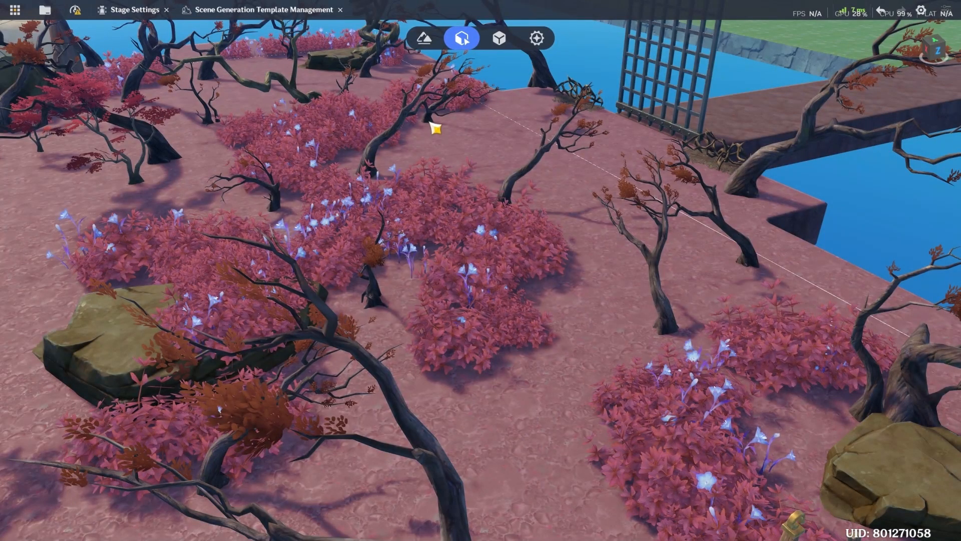
right_click_drag(430, 124, 585, 487)
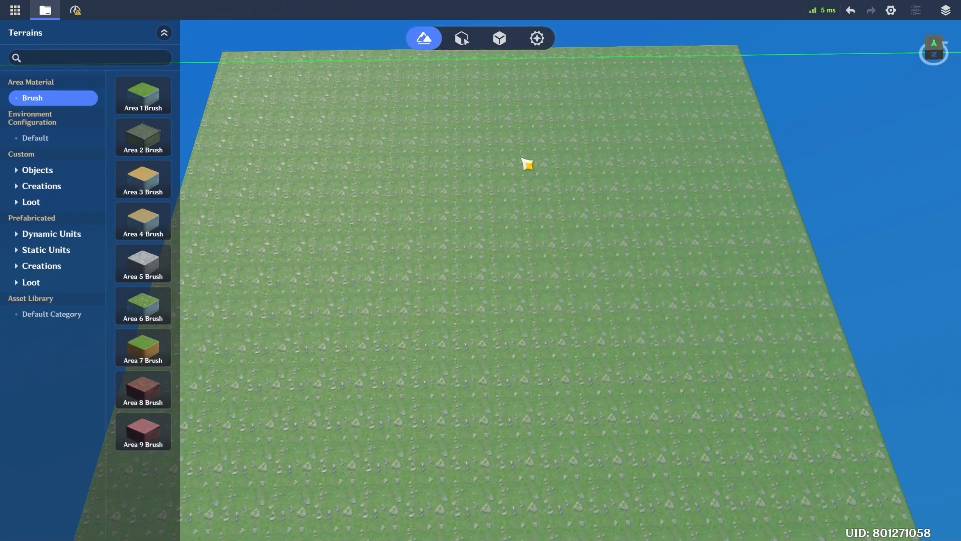
- Switch to object placement and add a tab named "Scenes" under the scene generation templates
left_click(462, 39)
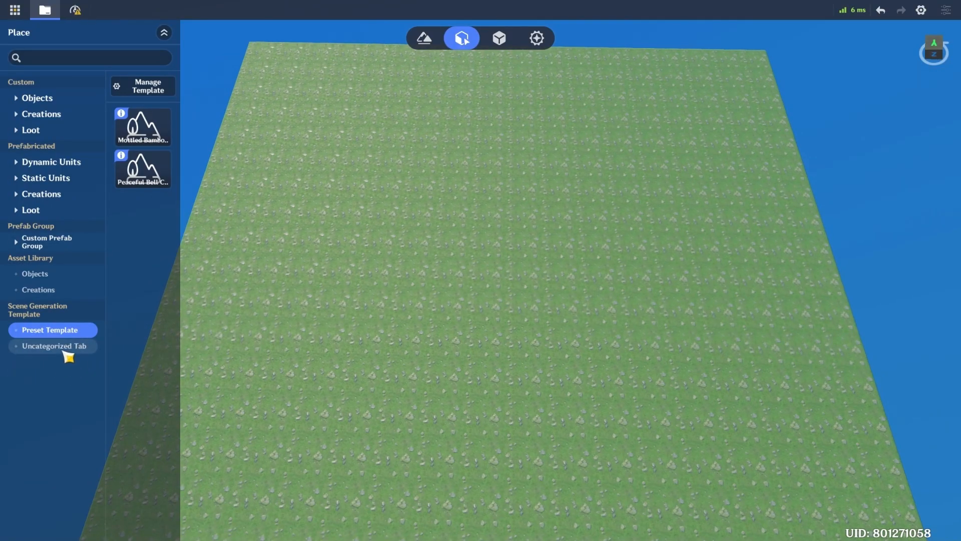
right_click(65, 354)
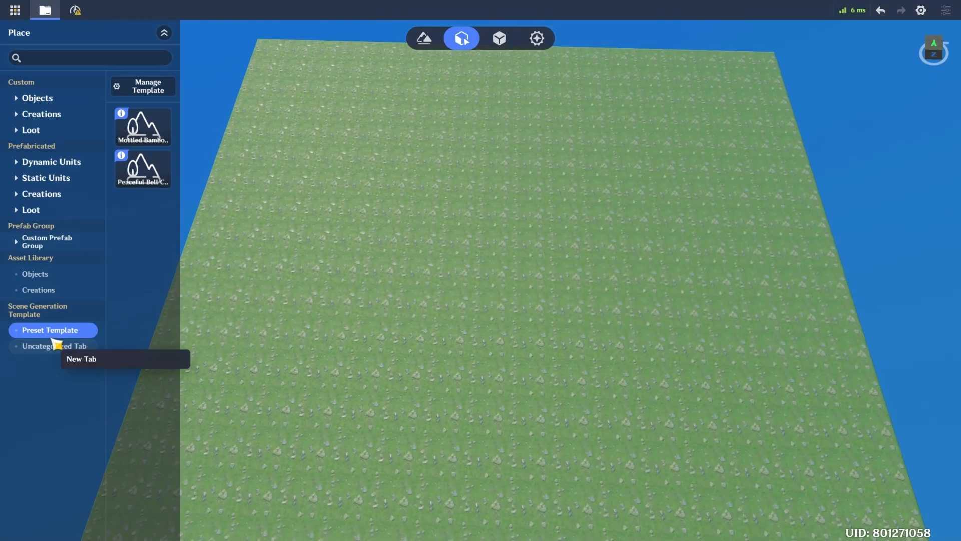
left_click(88, 364)
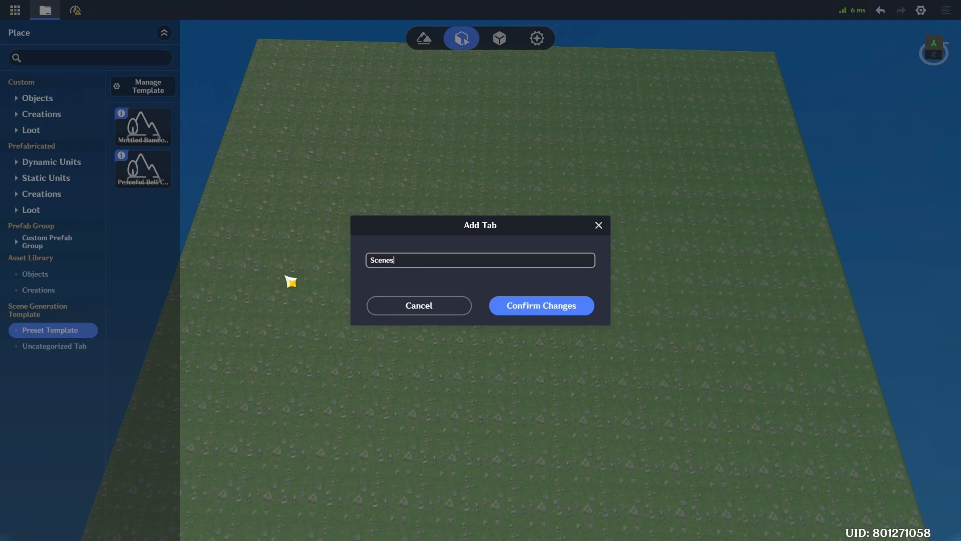
type("Scenes")
left_click(568, 311)
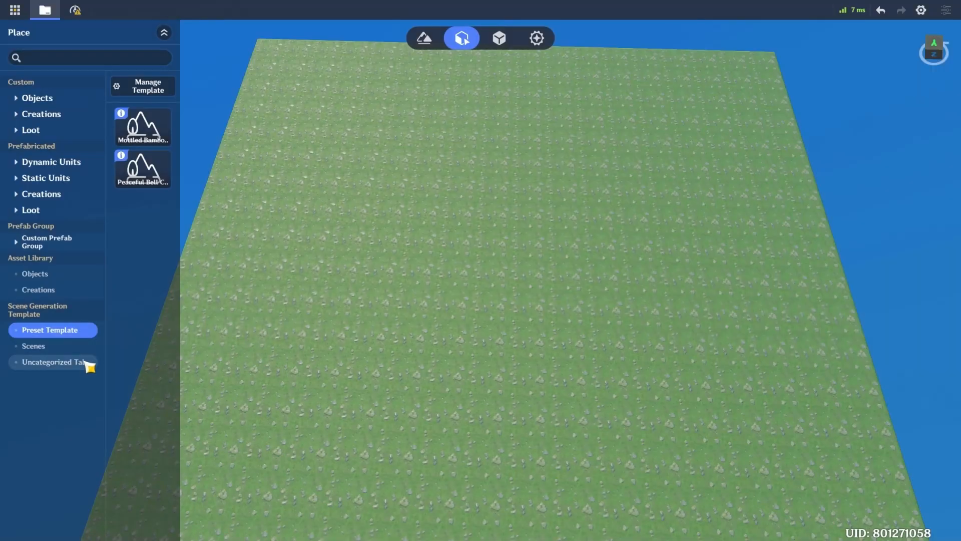
- Open the template management from the Scenes category and create a new scene generation template
left_click(61, 350)
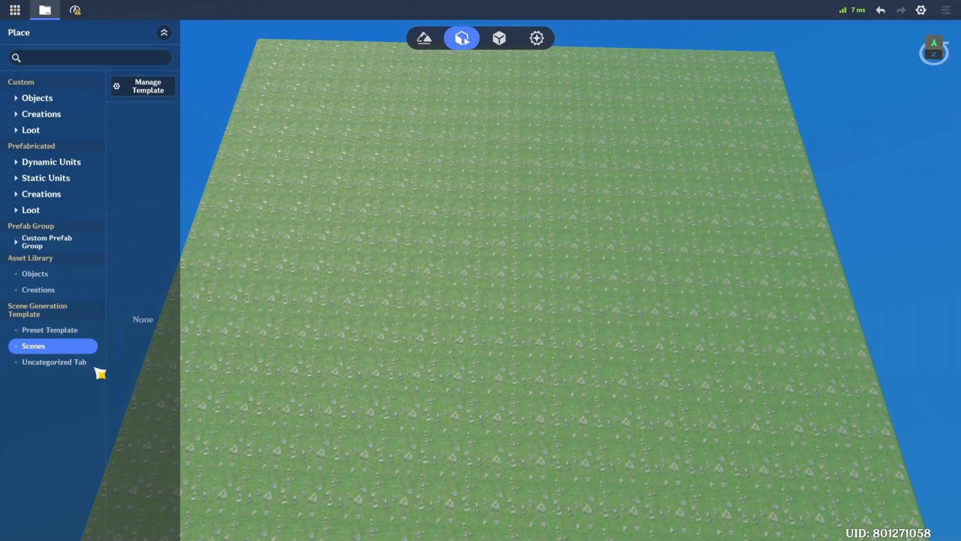
left_click(71, 368)
left_click(76, 348)
left_click(154, 93)
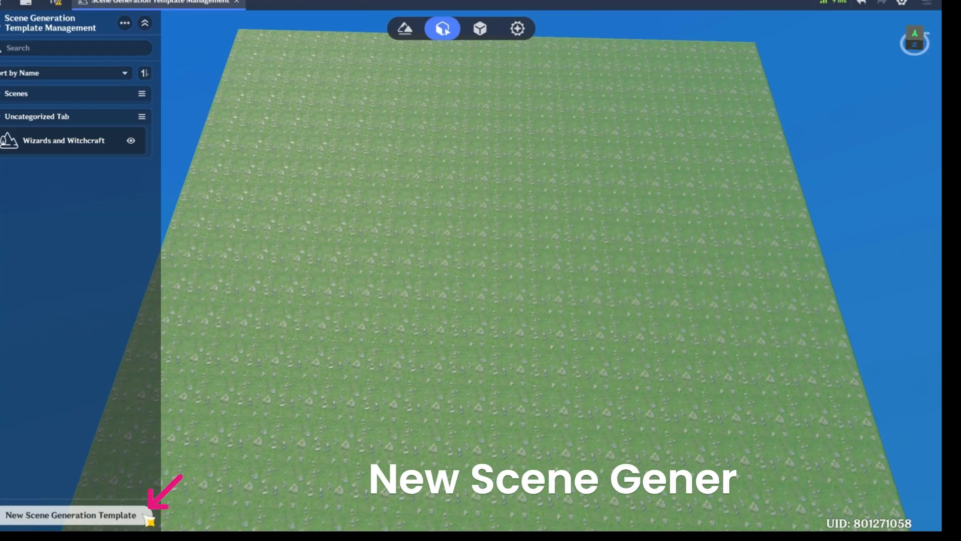
left_click(145, 520)
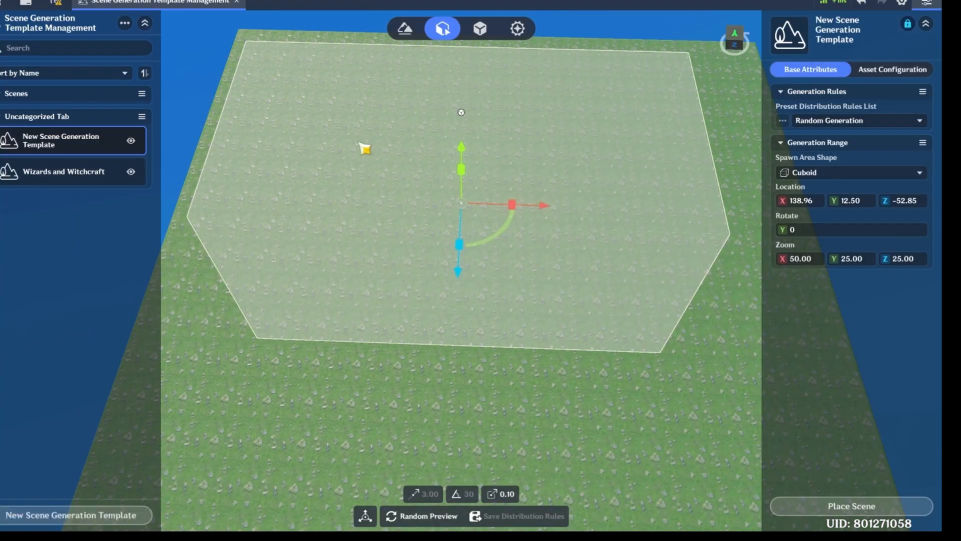
- Enlarge the template's generation range to about 68.68 along X and 31.42 along Z, centred at about X 134.79
key("a")
right_click_drag(510, 182, 449, 295)
key("s")
key("d")
left_click_drag(422, 278, 344, 501)
key("s")
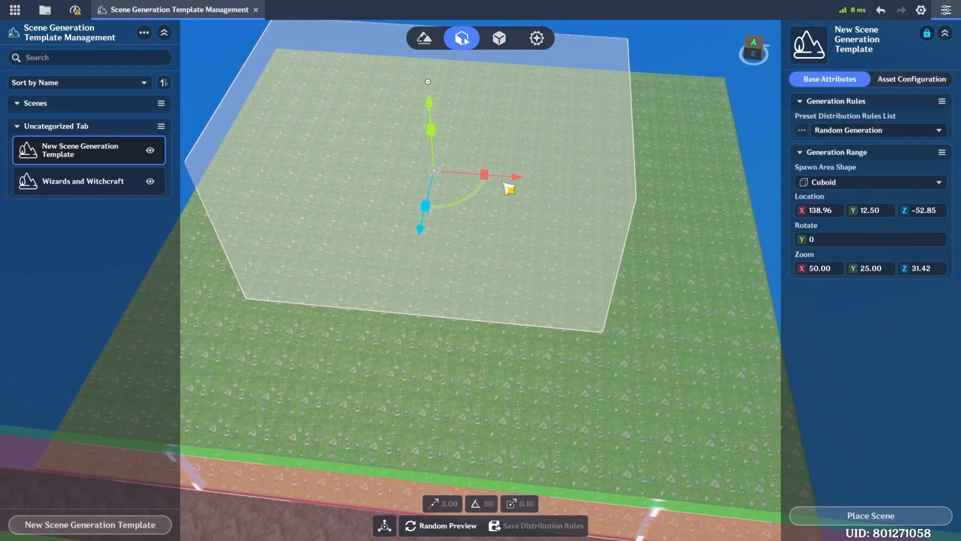
left_click_drag(506, 184, 683, 196)
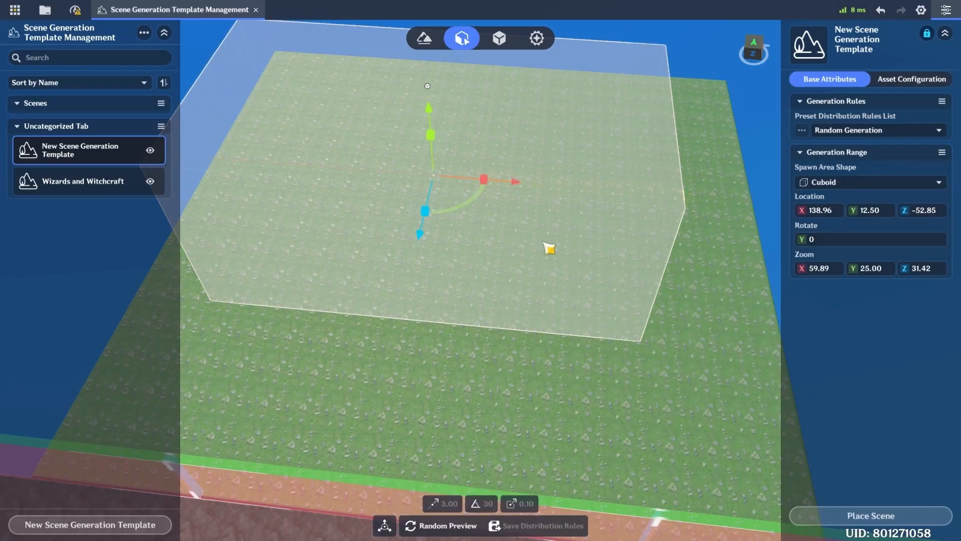
left_click_drag(488, 185, 693, 196)
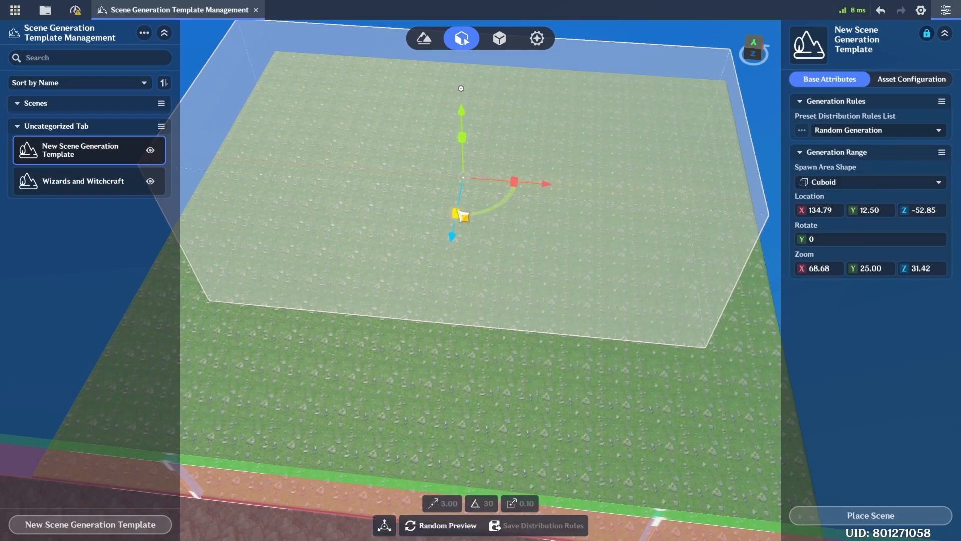
- Stretch the generation range along Z to about 76.55 so it reaches the terrain's far edge
left_click_drag(460, 242, 431, 353)
left_click_drag(456, 215, 426, 536)
right_click_drag(551, 220, 471, 215)
left_click_drag(465, 206, 551, 349)
right_click_drag(388, 95, 488, 136)
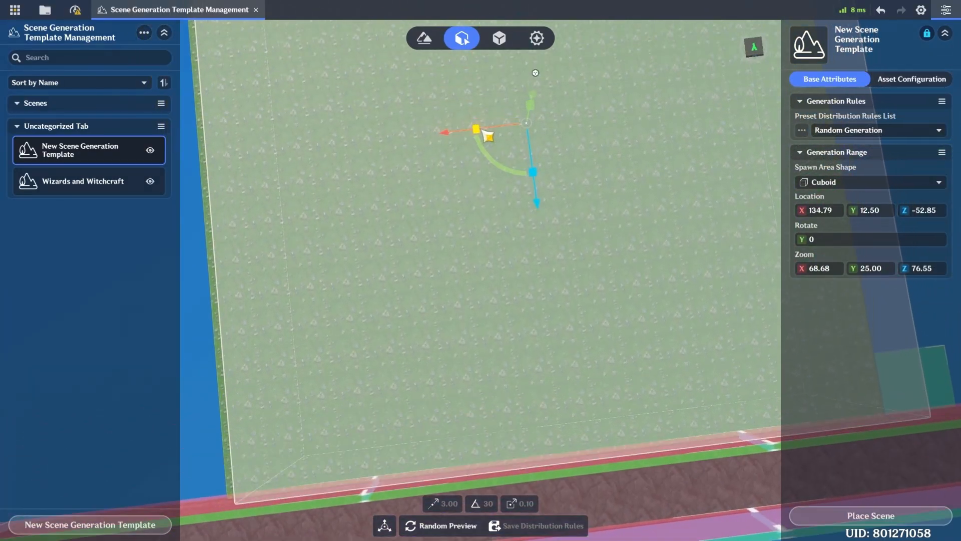
- Widen the generation range along X to about 80.12 to cover the uncovered strip of terrain
left_click_drag(470, 136, 414, 177)
right_click_drag(415, 176, 530, 217)
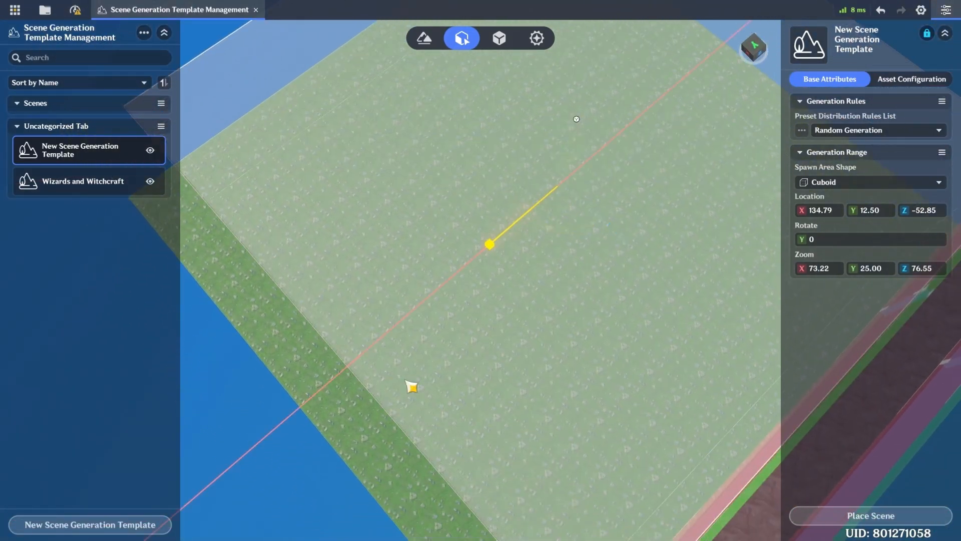
left_click_drag(469, 323, 554, 279)
right_click_drag(553, 278, 462, 192)
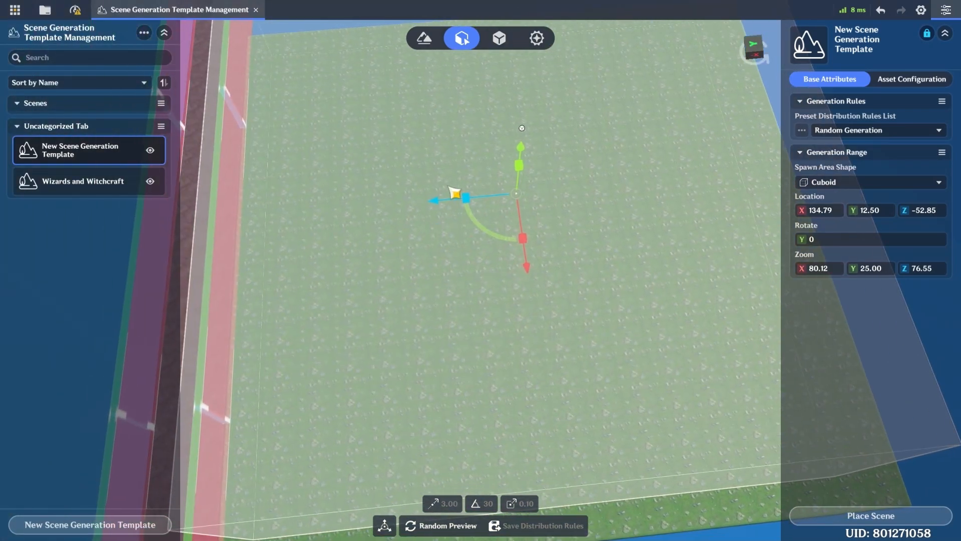
- Fine-tune the generation range to about 77.25 along Z and shift its Z location to about -52.10
left_click_drag(444, 202, 453, 202)
mouse_move(432, 214)
right_mouse_down()
mouse_move(390, 228)
mouse_move(463, 311)
mouse_move(519, 253)
mouse_move(533, 212)
mouse_move(443, 205)
right_mouse_up()
mouse_move(443, 217)
left_mouse_down()
mouse_move(425, 225)
mouse_move(445, 220)
left_mouse_up()
- Rename the new scene generation template "Scene 1"
right_click_drag(560, 289, 577, 97)
right_click_drag(580, 260, 571, 120)
key("s")
right_click_drag(549, 382, 873, 49)
key("a")
double_click(873, 40)
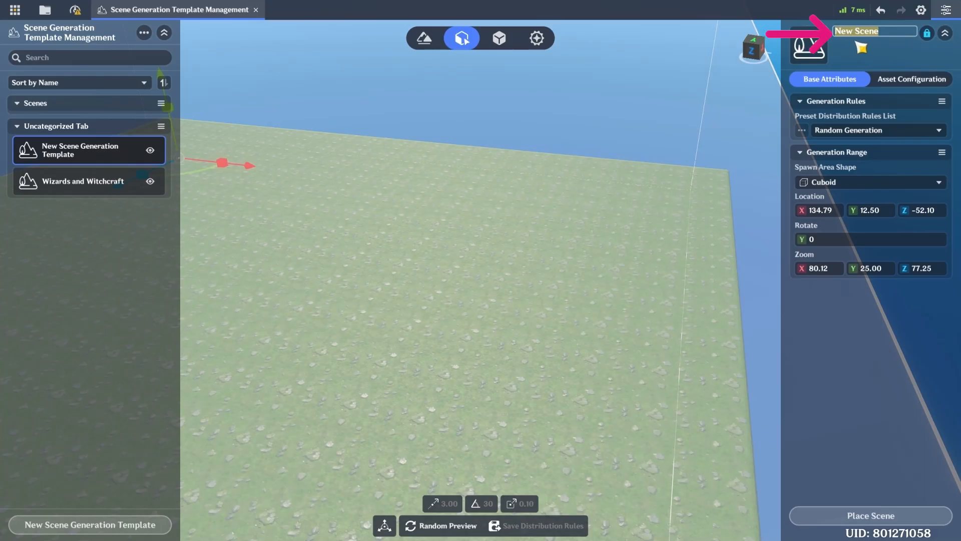
type("Scen")
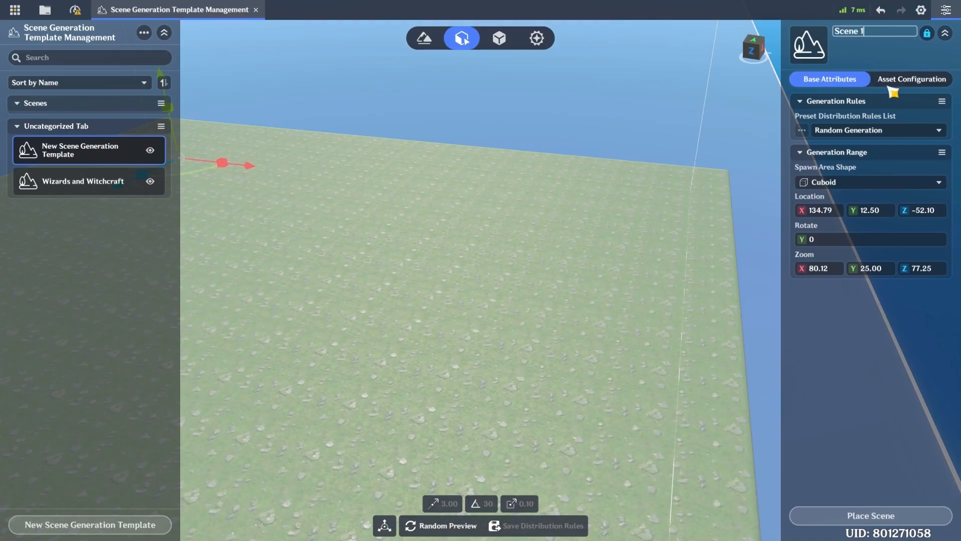
key("Return")
- Check which preset distribution rules are available for Scene 1, keeping Random Generation
right_click_drag(564, 260, 620, 176)
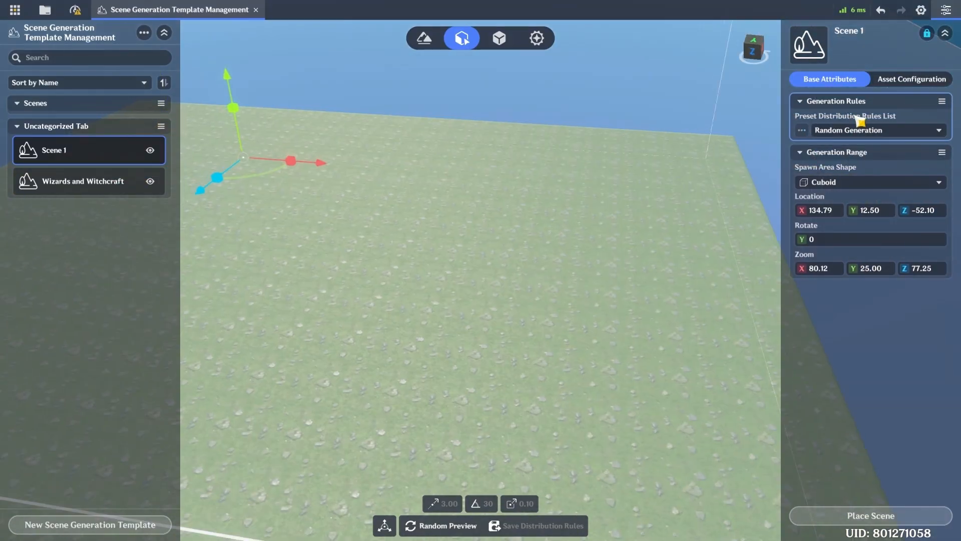
left_click(877, 132)
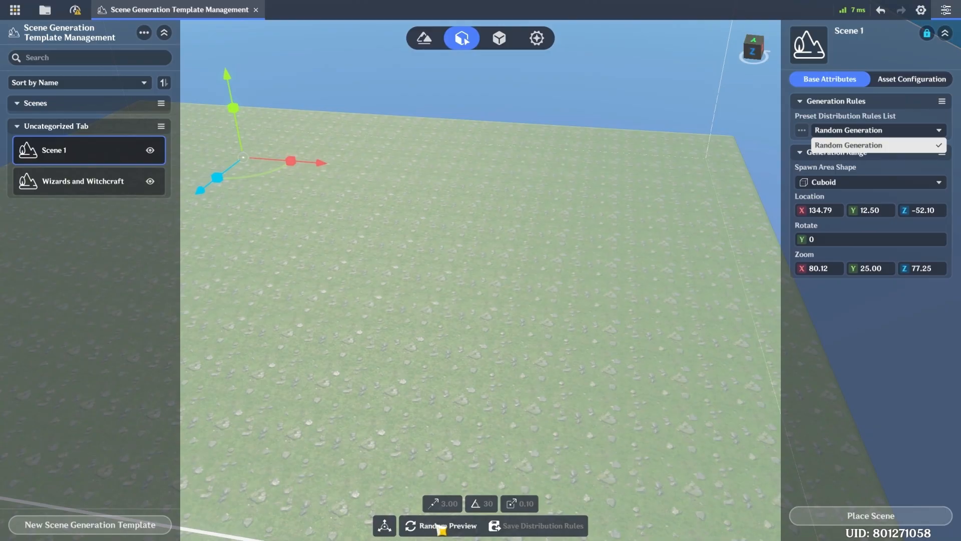
left_click(910, 339)
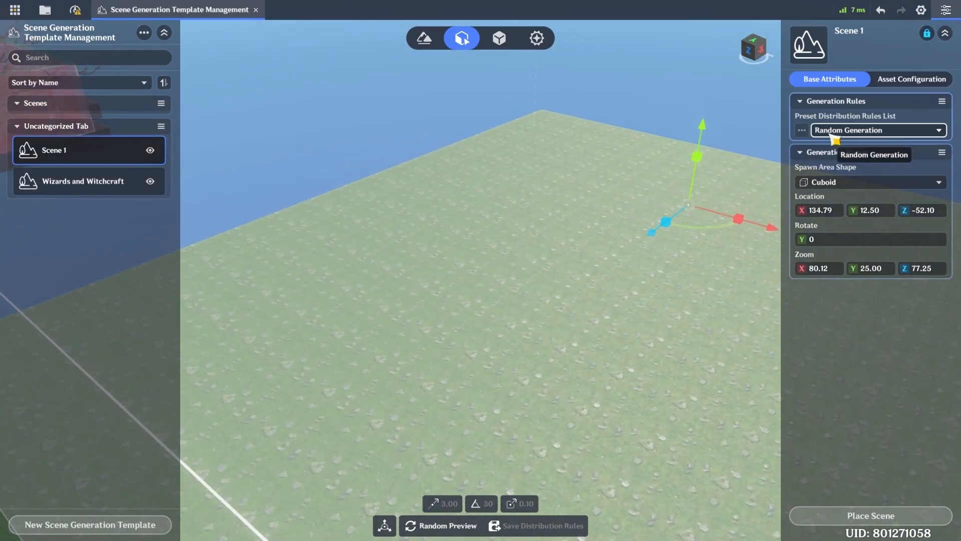
left_click(877, 130)
left_click(877, 348)
right_click_drag(546, 236, 522, 258)
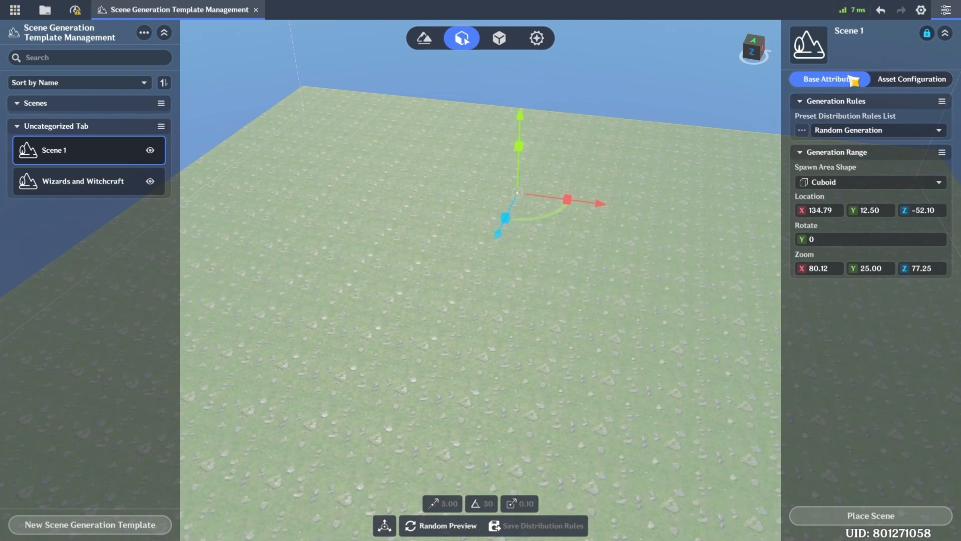
- Show Scene 1's asset configuration and look through its asset layers
left_click(904, 85)
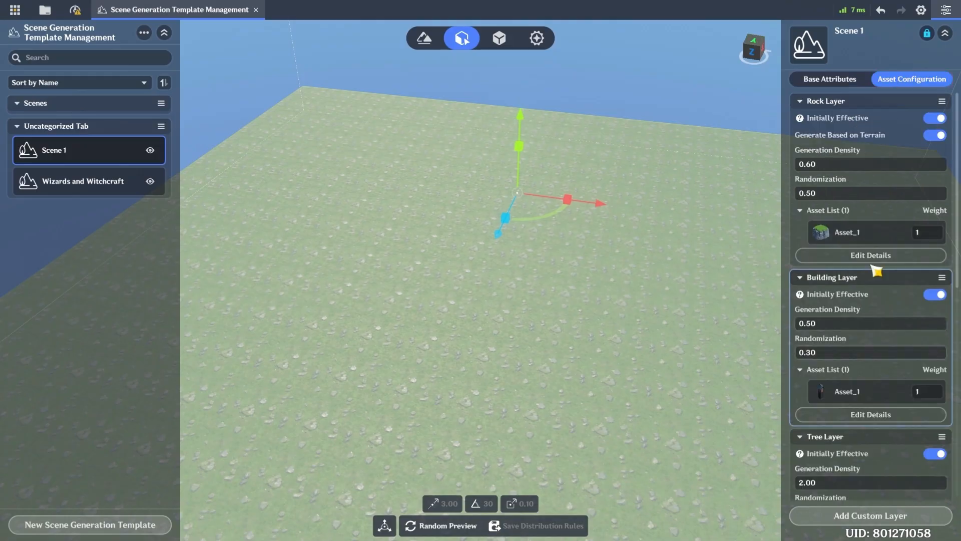
scroll(875, 268, "down", 1)
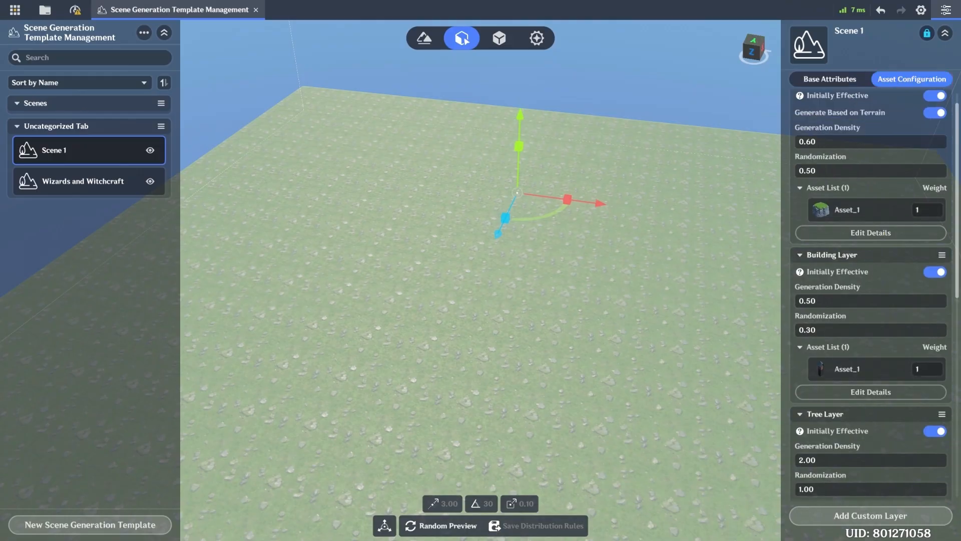
left_click_drag(957, 151, 959, 114)
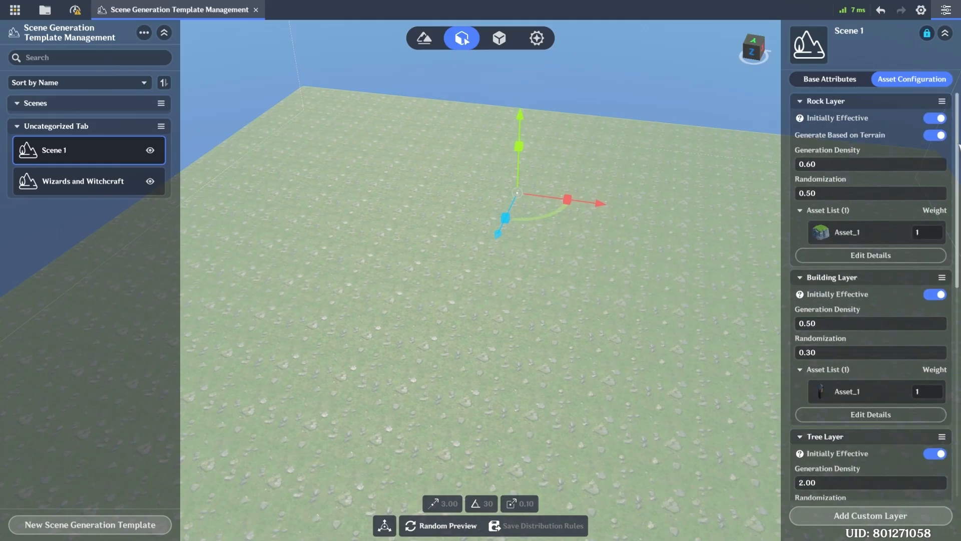
left_click_drag(958, 146, 958, 190)
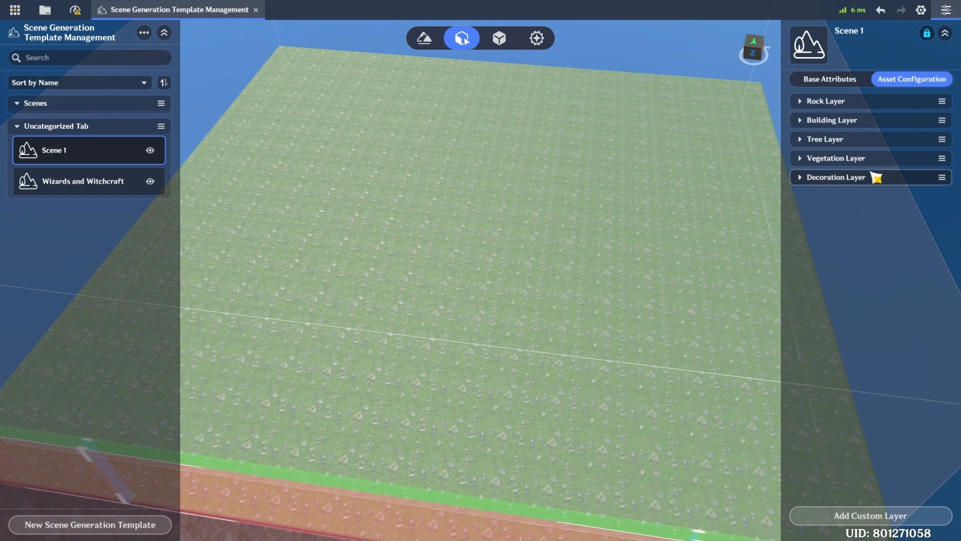
- Examine the settings and asset lists of the Rock, Building, Tree, Vegetation and Decoration layers one by one
left_click(852, 103)
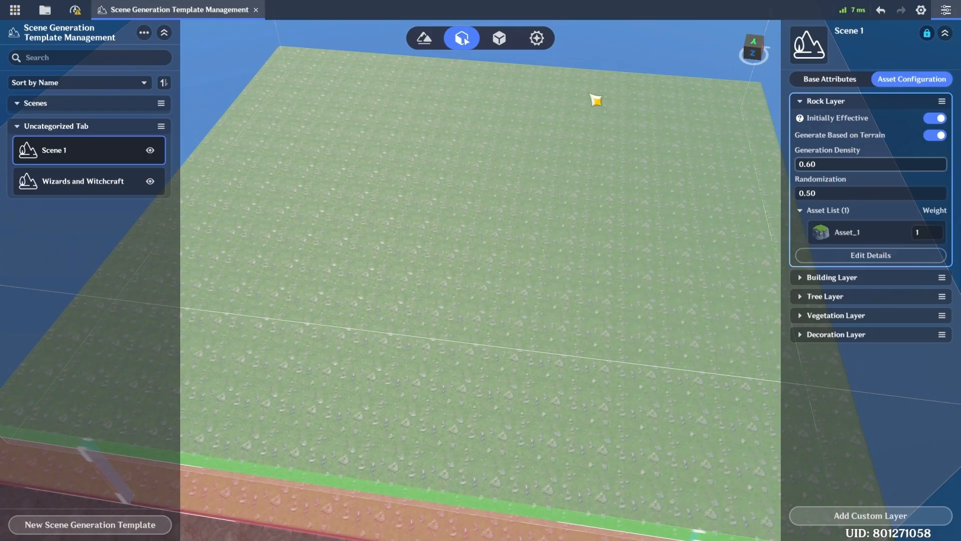
left_click(851, 102)
left_click(869, 121)
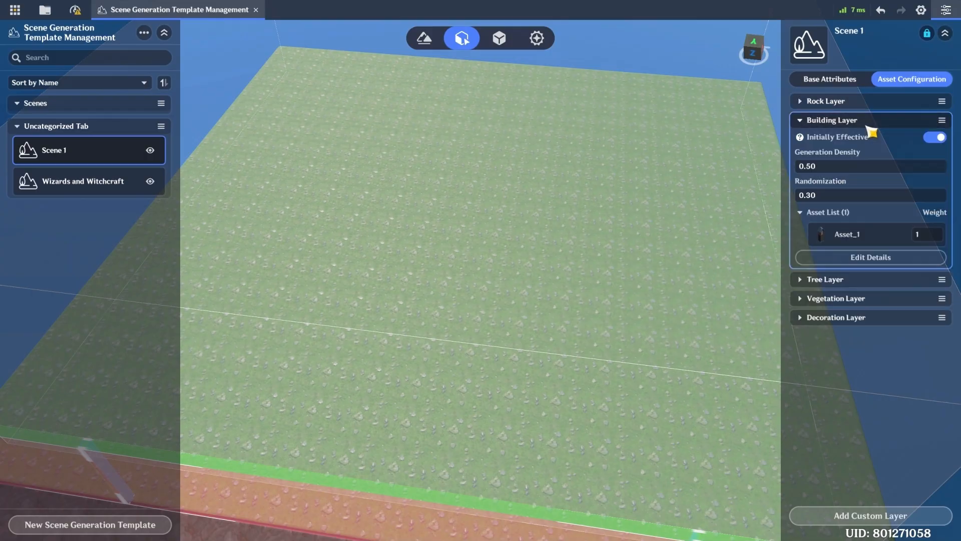
left_click(869, 125)
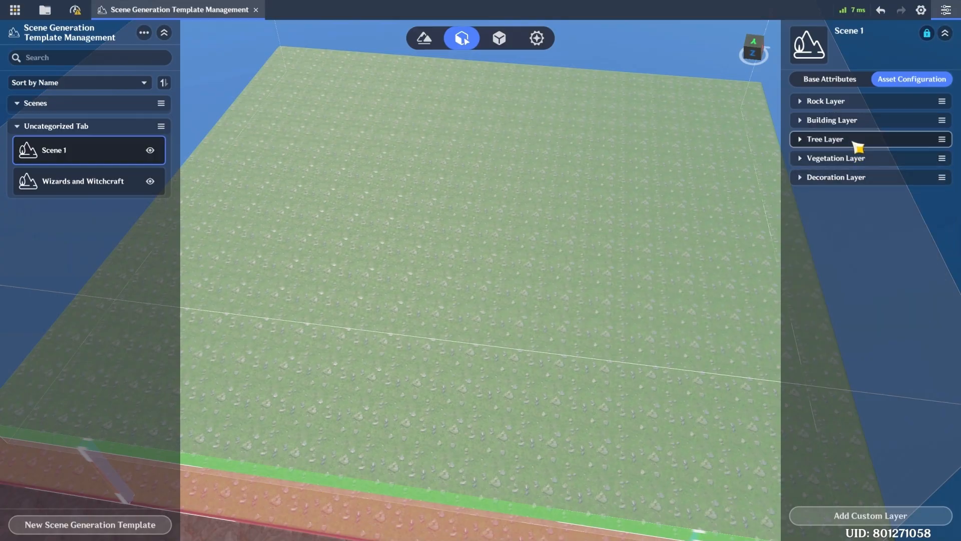
left_click(854, 139)
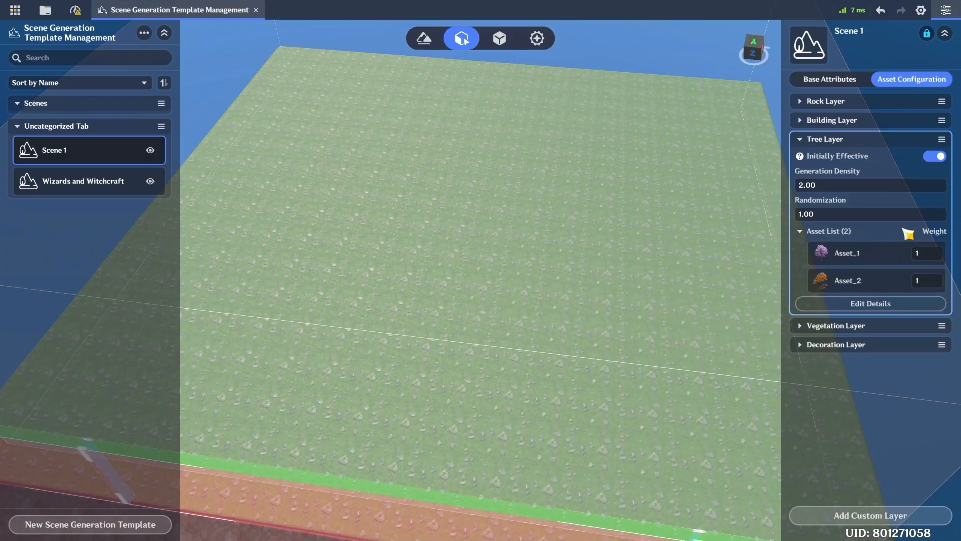
left_click(831, 138)
left_click(851, 158)
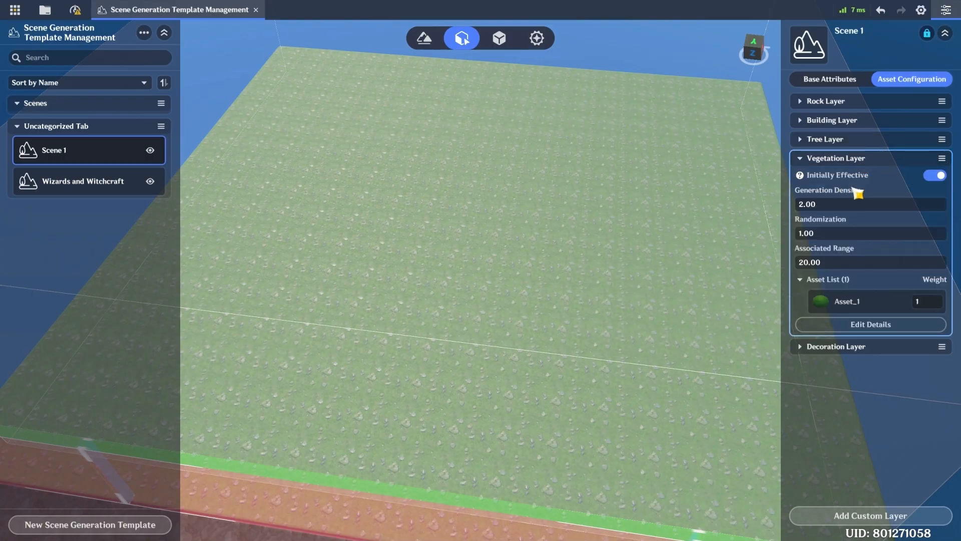
left_click(842, 160)
left_click(845, 181)
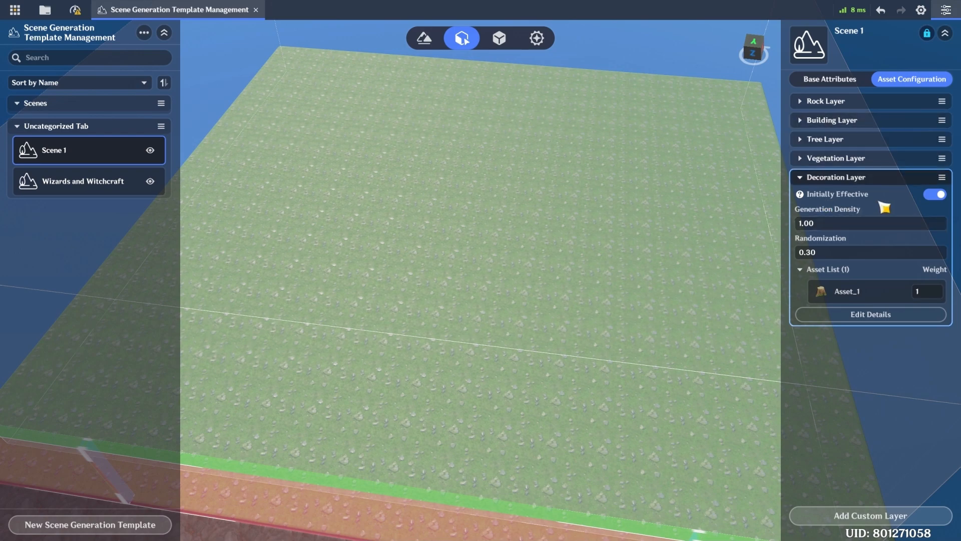
left_click(868, 178)
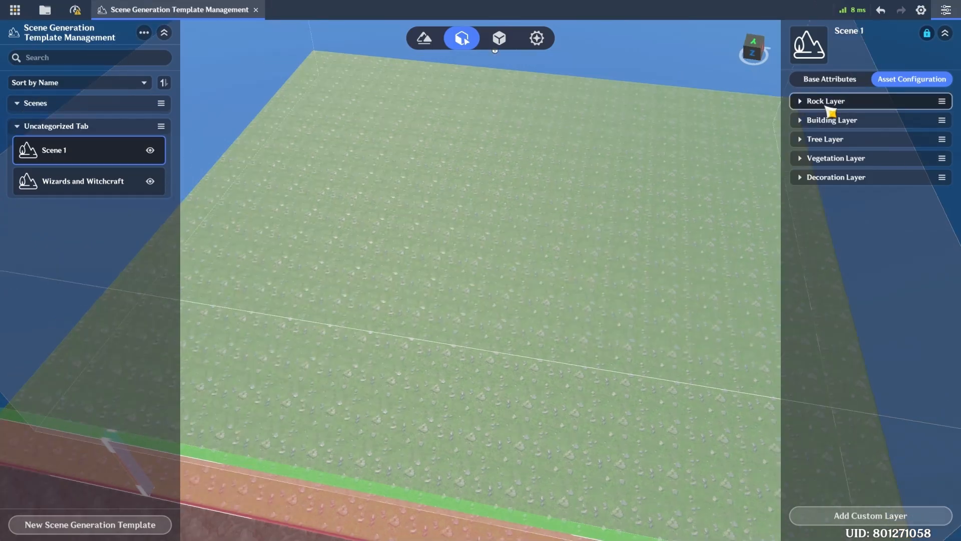
- Set the Rock Layer's generation density to 0.10 in the Scene 1 template
left_click(827, 105)
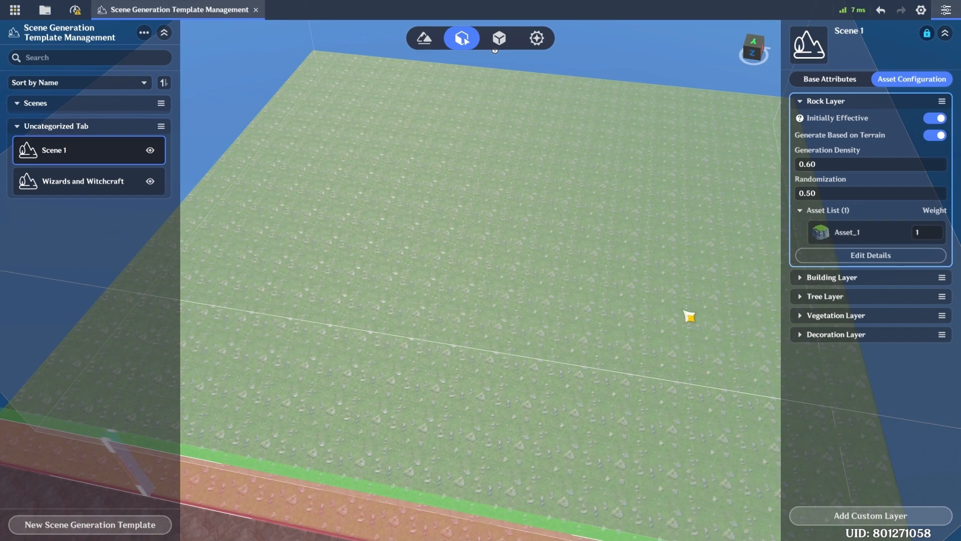
scroll(354, 331, "down", 5)
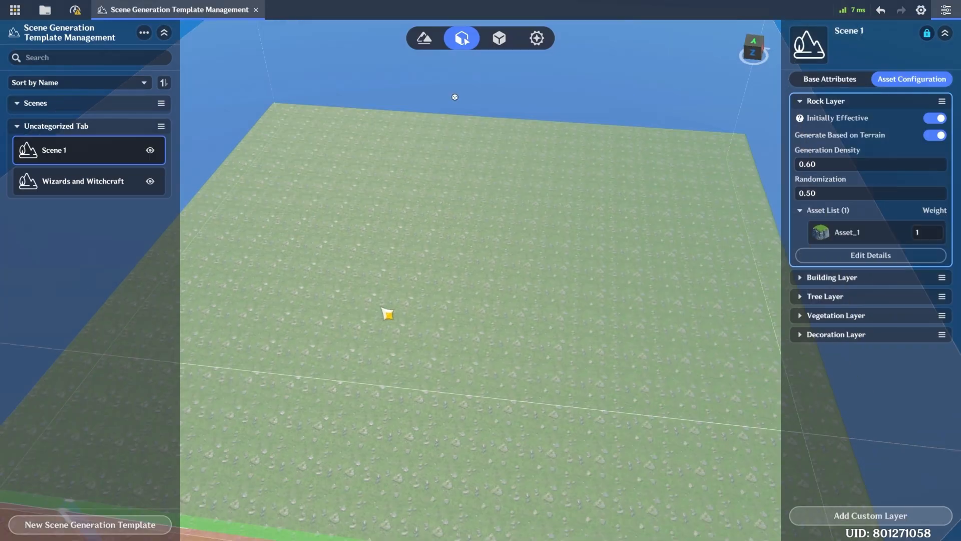
mouse_move(484, 155)
right_mouse_down()
mouse_move(464, 174)
mouse_move(475, 162)
right_mouse_up()
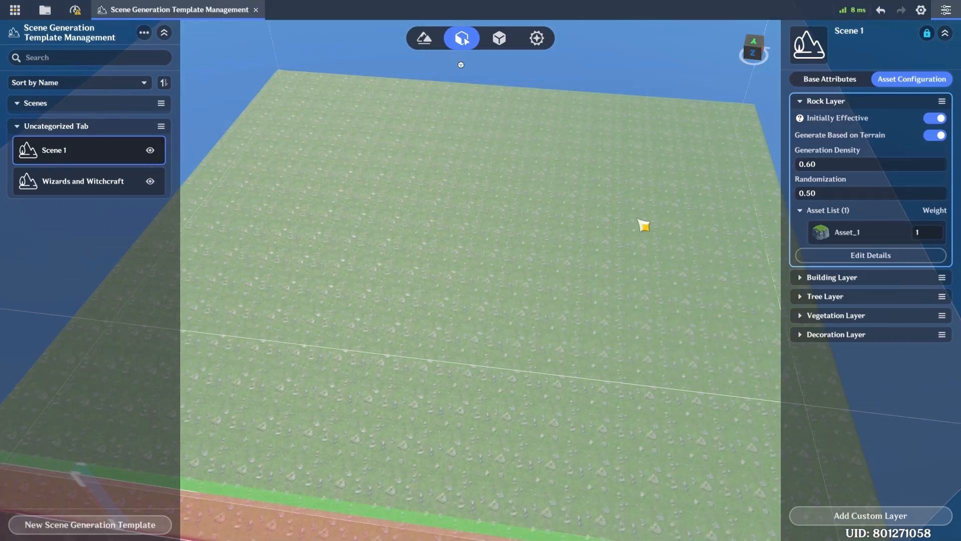
left_click(840, 164)
left_click_drag(807, 165, 821, 168)
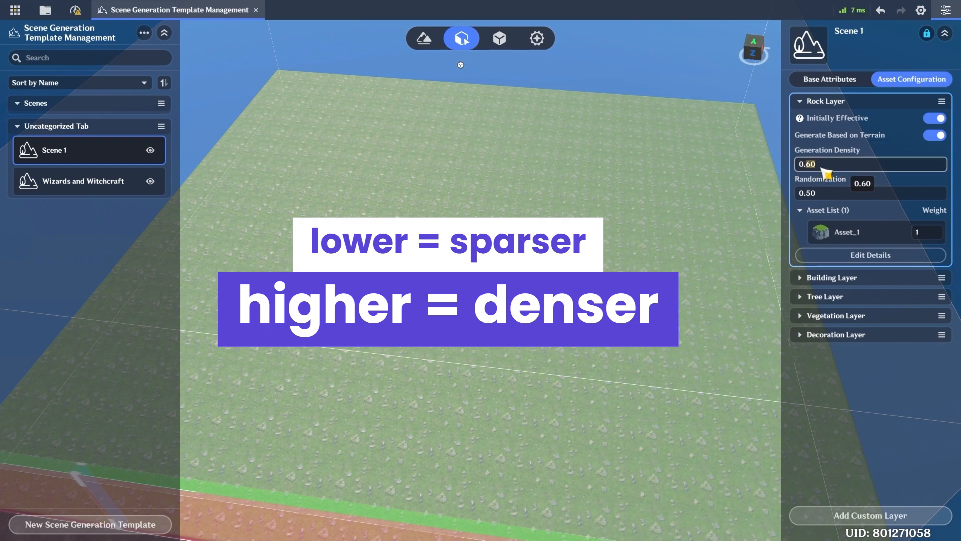
type("10")
left_click(865, 248)
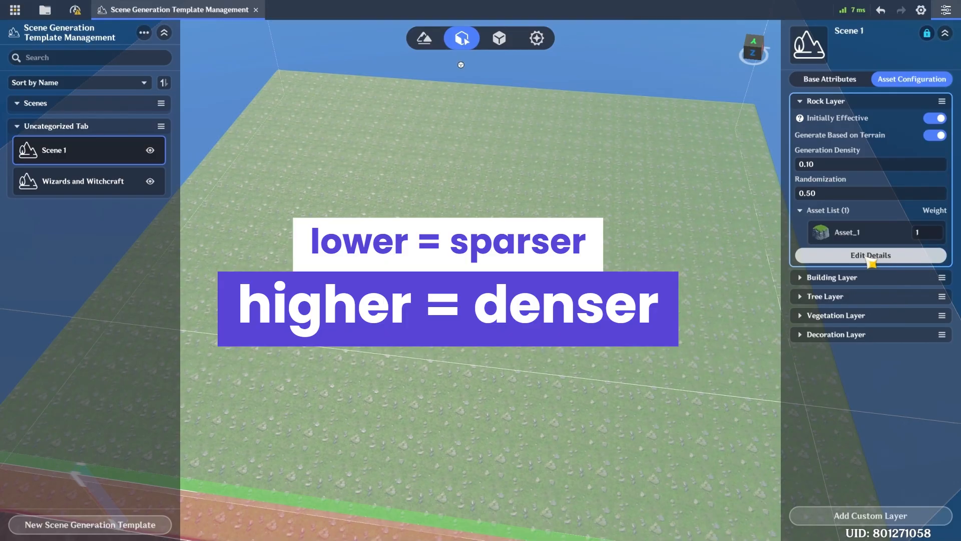
- Try a generation density of 2 for the template's Rock Layer and return it to 0.10
left_click_drag(815, 167, 787, 206)
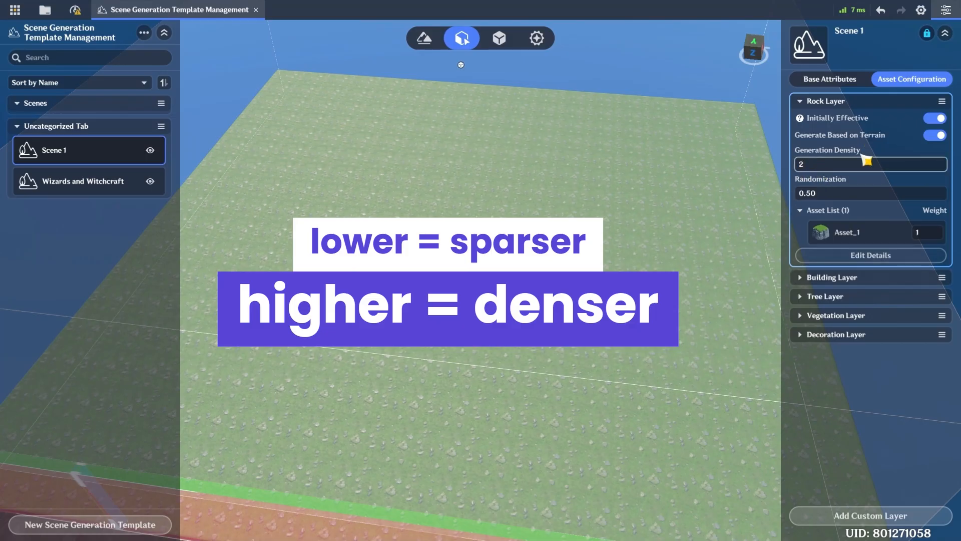
type("2")
key("Return")
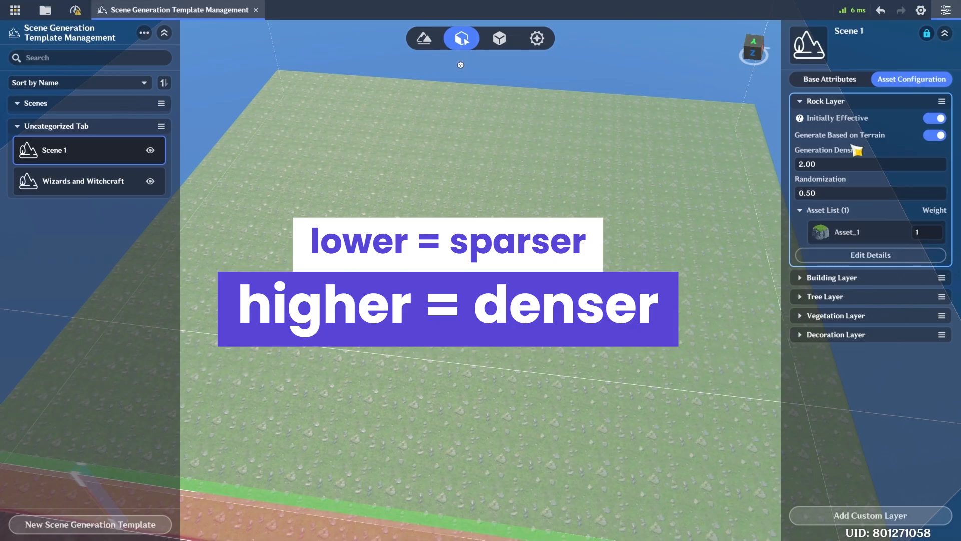
left_click(843, 166)
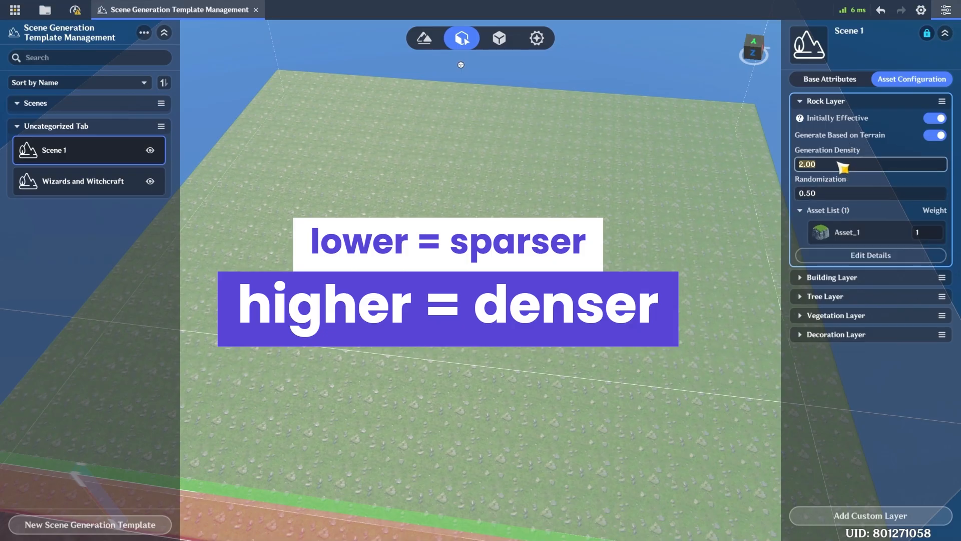
left_click(872, 388)
- Turn off Initially Effective for the Building, Tree, Vegetation and Decoration layers, leaving only the Rock Layer in effect
left_click(863, 279)
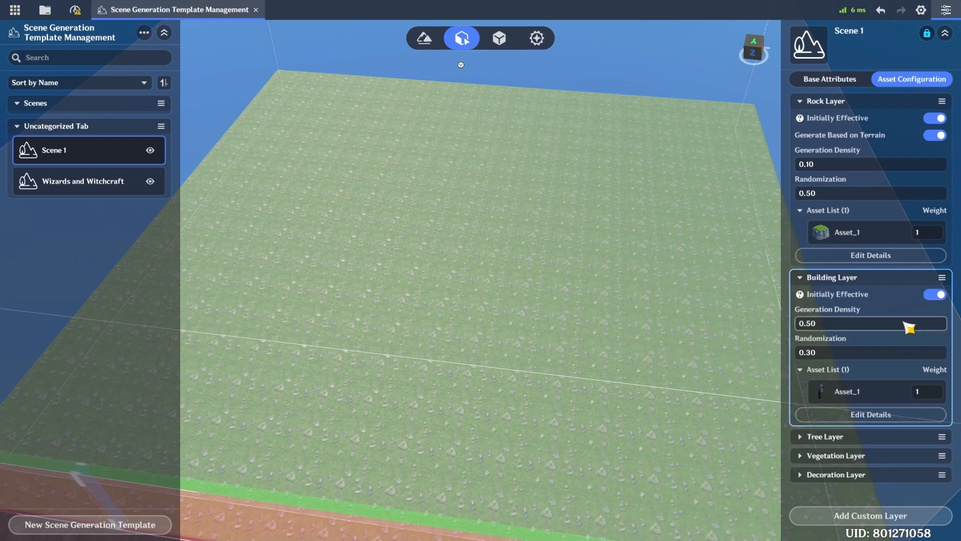
left_click(934, 294)
left_click(892, 281)
left_click(912, 298)
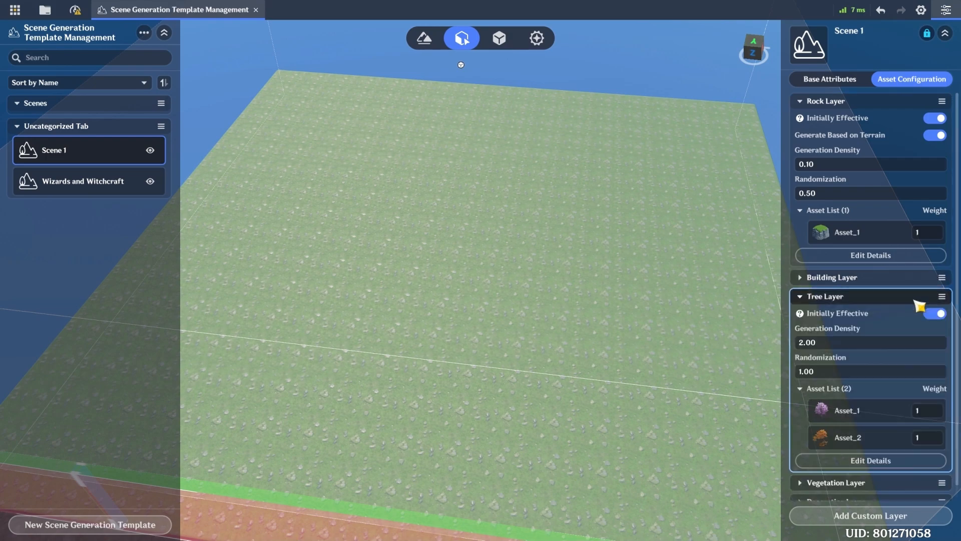
left_click(911, 301)
left_click(931, 315)
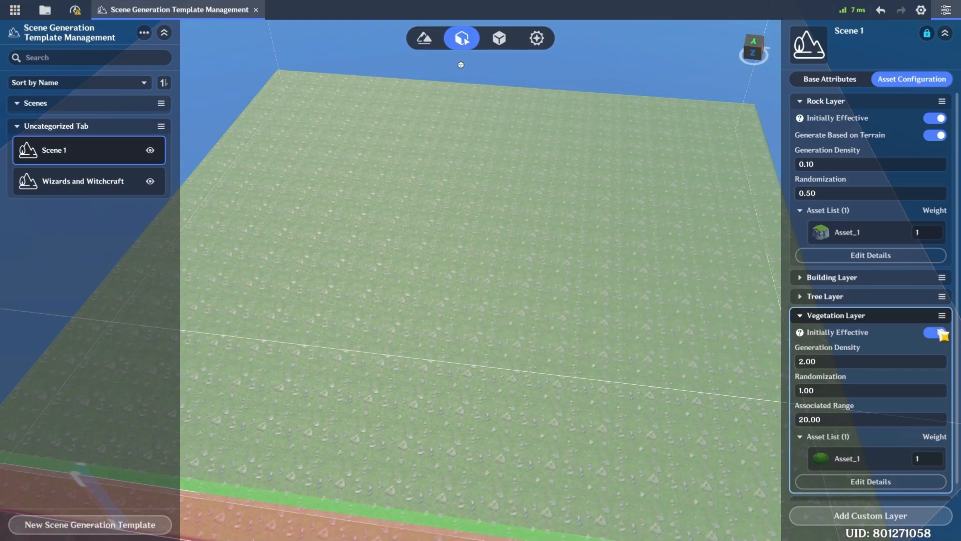
left_click(909, 316)
left_click(916, 334)
left_click(910, 334)
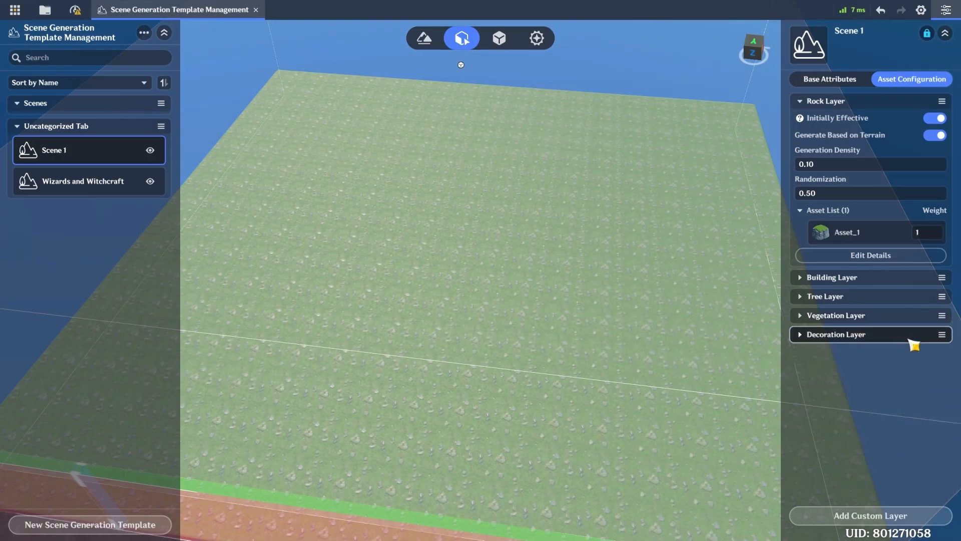
- Place Scene 1 on the terrain and generate a random preview of it
left_click(851, 81)
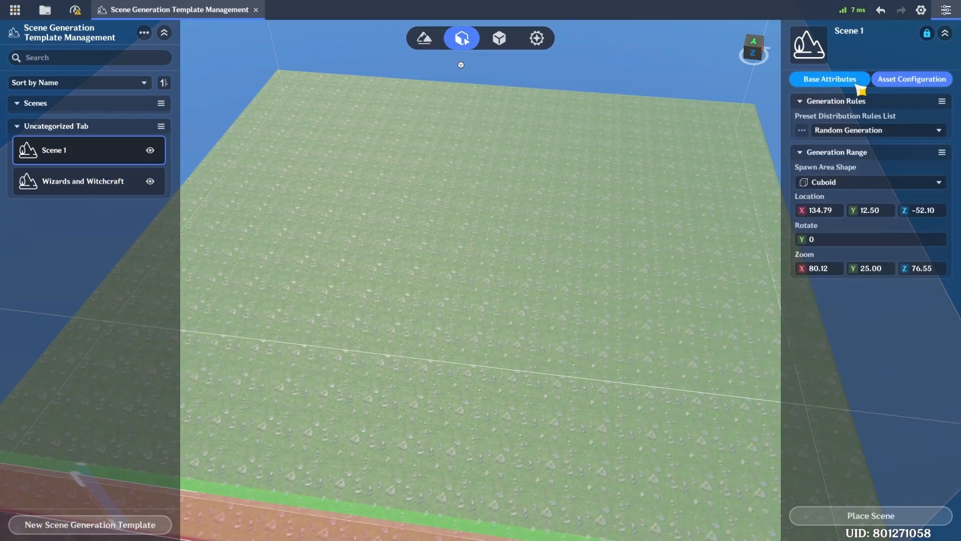
left_click(858, 515)
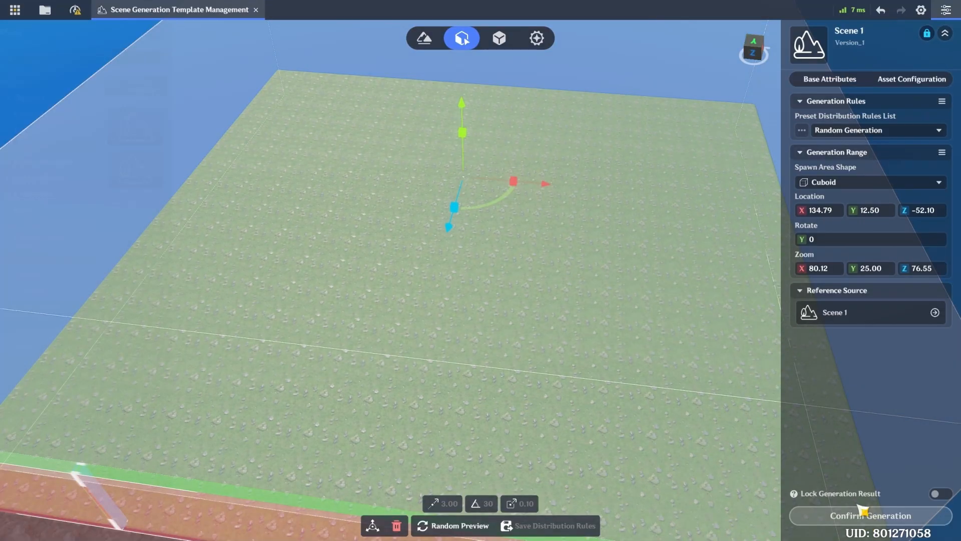
right_click_drag(660, 302, 561, 207)
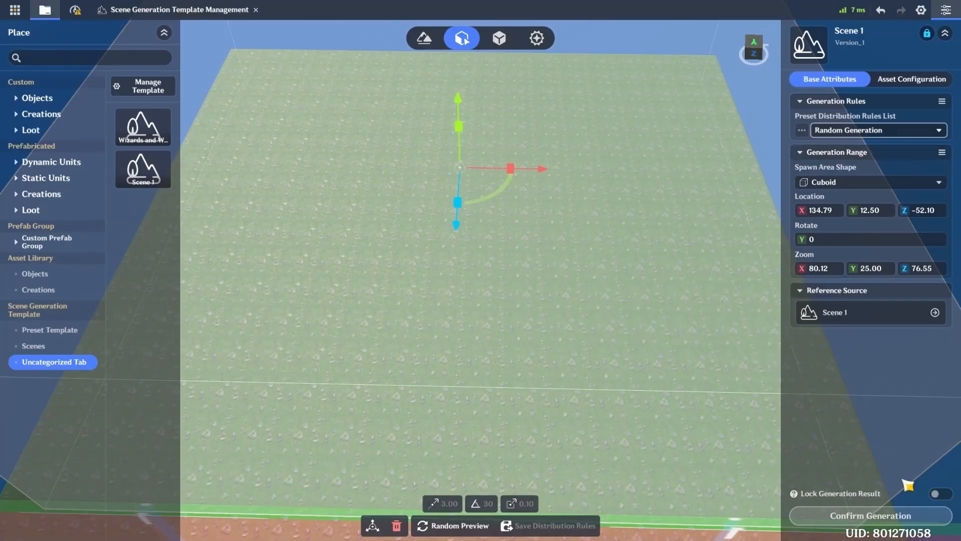
left_click(464, 528)
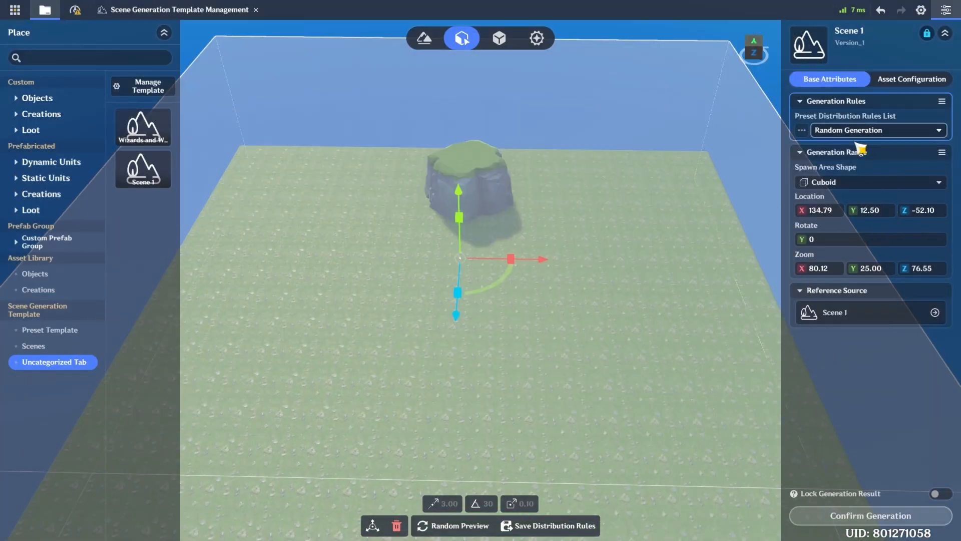
- Set the placed scene's Rock Layer generation density to 2 and regenerate the random preview
left_click(904, 81)
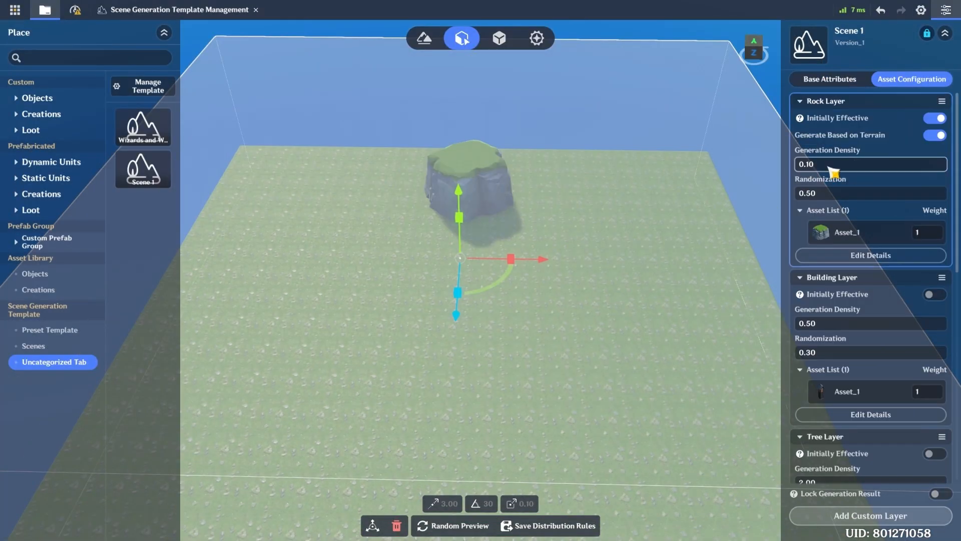
right_click_drag(548, 198, 543, 261)
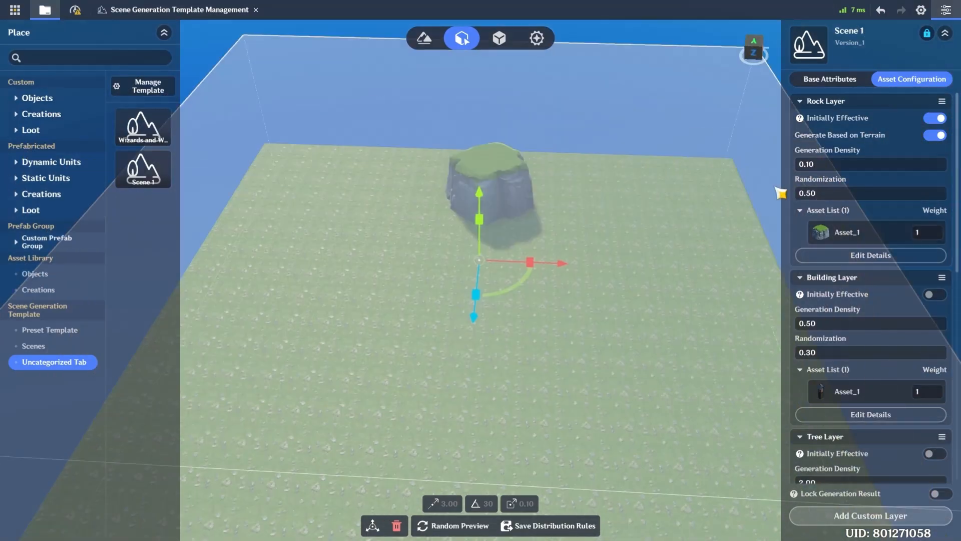
left_click(816, 169)
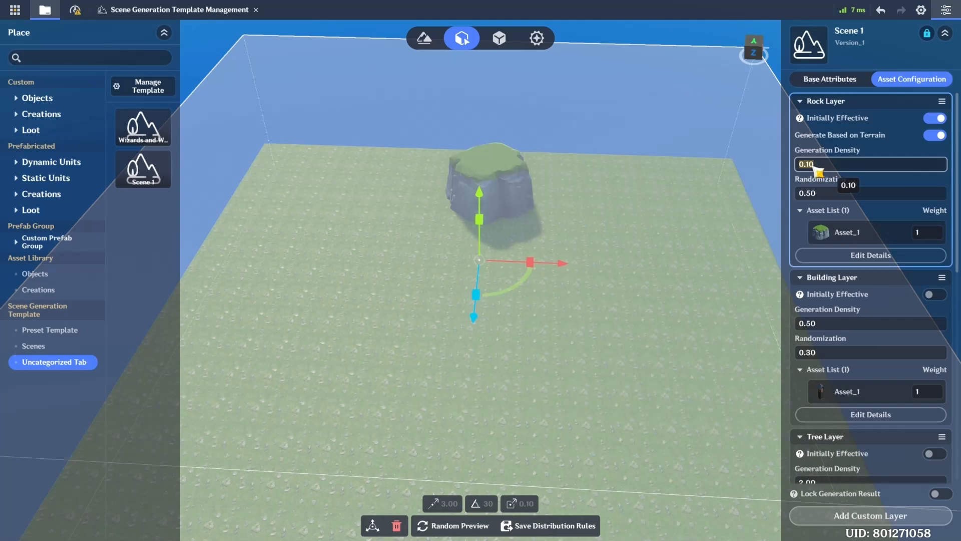
type("2")
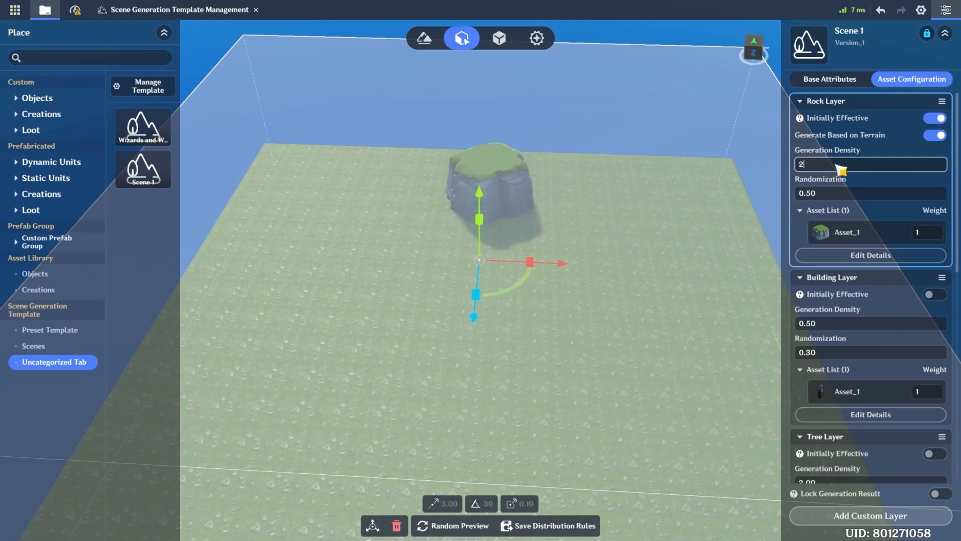
left_click(484, 528)
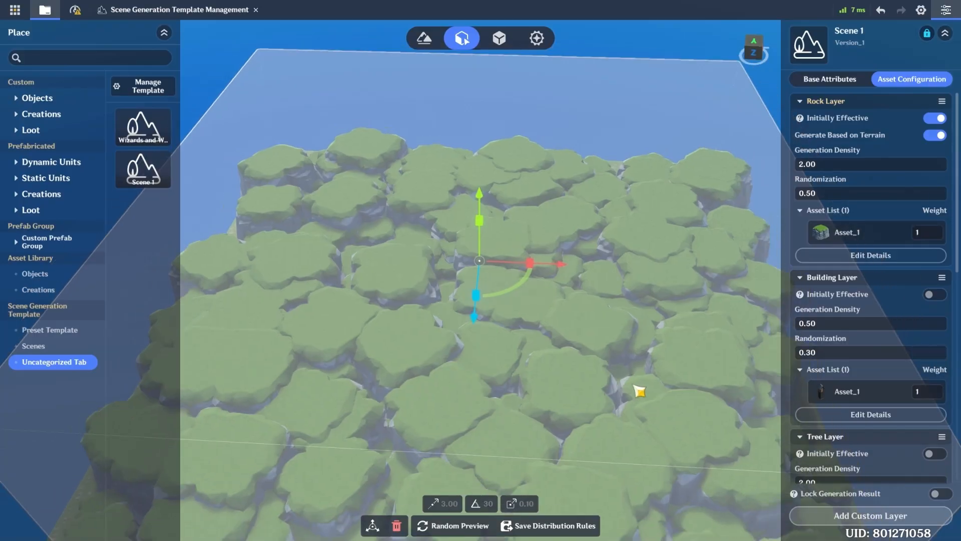
- Set the placed scene's Rock Layer generation density to 0.6 and generate a new random preview
scroll(640, 391, "down", 2)
right_click_drag(638, 391, 569, 289)
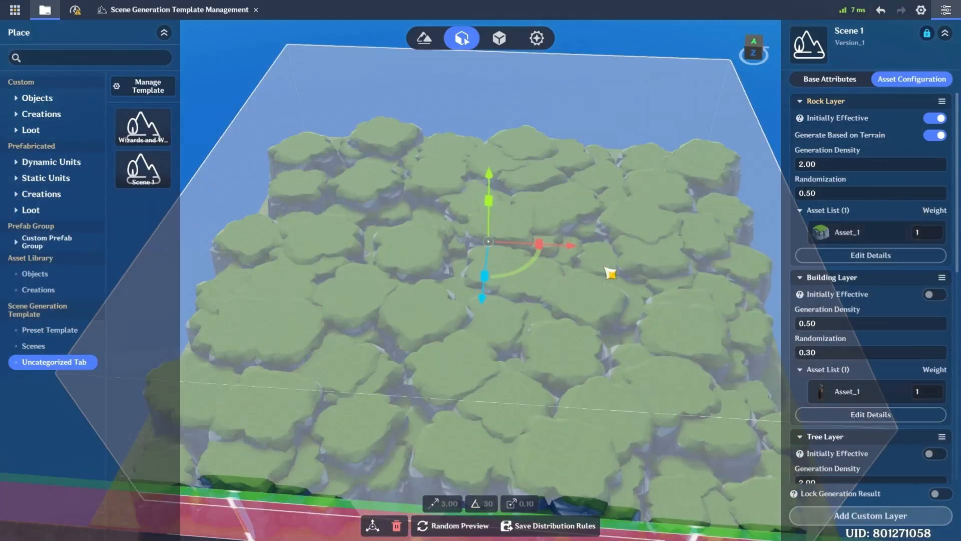
left_click_drag(831, 168, 789, 173)
type("0.")
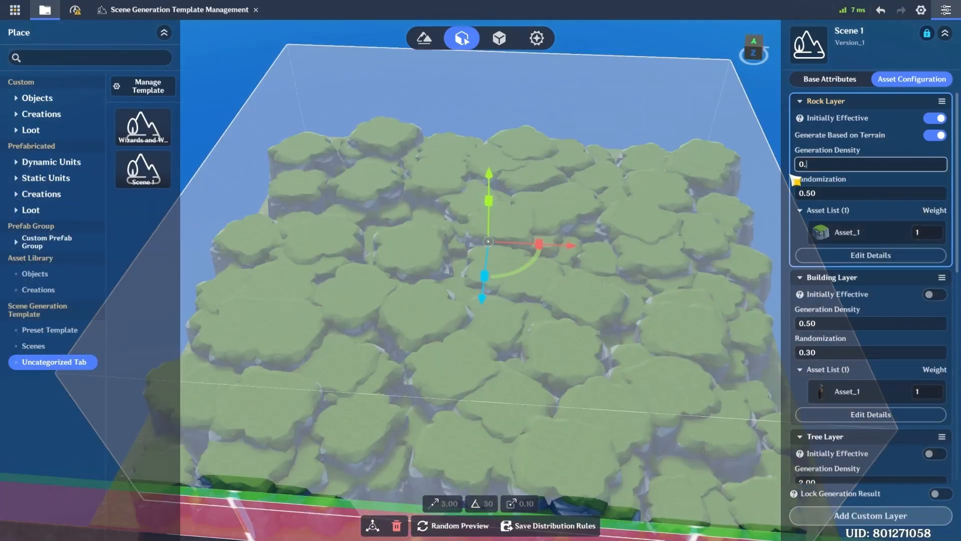
type("6")
left_click(478, 526)
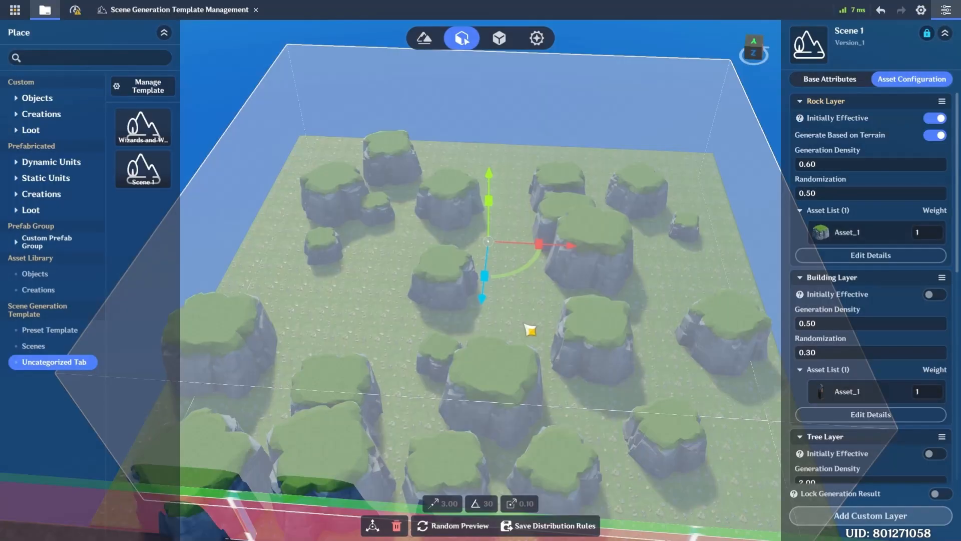
right_click_drag(564, 280, 591, 367)
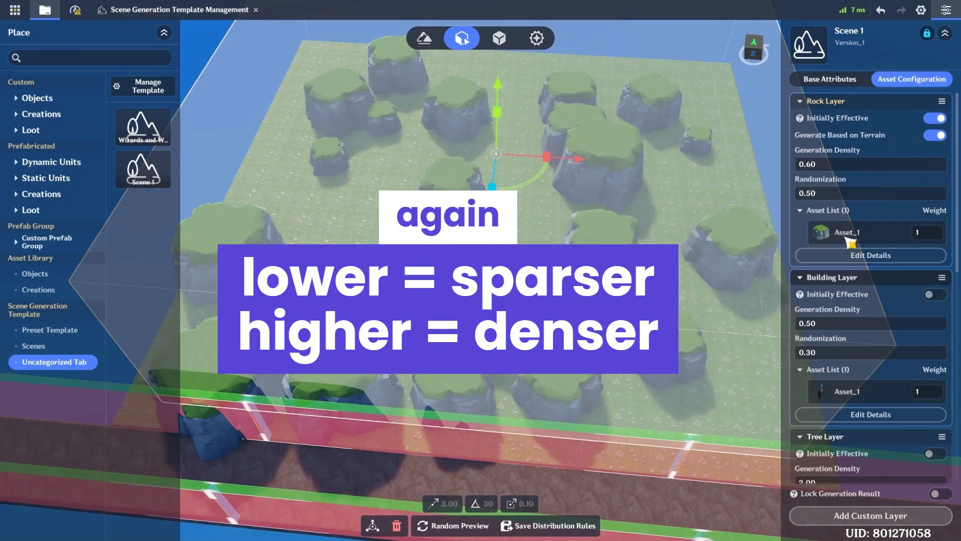
- Set the Rock Layer's randomization to 0 and request a random preview
right_click_drag(621, 321, 603, 258)
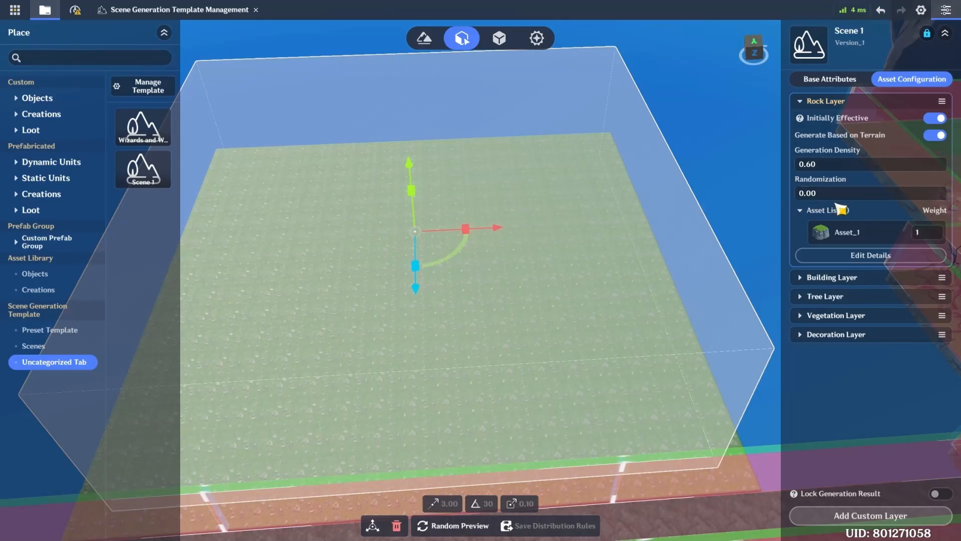
left_click(451, 524)
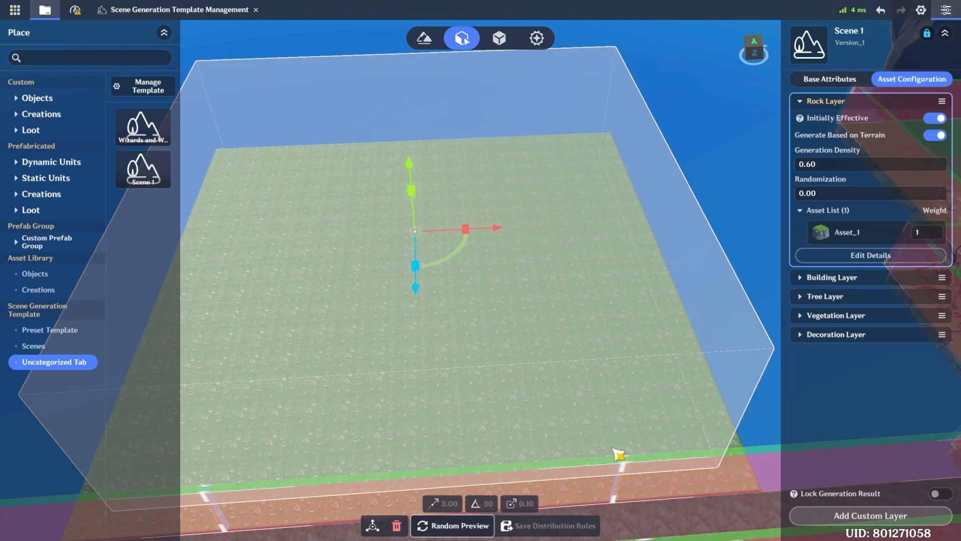
left_click(843, 194)
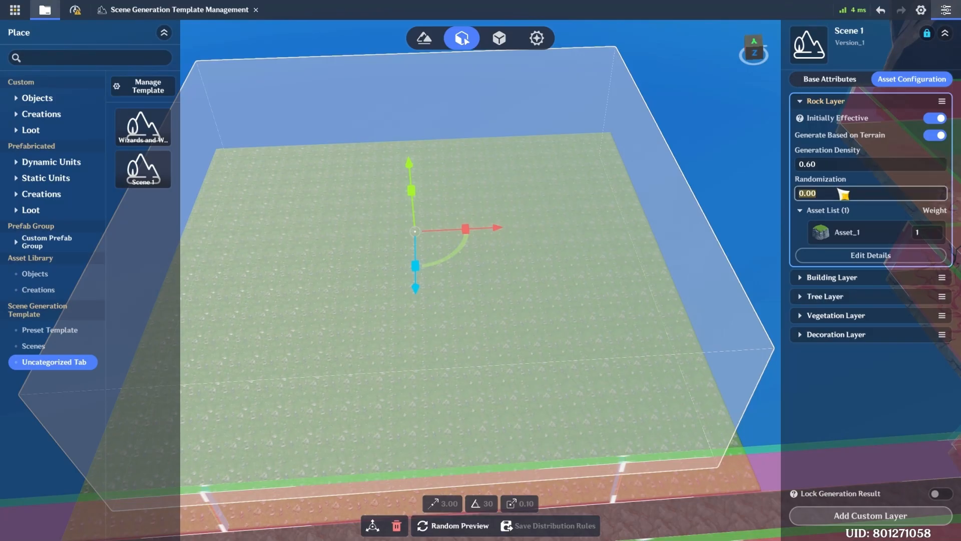
left_click(831, 195)
left_click_drag(829, 194, 776, 211)
left_click(821, 195)
type("0")
key("Return")
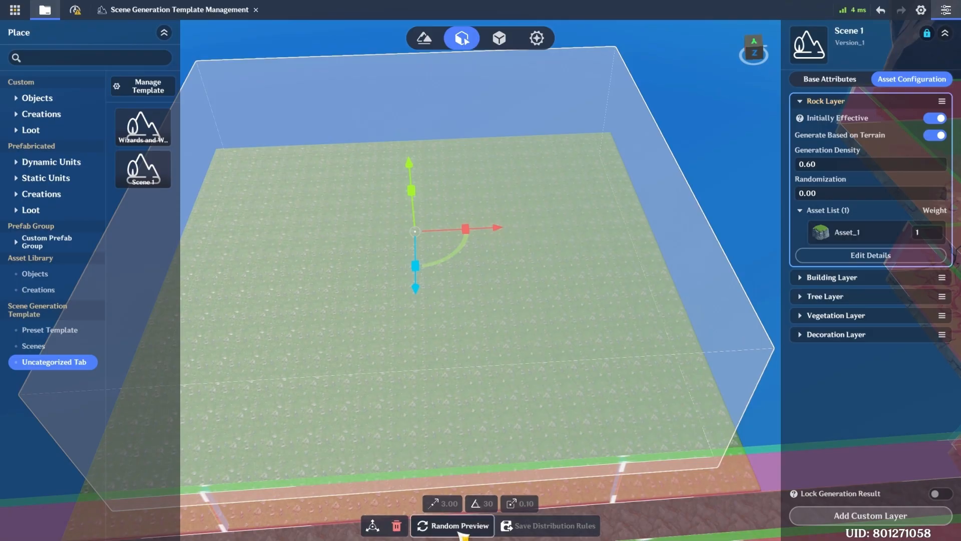
- Try a randomization of 1 for the placed scene's Rock Layer
left_click(847, 193)
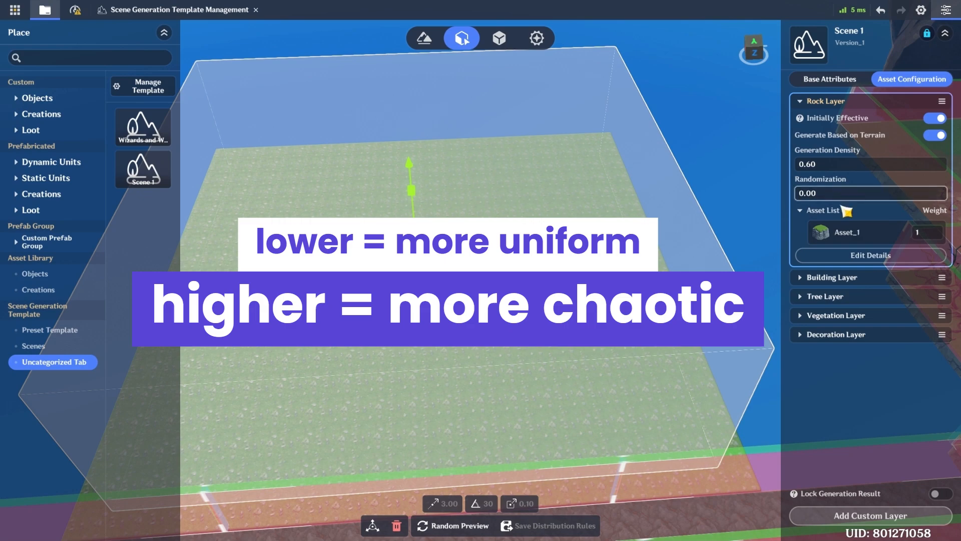
key("BackSpace")
key("BackSpace")
key("BackSpace")
key("BackSpace")
type("1")
key("Return")
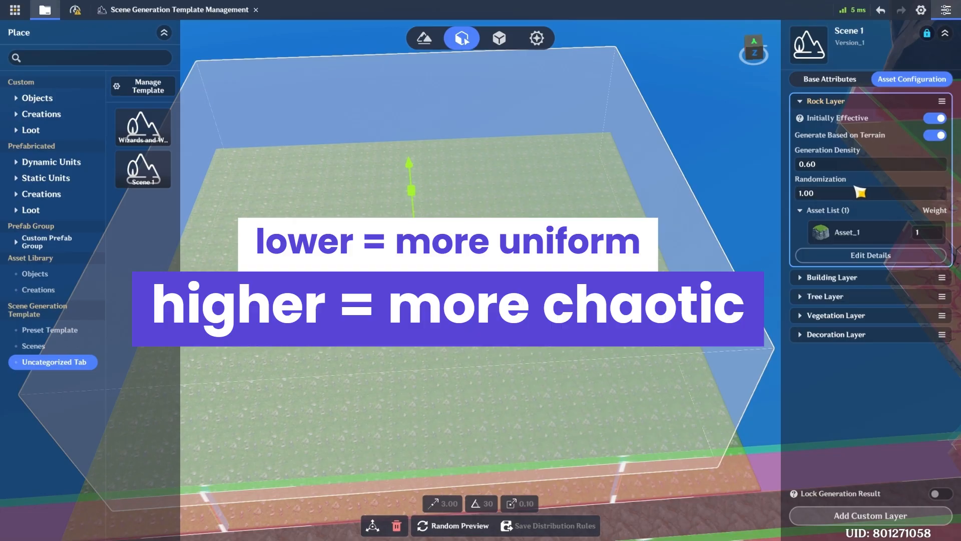
- Return the Rock Layer's randomization to 0, regenerate the random preview and inspect the rock distribution
left_click(849, 189)
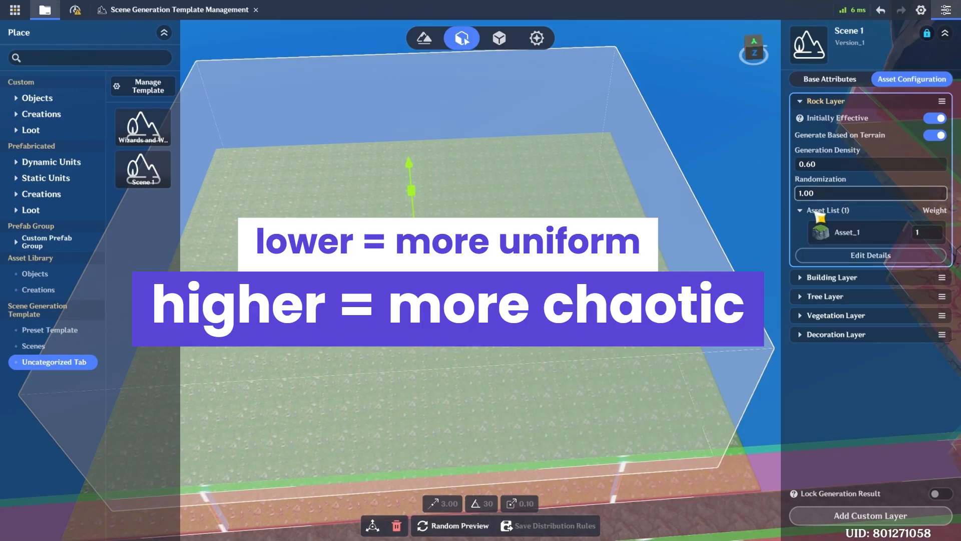
double_click(835, 197)
type("0")
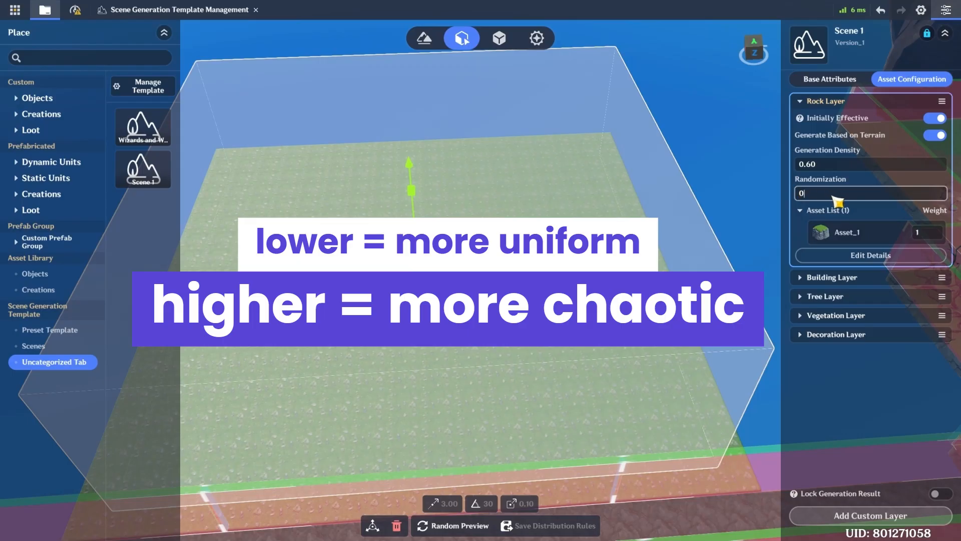
left_click(435, 526)
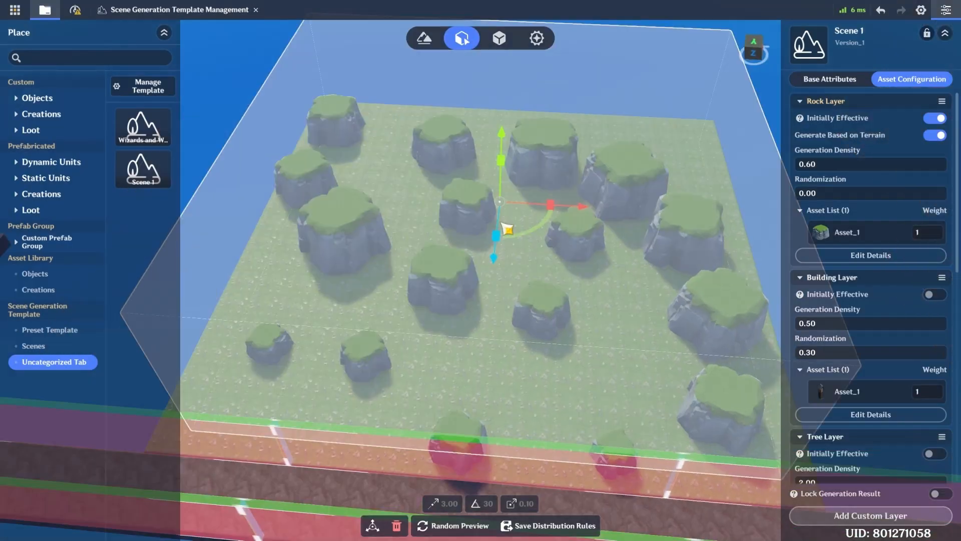
right_click_drag(686, 265, 565, 237)
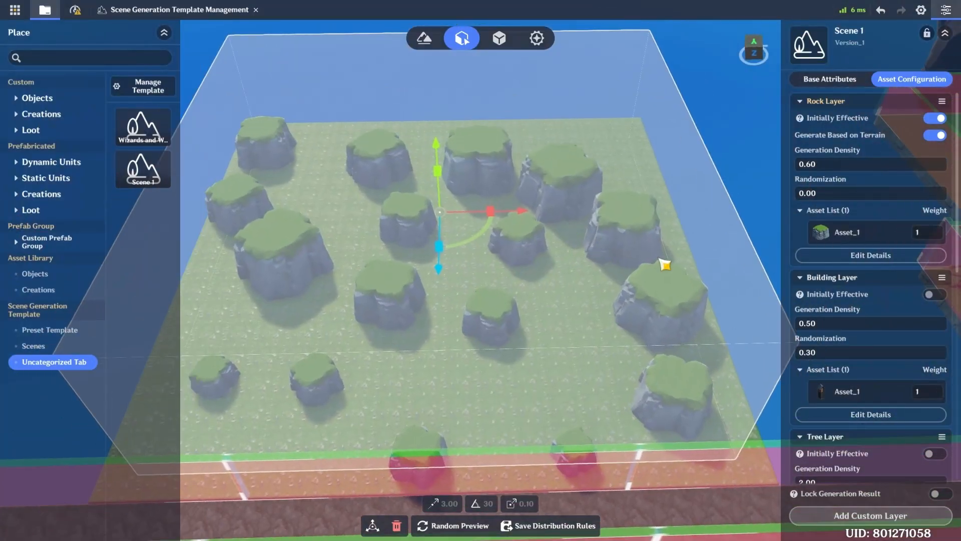
- Set the Rock Layer's randomization to 1, generate a random preview and inspect the rock distribution
left_click(854, 200)
type("1")
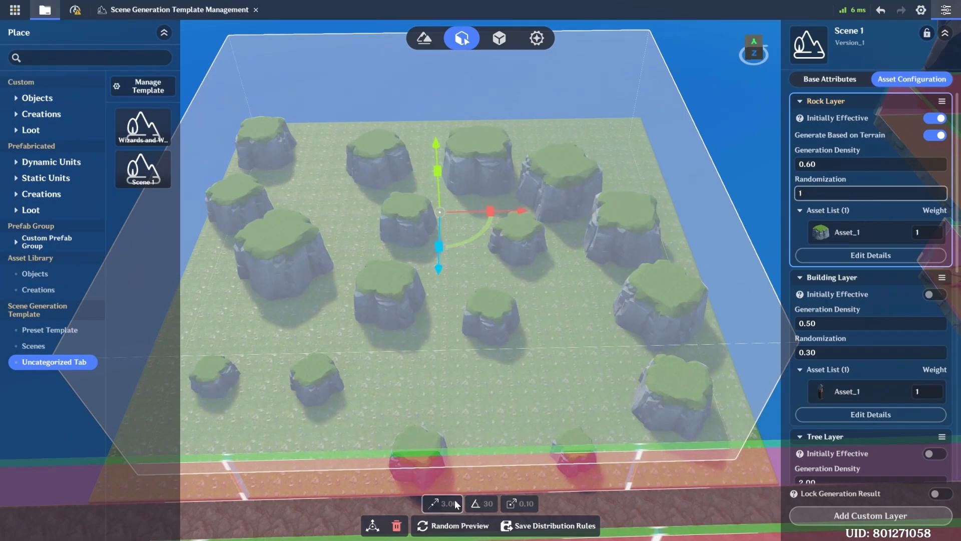
left_click(425, 525)
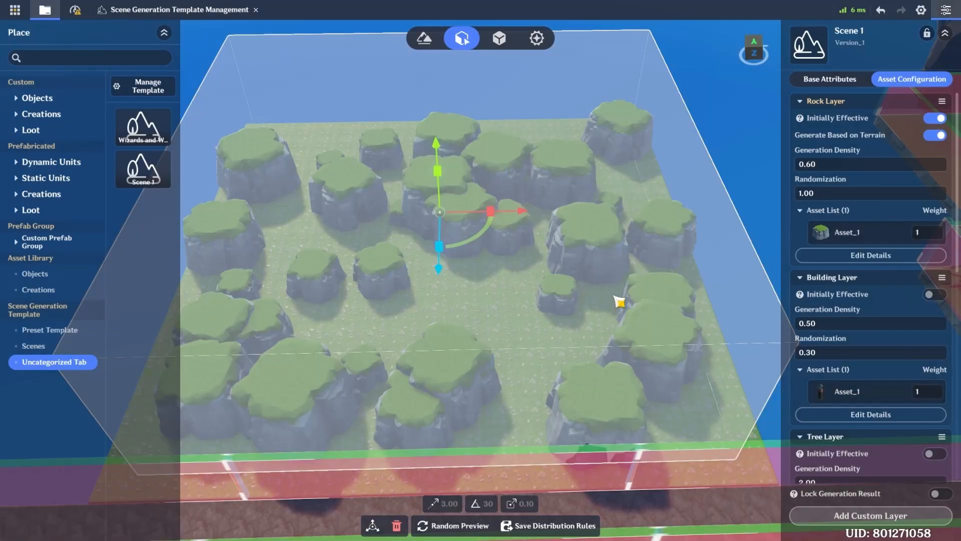
right_click_drag(615, 297, 620, 243)
- Try a randomization of 0.6 for the Rock Layer with another random preview
left_click(860, 195)
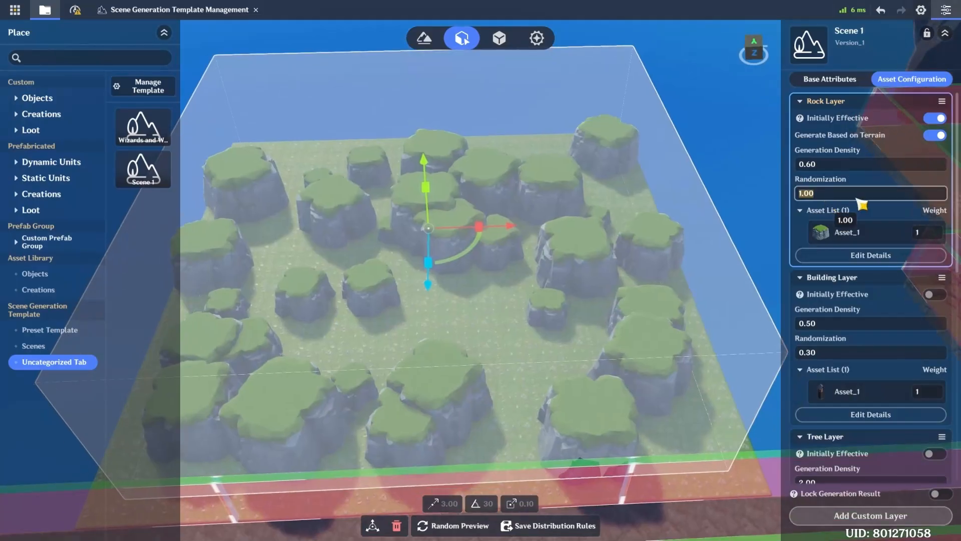
type("0.6")
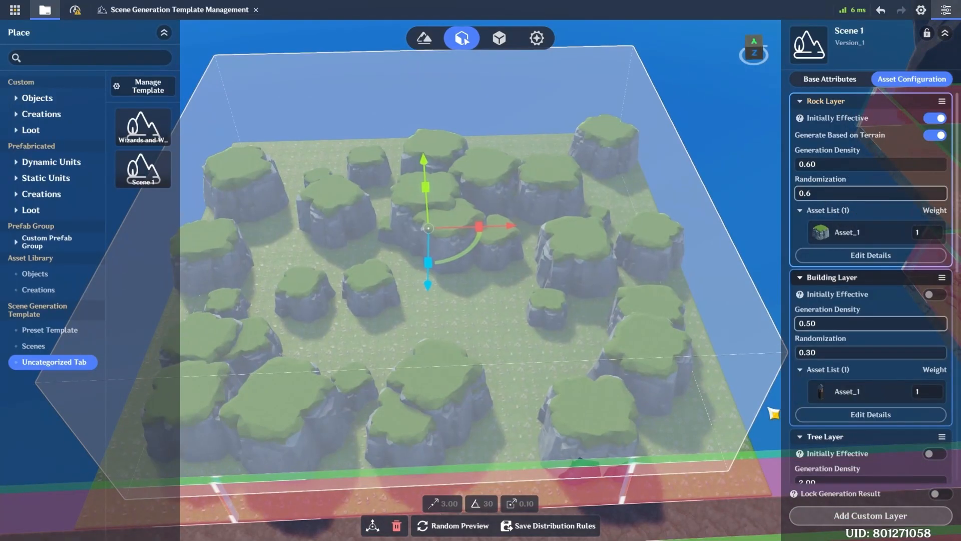
left_click(474, 527)
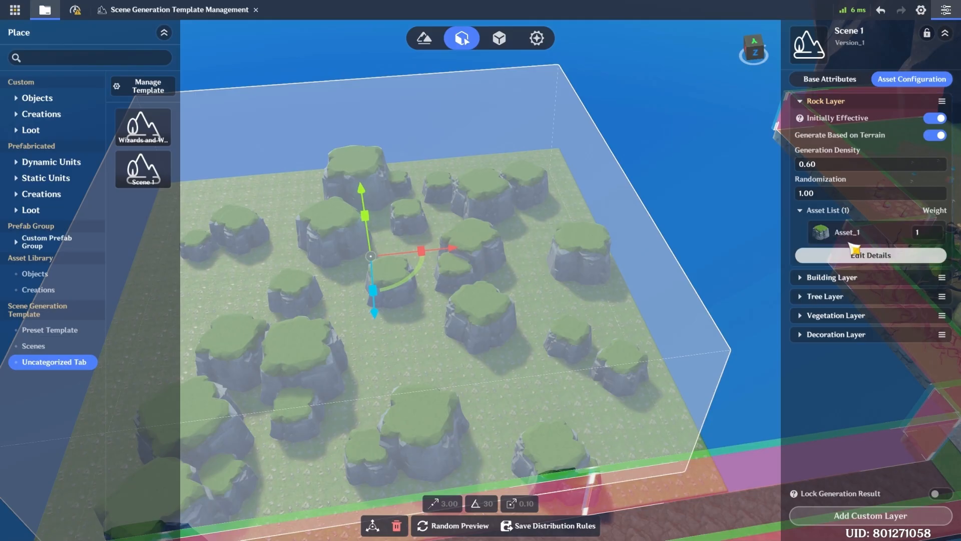
- Try a weight of 2 for the Rock Layer's Asset_1 and return it to 1
left_click(925, 236)
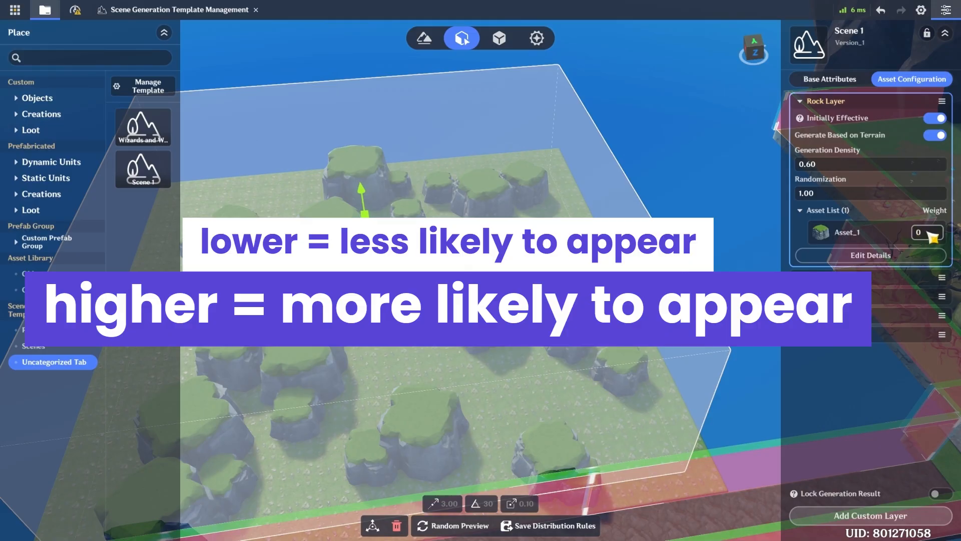
type("2")
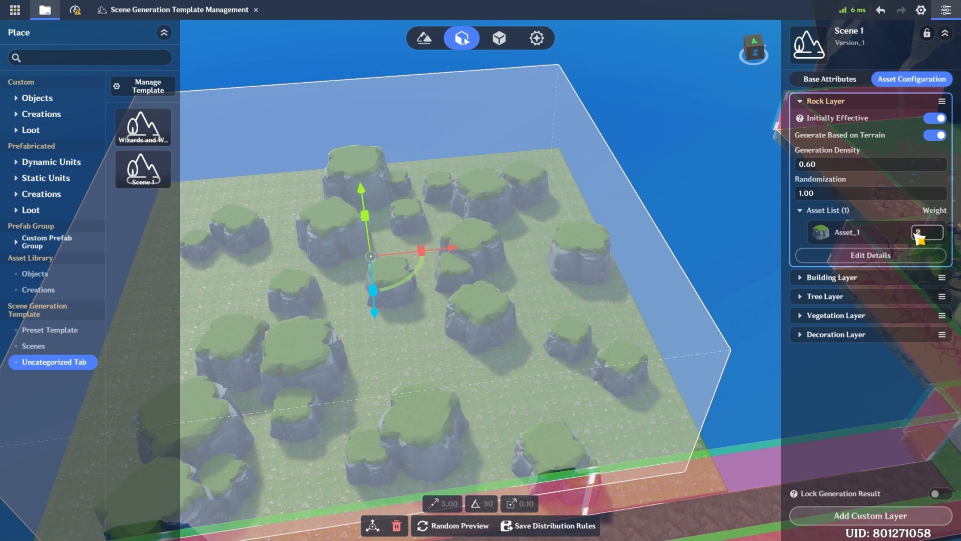
left_click(919, 234)
key("BackSpace")
type("11")
key("BackSpace")
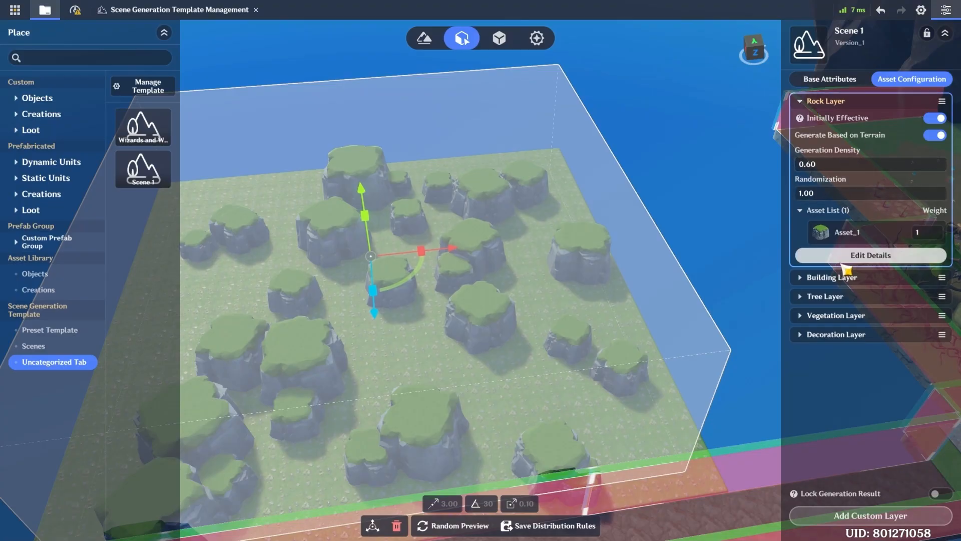
- Open the Rock Layer's asset details and the model asset library for Asset_1
left_click(898, 263)
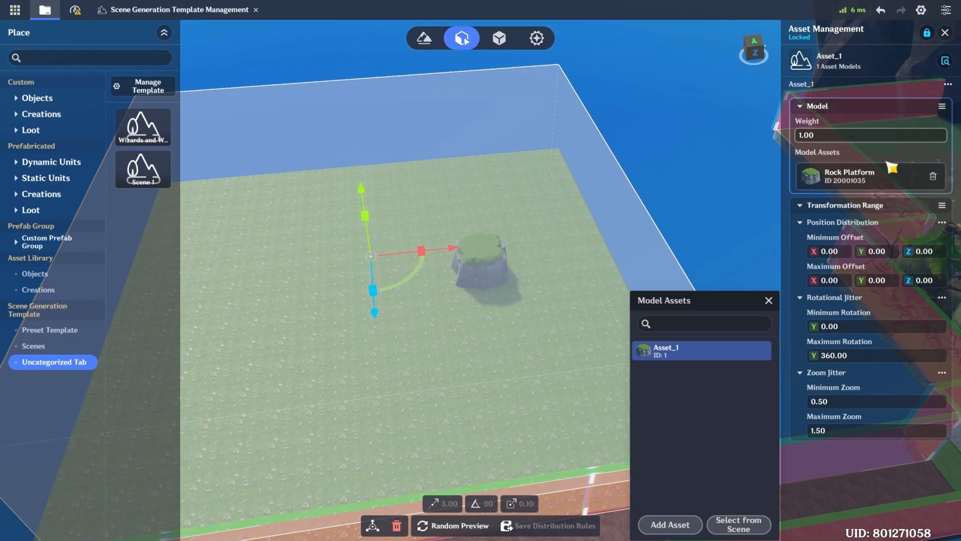
left_click(896, 138)
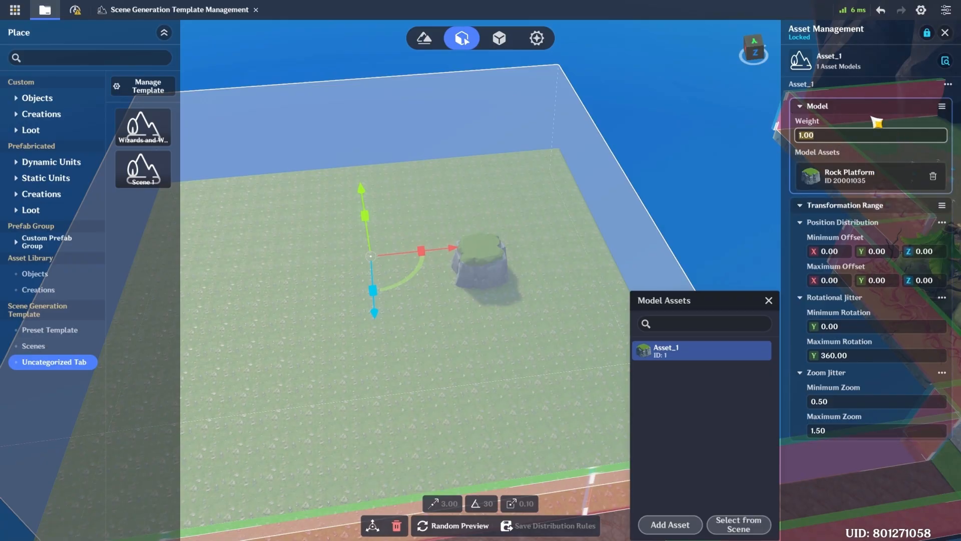
left_click(843, 189)
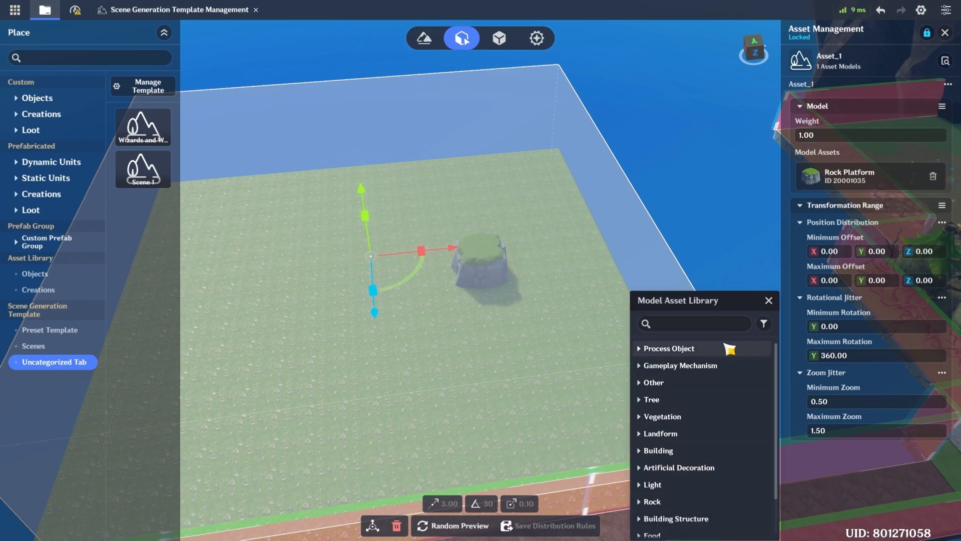
- Try Rock 20001046, Smashed Stone Pile and Rock Platform 20001202 as Asset_1's model, and return to Rock Platform 20001035
scroll(673, 339, "down", 2)
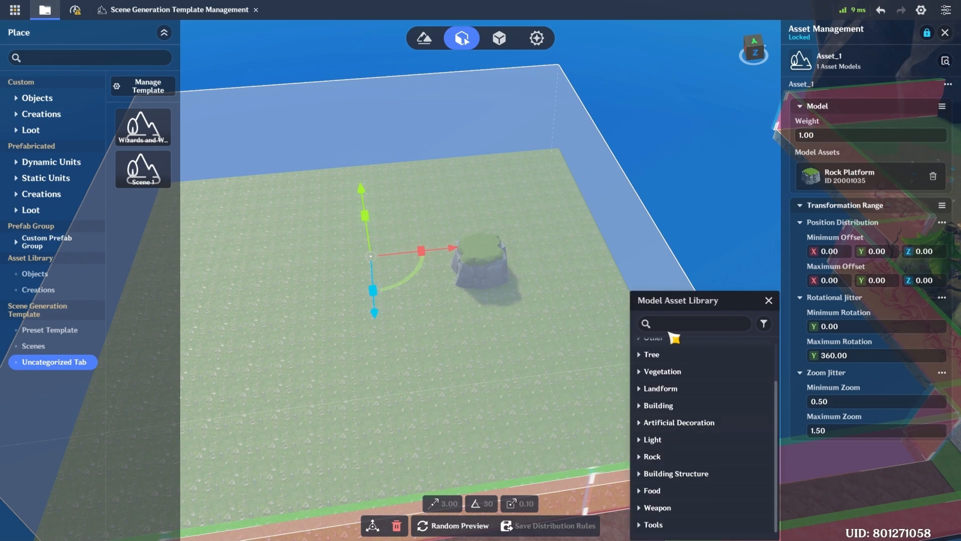
left_click(659, 457)
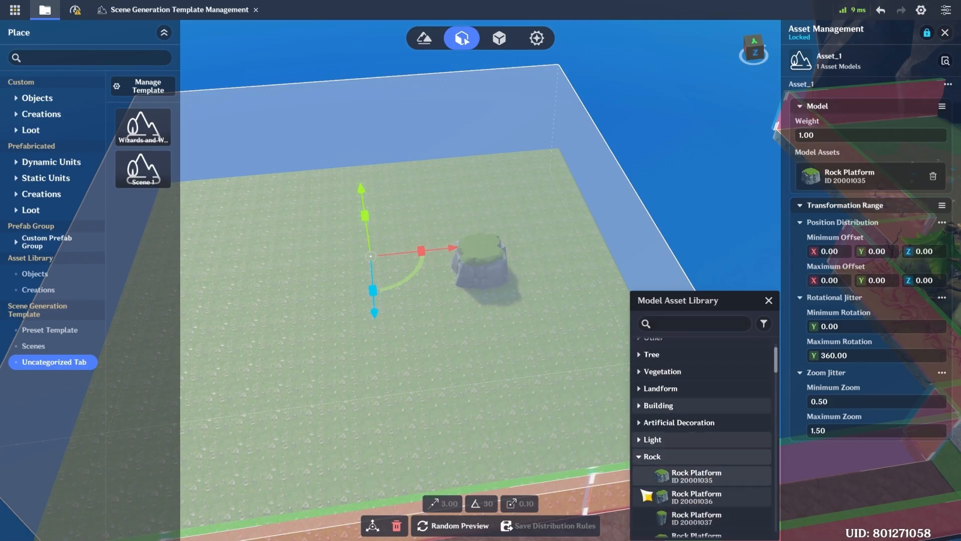
scroll(720, 441, "down", 10)
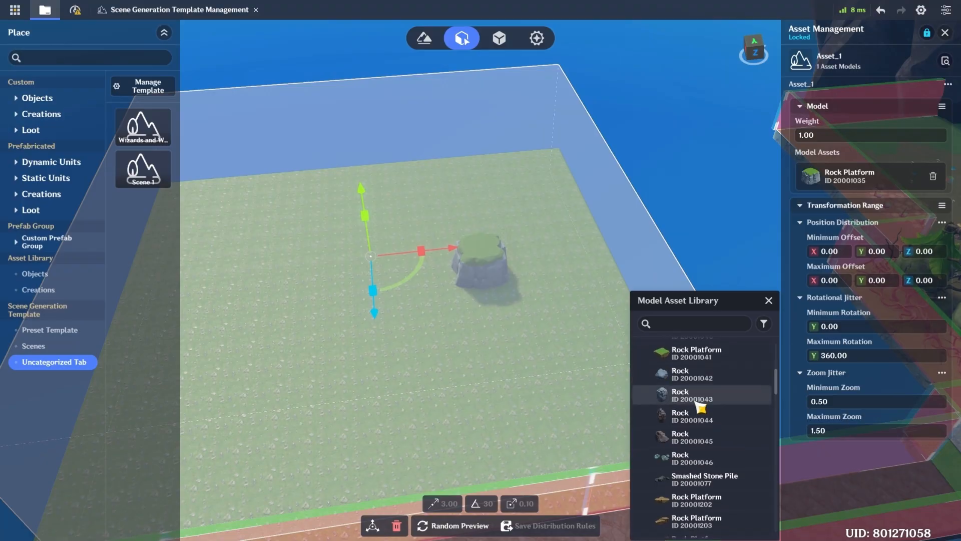
left_click(715, 459)
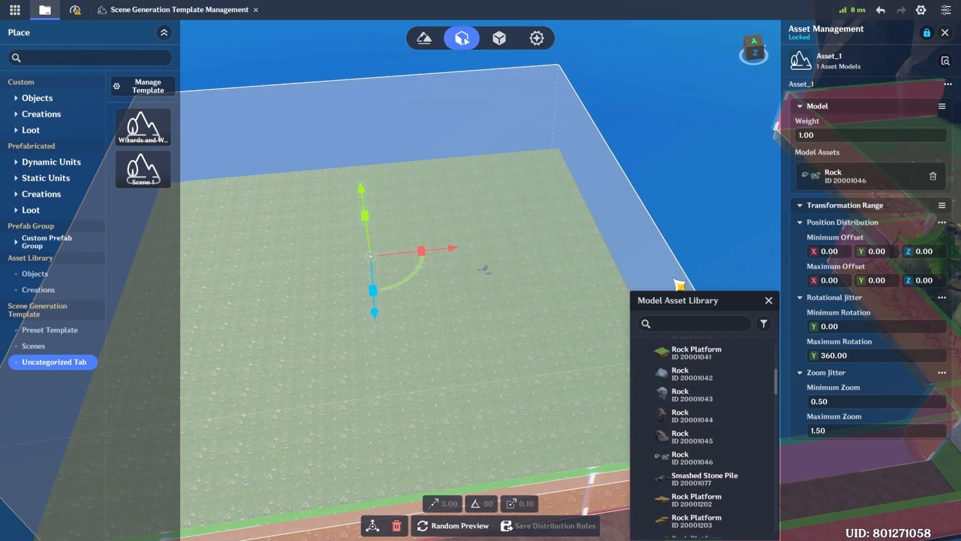
left_click(703, 480)
left_click(698, 501)
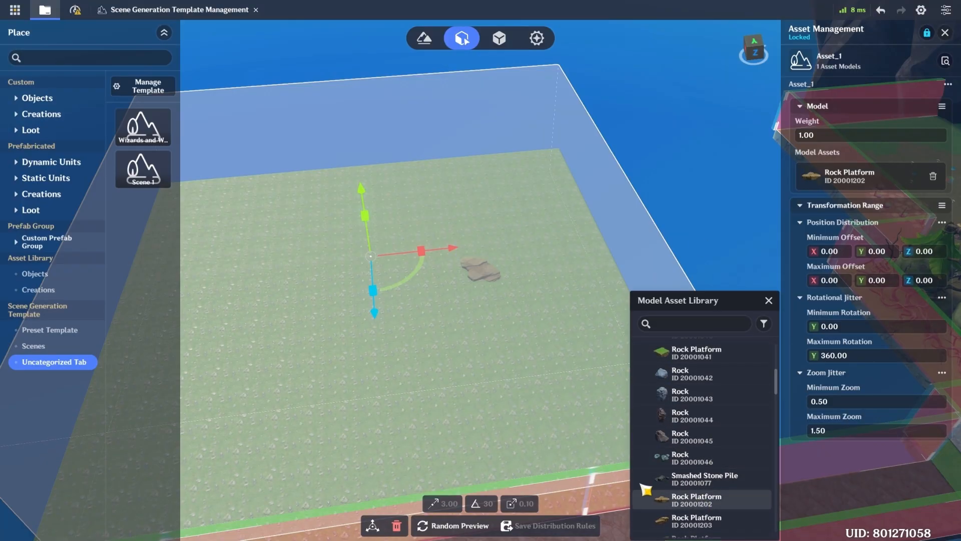
scroll(701, 416, "up", 2)
scroll(700, 400, "up", 10)
scroll(699, 407, "down", 3)
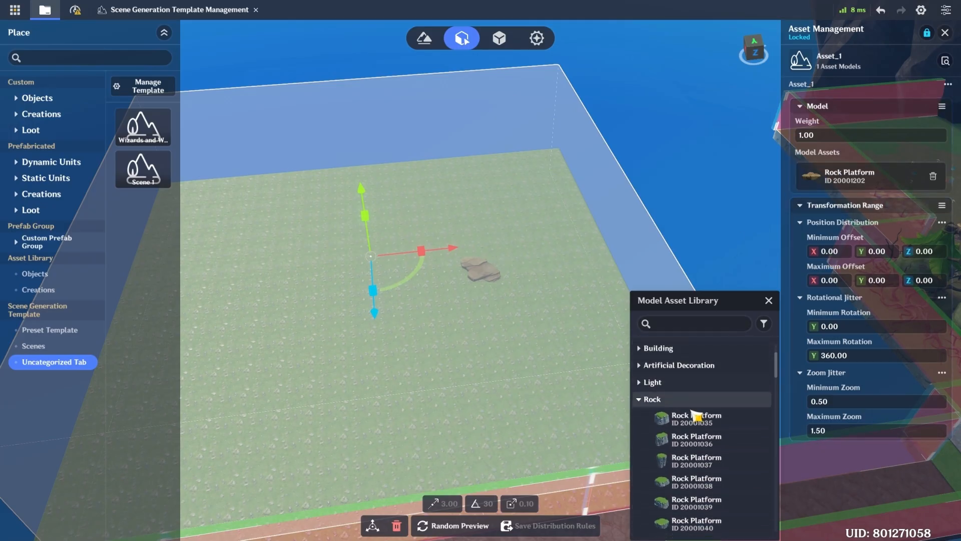
left_click(698, 411)
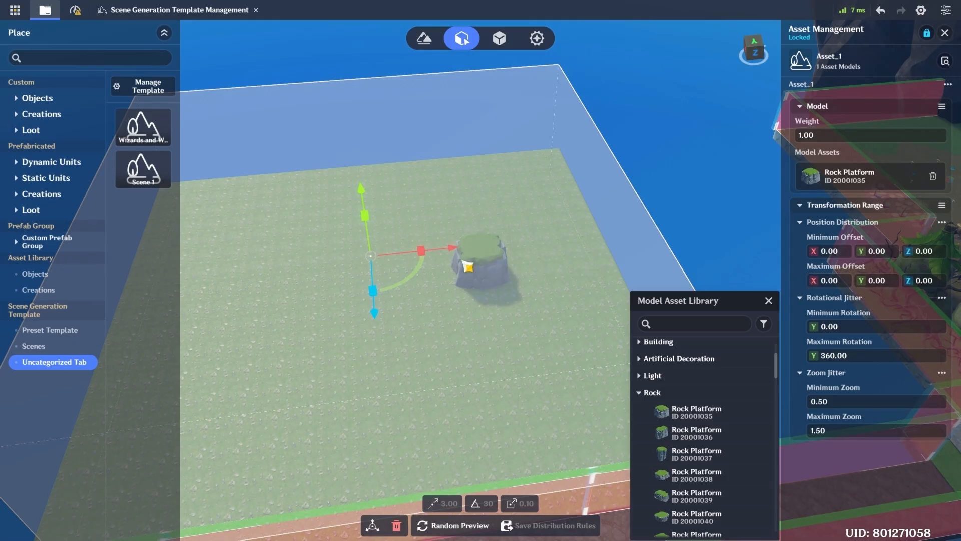
- Preview Asset_1 at its Y minimum and maximum position offsets
left_click(892, 284)
left_click(881, 253)
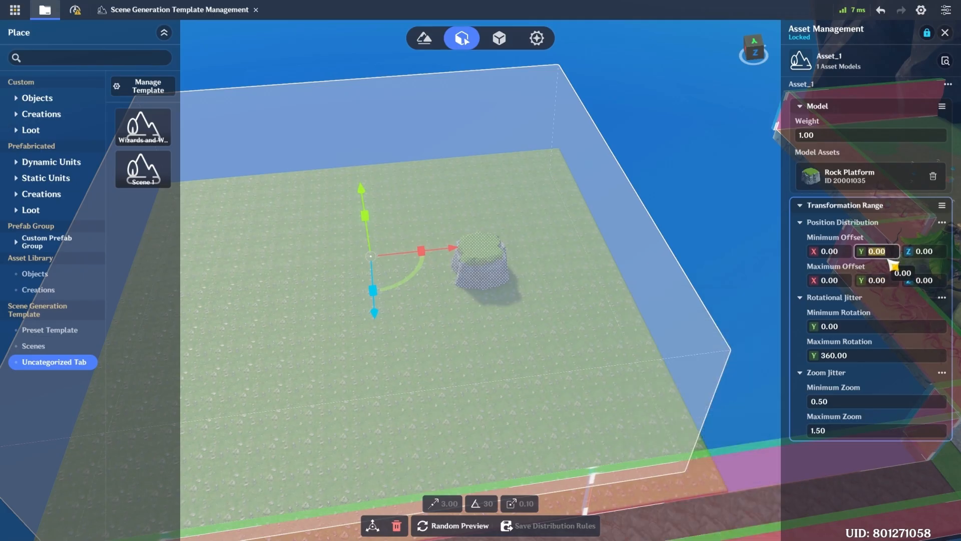
left_click(892, 283)
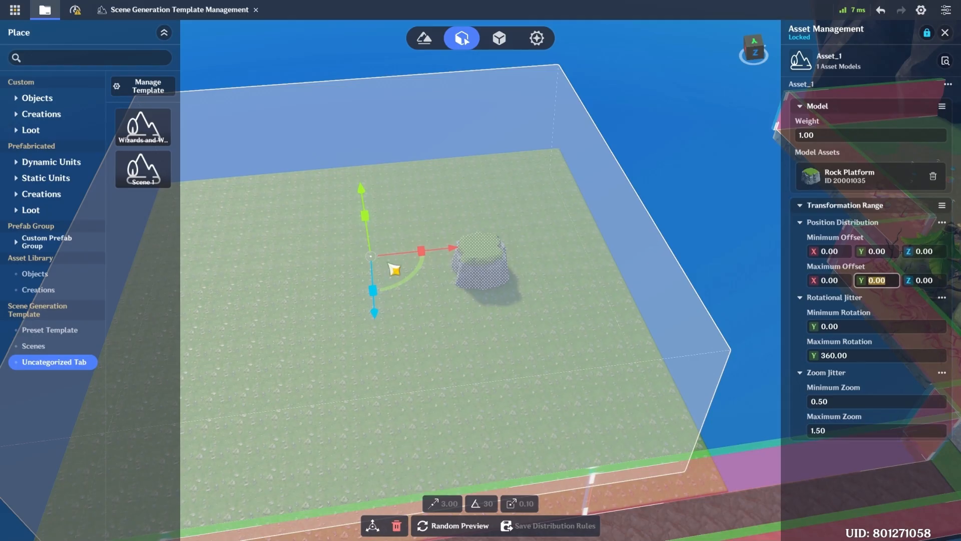
- Try raising the scene volume above the terrain, undo the move and view the rock platform up close
left_click_drag(365, 200, 362, 128)
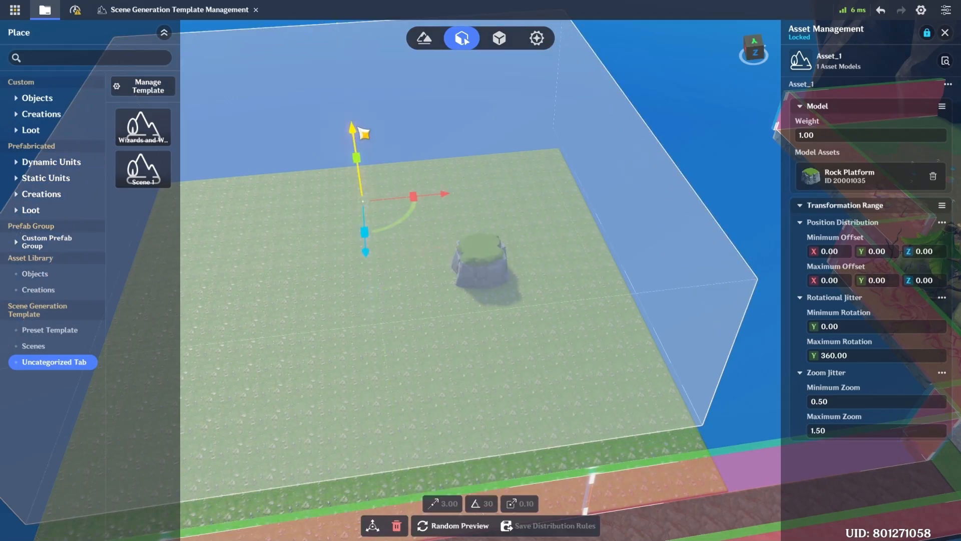
key("ctrl+z")
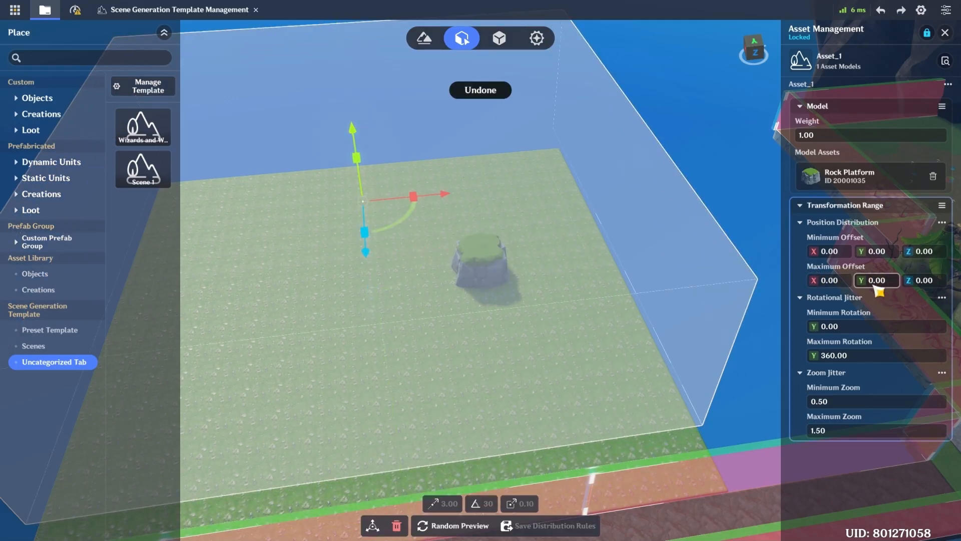
right_click_drag(504, 418, 558, 427)
right_click_drag(600, 451, 607, 205)
left_click(670, 272)
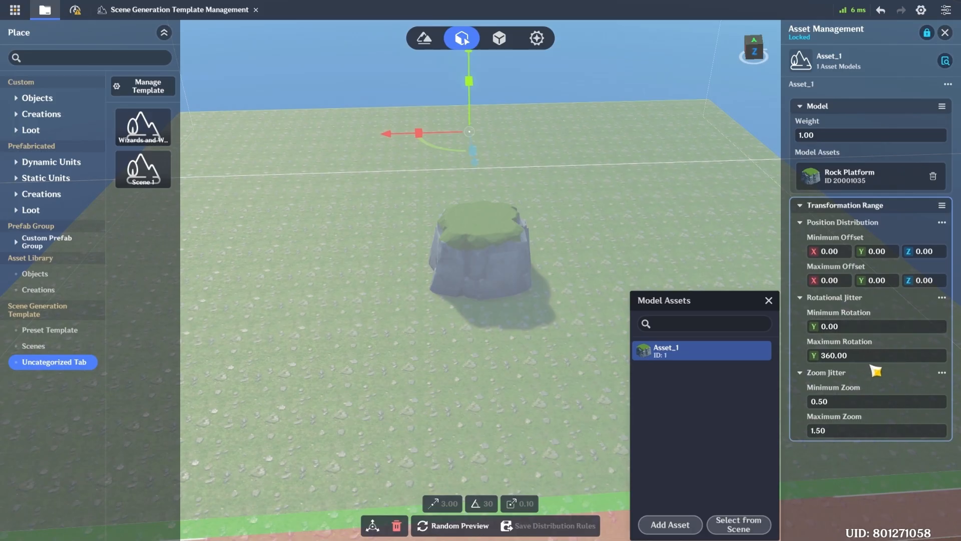
- Preview the rock platform at its minimum and maximum zoom jitter values
right_click_drag(519, 199, 534, 180)
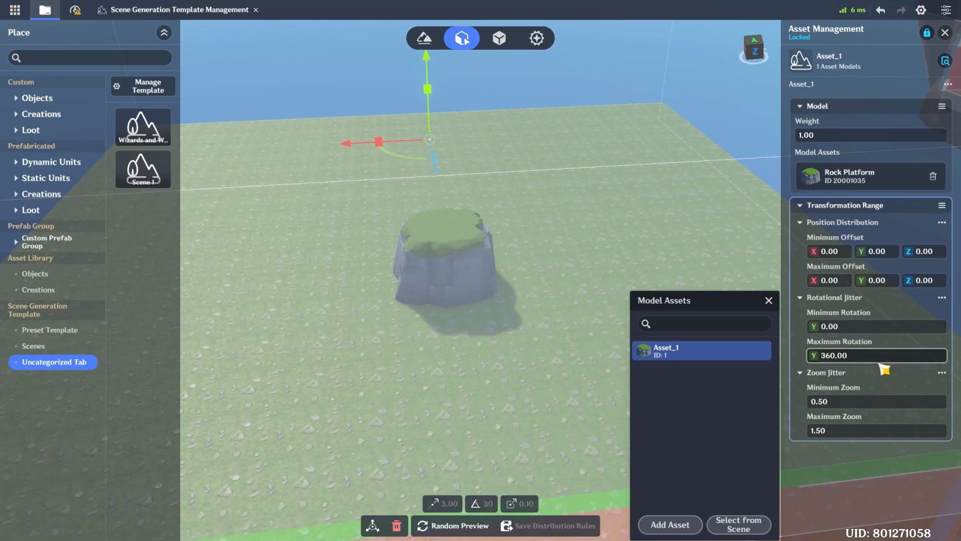
left_click(851, 404)
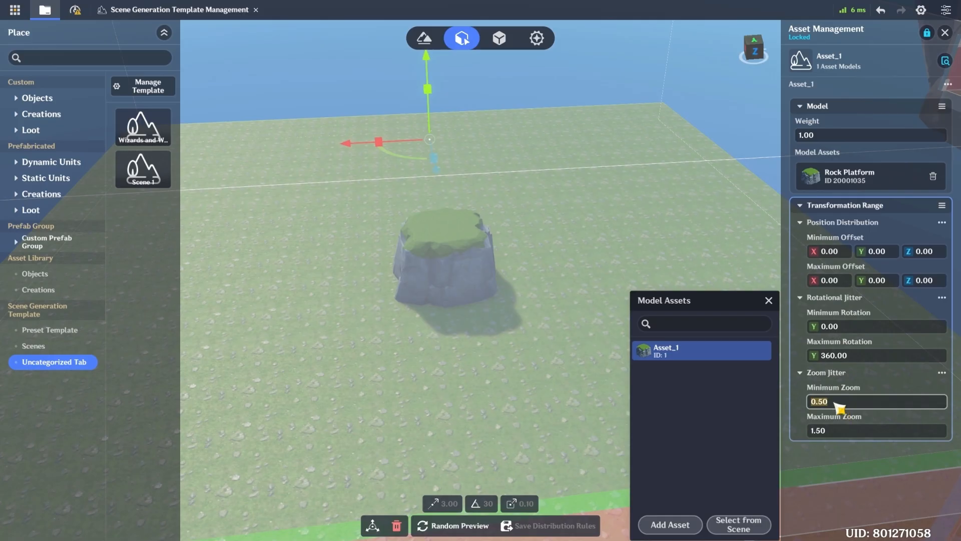
left_click_drag(818, 406, 834, 406)
left_click(833, 432)
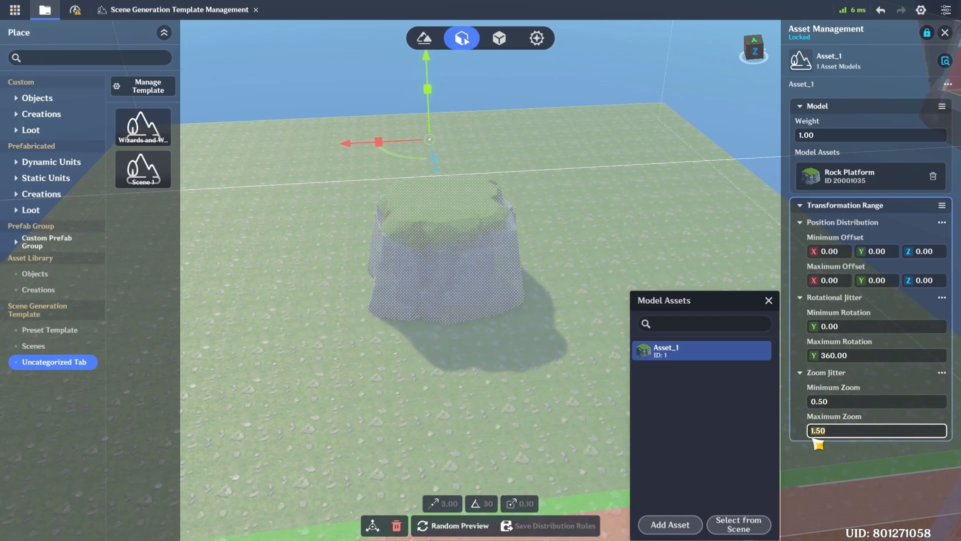
key("Return")
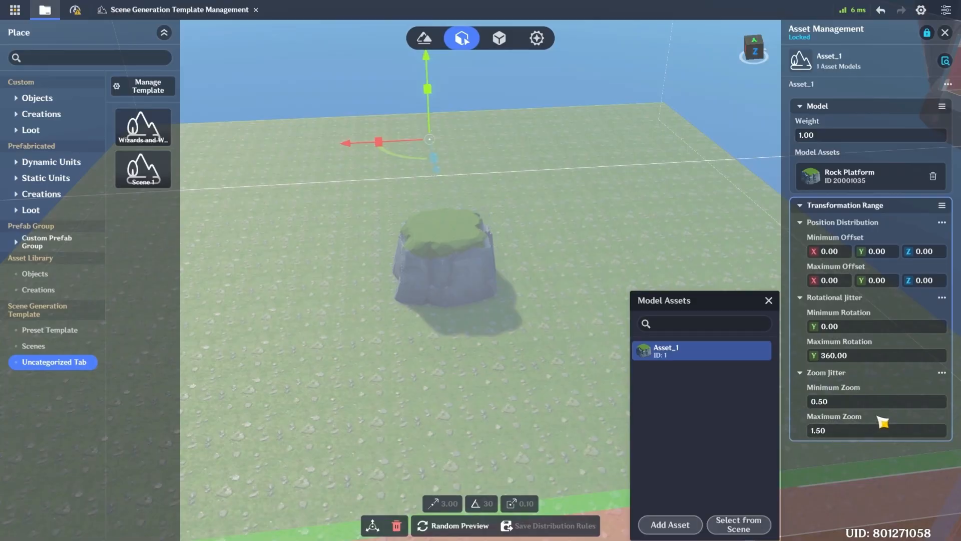
left_click(907, 402)
left_click(846, 405)
left_click_drag(830, 404, 803, 410)
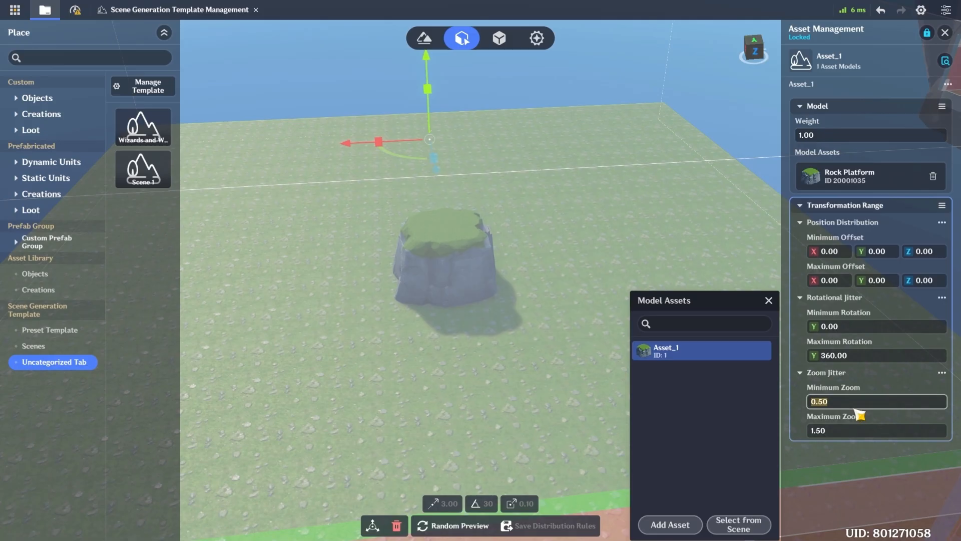
- Try a maximum zoom of 2 for Asset_1's zoom jitter
left_click_drag(851, 435, 786, 434)
type("2")
key("Return")
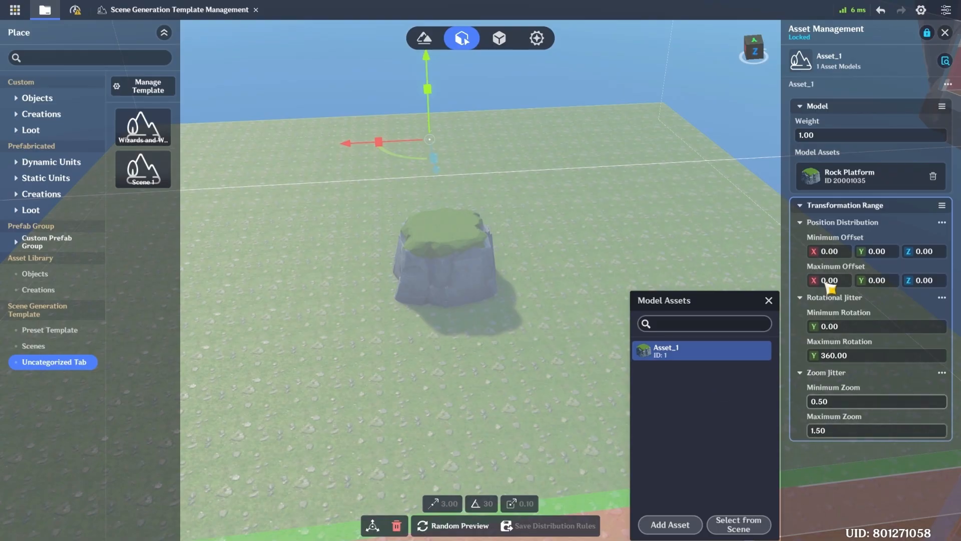
- Close the asset details and collapse the Rock, Tree, Vegetation and Decoration layers, leaving the Building Layer expanded
left_click(944, 32)
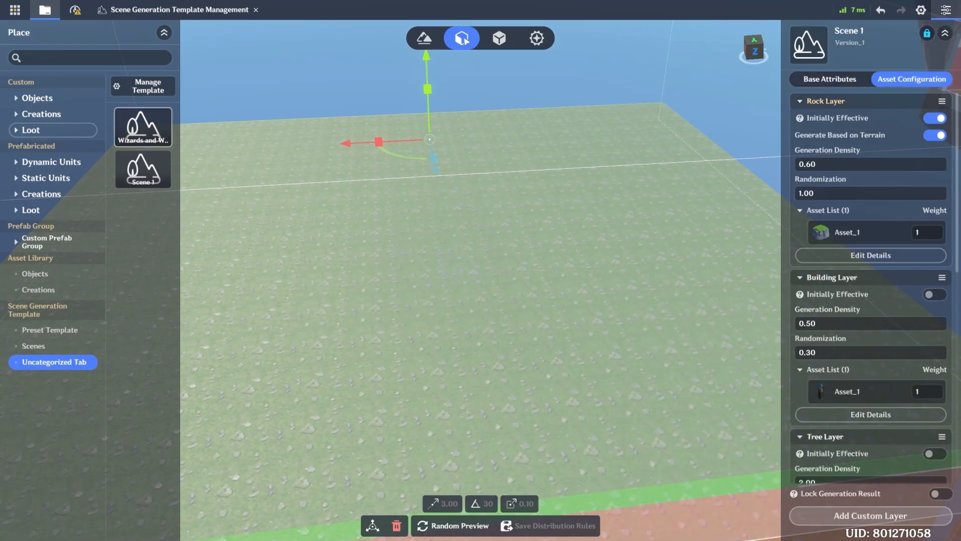
left_click(883, 103)
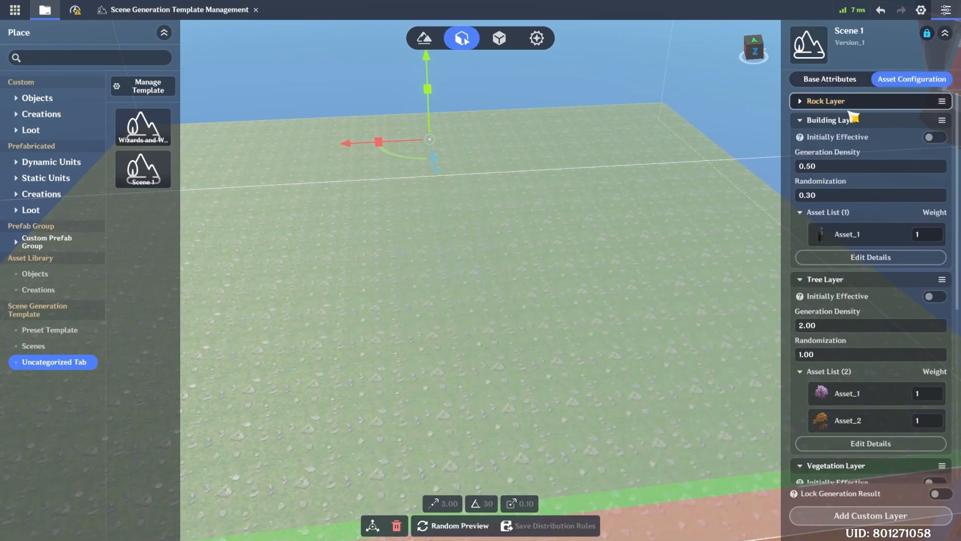
left_click(853, 279)
left_click(857, 299)
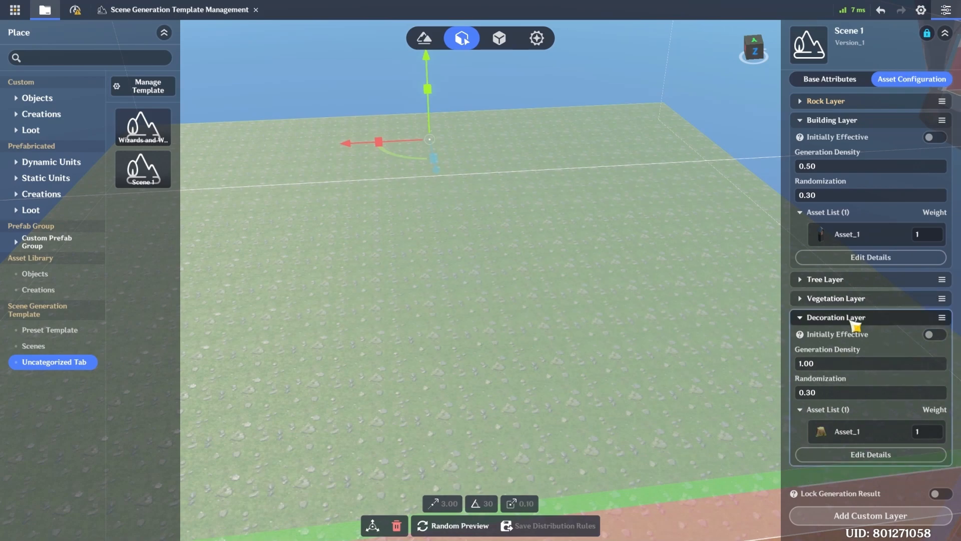
left_click(857, 317)
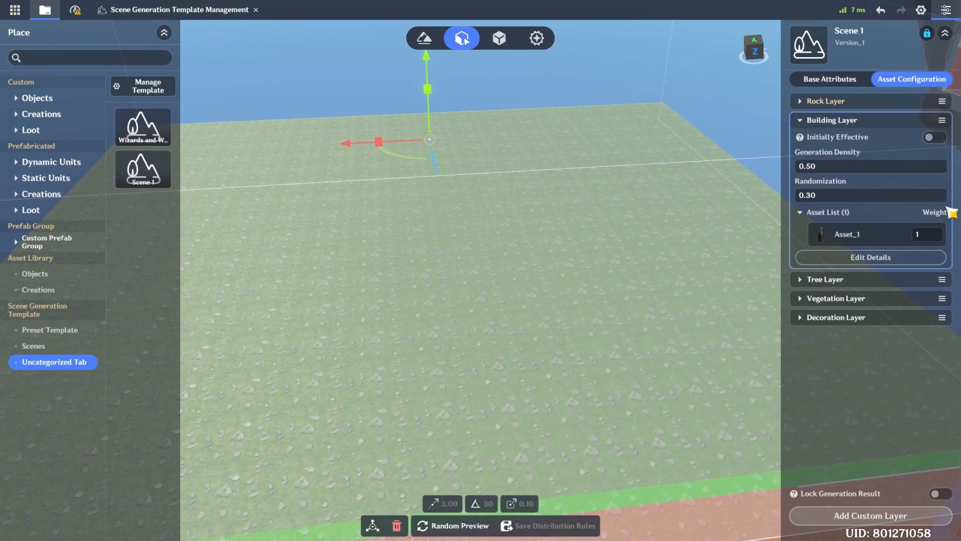
- Make the Building Layer initially effective and generate a random preview of the scene
left_click(934, 137)
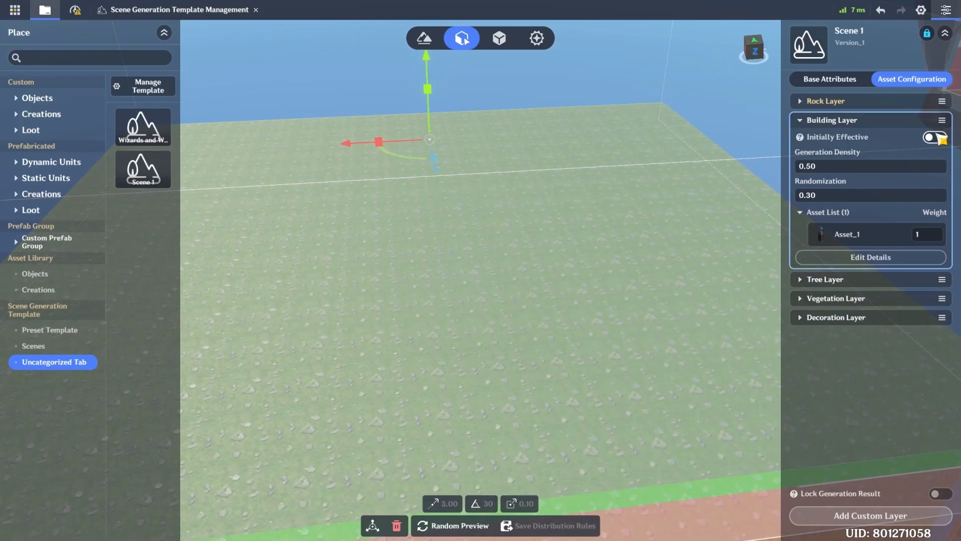
mouse_move(594, 141)
right_mouse_down()
mouse_move(558, 249)
mouse_move(633, 55)
mouse_move(610, 136)
right_mouse_up()
left_click(452, 525)
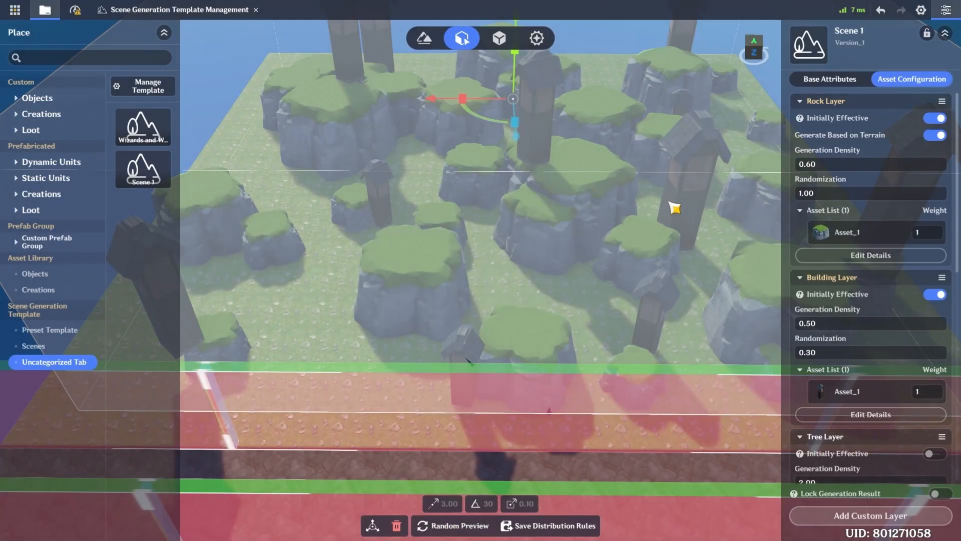
right_click_drag(665, 259, 699, 152)
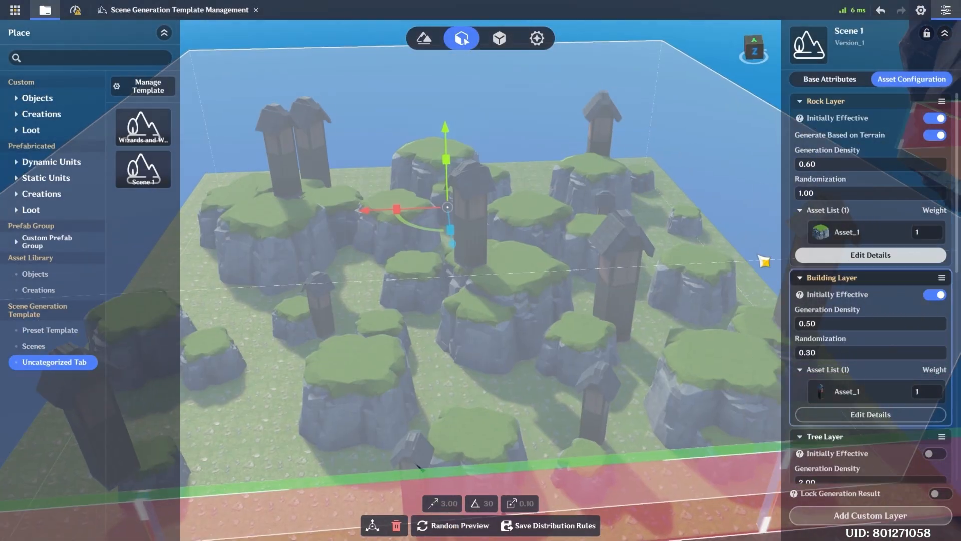
right_click(438, 314)
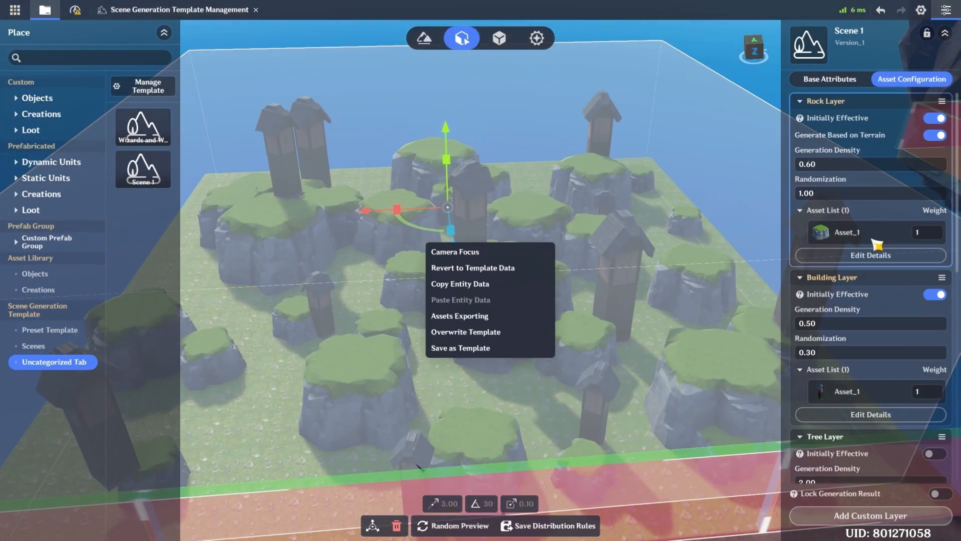
left_click(895, 151)
left_click(871, 103)
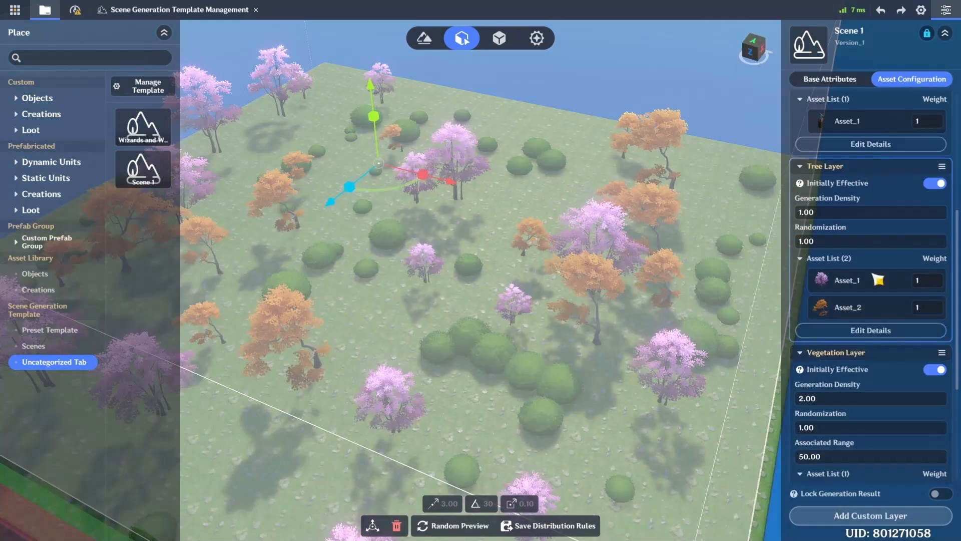
- Review the Tree Layer and Vegetation Layer settings and open the Vegetation Layer's associated range for editing
scroll(878, 280, "down", 1)
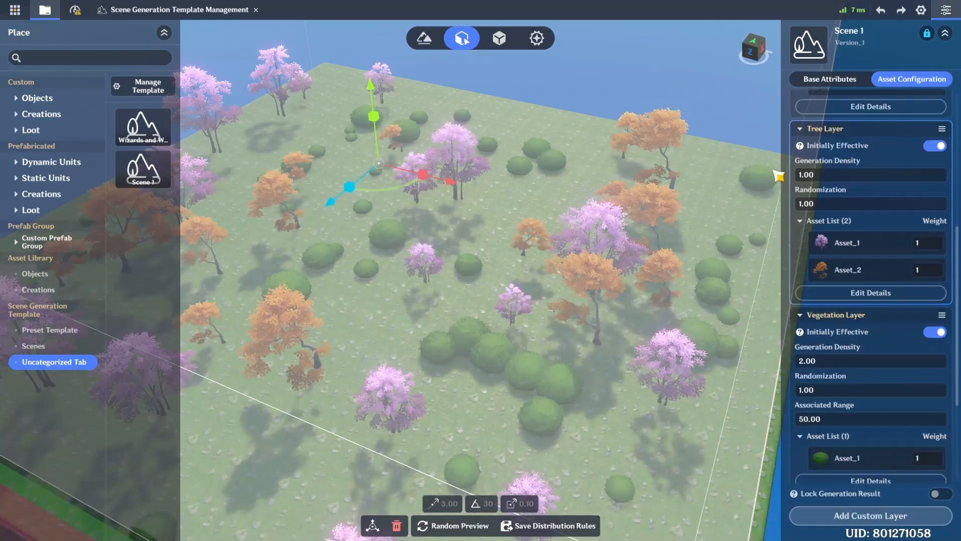
right_click_drag(550, 212, 434, 158)
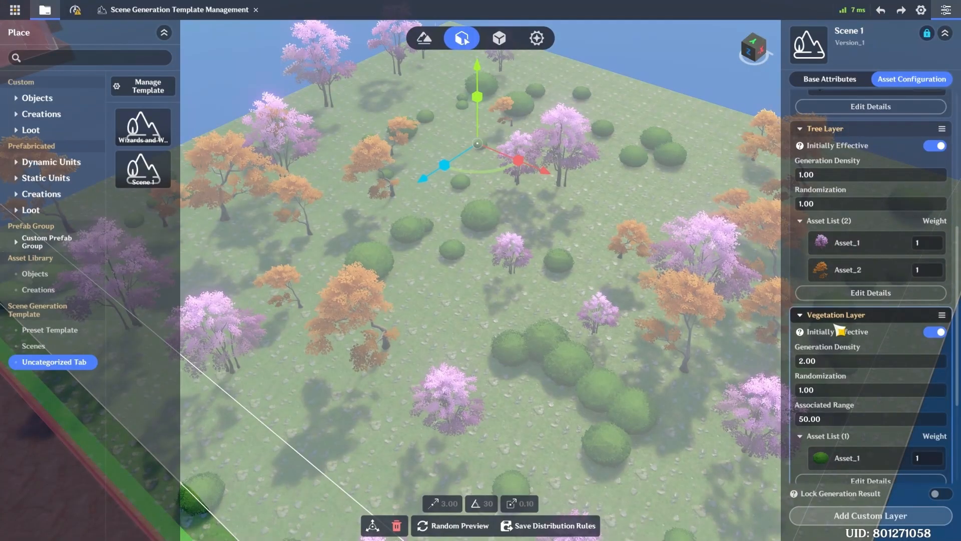
scroll(836, 330, "down", 1)
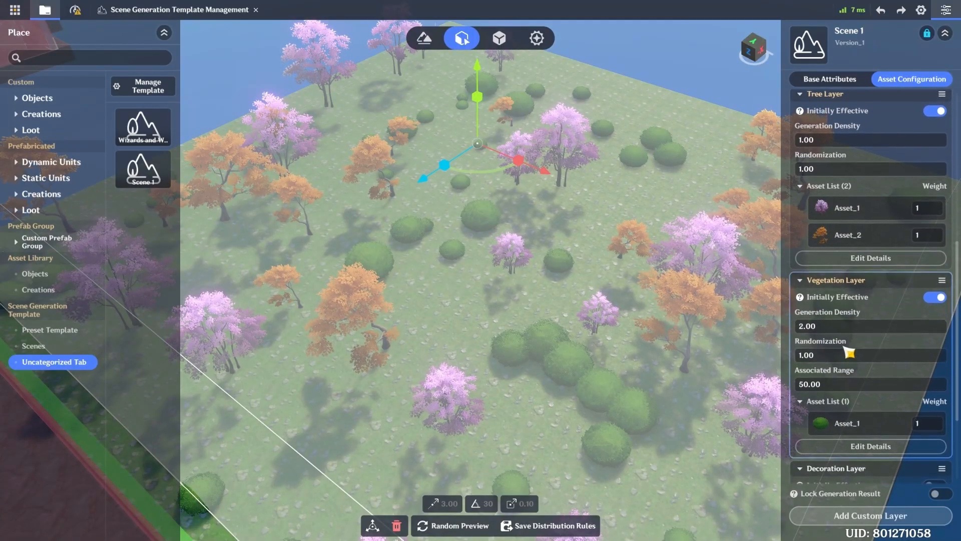
scroll(880, 345, "up", 1)
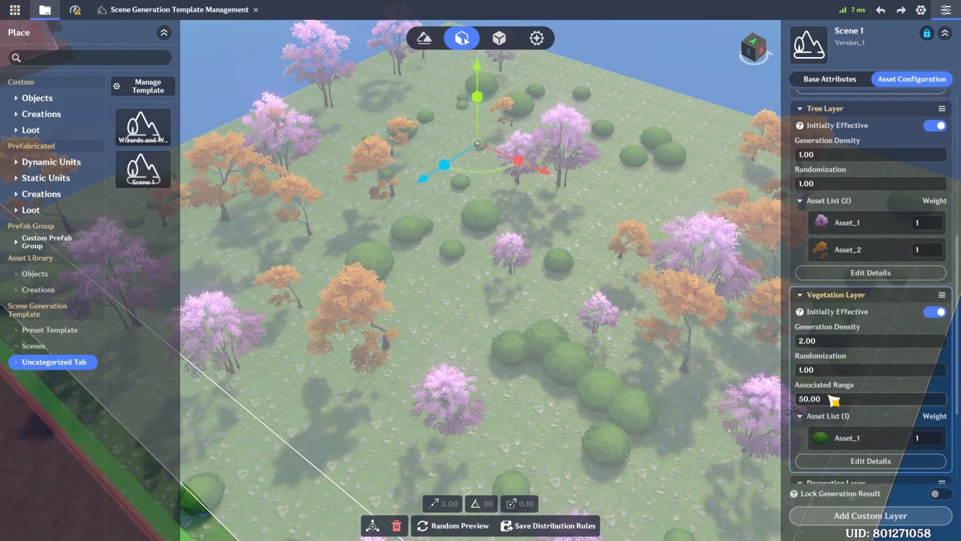
left_click(846, 400)
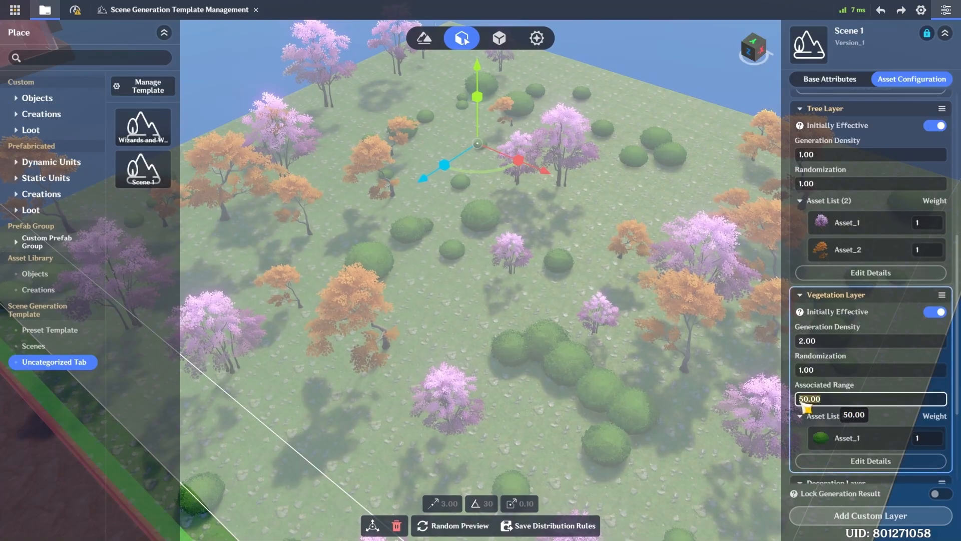
- Open the Tree Layer's asset details and inspect Asset_1's generate interval distance
left_click(868, 274)
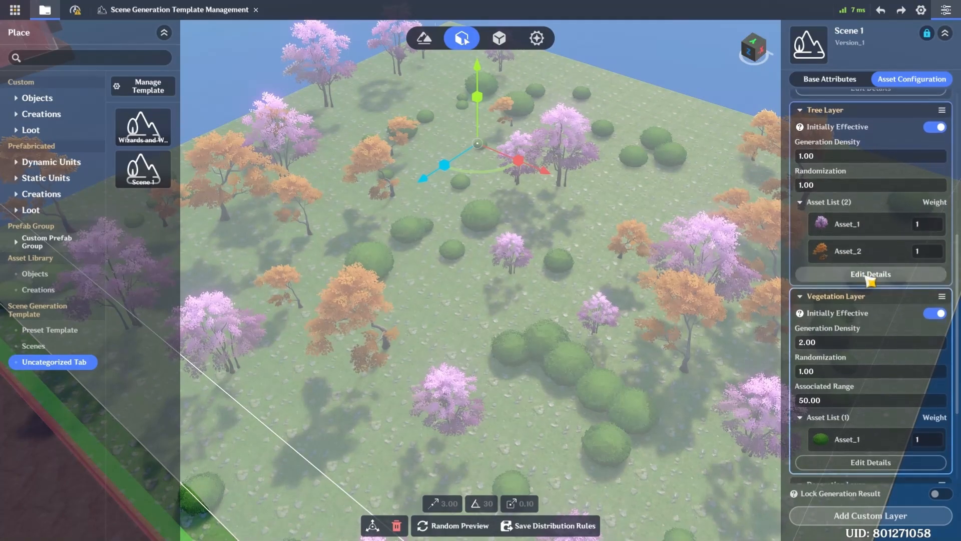
left_click(869, 273)
left_click(806, 211)
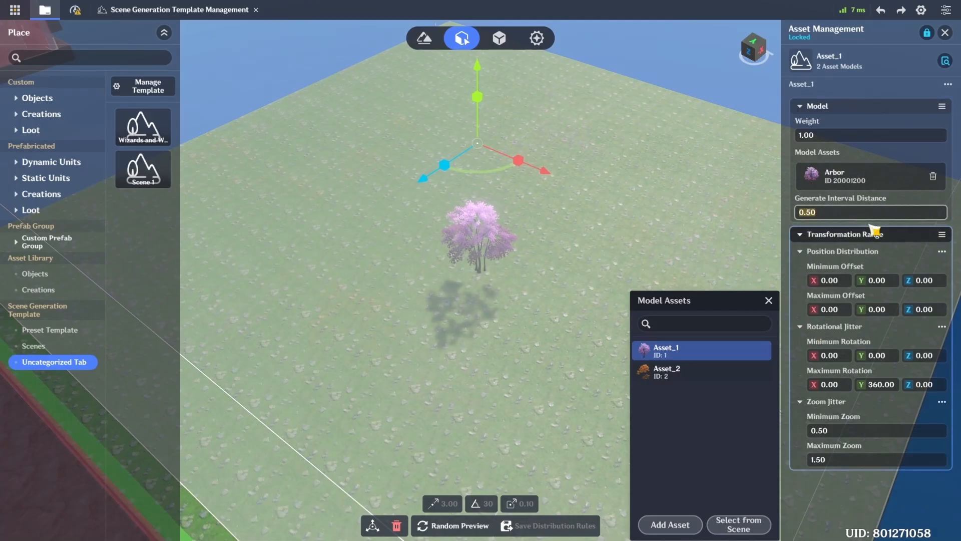
- Try a generate interval distance of 1 for Asset_2, return it to 0.5 and close the asset details
left_click(703, 373)
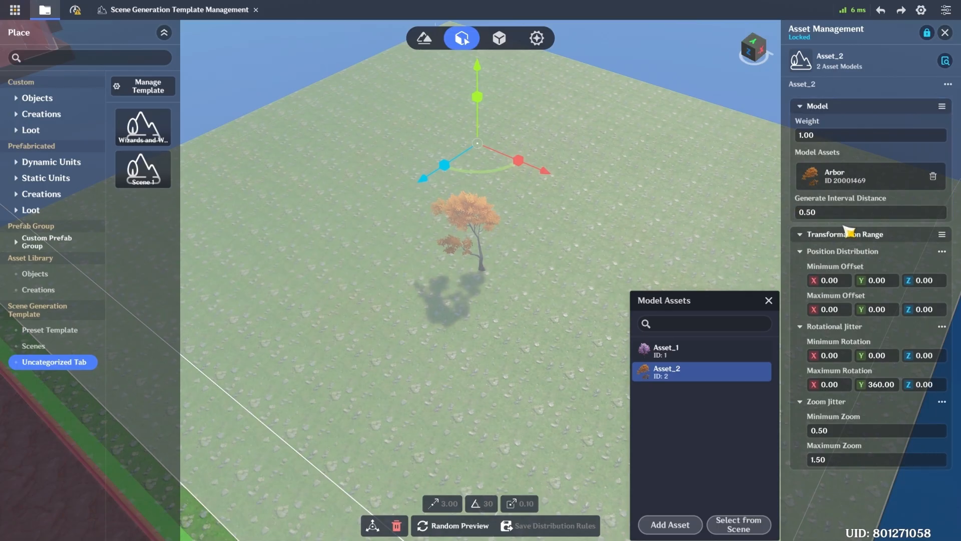
left_click(809, 212)
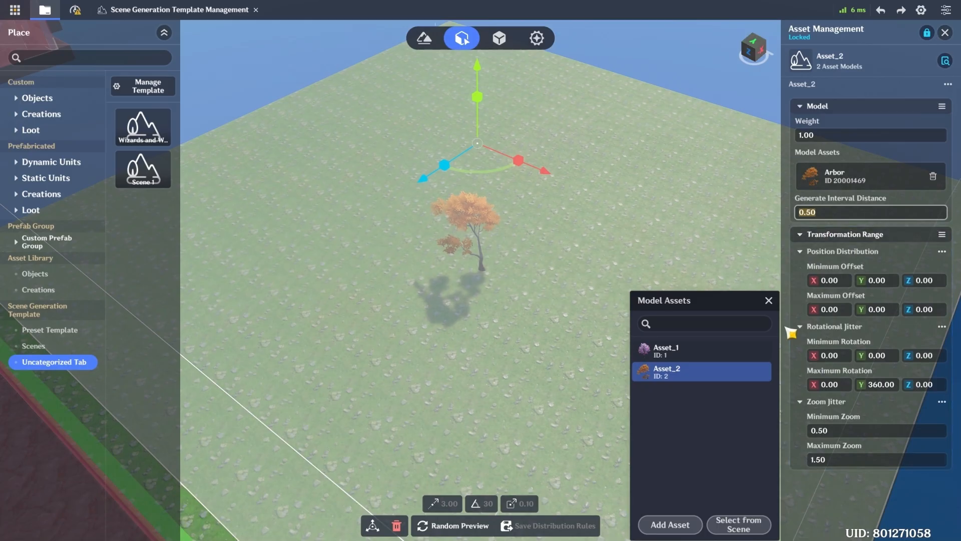
type("1")
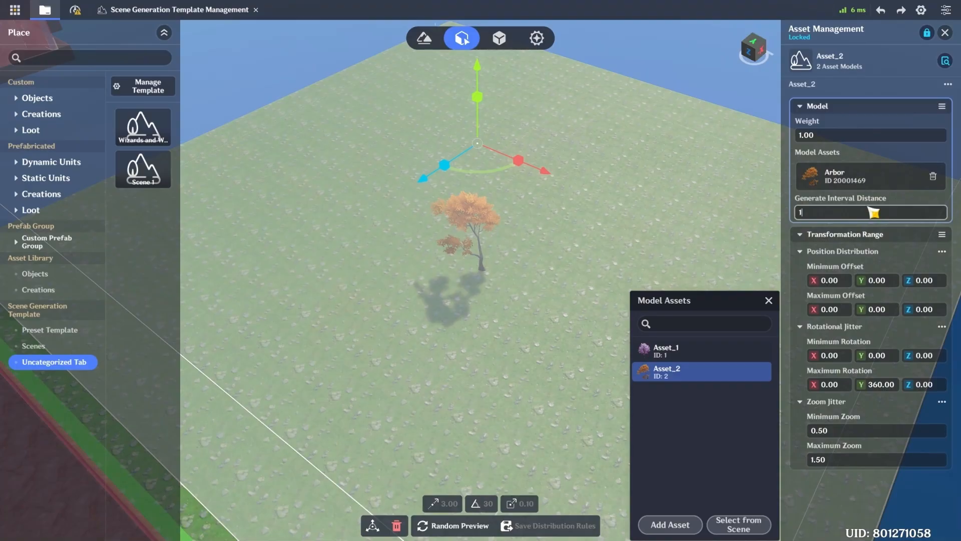
key("BackSpace")
type("0.55")
key("BackSpace")
key("BackSpace")
type("5")
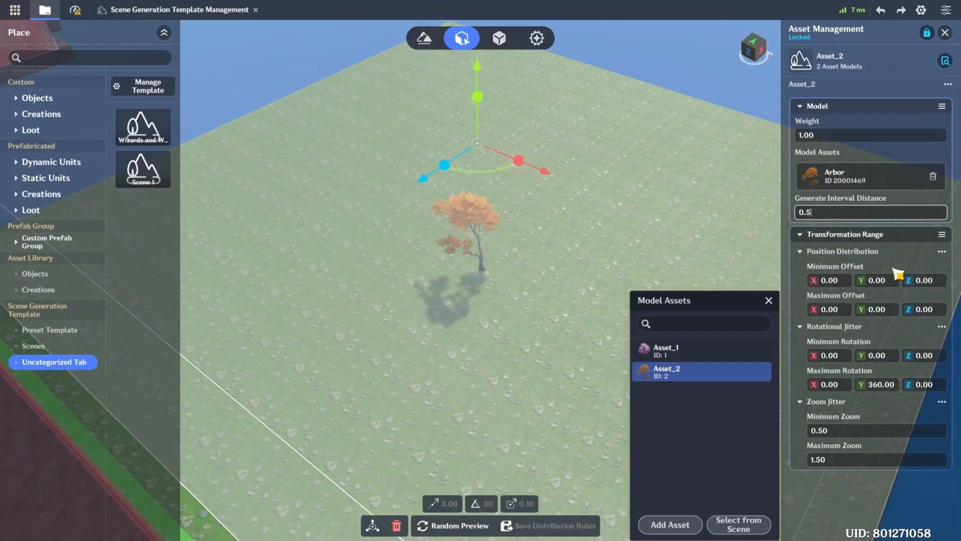
left_click(945, 33)
- Try a generation density of 2 for the Tree Layer and generate a random preview of the scene
scroll(896, 251, "down", 5)
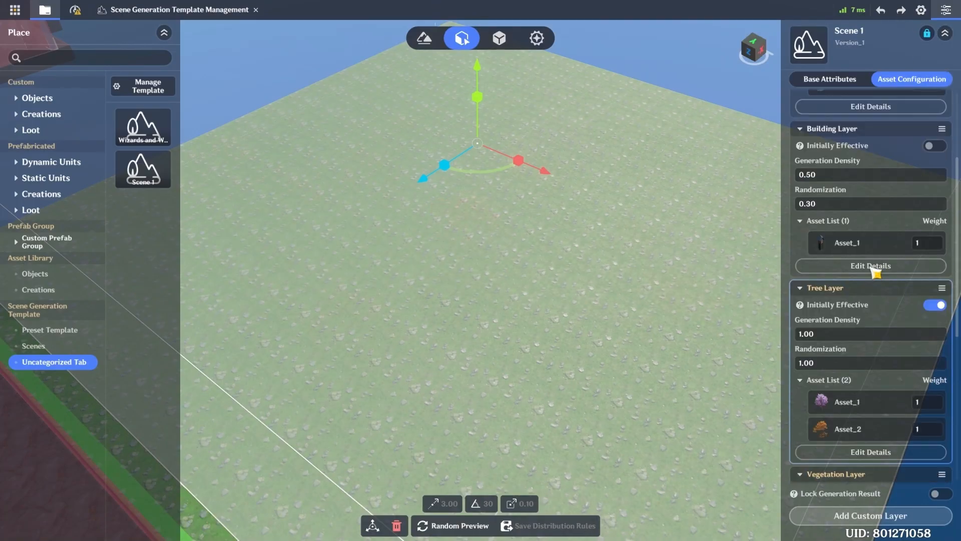
scroll(883, 185, "down", 2)
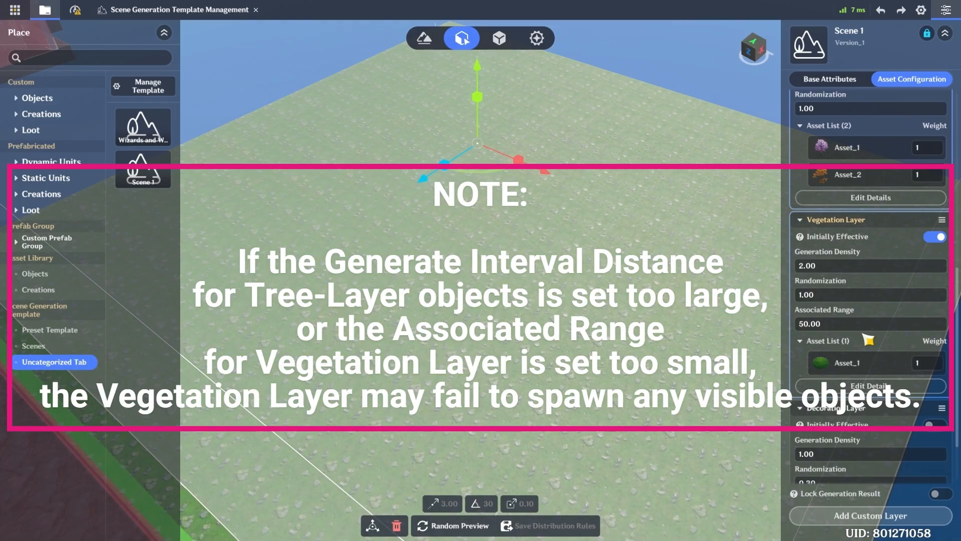
scroll(898, 243, "up", 3)
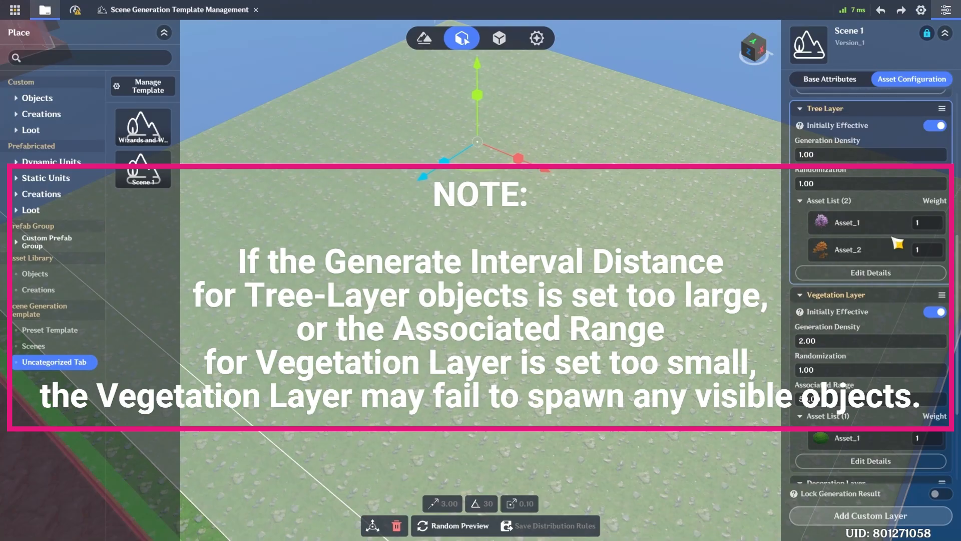
scroll(896, 251, "down", 2)
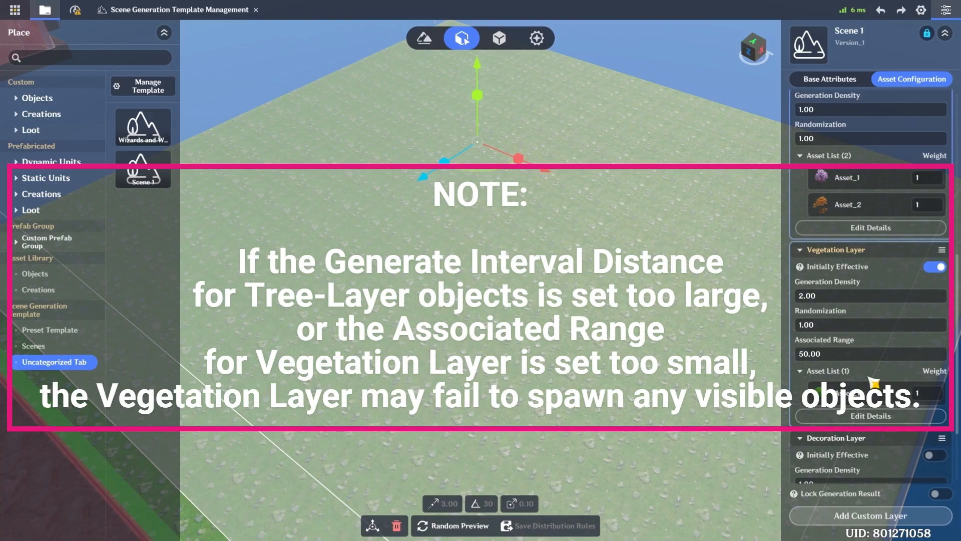
scroll(851, 201, "up", 2)
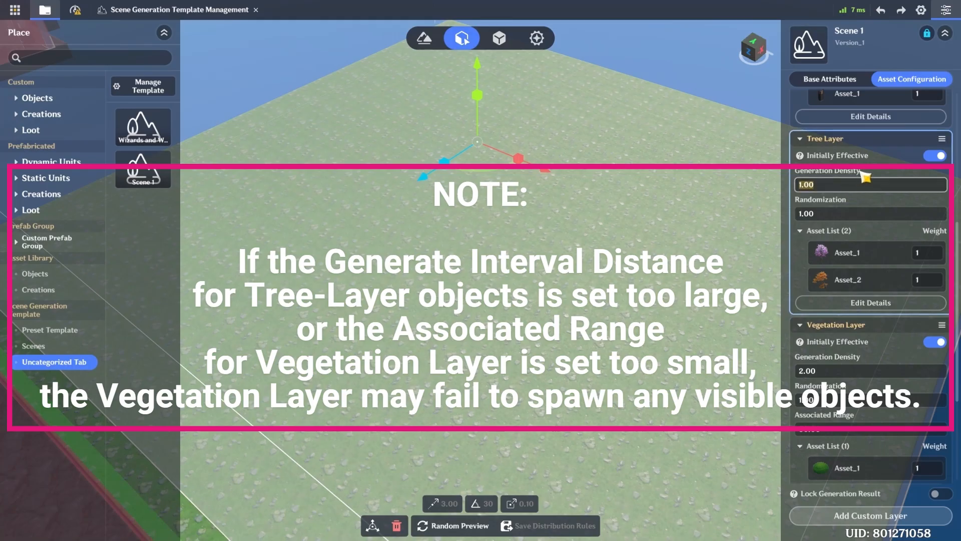
type("2")
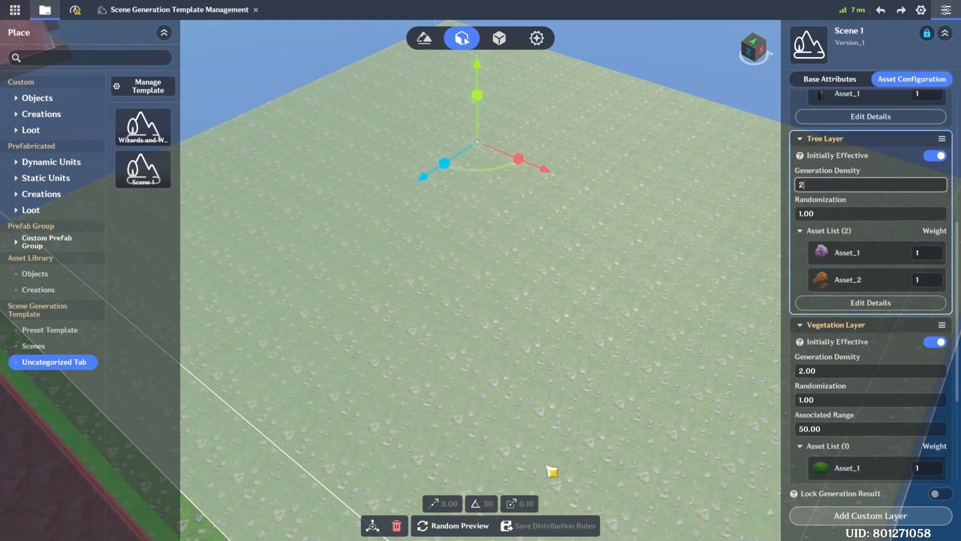
left_click(453, 525)
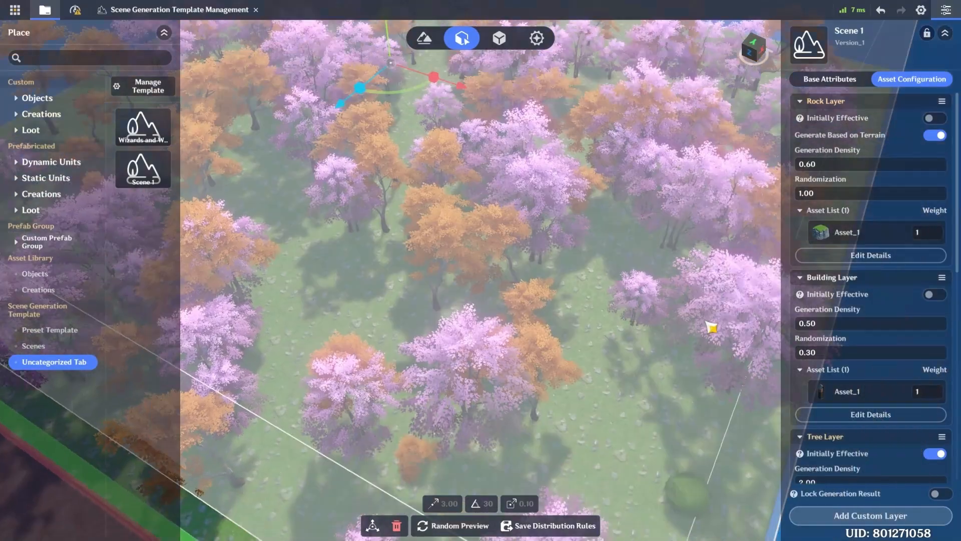
- Examine how the bushes are distributed around the trees in the preview, alongside the Vegetation Layer settings
right_click_drag(706, 322, 648, 199)
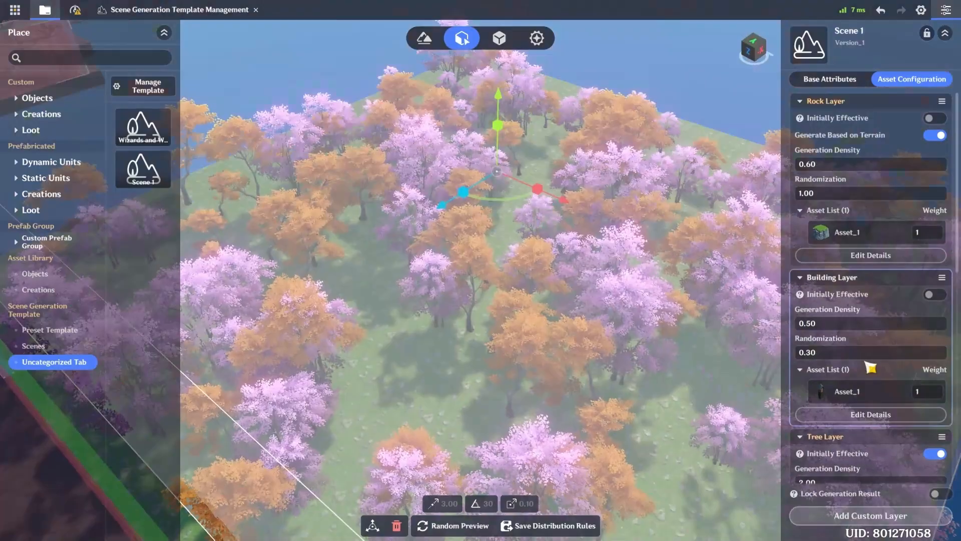
scroll(871, 368, "down", 6)
scroll(876, 418, "down", 2)
right_click_drag(580, 455, 669, 440)
scroll(656, 410, "up", 1)
right_click_drag(647, 397, 676, 418)
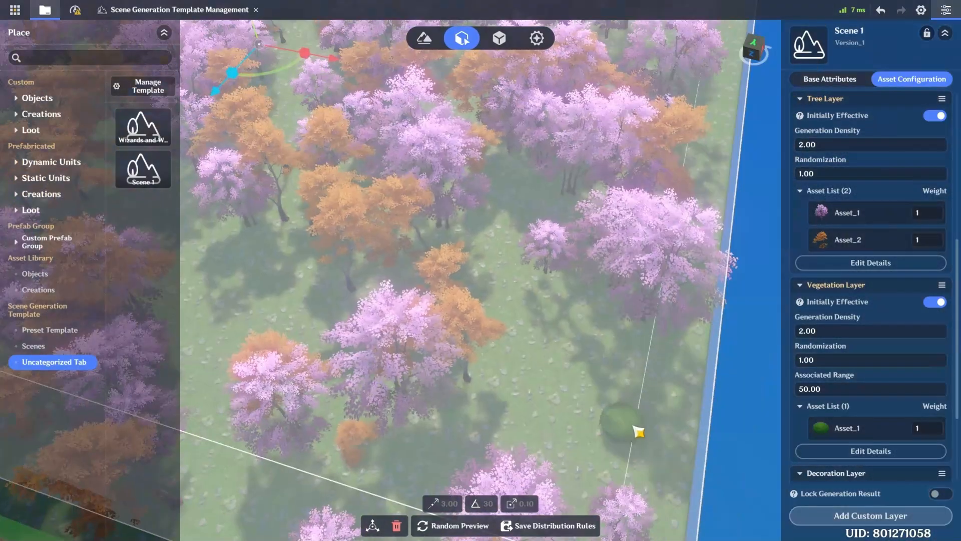
right_click_drag(530, 242, 414, 190)
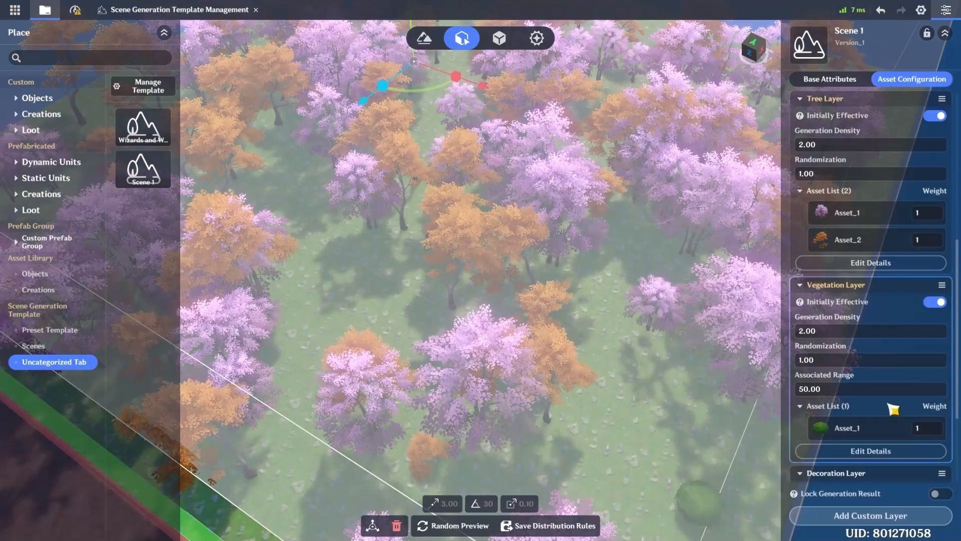
right_click_drag(608, 342, 674, 475)
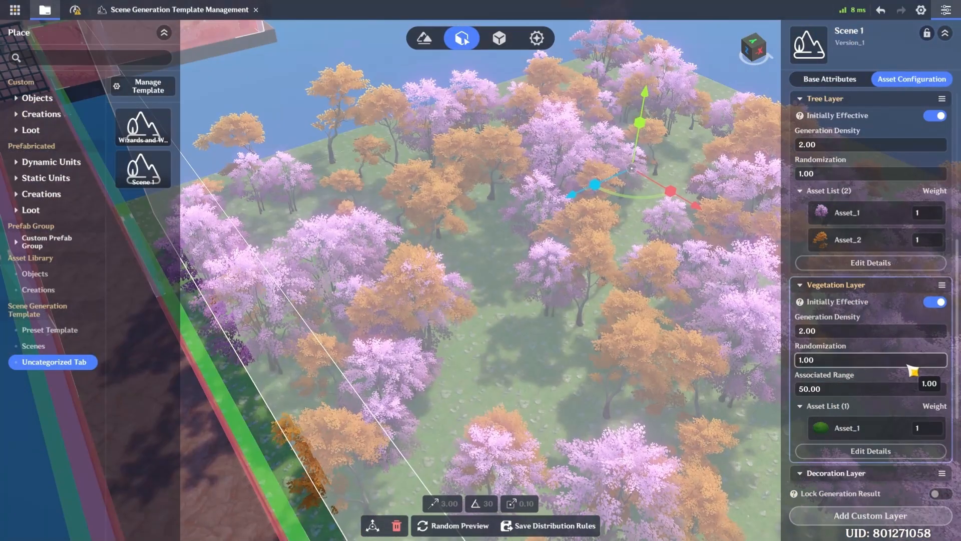
- Set the Tree Layer's generation density to 1.5, generate a random preview and inspect the trees and bushes
scroll(851, 184, "up", 2)
left_click(847, 176)
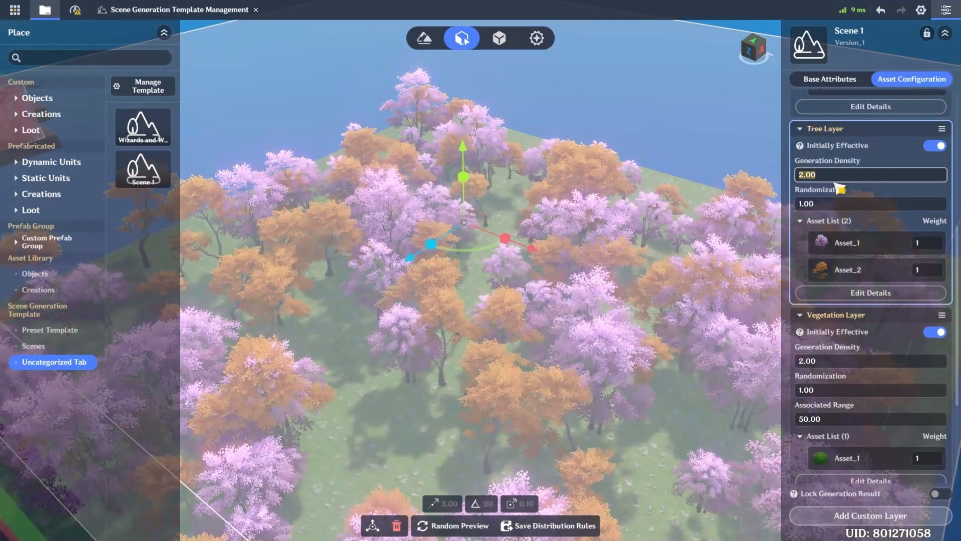
type("1.5")
left_click(426, 525)
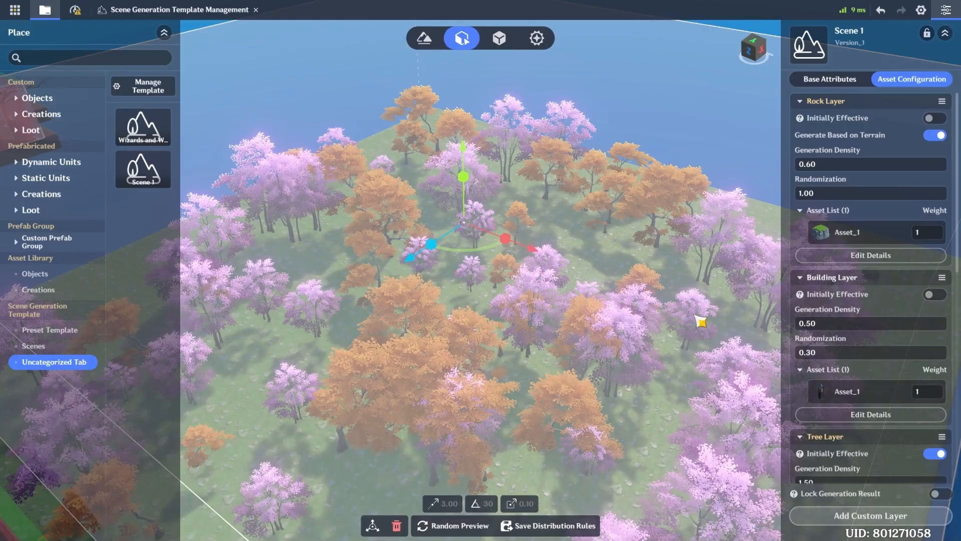
right_click_drag(700, 321, 481, 386)
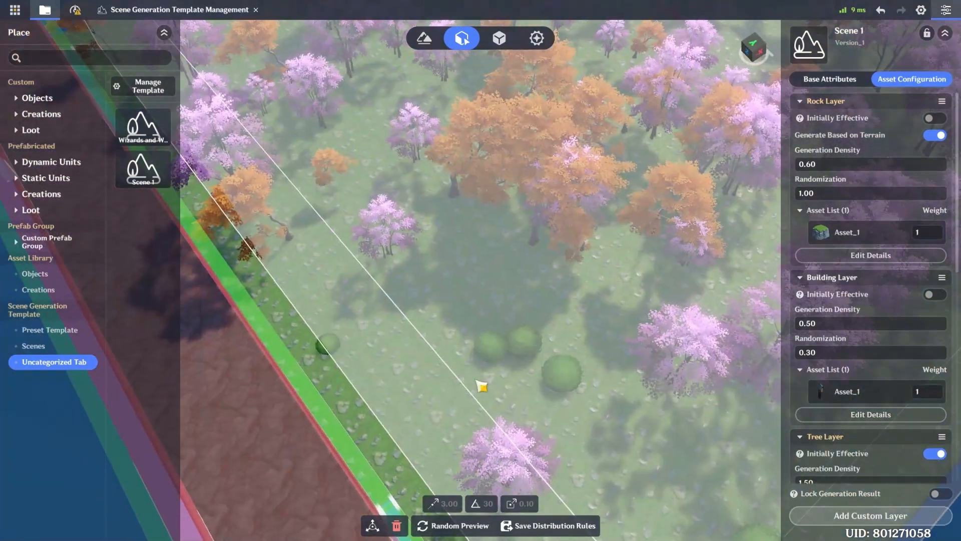
right_click_drag(631, 316, 716, 206)
right_click_drag(450, 144, 424, 116)
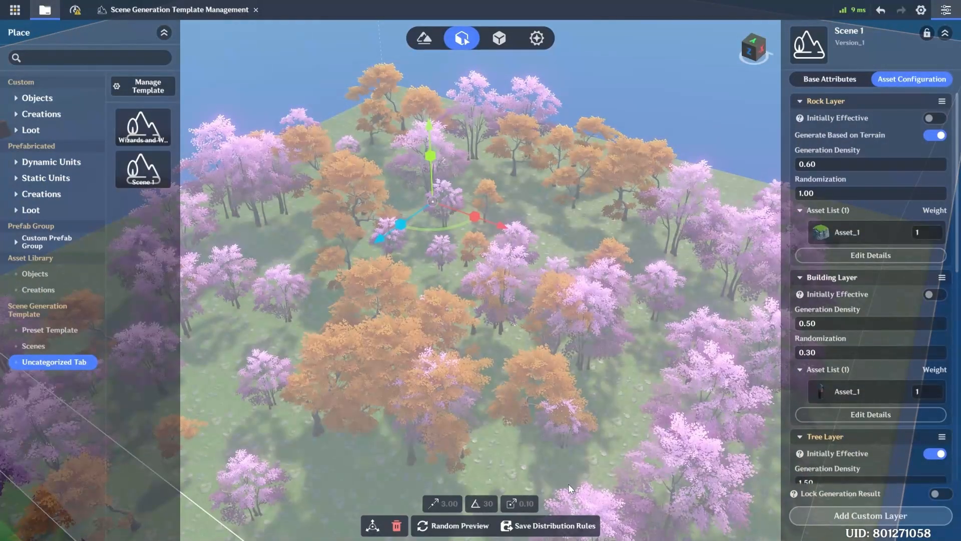
- Make the Decoration Layer initially effective and generate a random preview of the scene
scroll(871, 225, "down", 10)
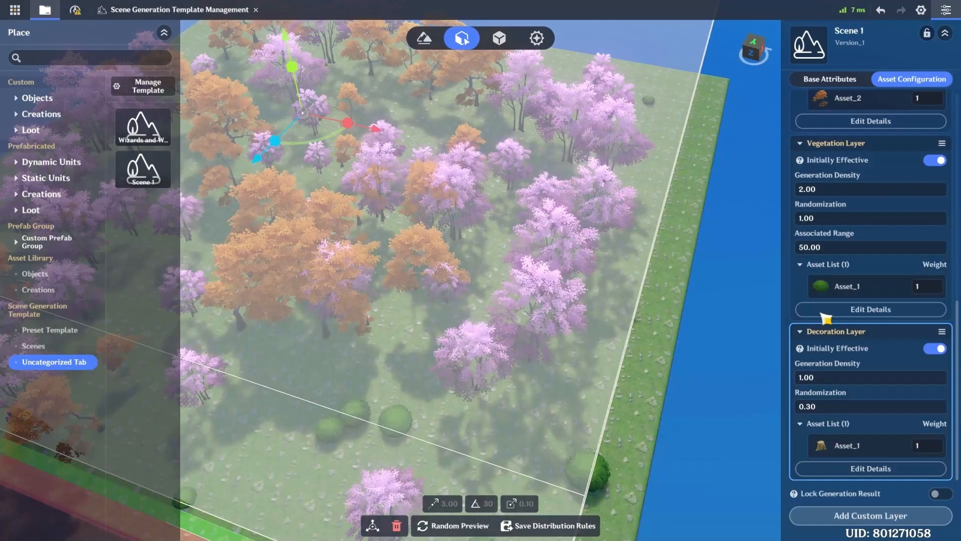
scroll(869, 349, "down", 2)
left_click_drag(957, 310, 947, 364)
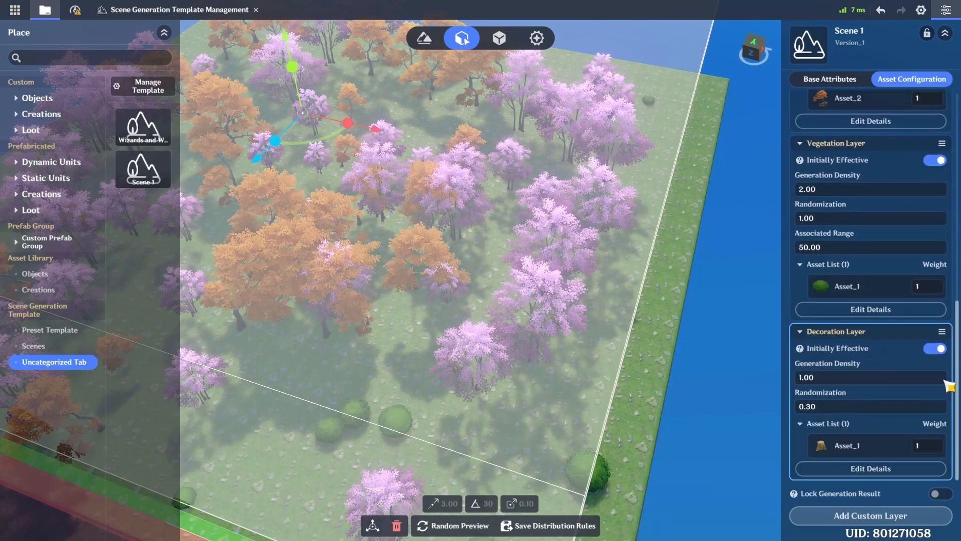
mouse_move(956, 323)
left_mouse_down()
mouse_move(955, 123)
mouse_move(954, 333)
left_mouse_up()
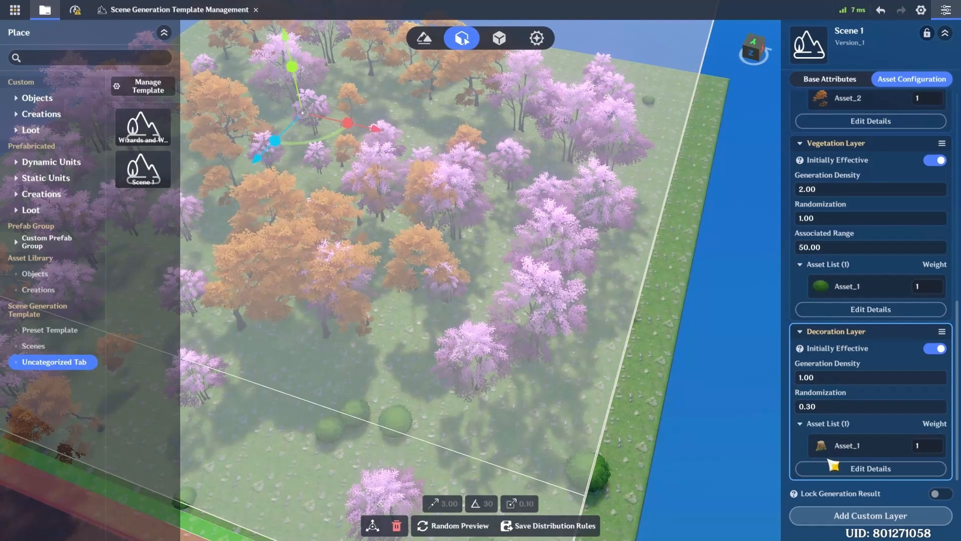
right_click_drag(662, 386, 630, 401)
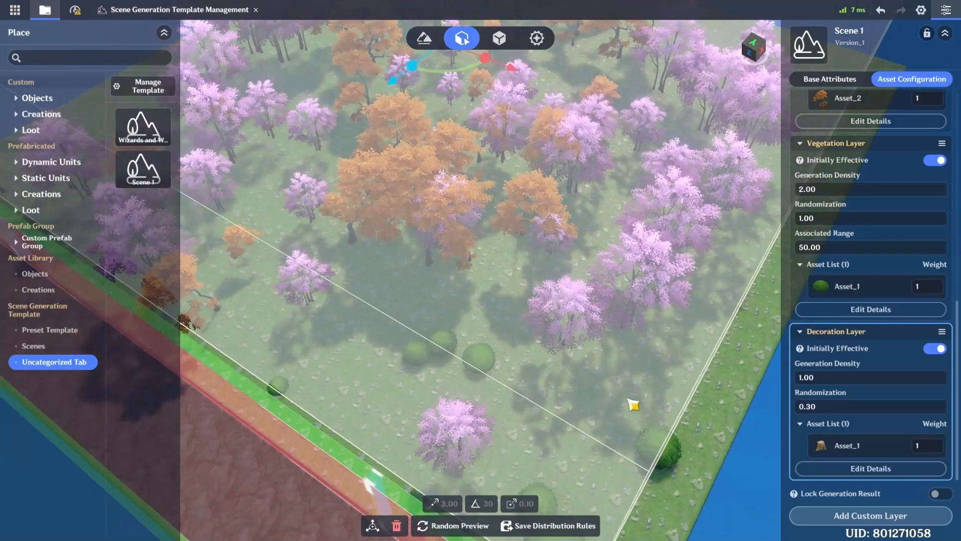
left_click(460, 526)
- Inspect the ground between the trees in the new preview for Decoration Layer objects
right_click_drag(530, 238, 485, 305)
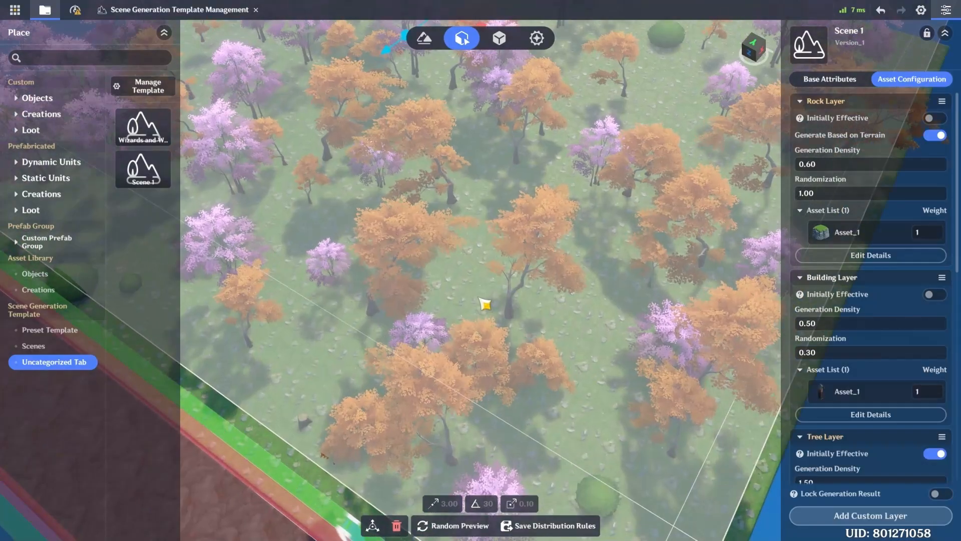
scroll(485, 305, "up", 2)
scroll(517, 245, "up", 1)
right_click_drag(517, 245, 393, 379)
right_click_drag(367, 317, 543, 263)
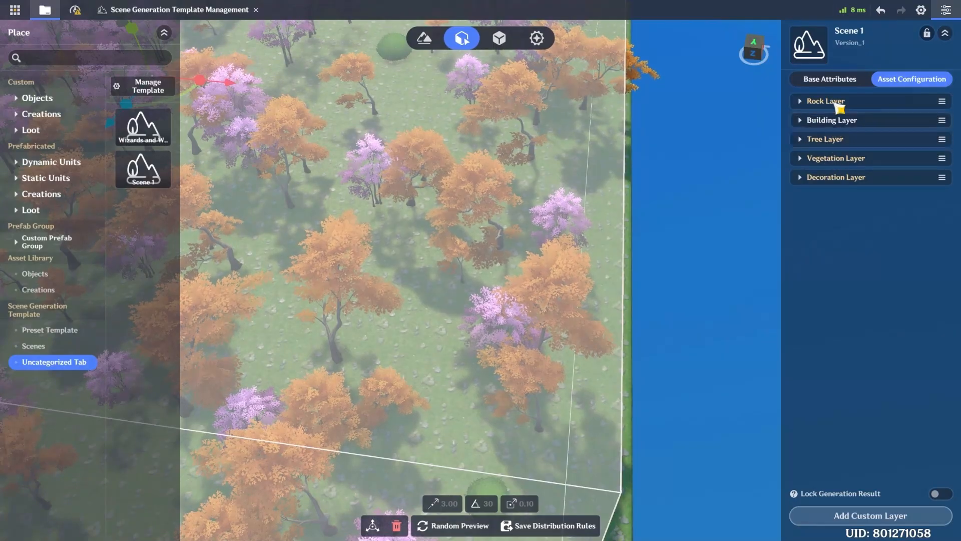
- Set the Tree Layer's generation density to 1 and generate a random preview of the scene
right_click_drag(579, 224, 318, 90)
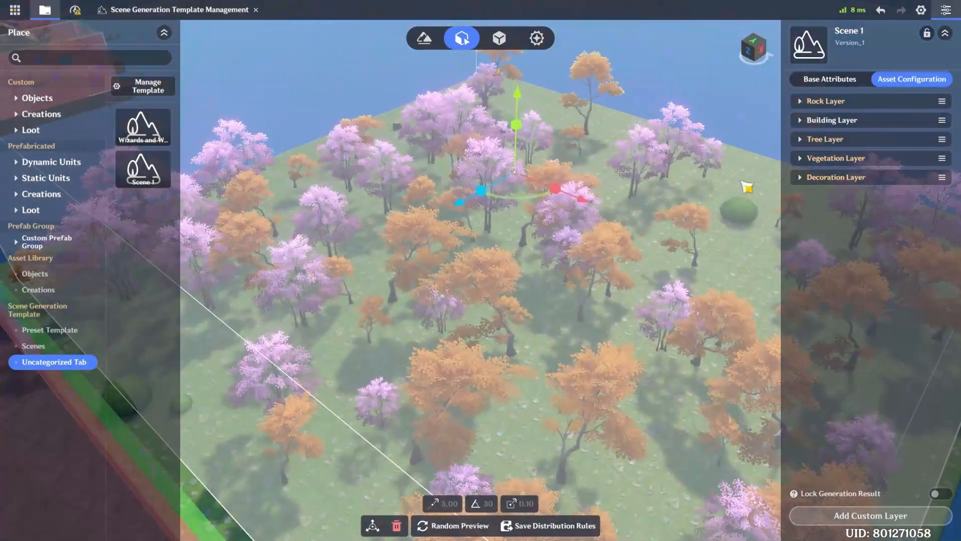
right_click_drag(543, 302, 411, 353)
right_click_drag(445, 325, 762, 112)
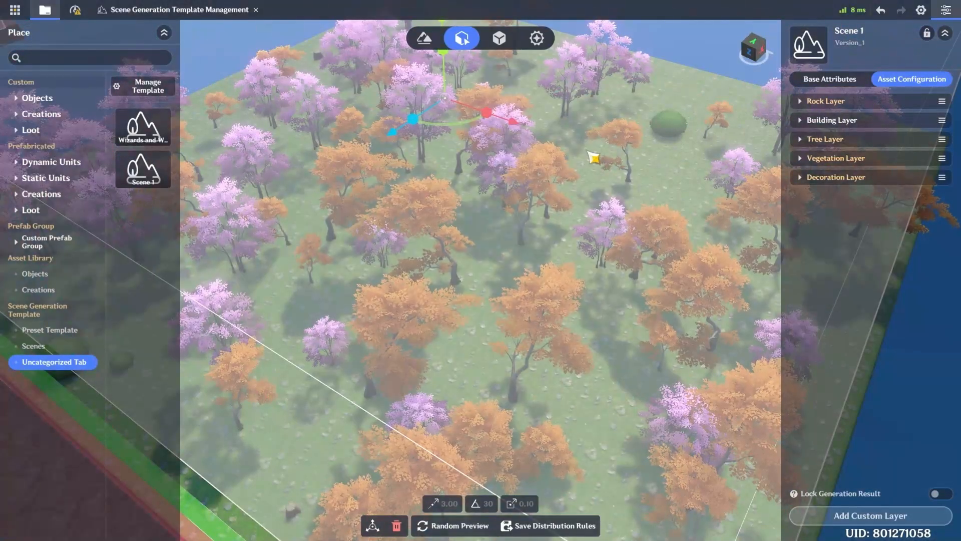
left_click(864, 138)
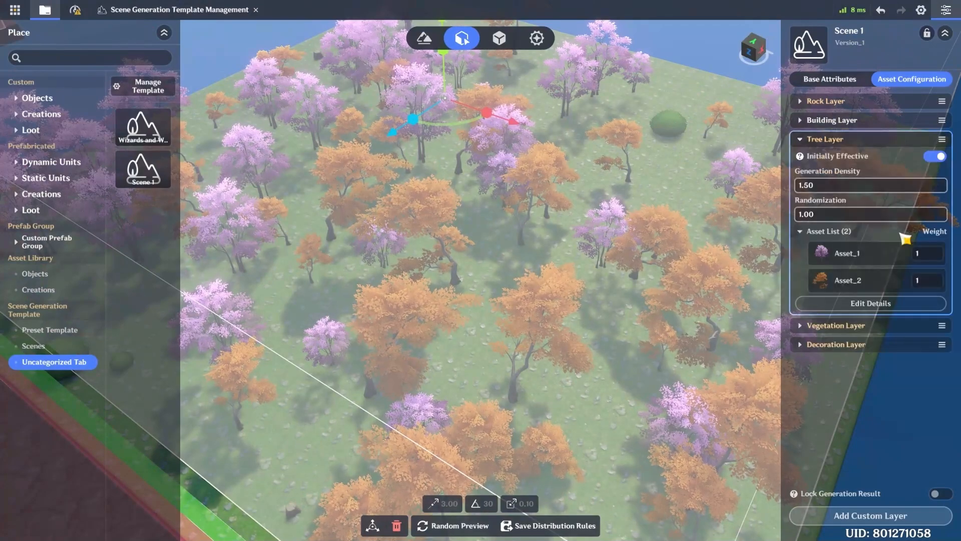
left_click(819, 189)
type("1")
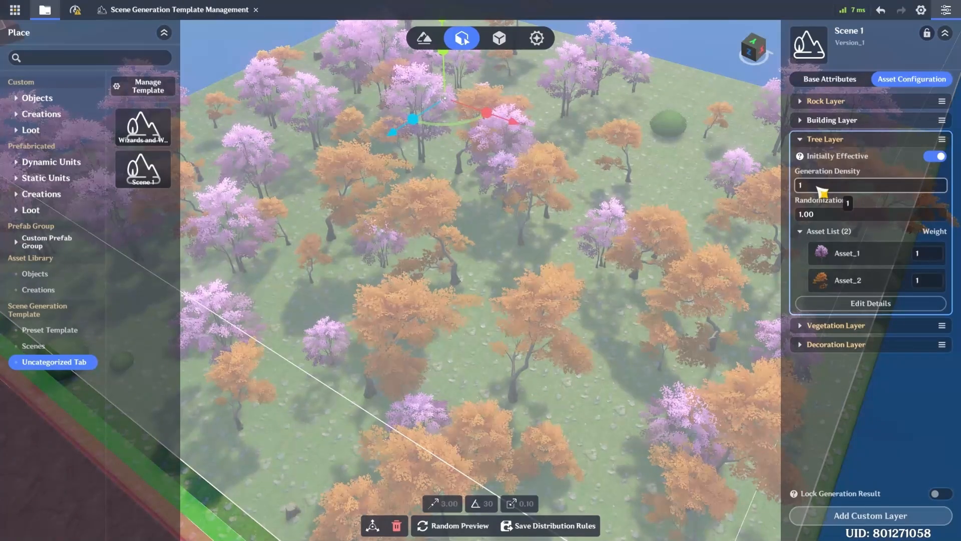
left_click(458, 526)
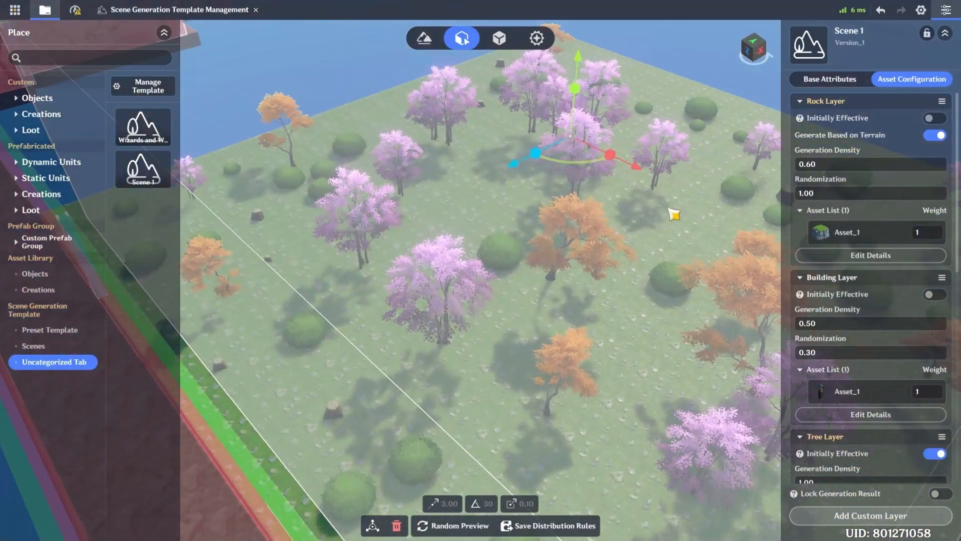
- Examine how the trees, bushes and decoration objects are distributed across the new preview, alongside the layer settings
right_click_drag(674, 214, 755, 316)
right_click_drag(601, 293, 654, 119)
scroll(846, 451, "down", 10)
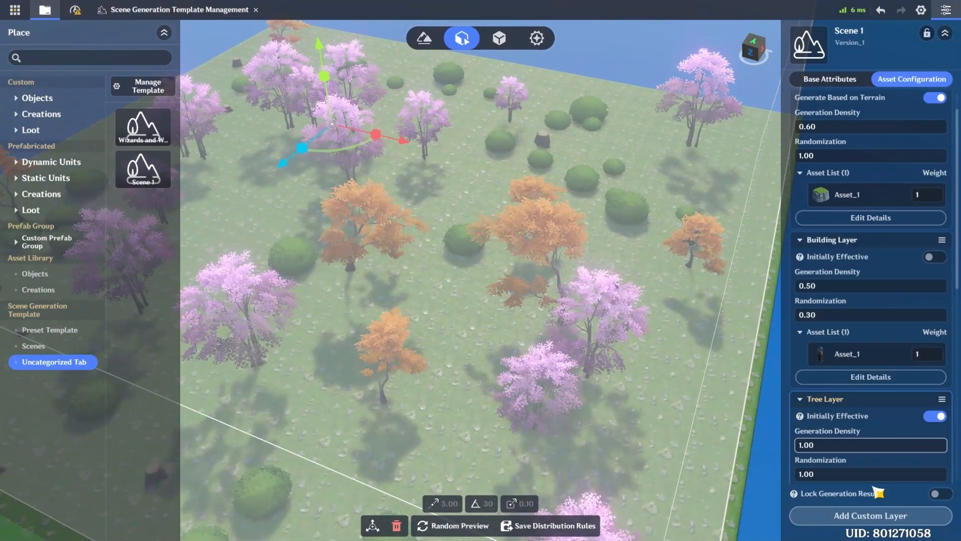
scroll(874, 317, "down", 3)
right_click_drag(615, 349, 611, 381)
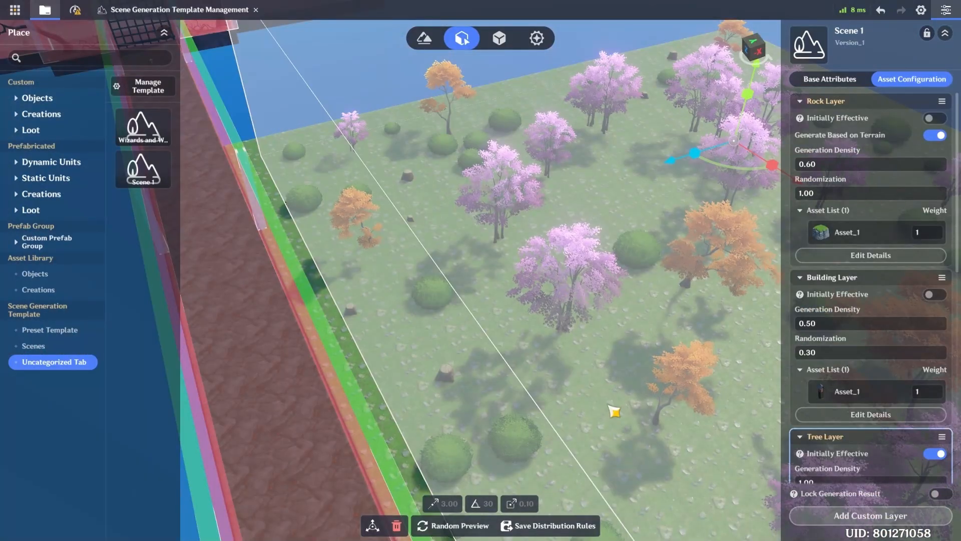
right_click_drag(582, 273, 492, 151)
right_click_drag(511, 343, 420, 396)
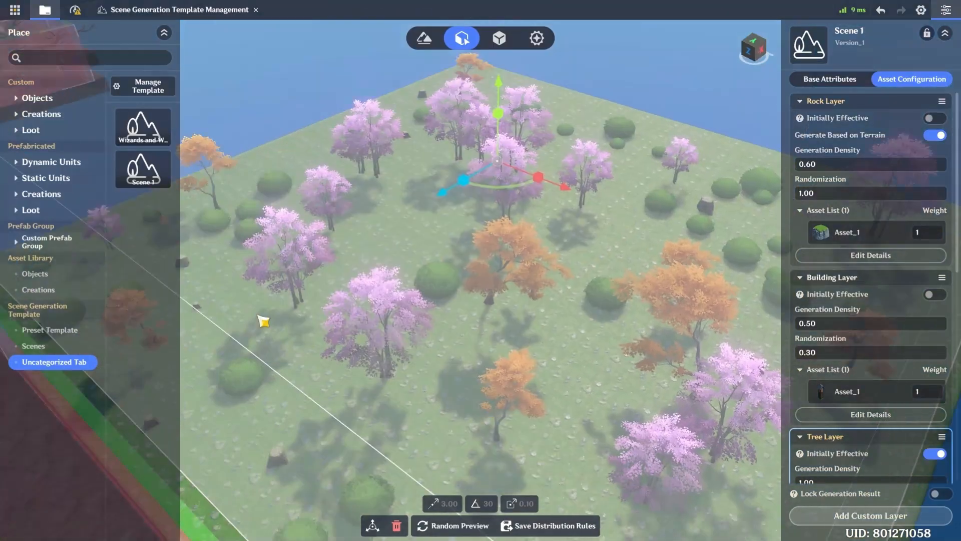
mouse_move(547, 260)
right_mouse_down()
mouse_move(651, 440)
mouse_move(530, 294)
mouse_move(554, 255)
right_mouse_up()
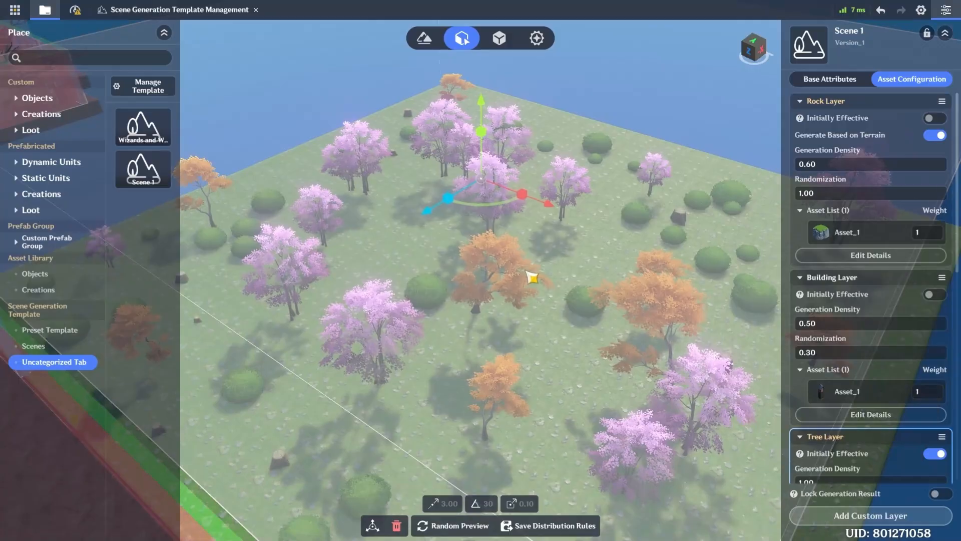
right_click_drag(616, 239, 579, 197)
right_click_drag(516, 202, 650, 247)
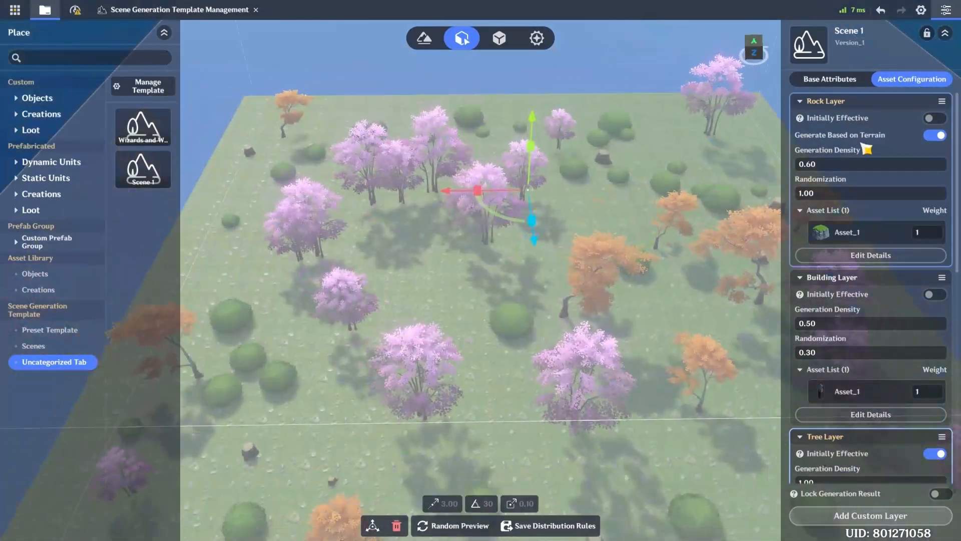
- Replace the Rock Platform model in the Rock Layer's Asset_1 with the Solid Phlogiston rock, ID 20002685
left_click(885, 258)
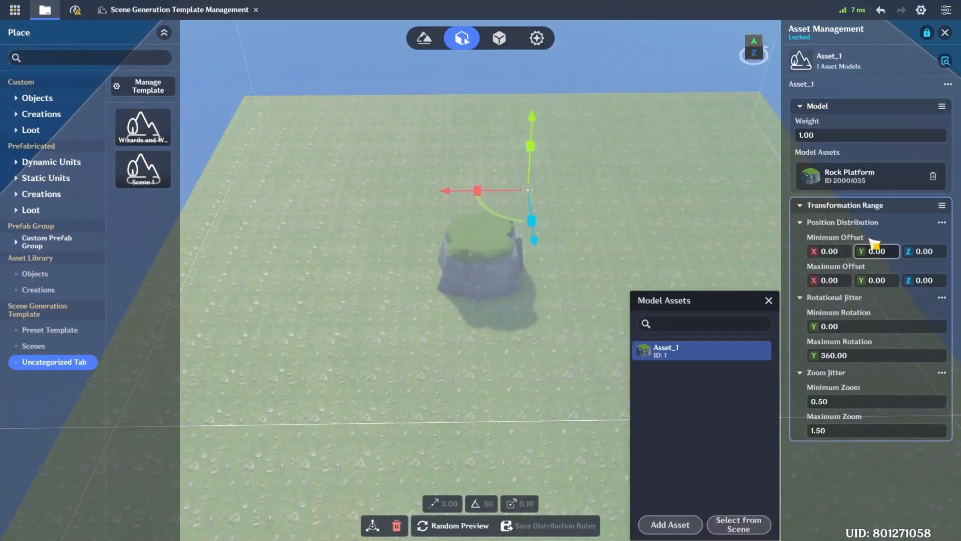
left_click(932, 176)
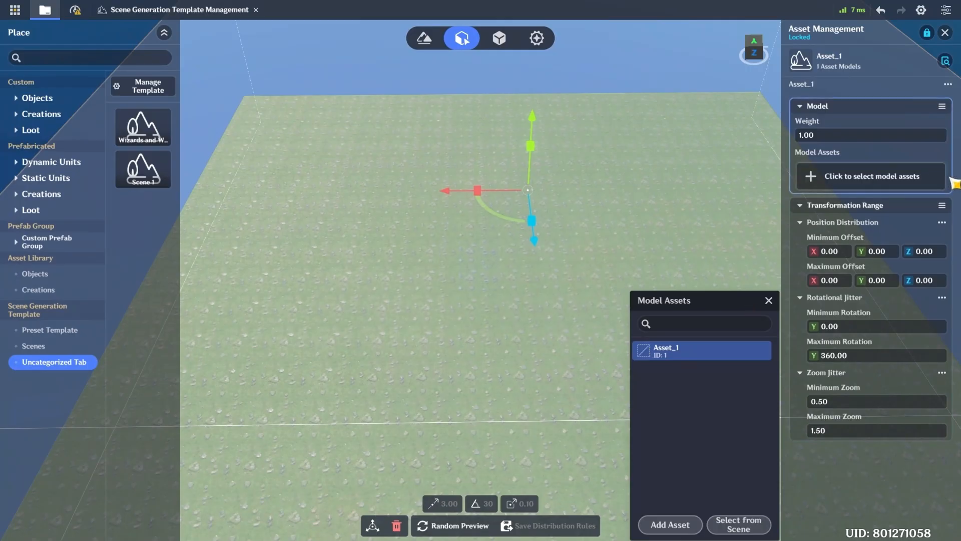
left_click(879, 182)
scroll(671, 475, "down", 2)
scroll(656, 508, "up", 1)
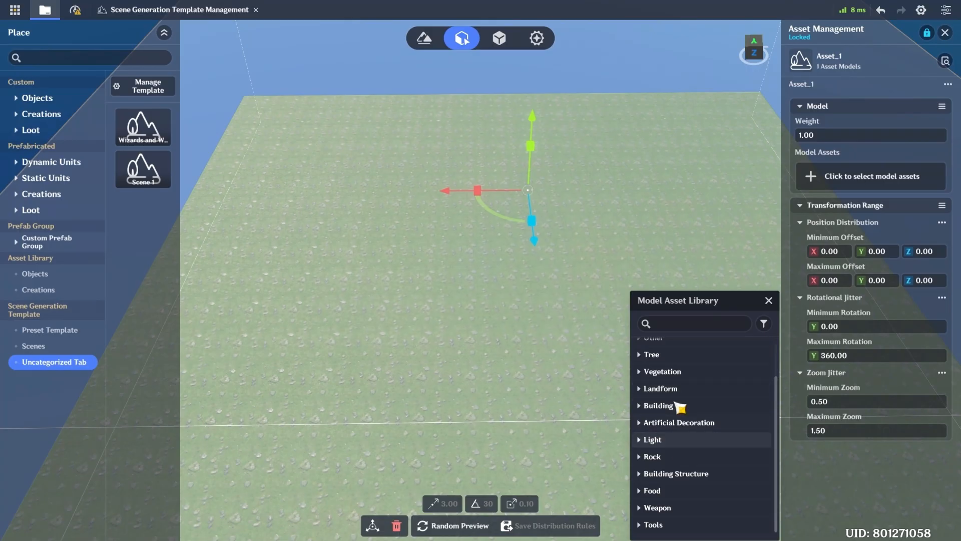
left_click(671, 456)
scroll(686, 427, "down", 5)
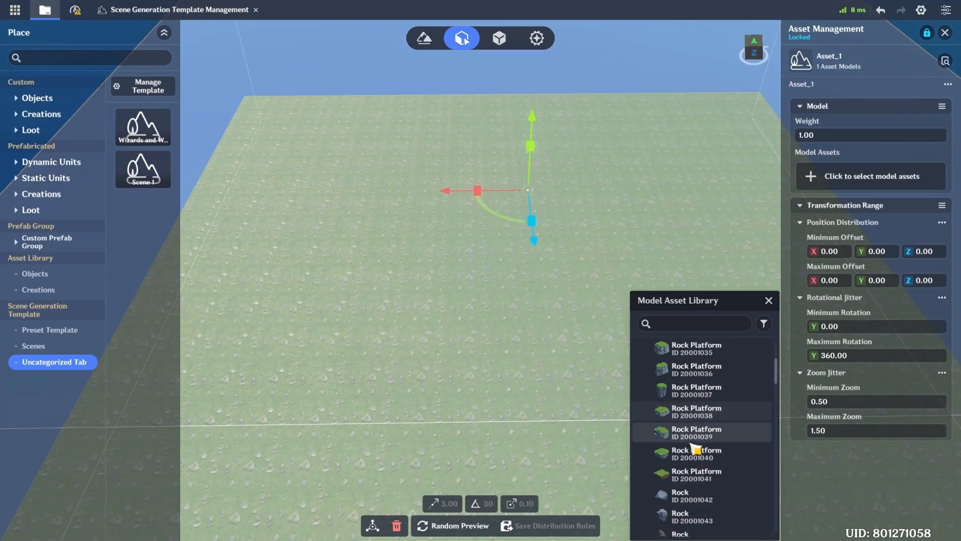
scroll(687, 460, "up", 1)
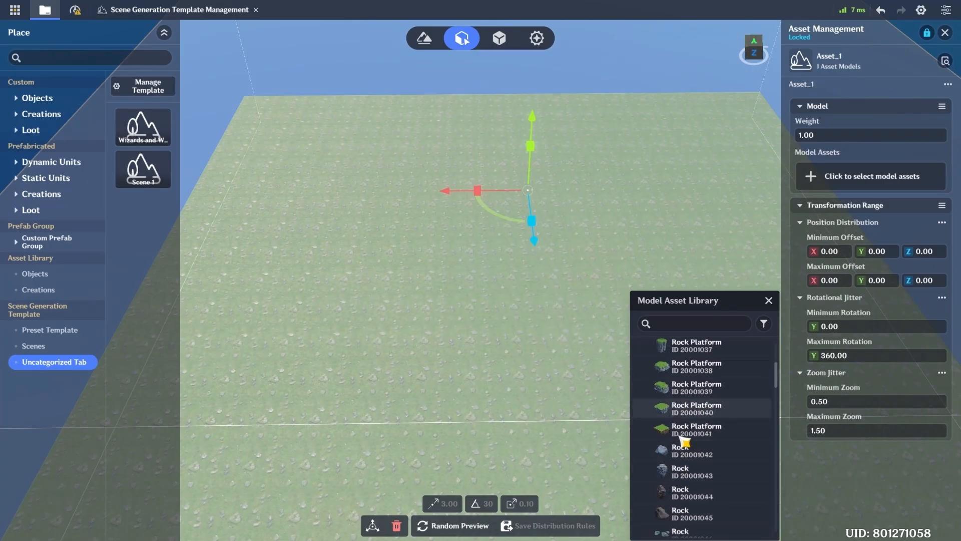
scroll(677, 428, "up", 1)
scroll(685, 441, "down", 7)
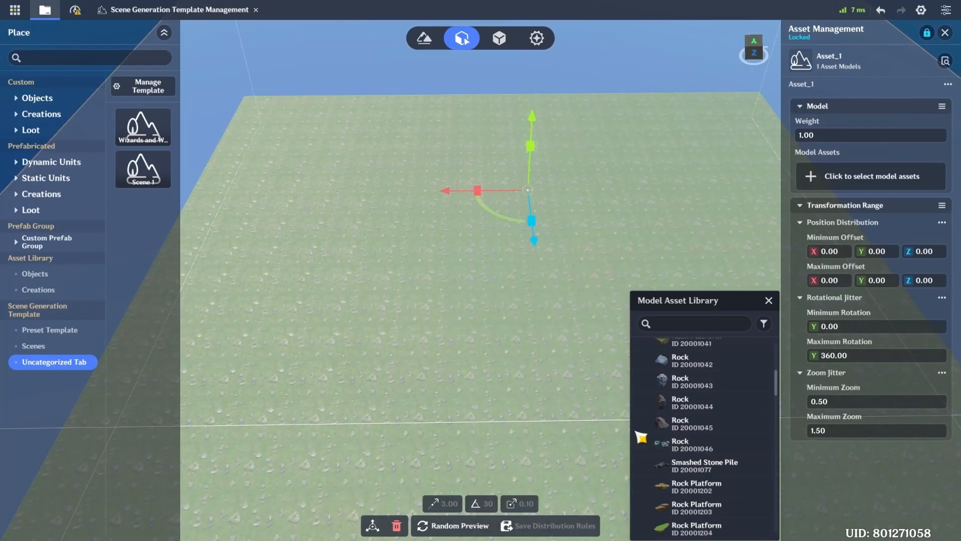
scroll(700, 466, "down", 10)
scroll(728, 383, "down", 8)
scroll(693, 380, "down", 1)
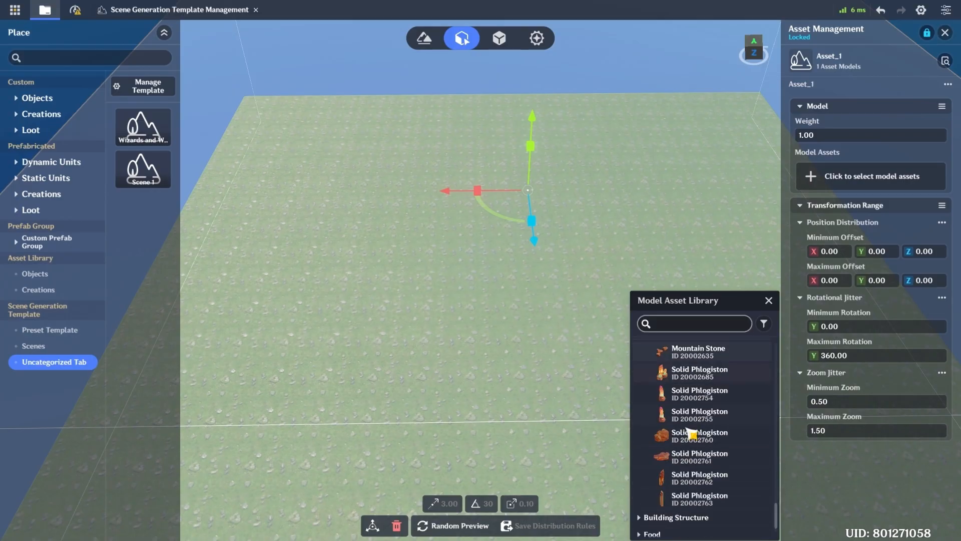
scroll(710, 450, "up", 3)
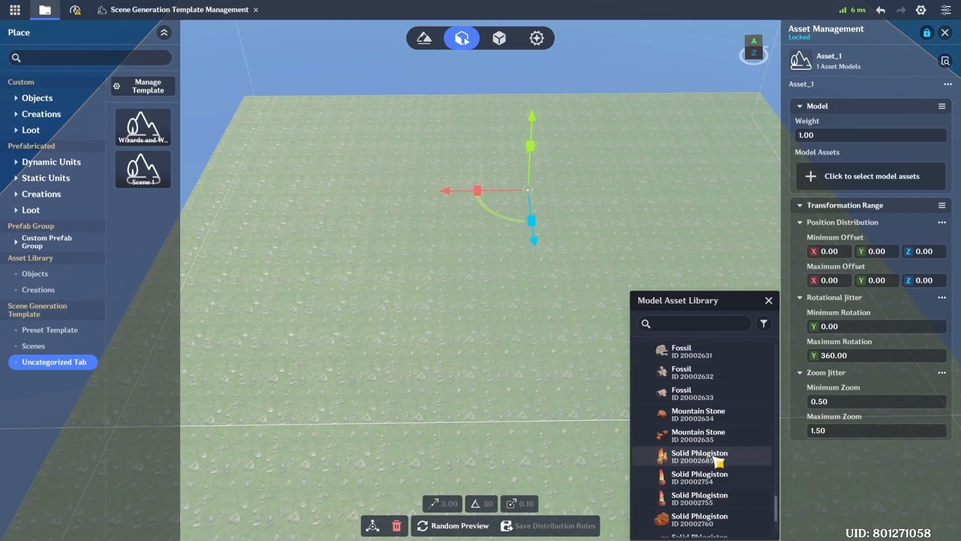
left_click(720, 455)
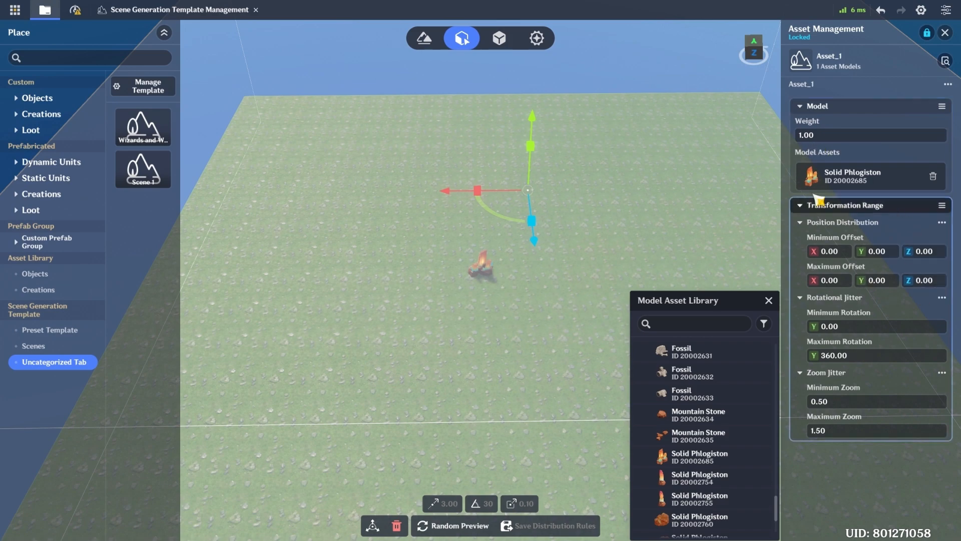
- Set the weight of the Rock Layer's Solid Phlogiston asset to 0.9 and return to the layer configuration
left_click(834, 136)
left_click_drag(835, 138, 783, 140)
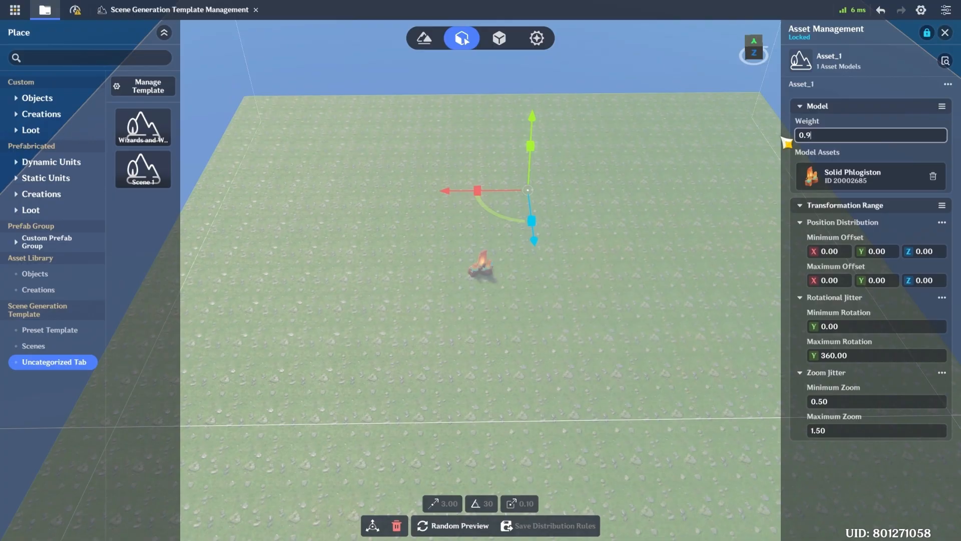
left_click(945, 33)
scroll(866, 350, "down", 1)
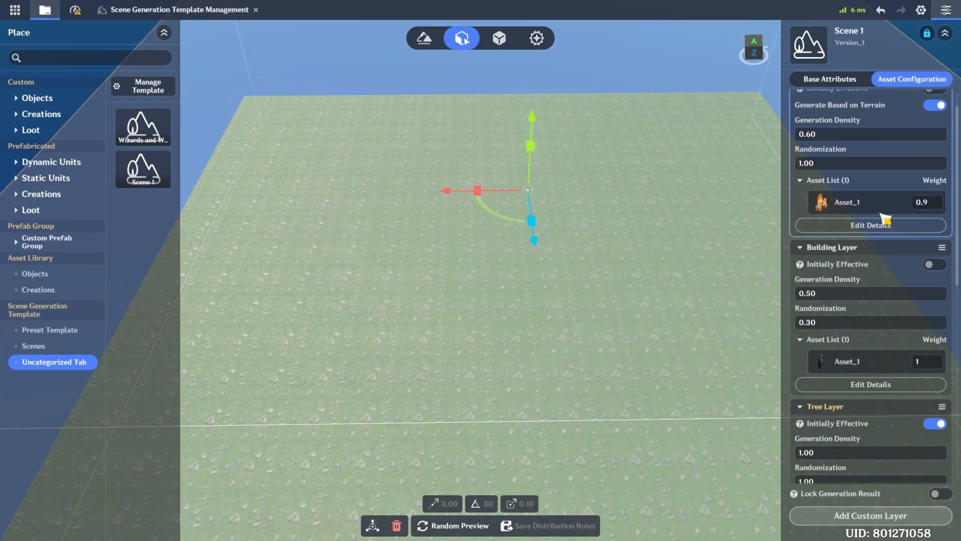
scroll(881, 210, "up", 1)
- Add a second asset to the Rock Layer and assign it the Mountain Stone model, ID 20002613
left_click(897, 258)
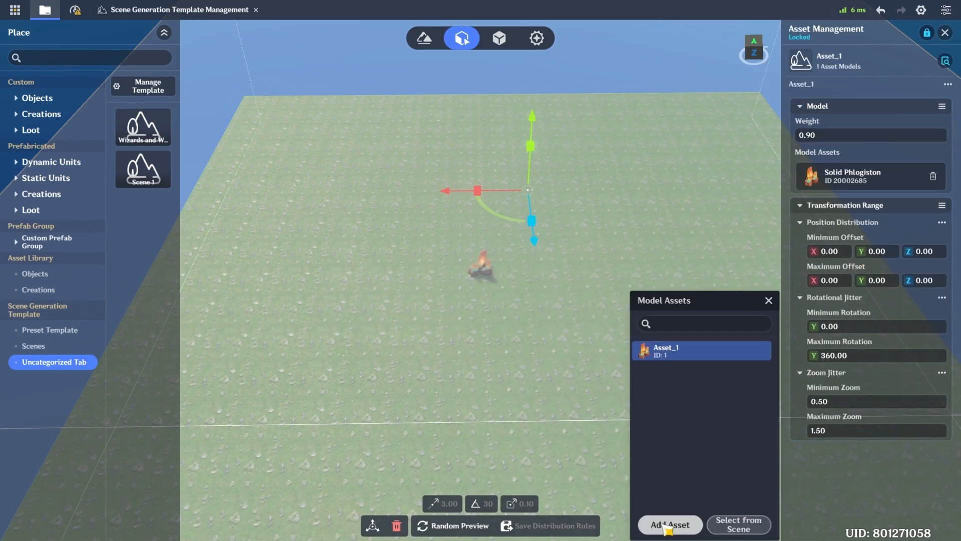
left_click(666, 521)
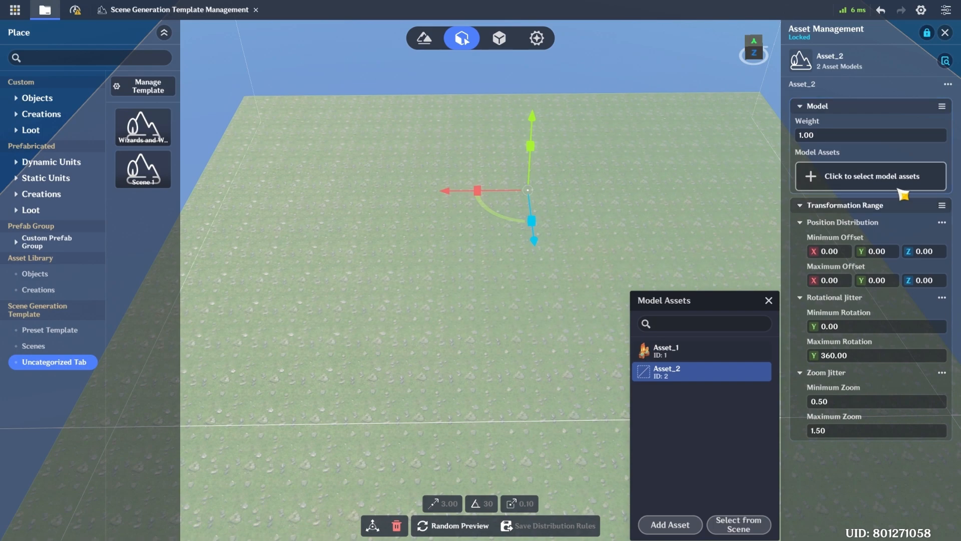
left_click(866, 177)
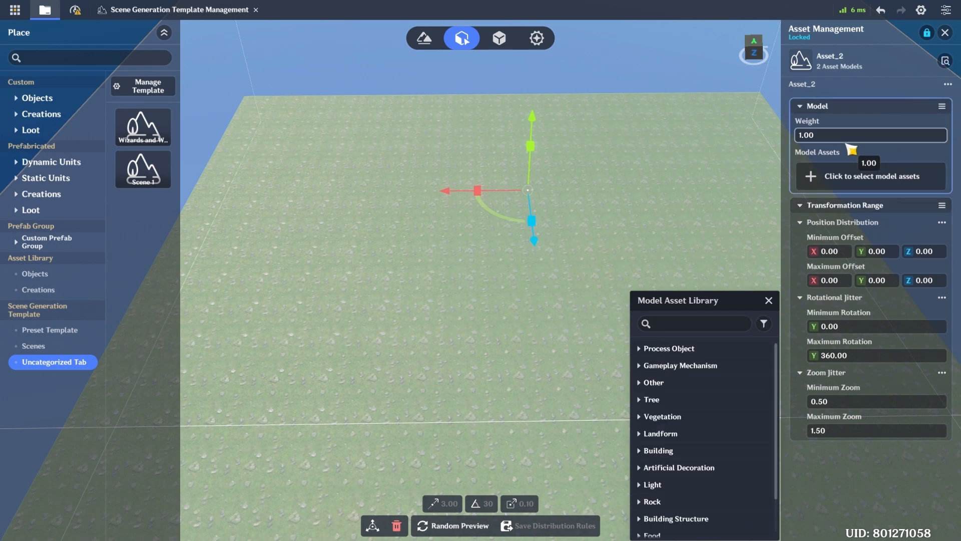
scroll(677, 399, "down", 3)
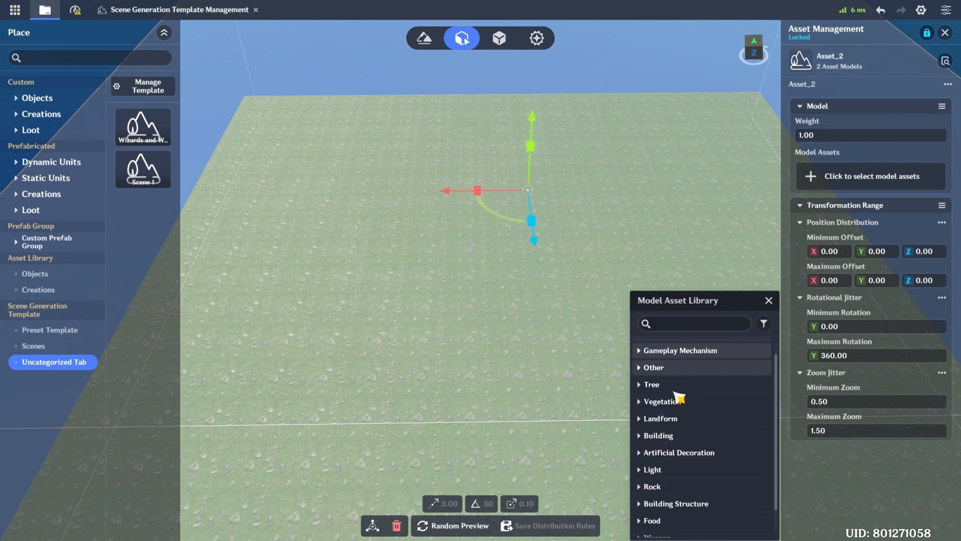
left_click(721, 456)
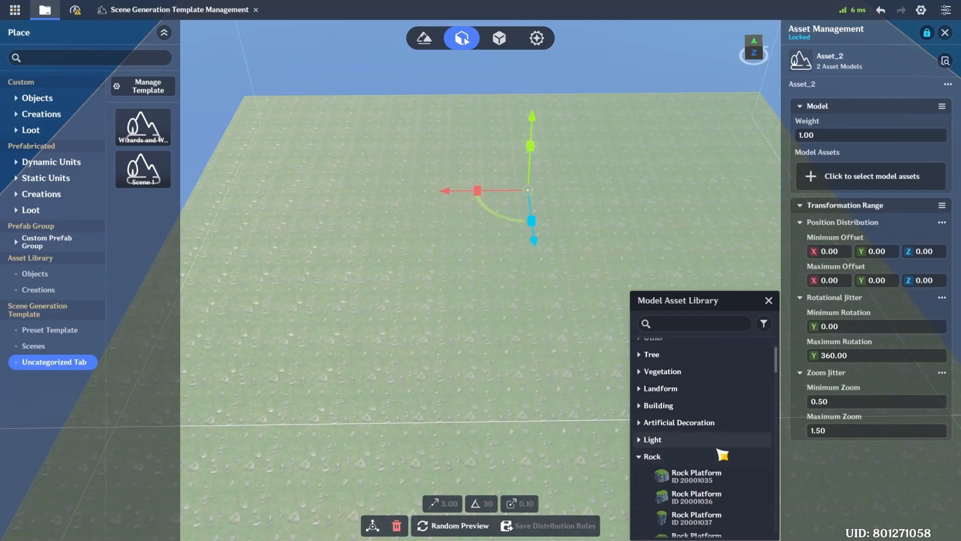
scroll(650, 487, "down", 3)
scroll(710, 485, "down", 10)
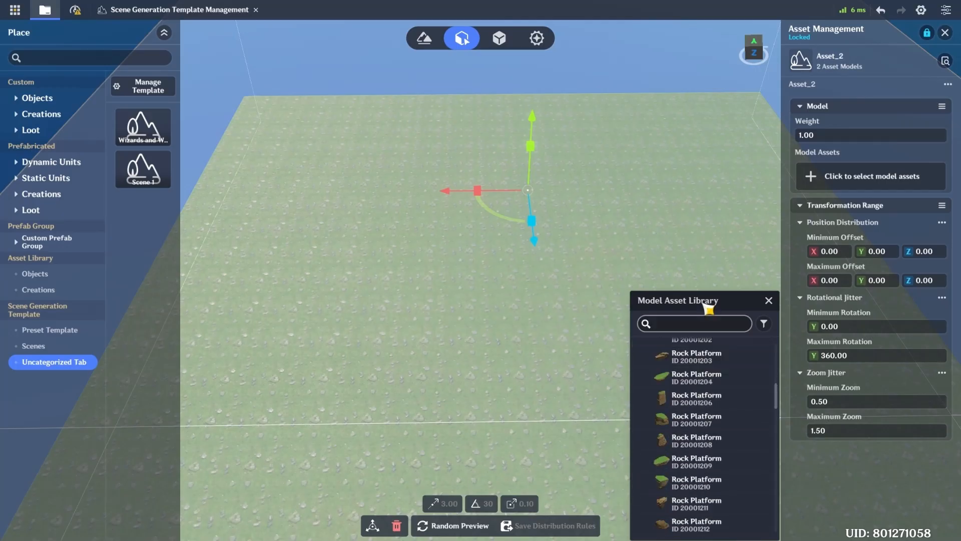
scroll(716, 467, "down", 5)
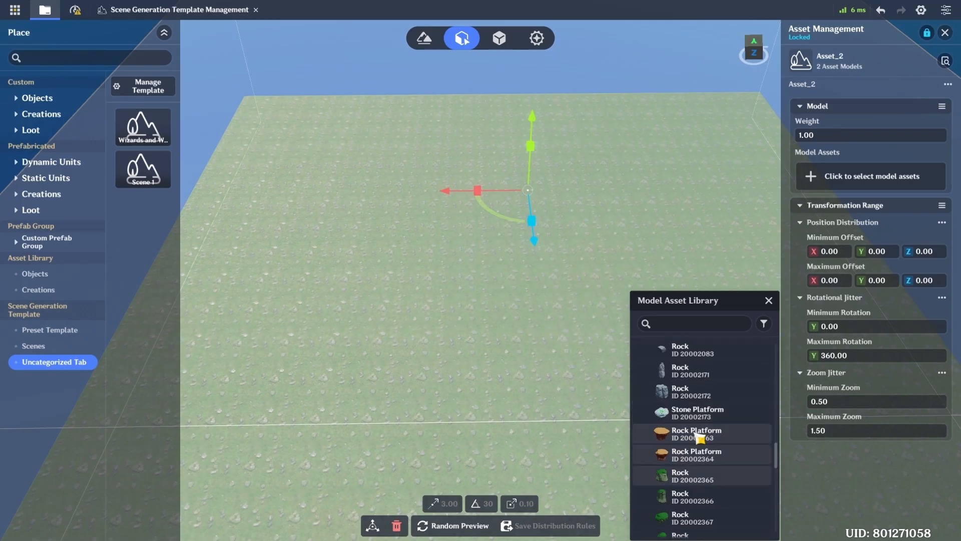
scroll(669, 418, "down", 3)
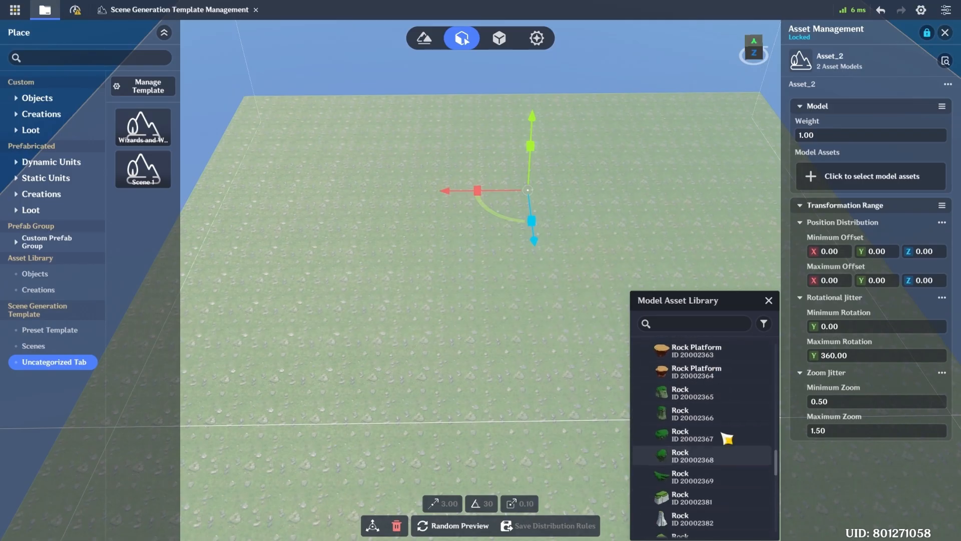
scroll(705, 439, "down", 5)
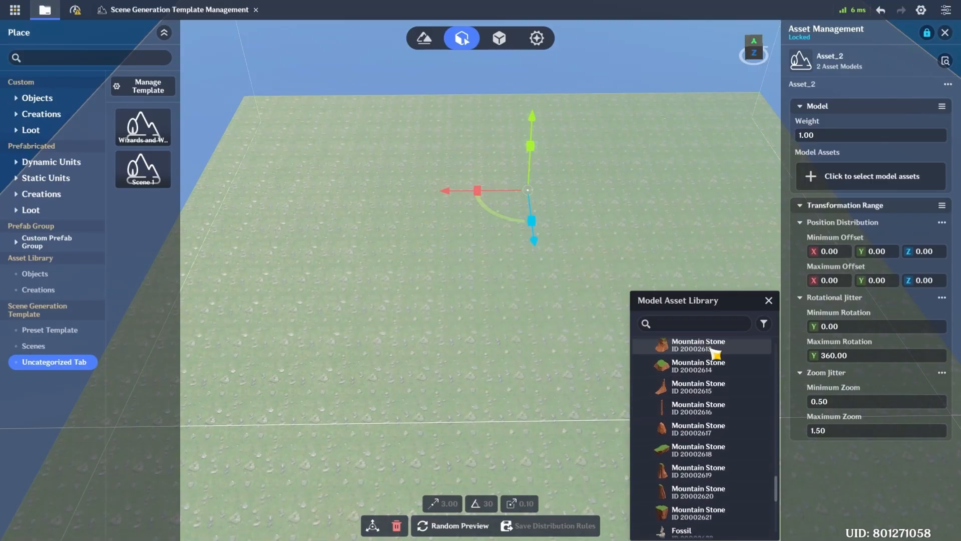
left_click(714, 350)
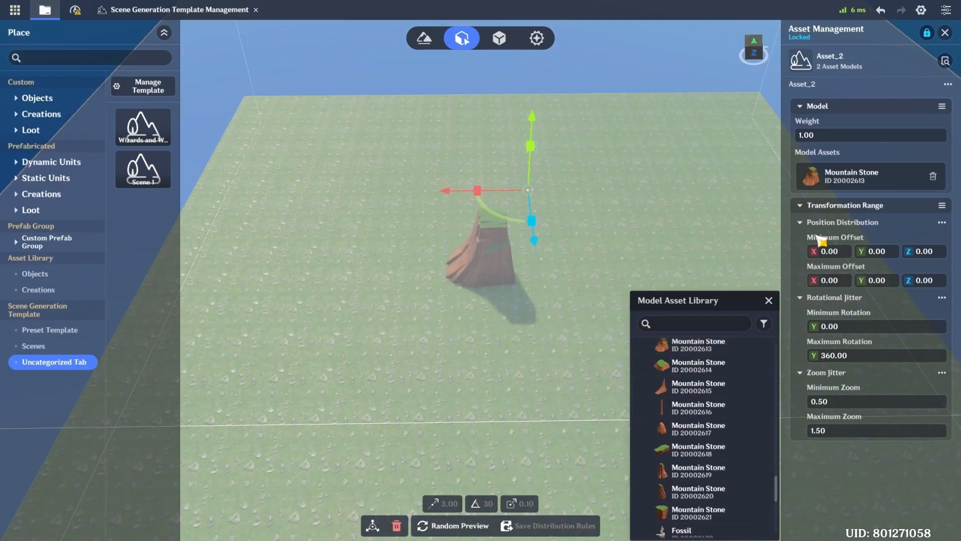
- Set the Mountain Stone asset's weight to 0.5 and return to the scene's layer configuration
left_click(841, 136)
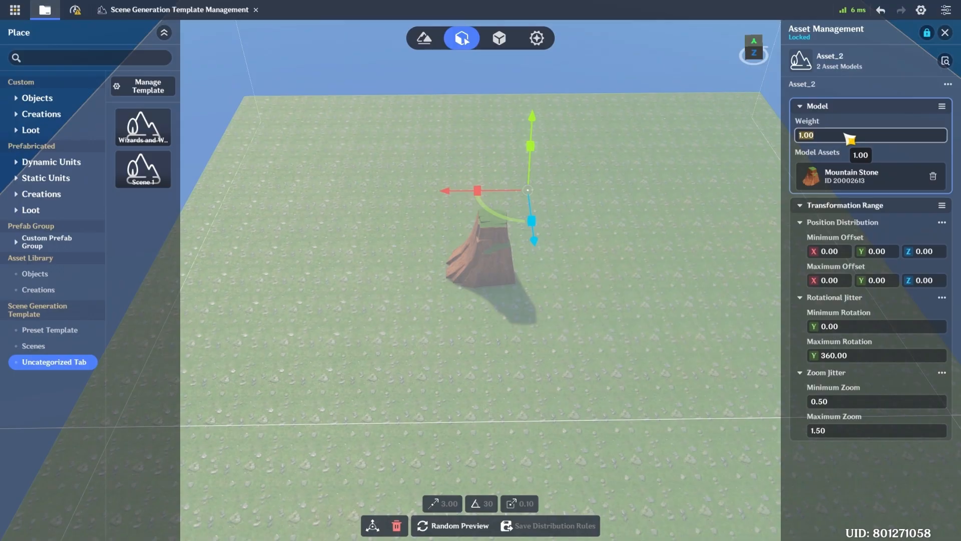
type("0.5")
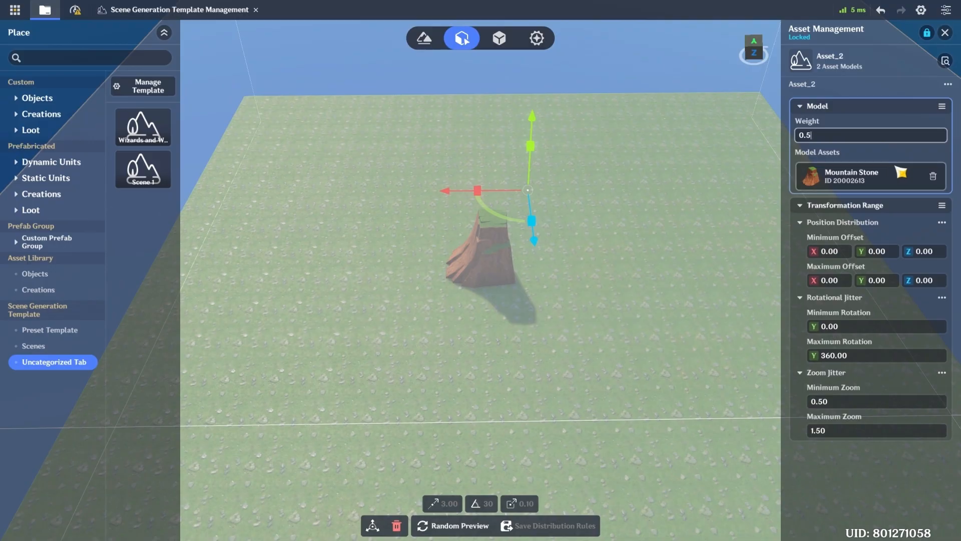
left_click(913, 95)
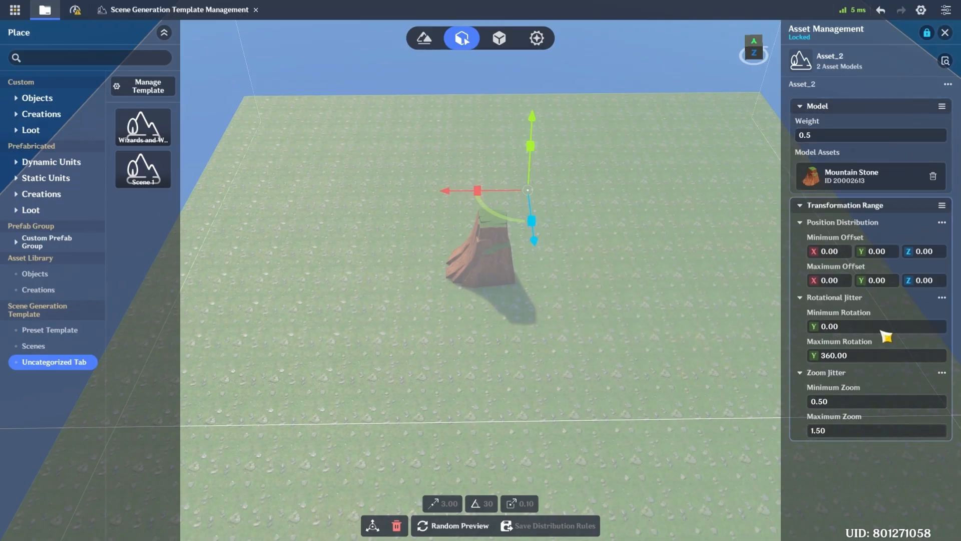
left_click(889, 106)
left_click(890, 106)
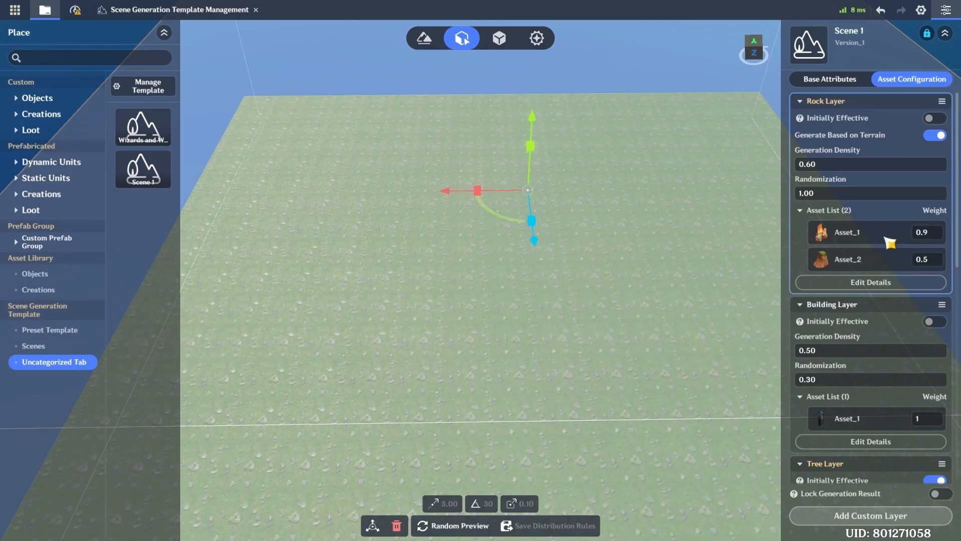
- Add a third asset to the Rock Layer and assign it the Mountain Stone model, ID 20002621
left_click(870, 283)
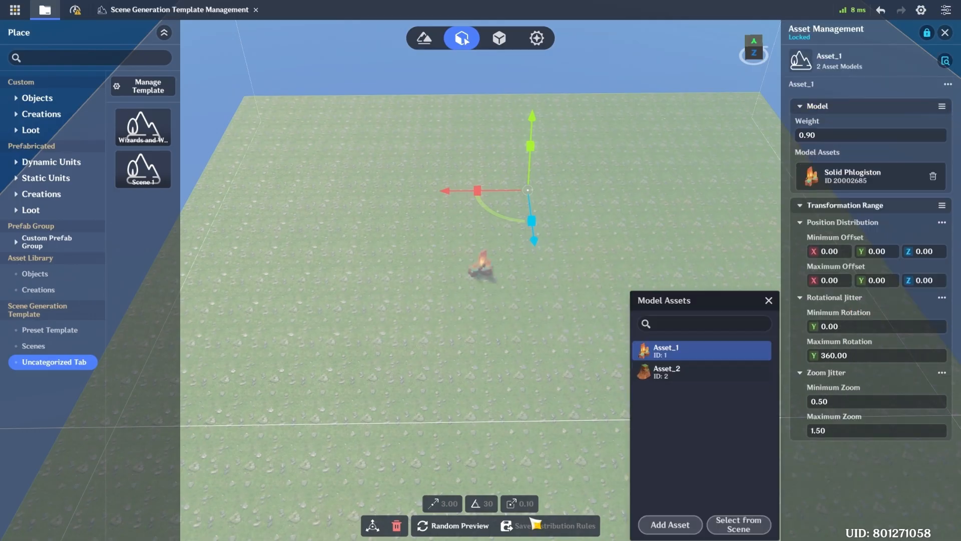
left_click(673, 520)
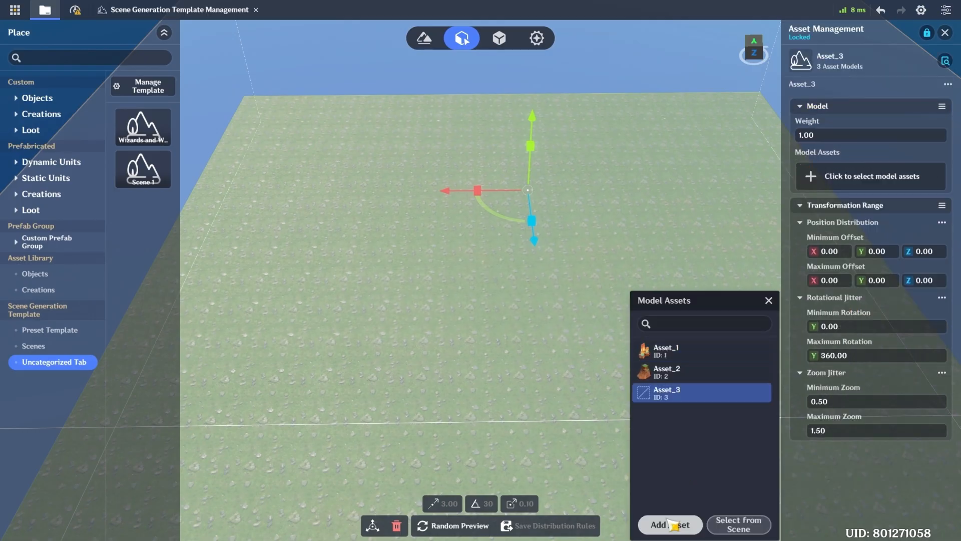
left_click(852, 178)
scroll(711, 420, "down", 2)
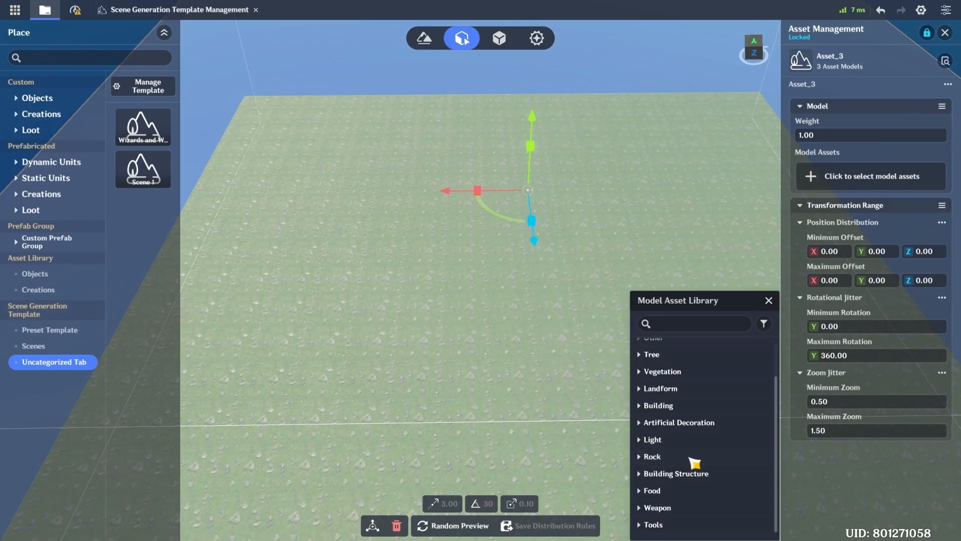
left_click(652, 456)
scroll(695, 401, "down", 5)
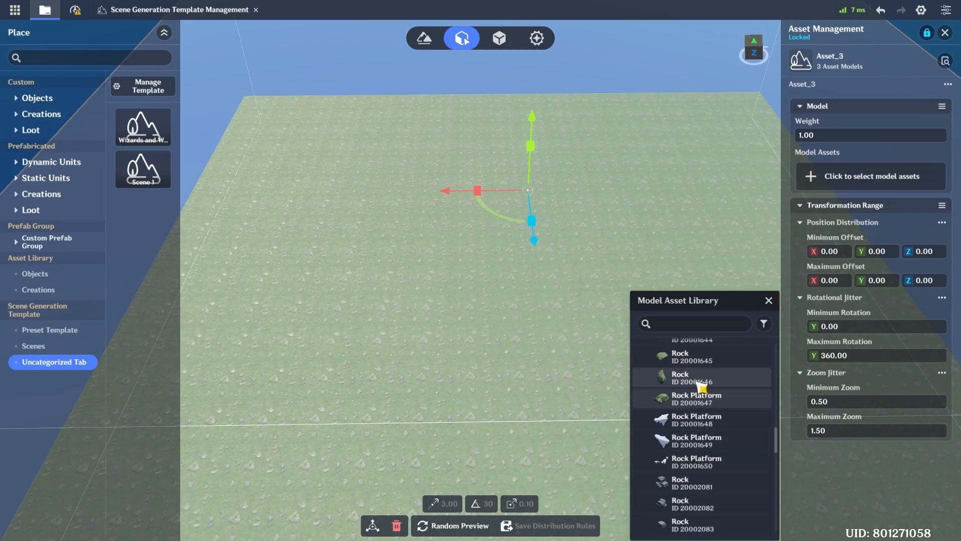
scroll(671, 400, "down", 8)
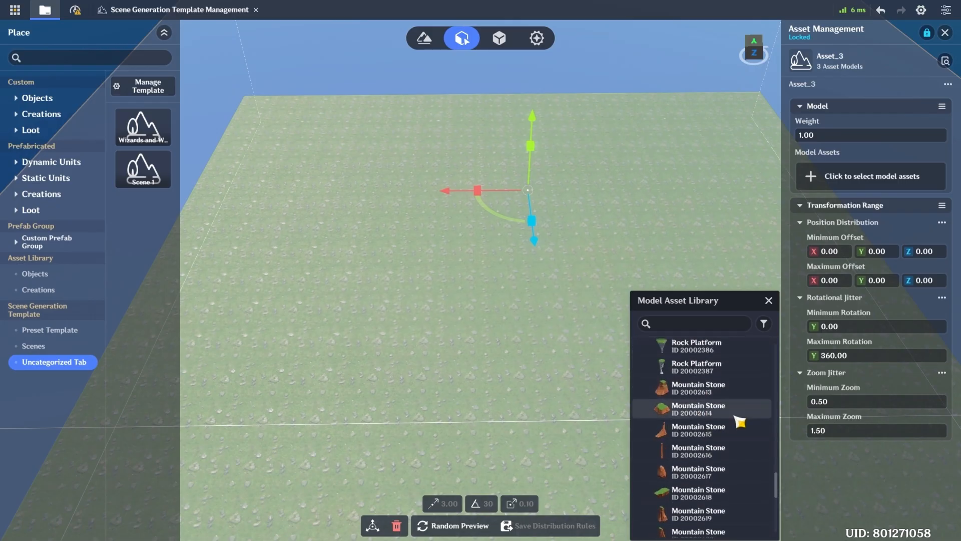
scroll(713, 522, "down", 2)
left_click(707, 505)
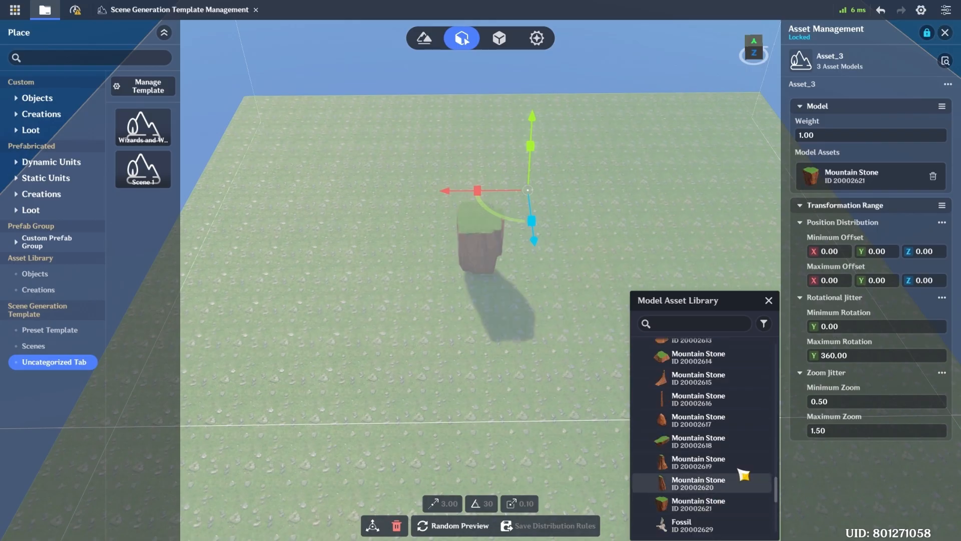
- Replace the Rock Layer's Asset_3 model with the flatter grass-topped Mountain Stone, ID 20002614
scroll(701, 423, "up", 1)
left_click(710, 408)
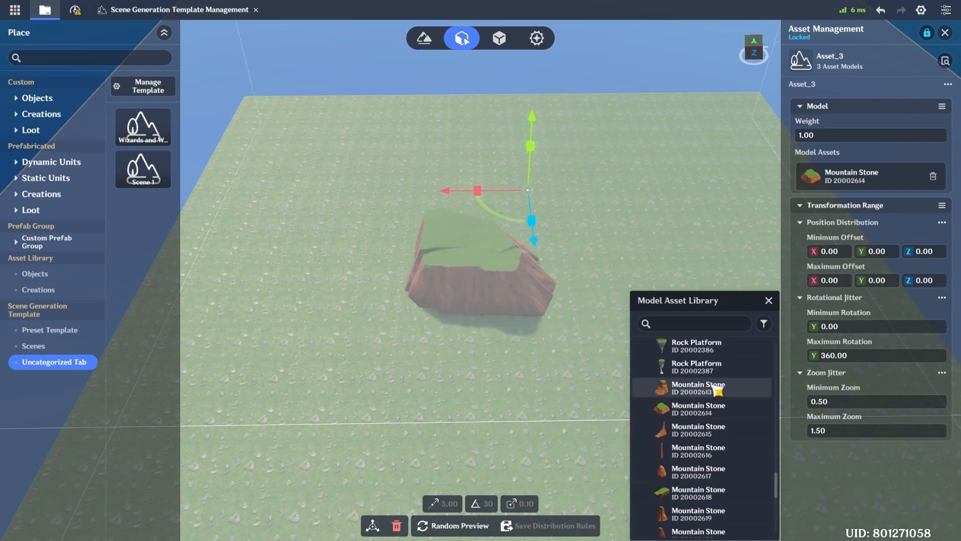
left_click(715, 390)
scroll(721, 406, "down", 1)
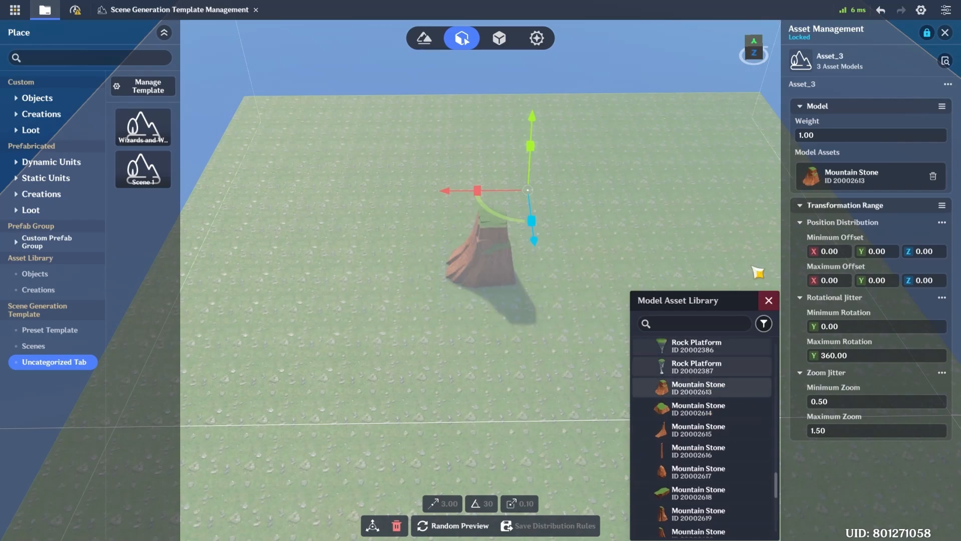
left_click(730, 403)
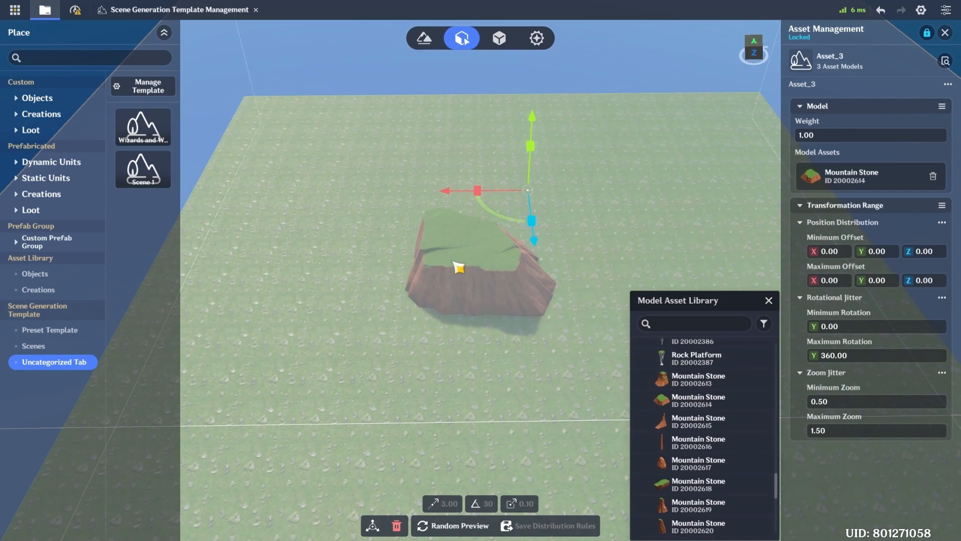
- Set the weight of the Rock Layer's Asset_3 to 0.5 and return to the scene's layer configuration
left_click(826, 151)
left_click(829, 139)
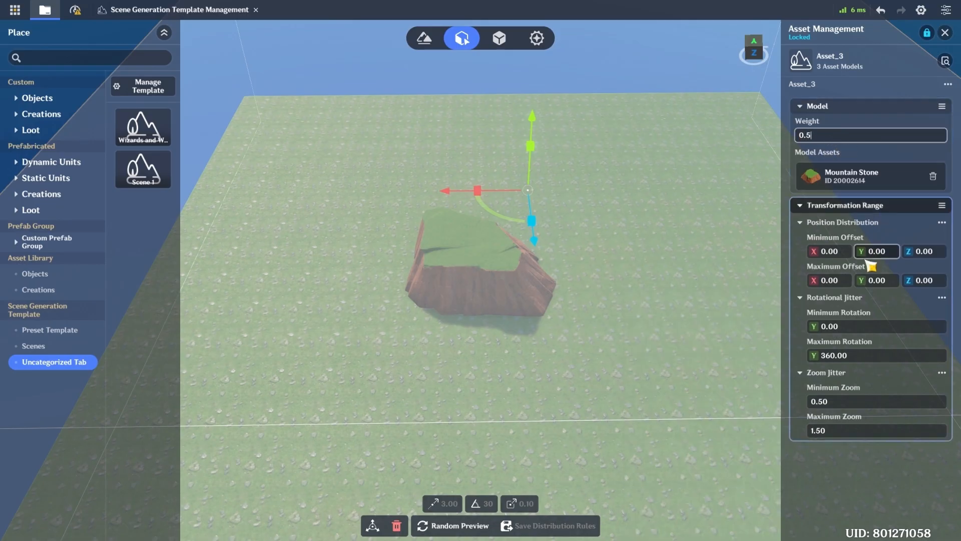
left_click(885, 464)
left_click(944, 33)
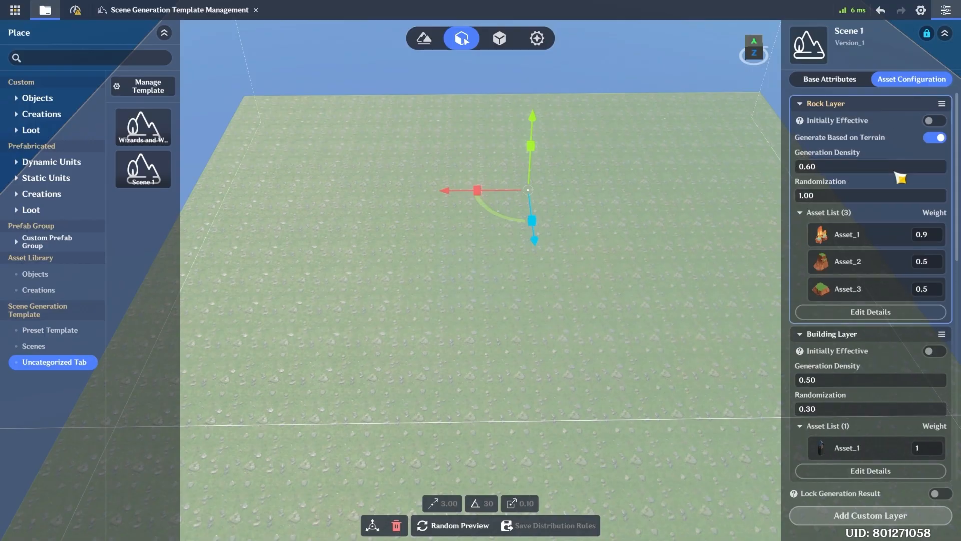
- Make the Rock Layer initially effective, generate a random preview and inspect the rock distribution
left_click(929, 118)
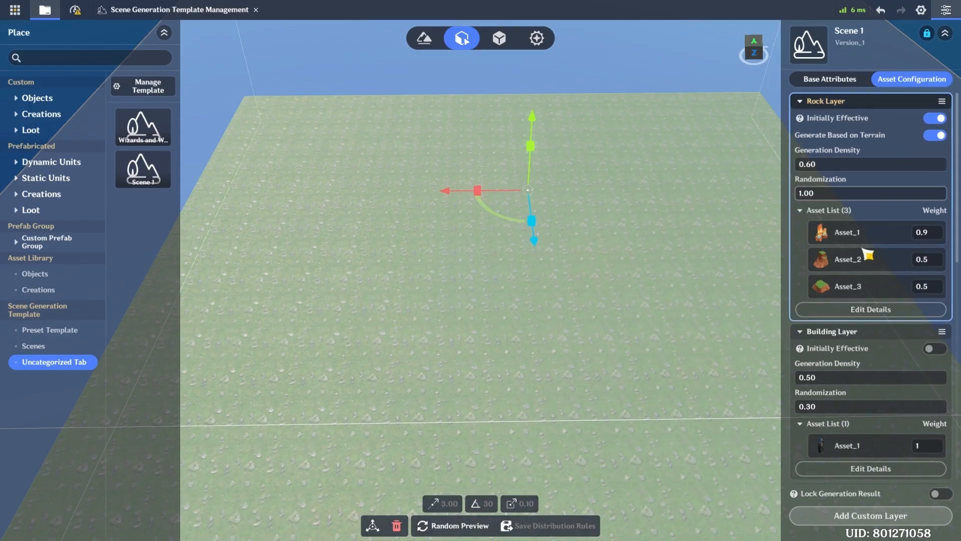
left_click(475, 529)
left_click(453, 526)
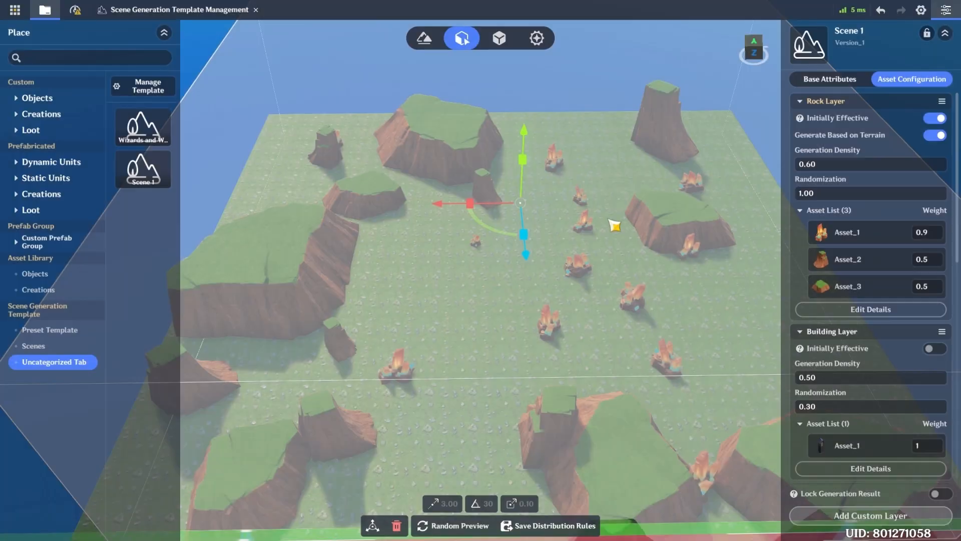
right_click_drag(647, 318, 569, 343)
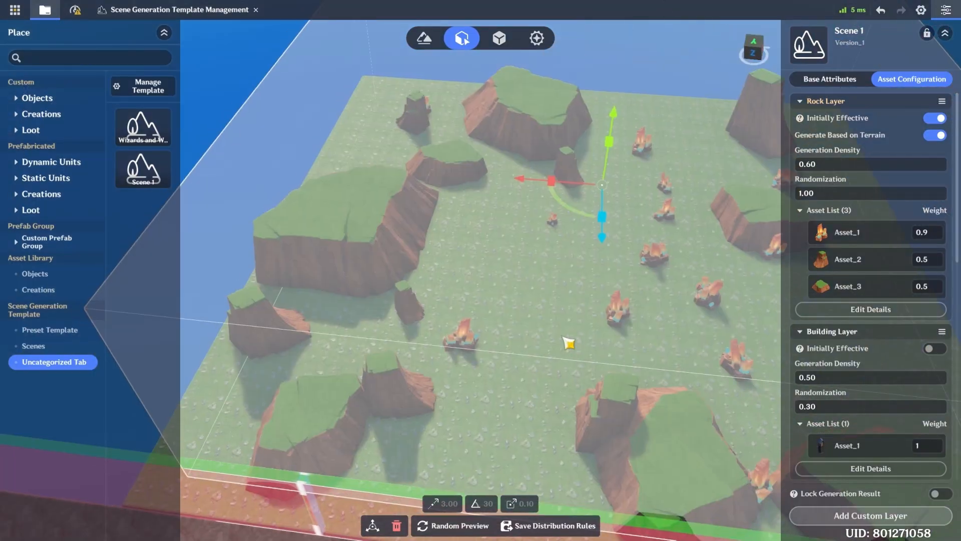
mouse_move(605, 304)
right_mouse_down()
mouse_move(667, 322)
mouse_move(612, 313)
right_mouse_up()
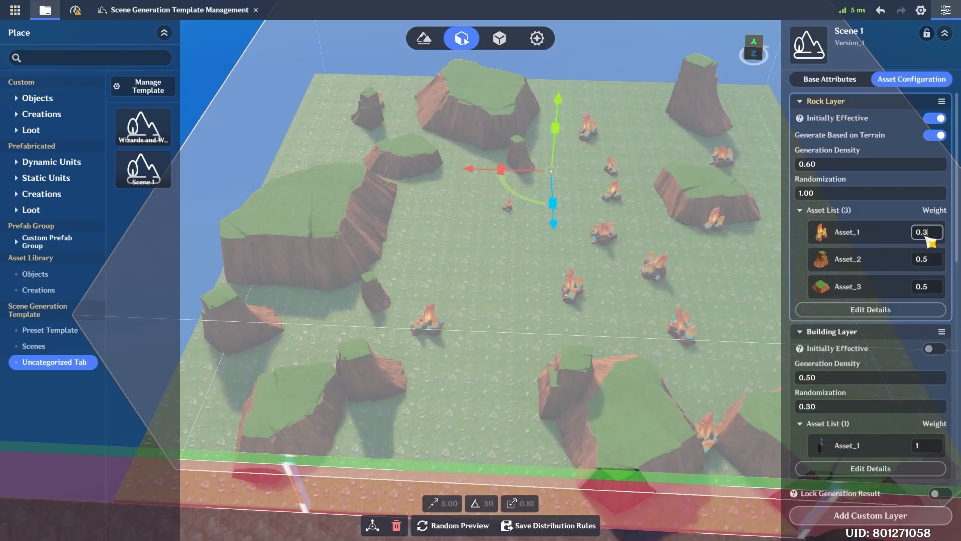
- Set the weight of the Rock Layer's Asset_1 to 0.3, generate another random preview and inspect it
left_click(879, 227)
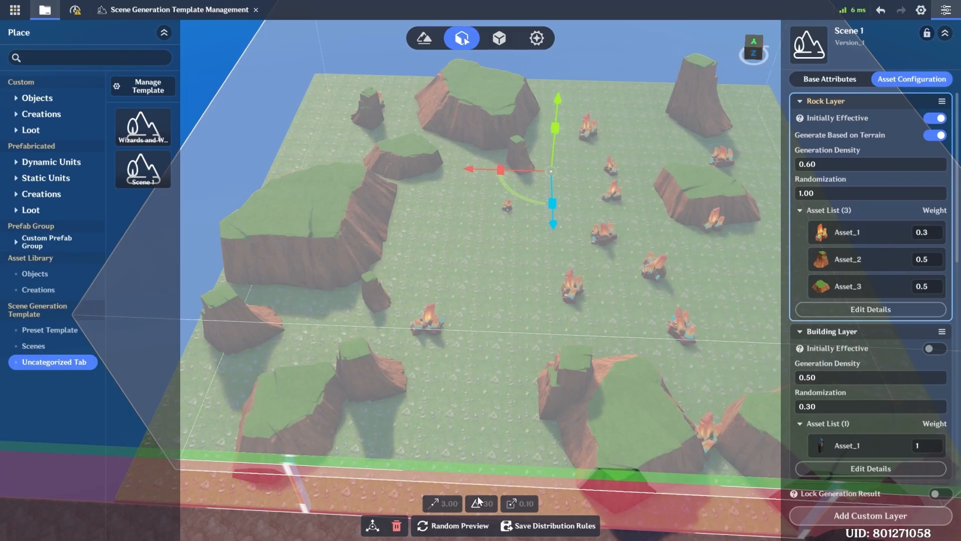
left_click(488, 525)
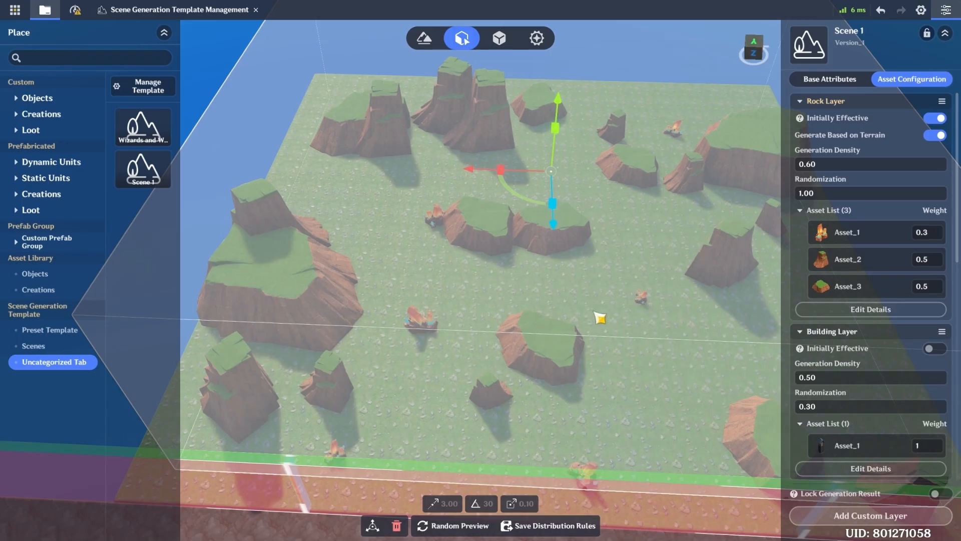
right_click_drag(530, 291, 569, 249)
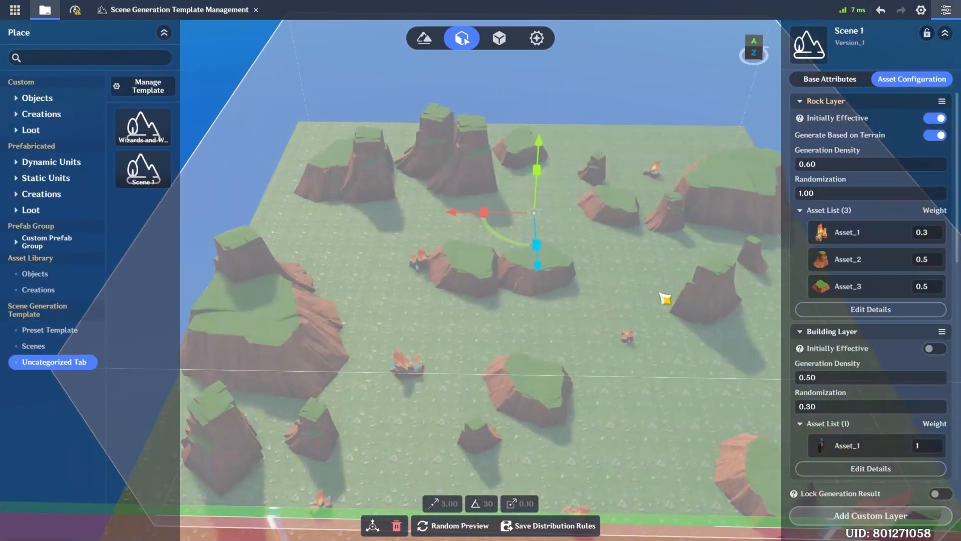
right_click_drag(665, 299, 669, 315)
- Try Rock Layer generation densities of 1 and 0.3, generating a random preview for each value
left_click(847, 167)
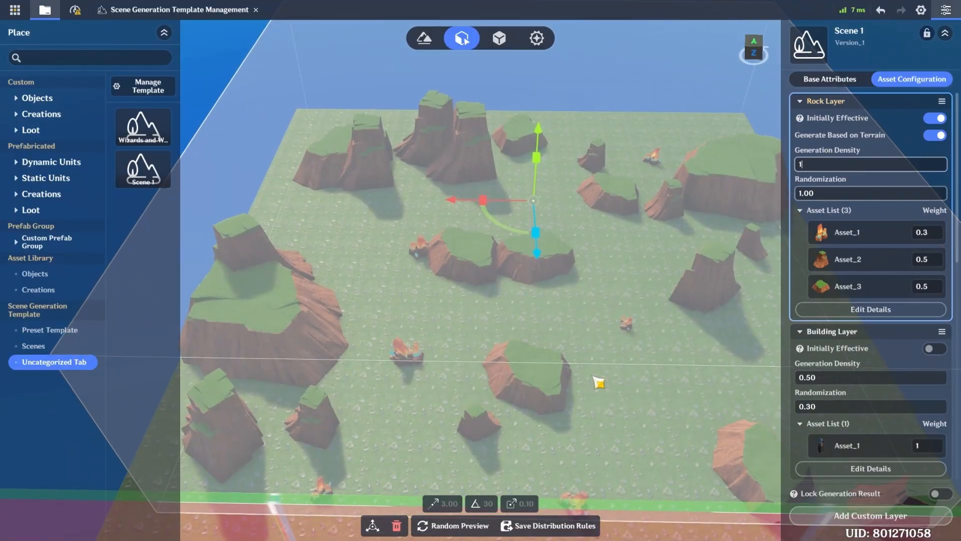
type("1")
left_click(475, 524)
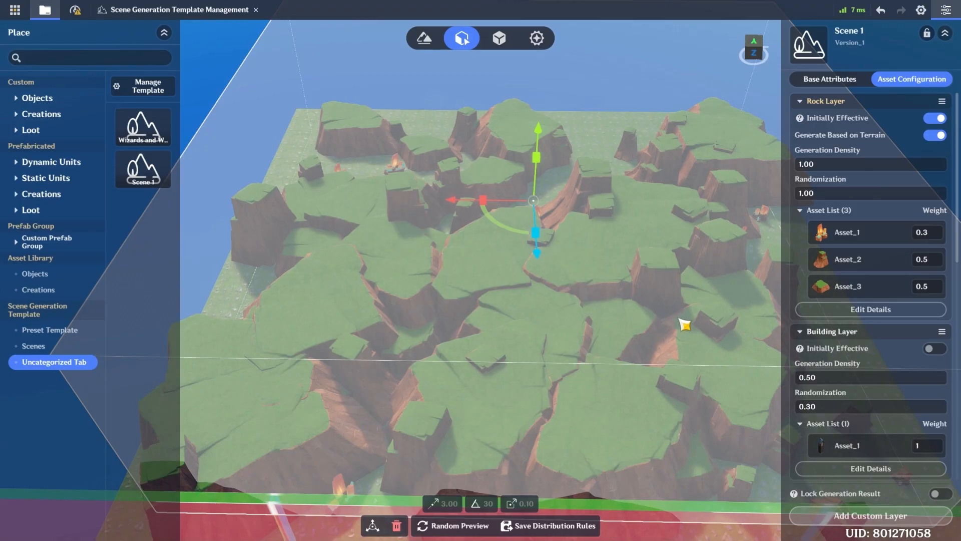
right_click_drag(681, 269, 593, 343)
left_click(846, 168)
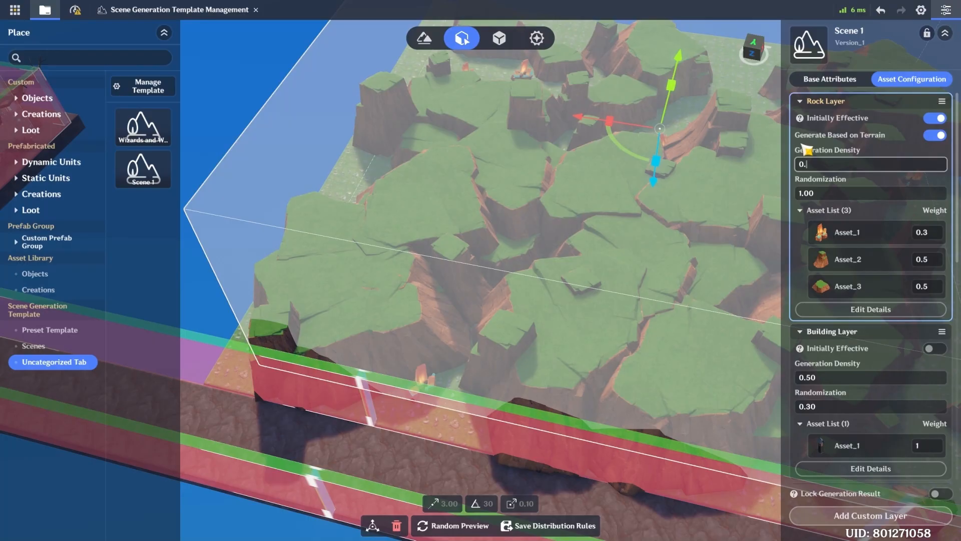
left_click(488, 530)
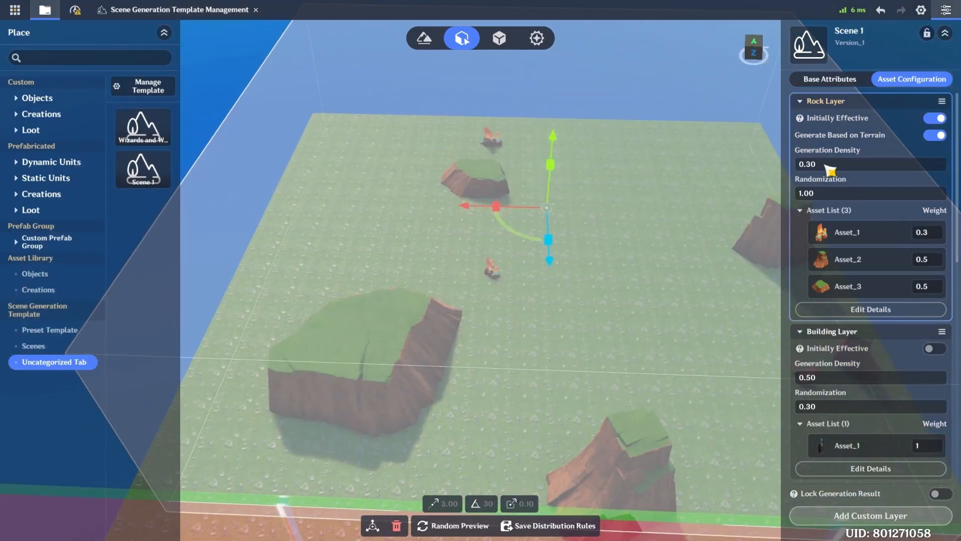
- Set the Rock Layer's generation density to 0.6, generate a random preview and inspect it
left_click(831, 169)
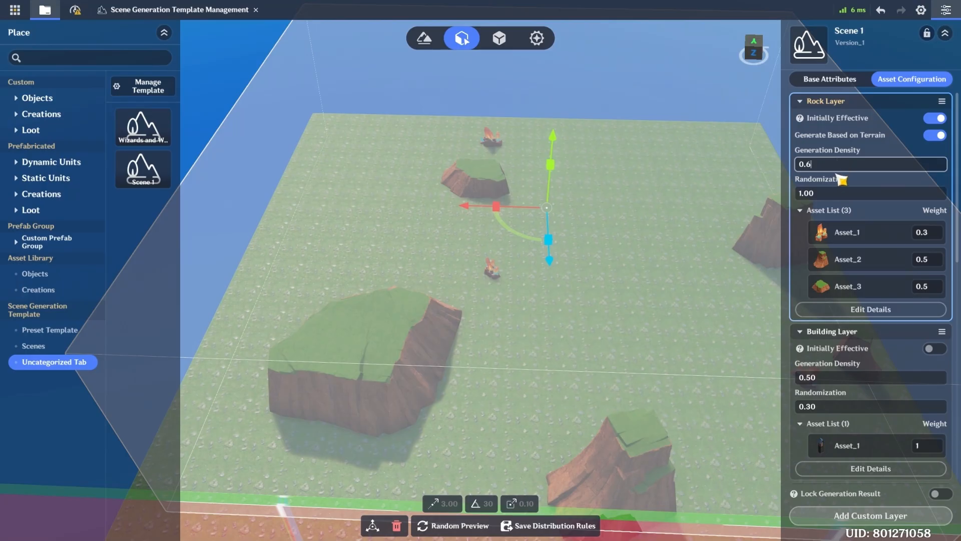
left_click(451, 526)
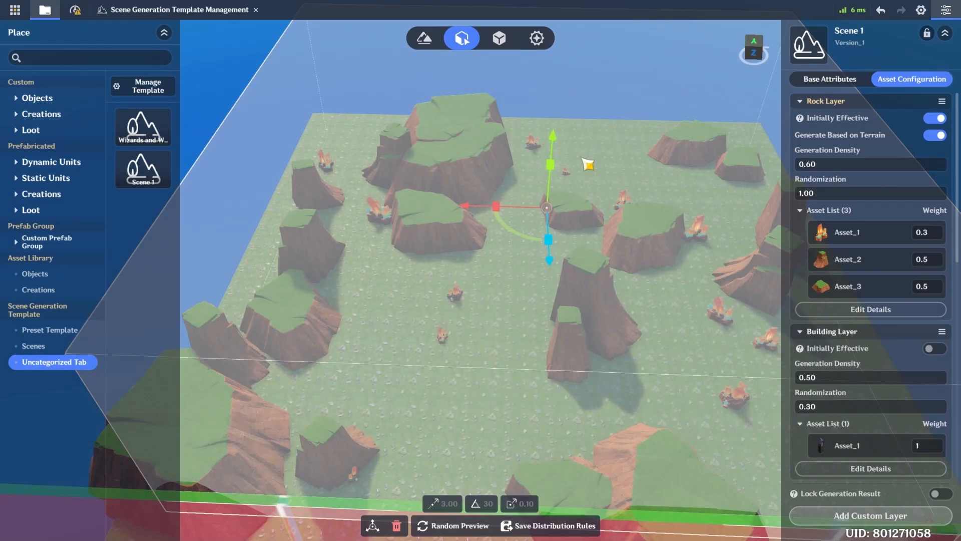
right_click_drag(588, 164, 694, 126)
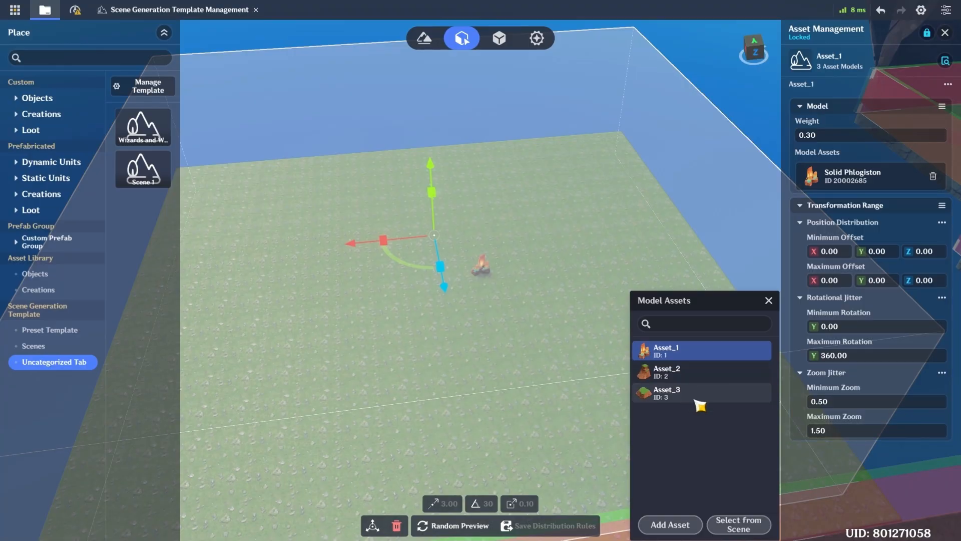
- Set Asset_3's minimum zoom to 1, return to the layer configuration and generate a random preview
left_click(668, 393)
left_click(846, 407)
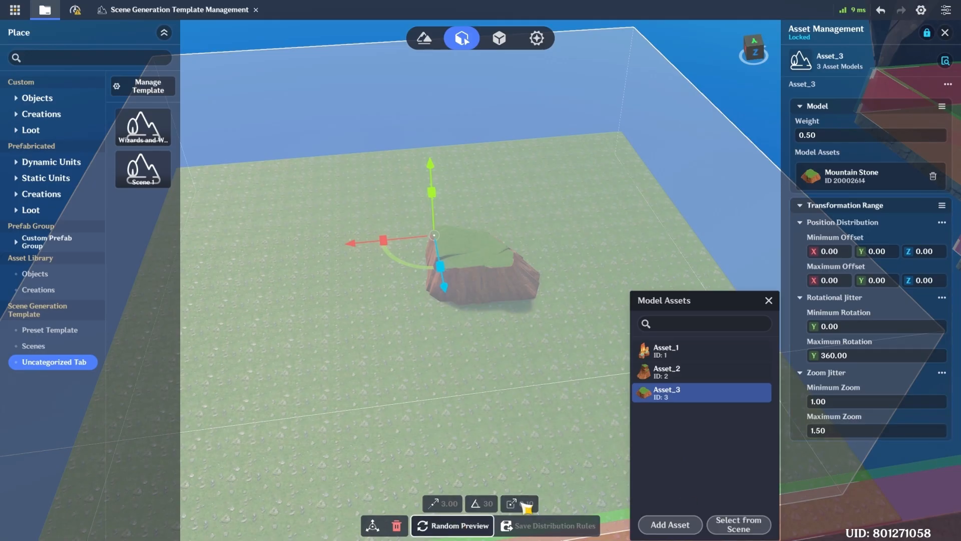
left_click(943, 33)
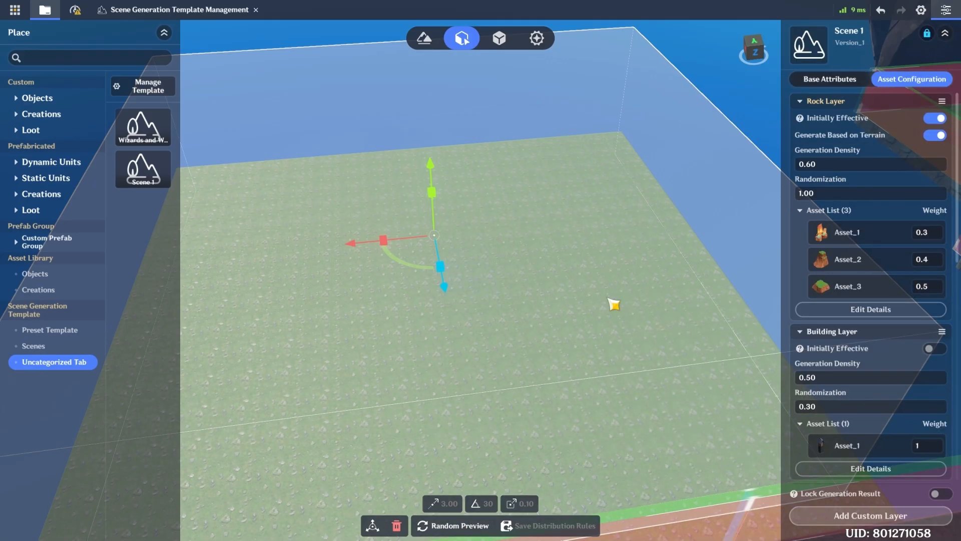
left_click(468, 525)
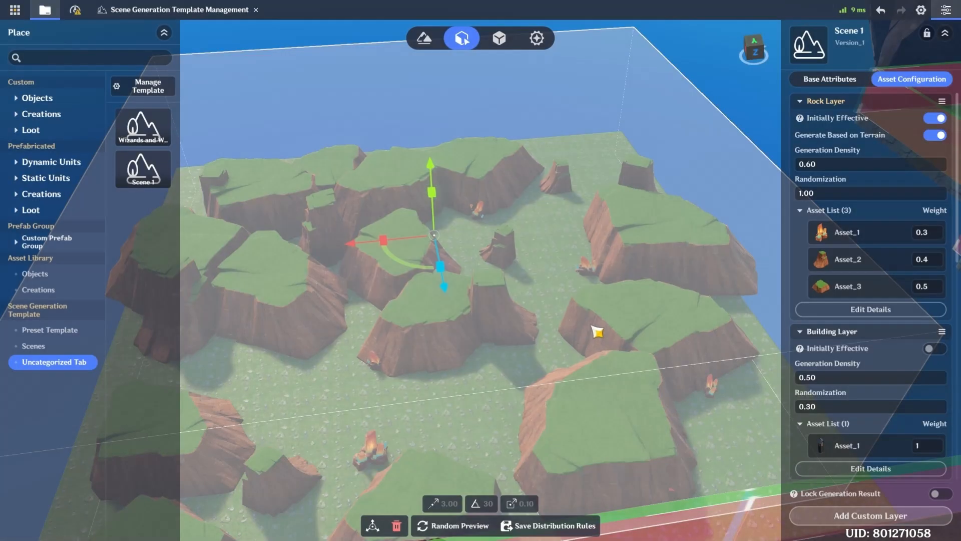
mouse_move(513, 239)
right_mouse_down()
mouse_move(388, 308)
mouse_move(340, 269)
mouse_move(637, 278)
mouse_move(477, 314)
mouse_move(442, 299)
mouse_move(592, 232)
mouse_move(596, 256)
mouse_move(437, 281)
mouse_move(509, 230)
right_mouse_up()
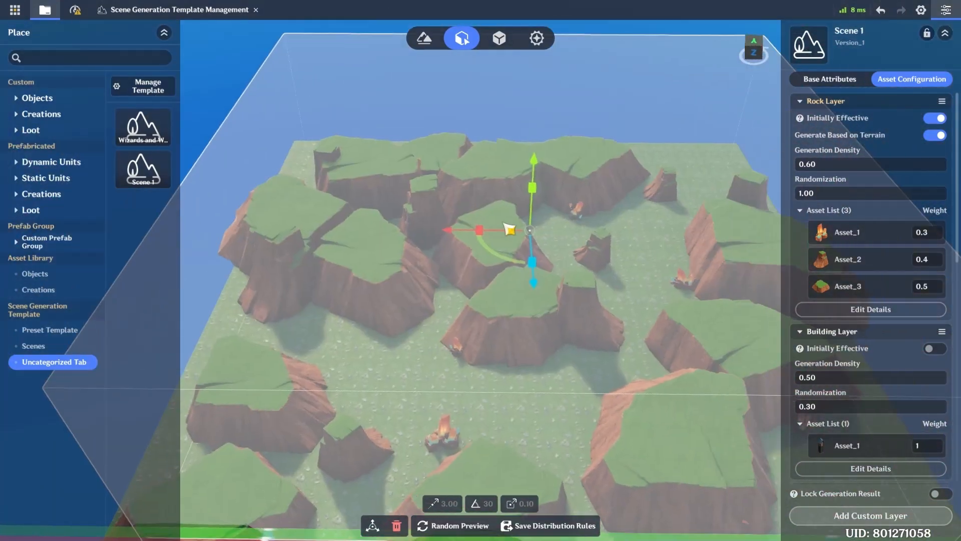
- Reopen the Rock Layer's asset details and set Asset_3's minimum zoom to 0.5
left_click(877, 315)
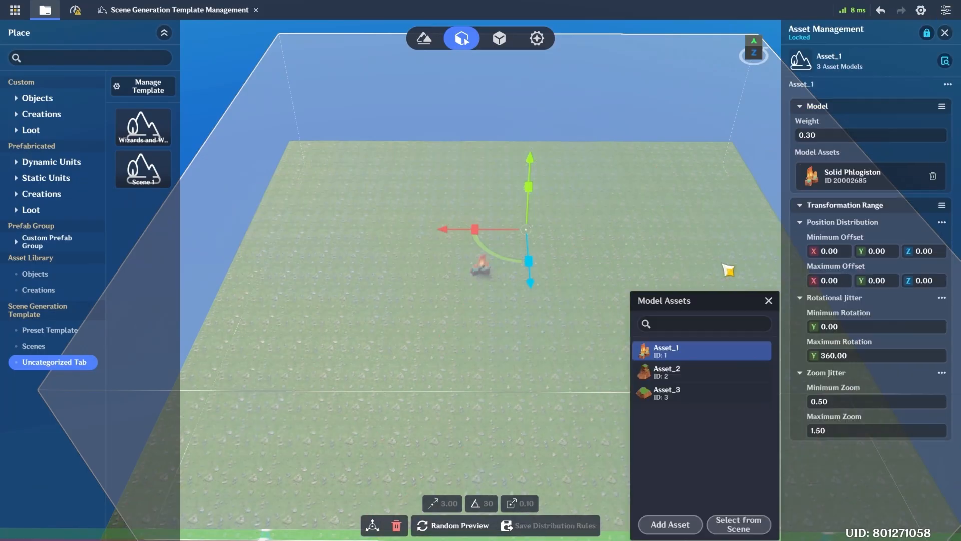
left_click(690, 390)
left_click(853, 404)
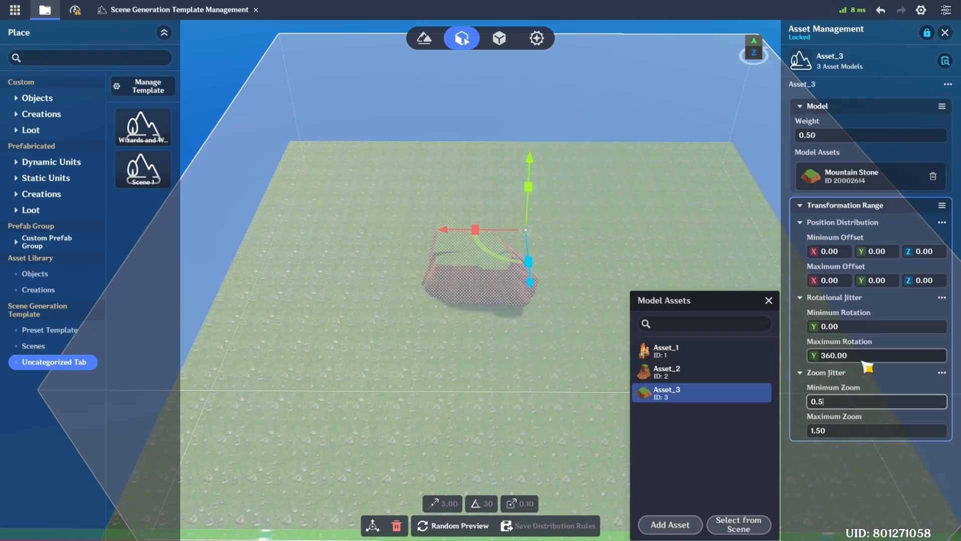
- Set the minimum zoom of the Rock Layer's Asset_2 to 1 and generate a random preview
left_click(691, 350)
left_click(691, 371)
left_click(846, 403)
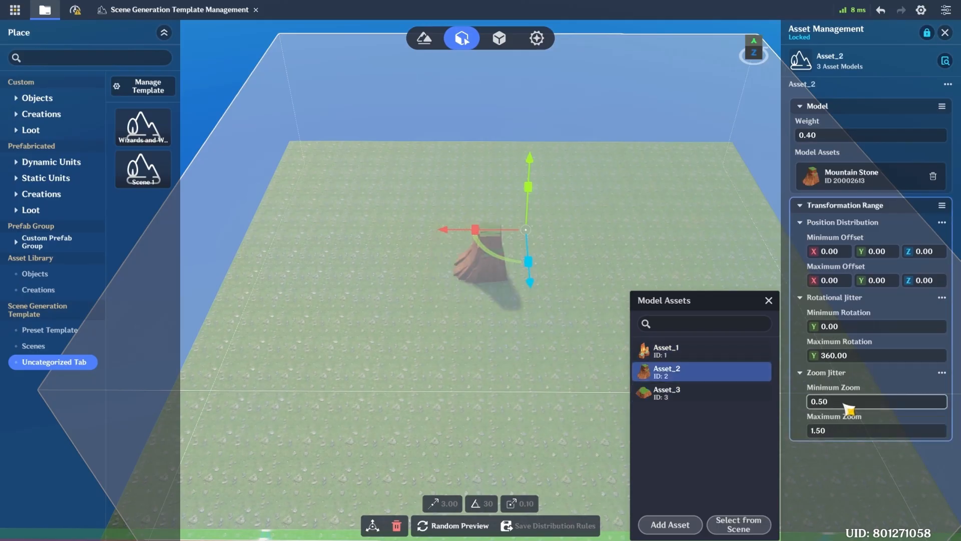
left_click(848, 407)
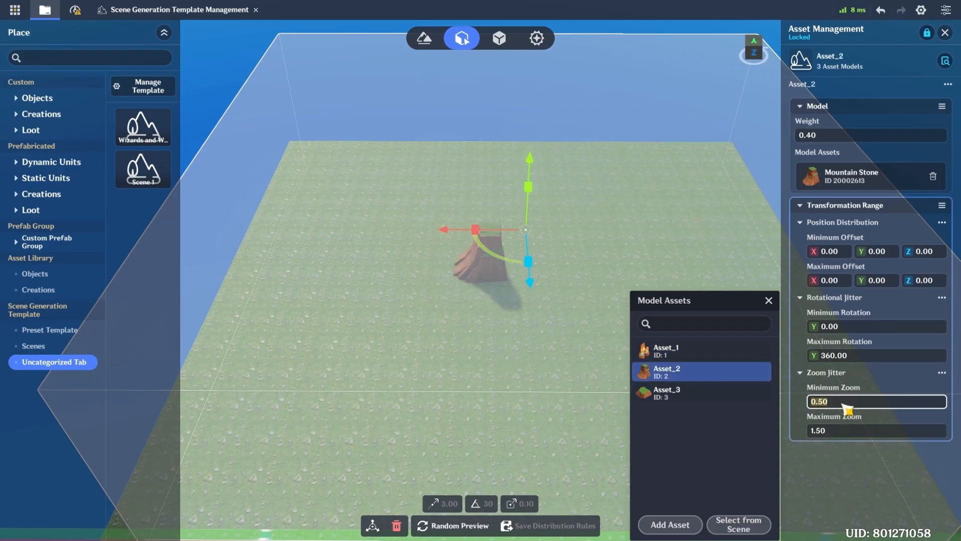
type("1")
key("Return")
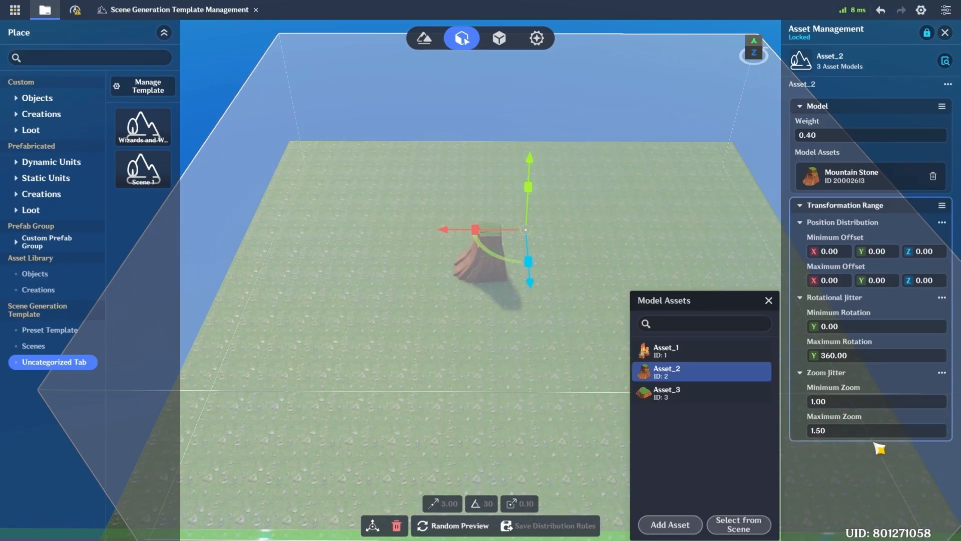
left_click(469, 532)
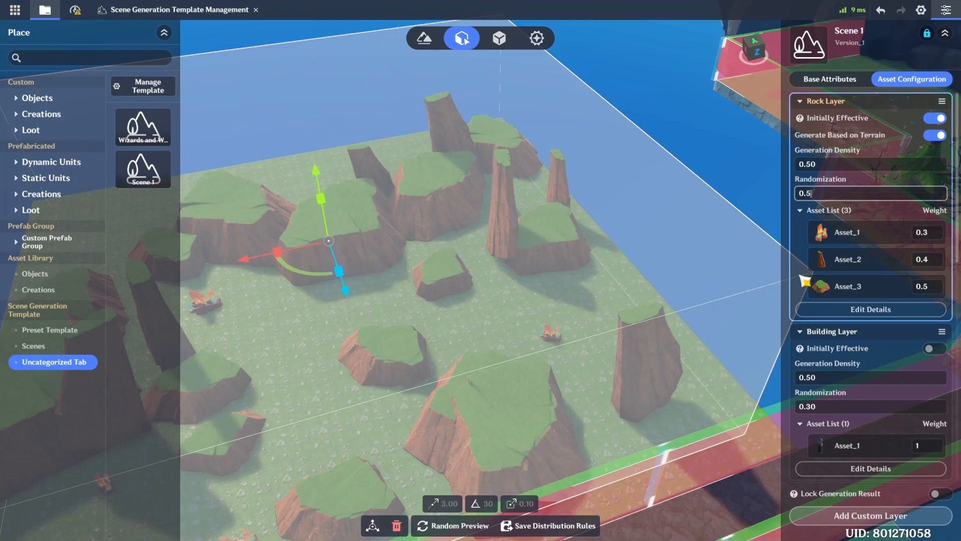
- Set the Rock Layer's randomization to 0.5, generate a random preview and inspect it
left_click(897, 287)
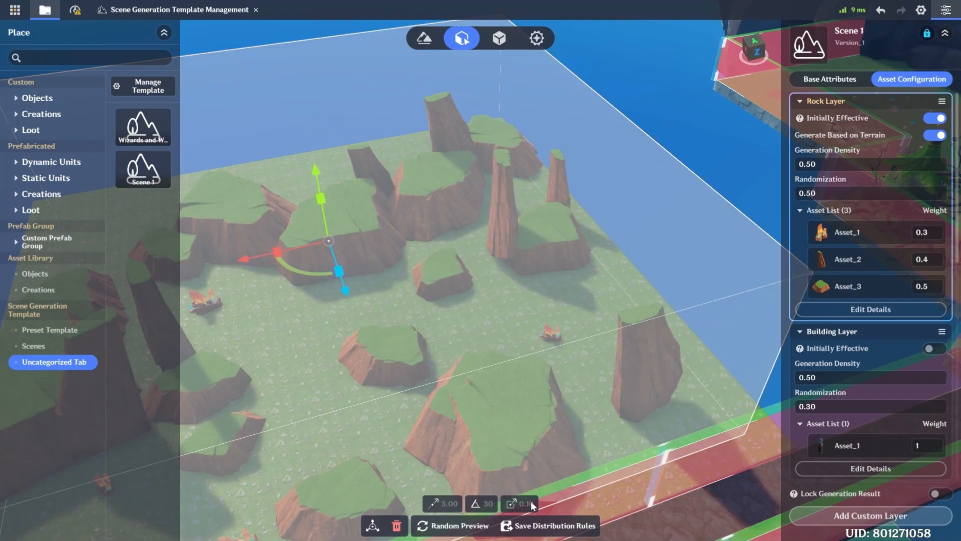
left_click(453, 525)
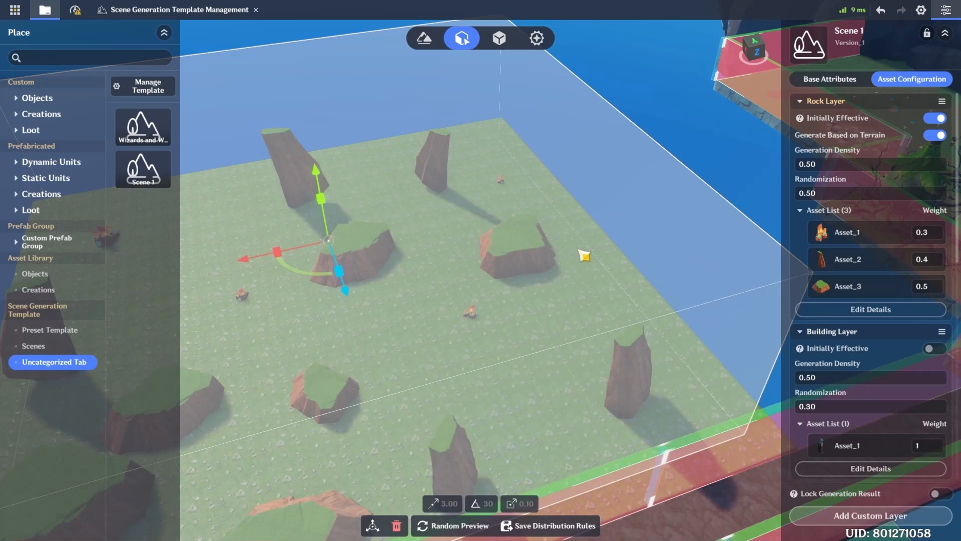
right_click_drag(584, 256, 531, 321)
- Raise the Rock Layer's generation density to 0.6 and check the distribution in a random preview
left_click(827, 170)
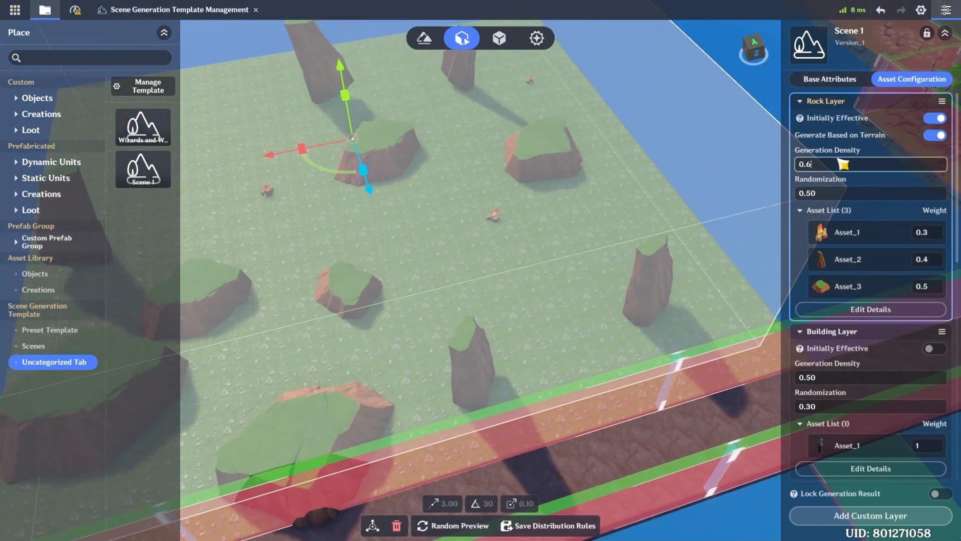
type("0.6")
left_click(453, 525)
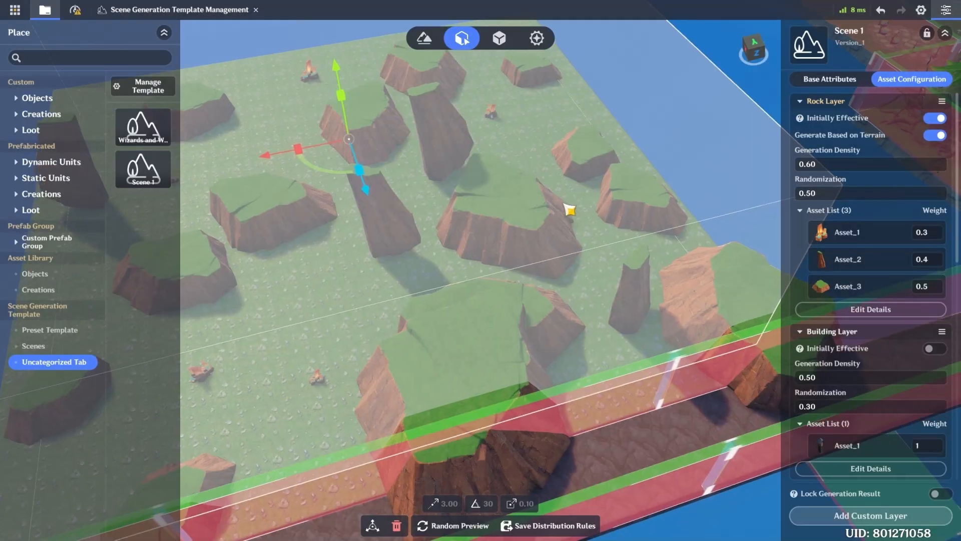
right_click_drag(565, 205, 493, 124)
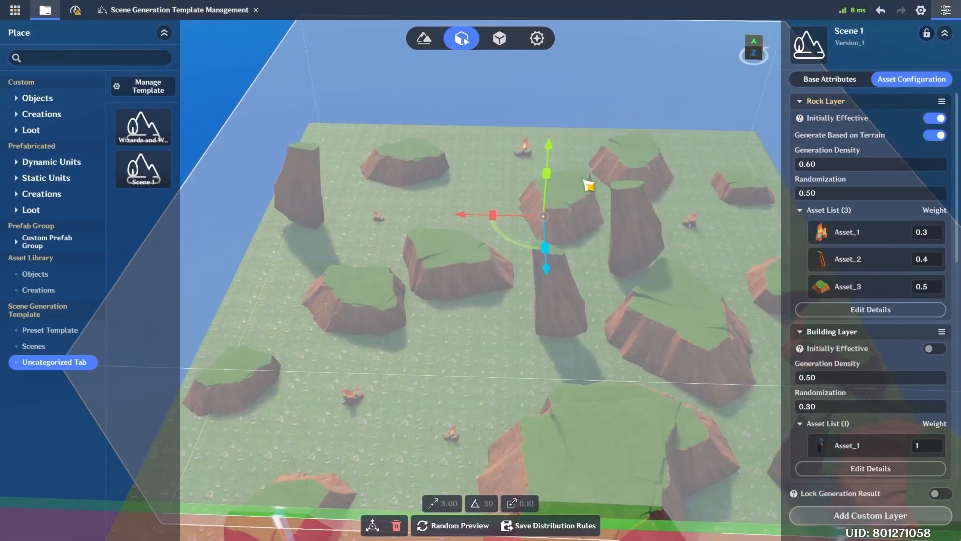
- Open the Building Layer's asset details and show the Building category of models for Asset_1
scroll(879, 350, "down", 3)
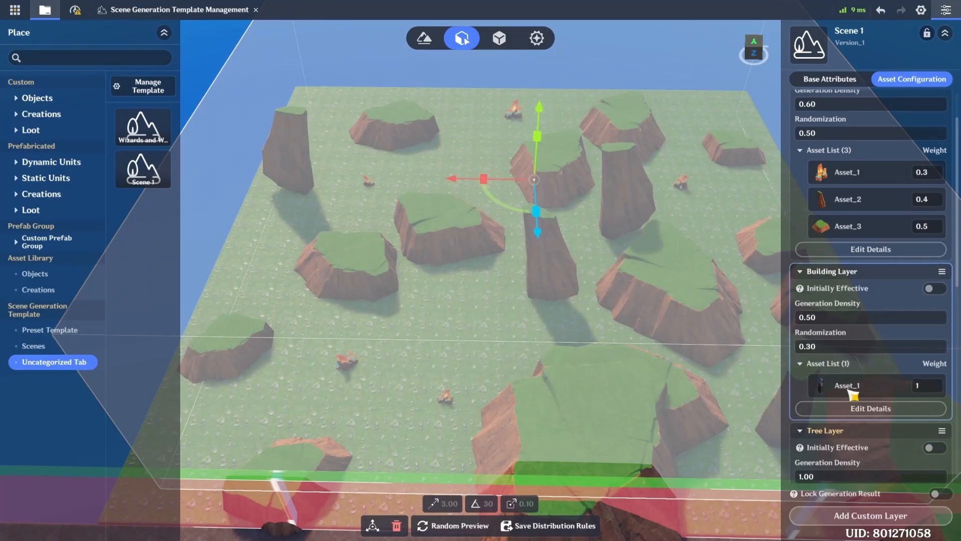
left_click(896, 395)
right_click(691, 354)
left_click(866, 170)
scroll(700, 431, "down", 3)
scroll(705, 435, "up", 1)
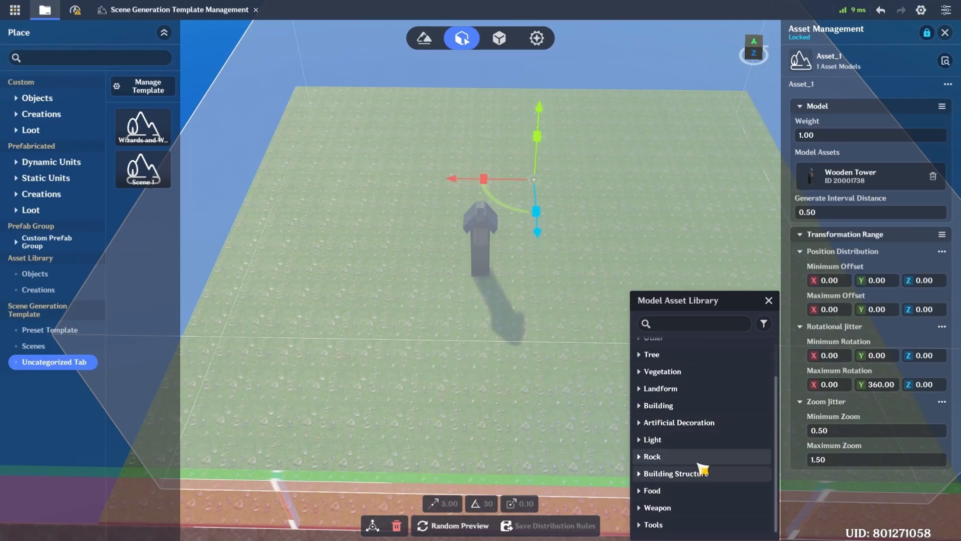
left_click(672, 419)
- Replace the Building Layer's Asset_1 model with the Wooden Hut, ID 20002626
scroll(758, 435, "down", 5)
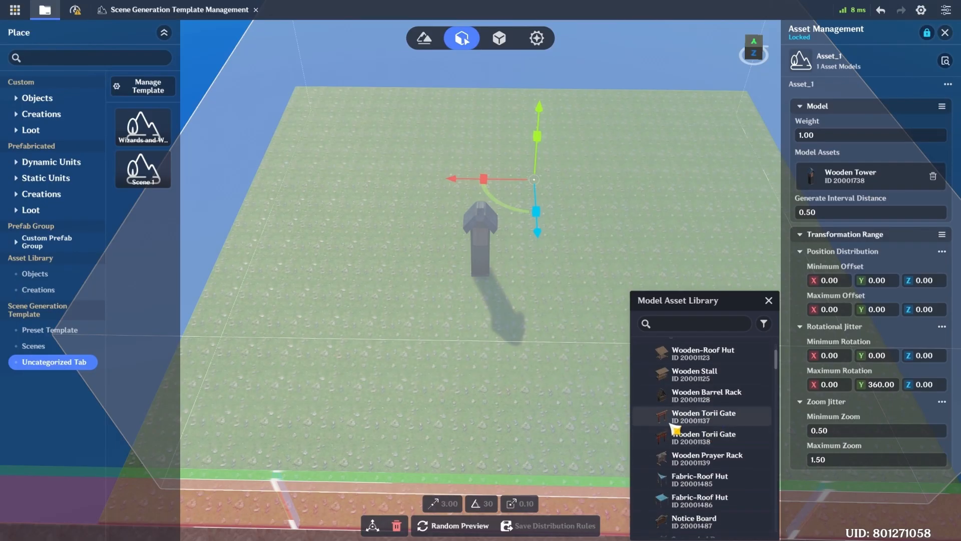
left_click_drag(781, 368, 779, 500)
scroll(778, 499, "down", 5)
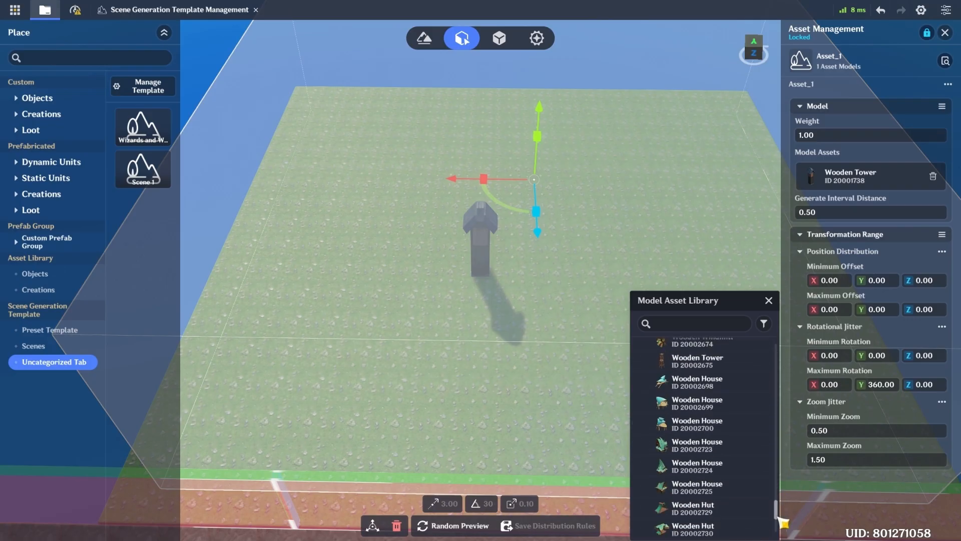
scroll(758, 500, "up", 1)
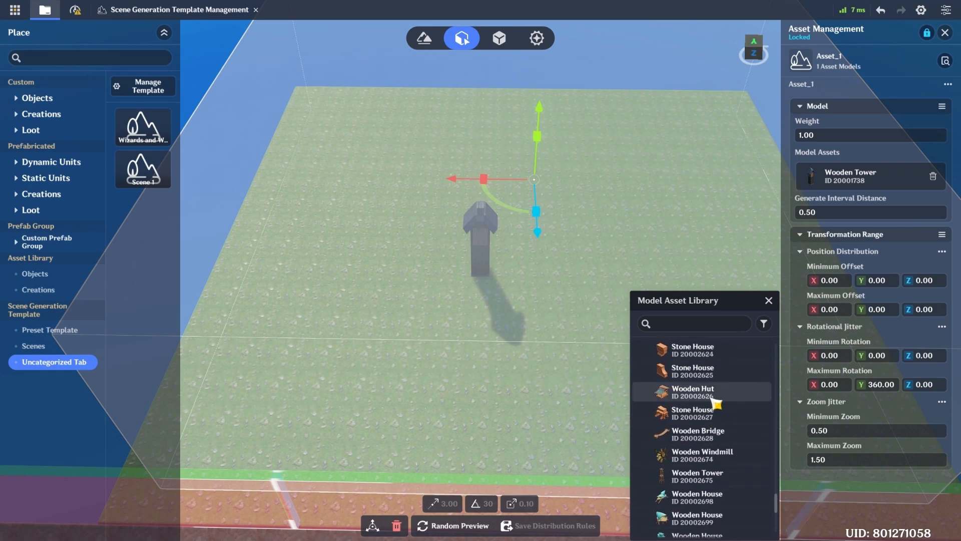
scroll(714, 399, "up", 5)
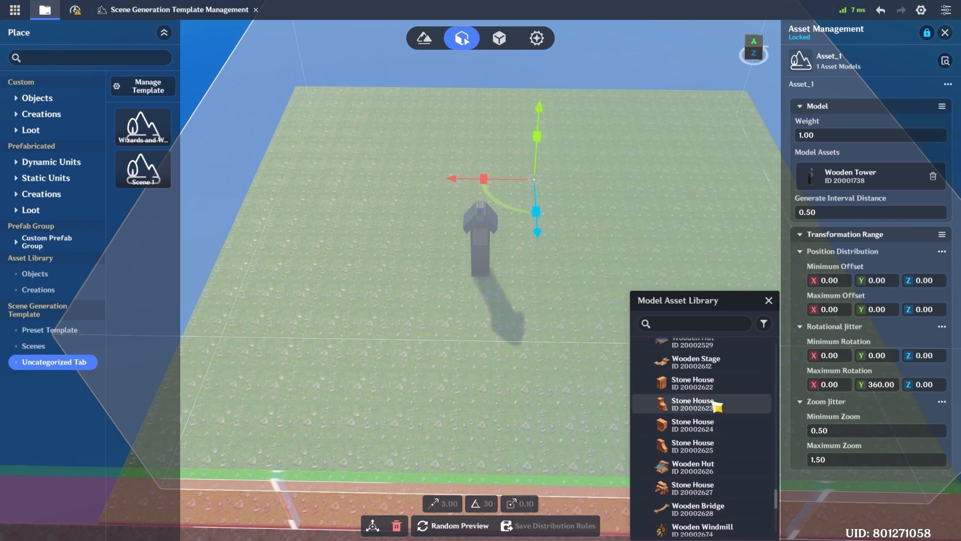
scroll(726, 385, "up", 1)
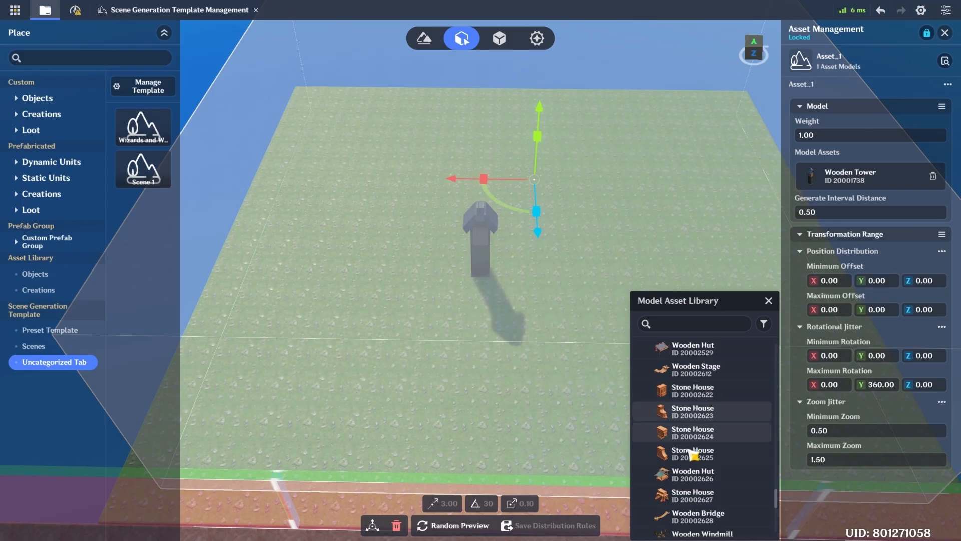
scroll(717, 444, "up", 9)
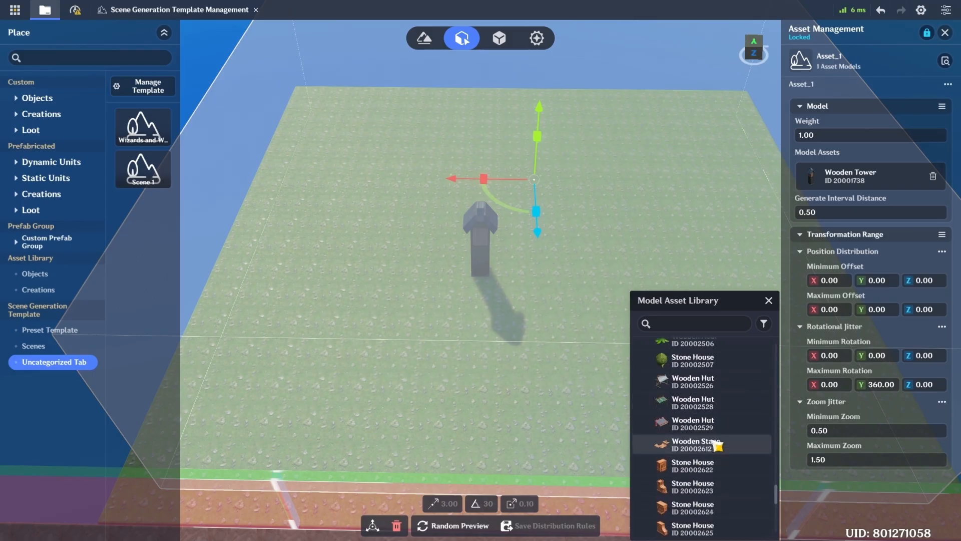
scroll(718, 440, "down", 12)
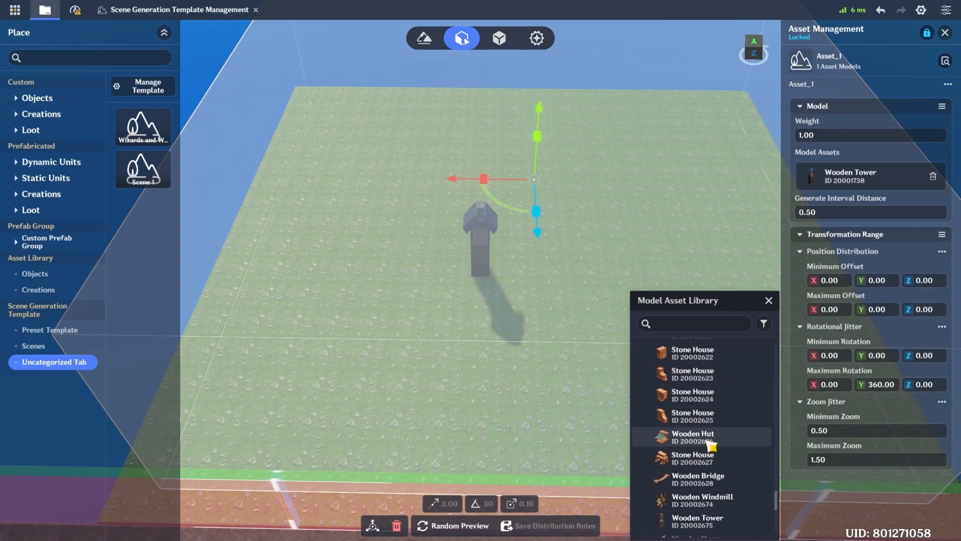
left_click(709, 443)
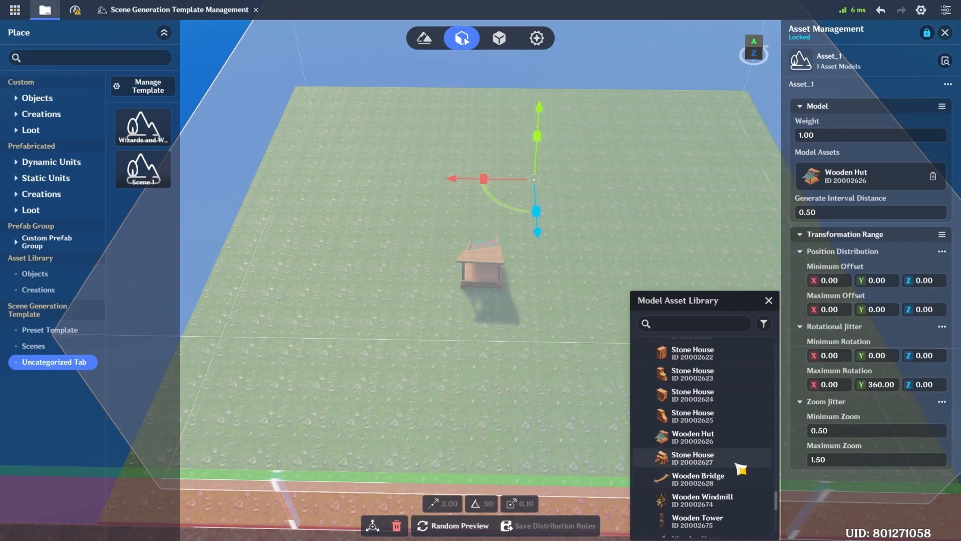
left_click(811, 213)
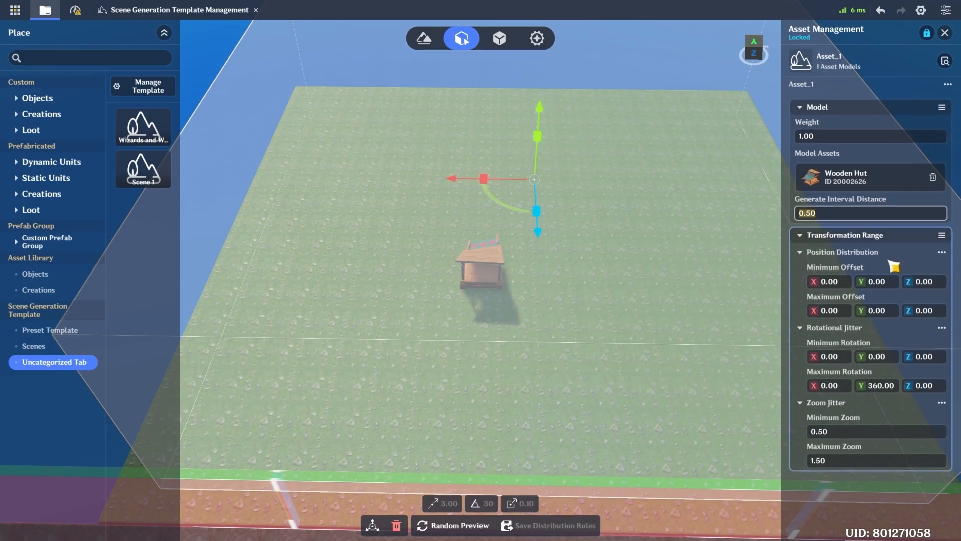
left_click(944, 32)
scroll(871, 320, "down", 3)
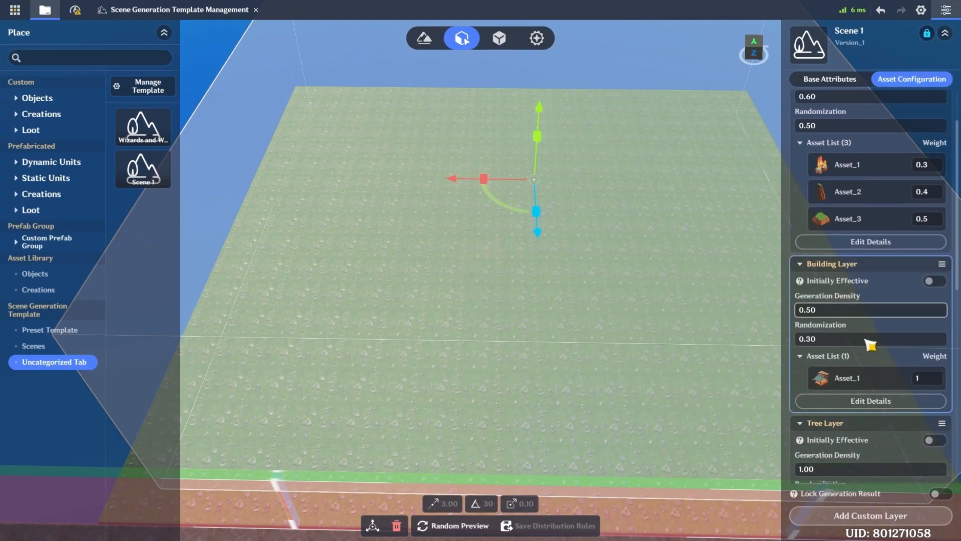
left_click(858, 400)
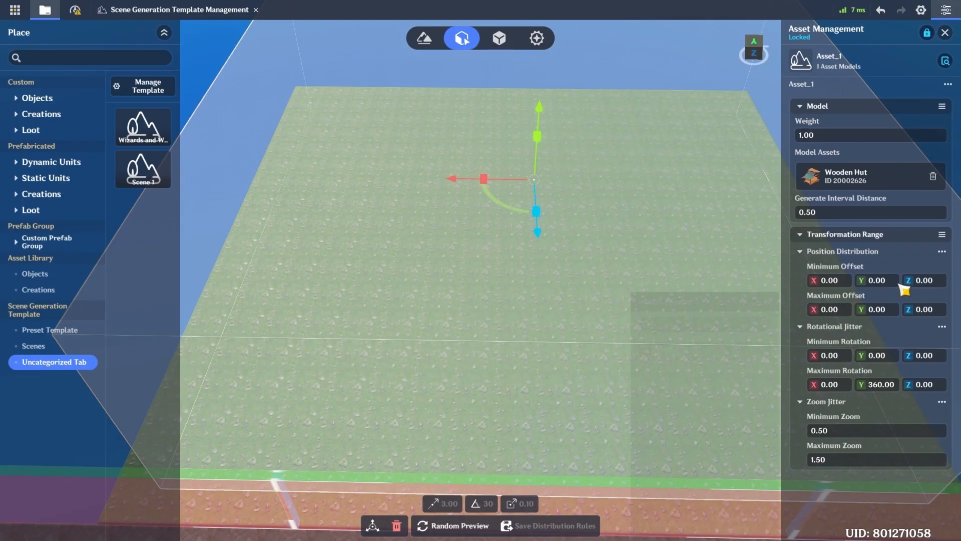
left_click(846, 215)
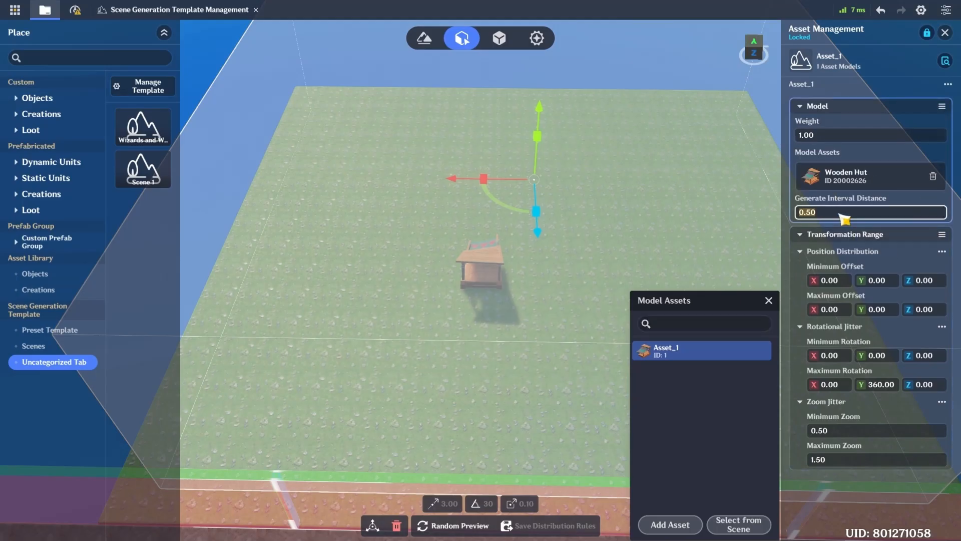
left_click(944, 33)
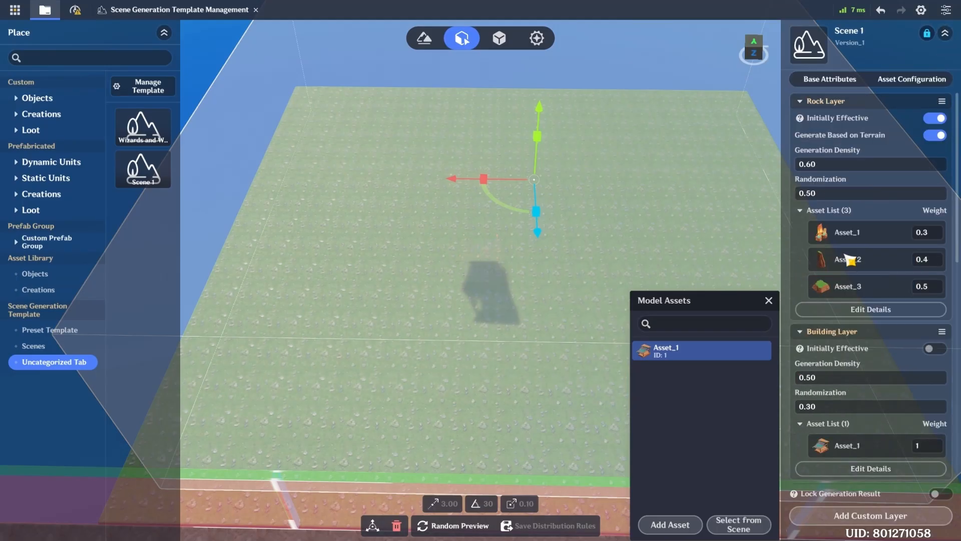
- Add a second asset to the Building Layer using the Stone House model, ID 20002627, and return to the layer configuration
scroll(890, 294, "down", 1)
scroll(871, 351, "down", 3)
left_click(860, 392)
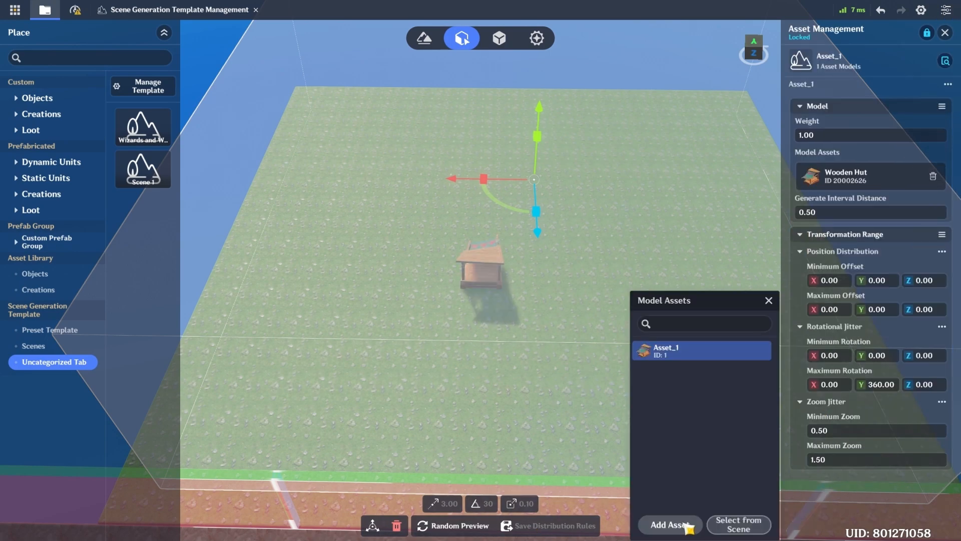
left_click(670, 524)
left_click(854, 179)
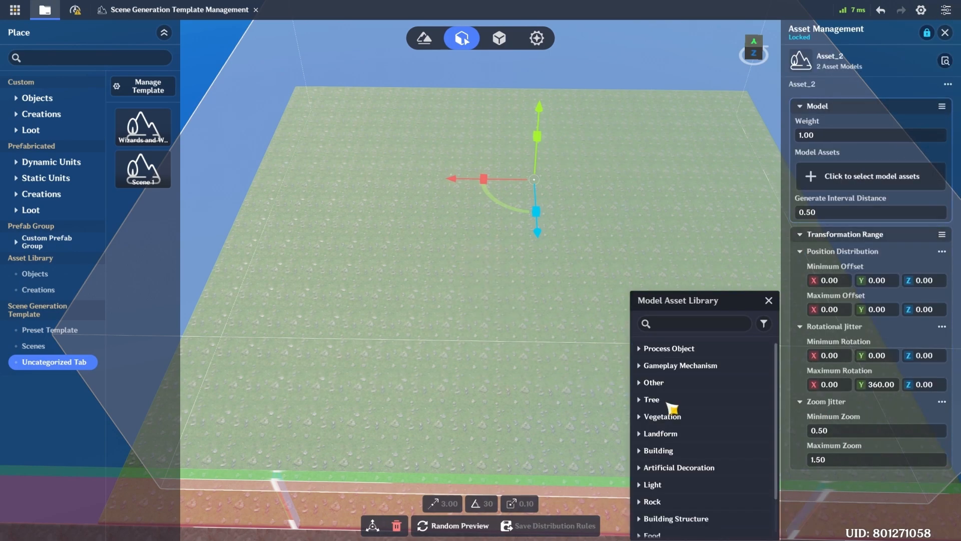
left_click(673, 450)
scroll(736, 472, "down", 10)
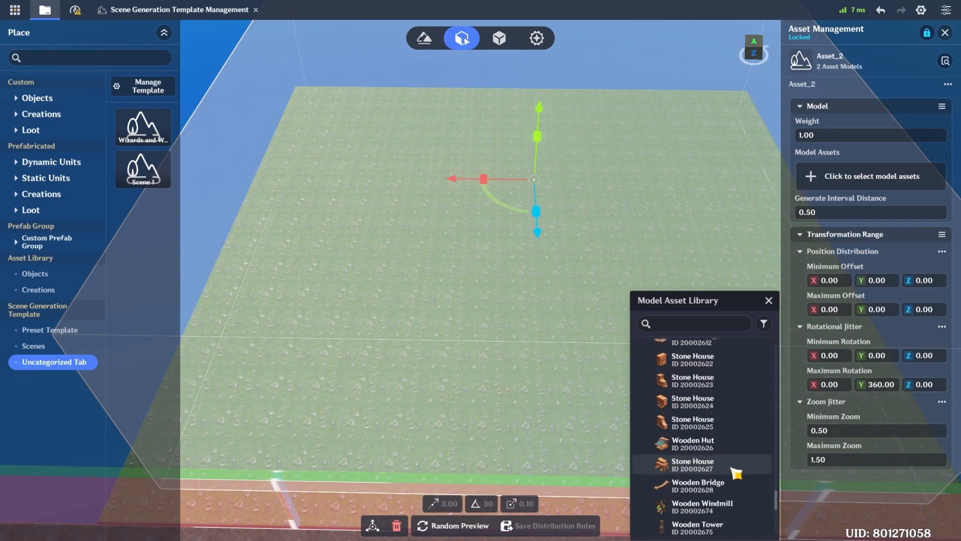
left_click(736, 473)
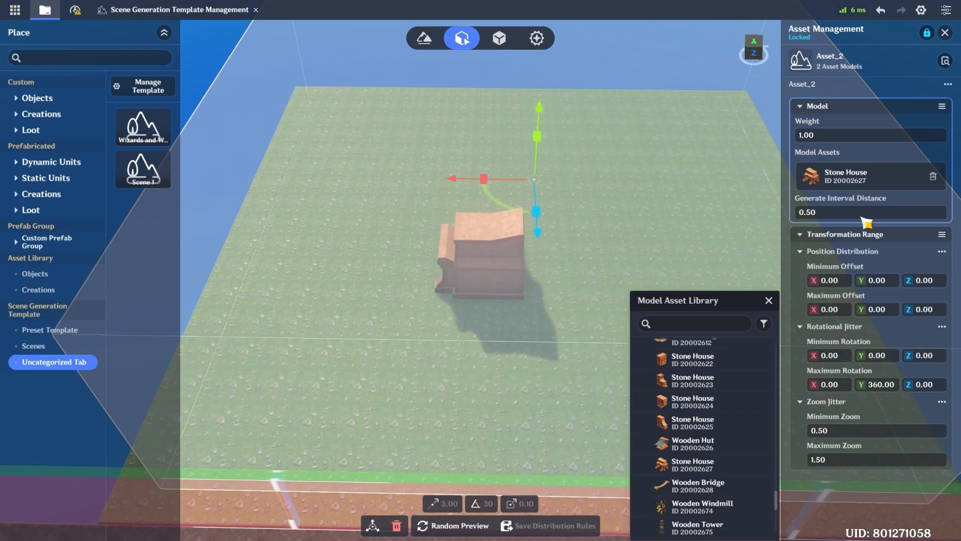
left_click(863, 234)
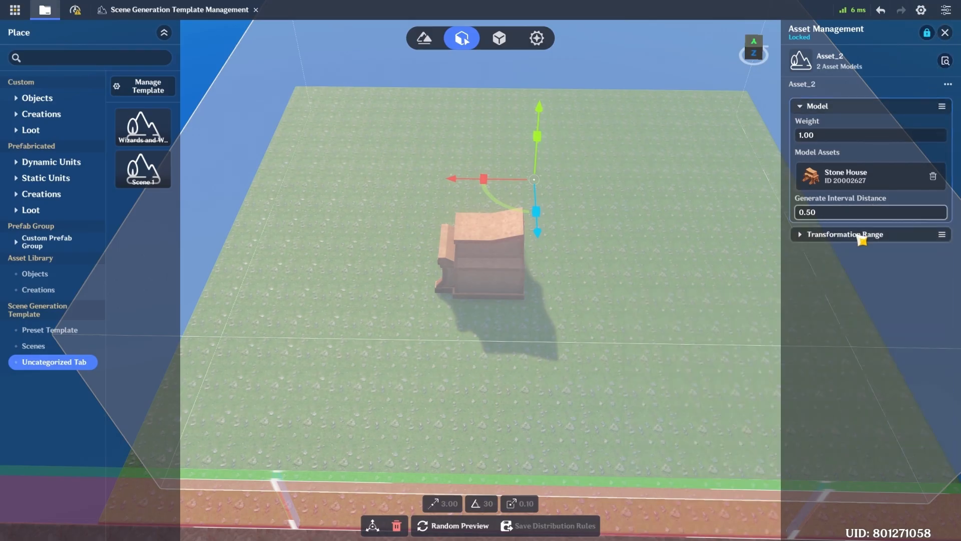
left_click(863, 234)
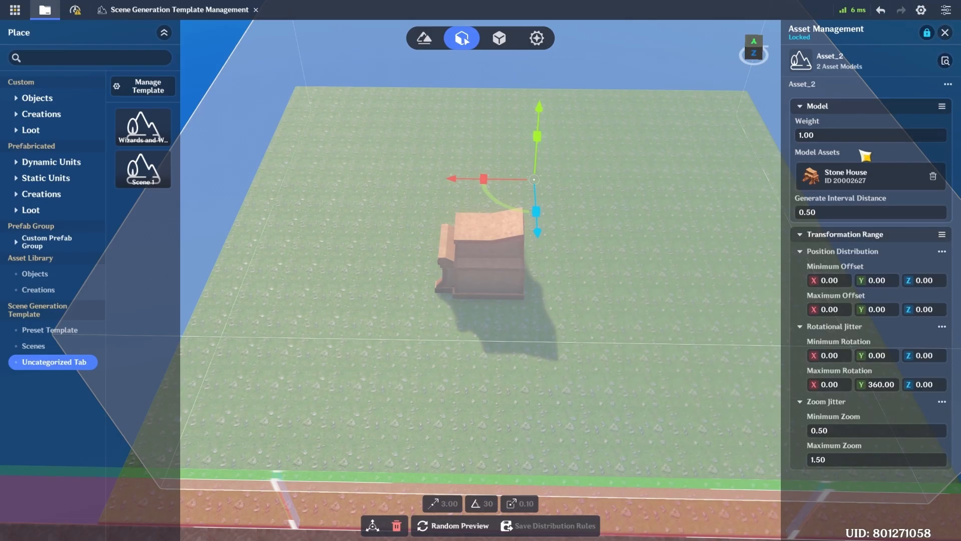
left_click(945, 32)
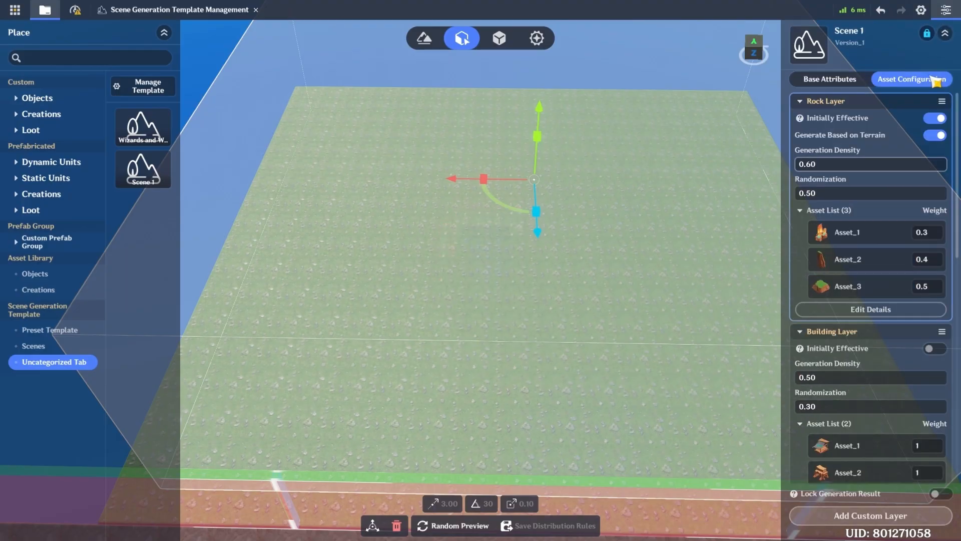
- Set the Building Layer's weights to 0.2 for Asset_1 and 0.1 for Asset_2, and generate a random preview
scroll(907, 351, "down", 3)
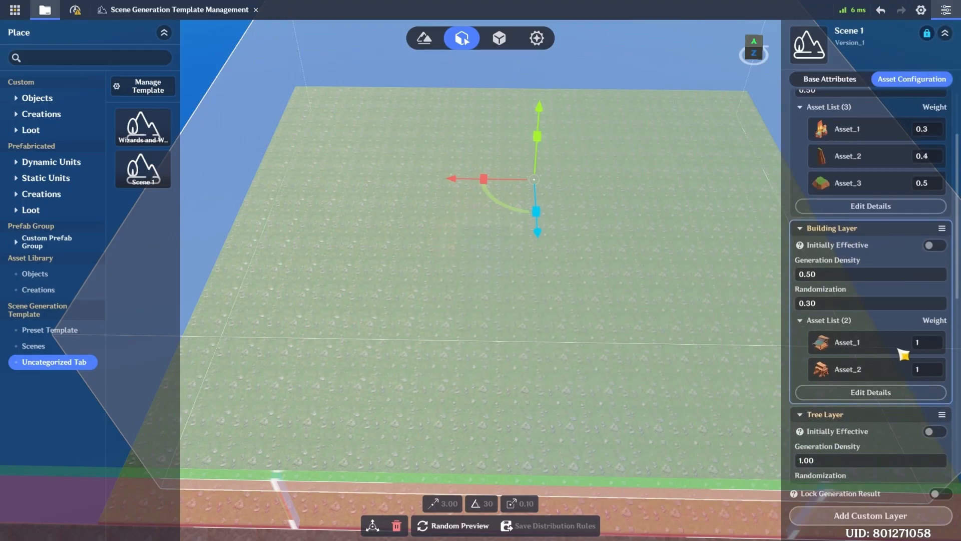
left_click(938, 331)
type("0.")
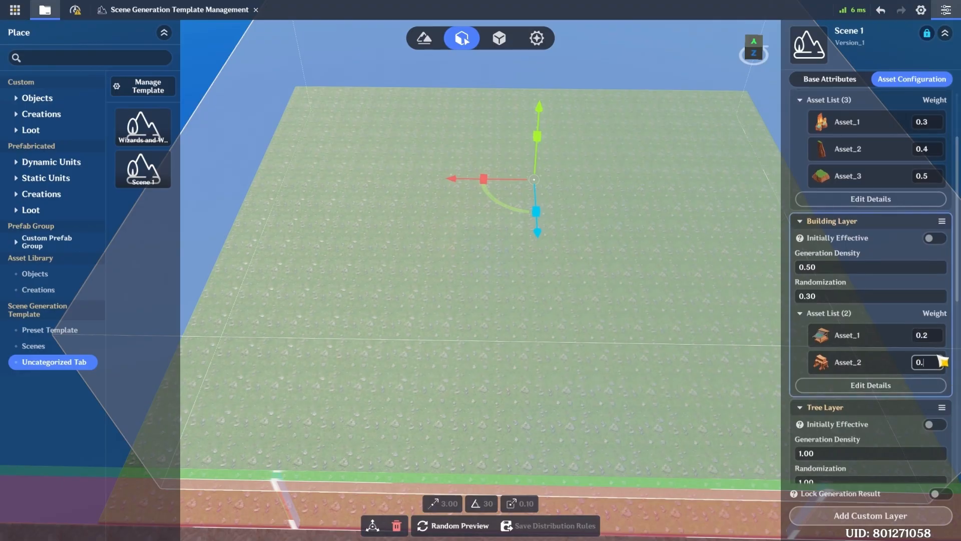
left_click(444, 529)
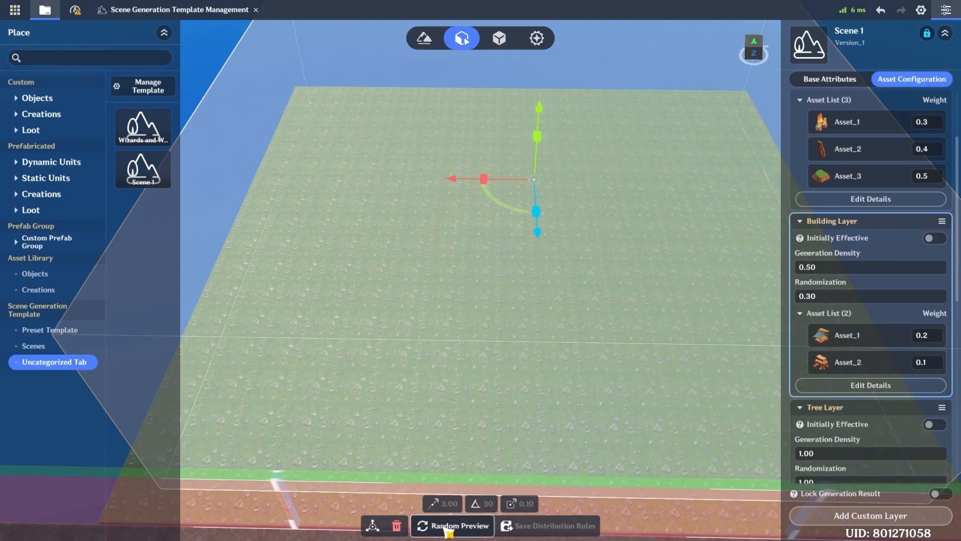
right_click_drag(541, 291, 561, 273)
left_click(453, 525)
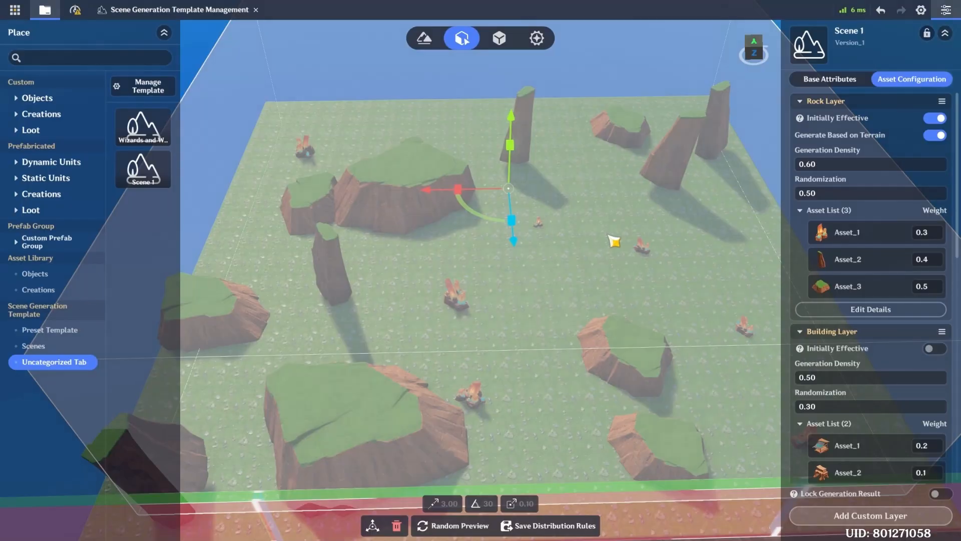
scroll(603, 276, "up", 2)
- Make the Building Layer initially effective, generate a random preview and inspect the placed buildings
scroll(815, 249, "down", 4)
left_click(934, 168)
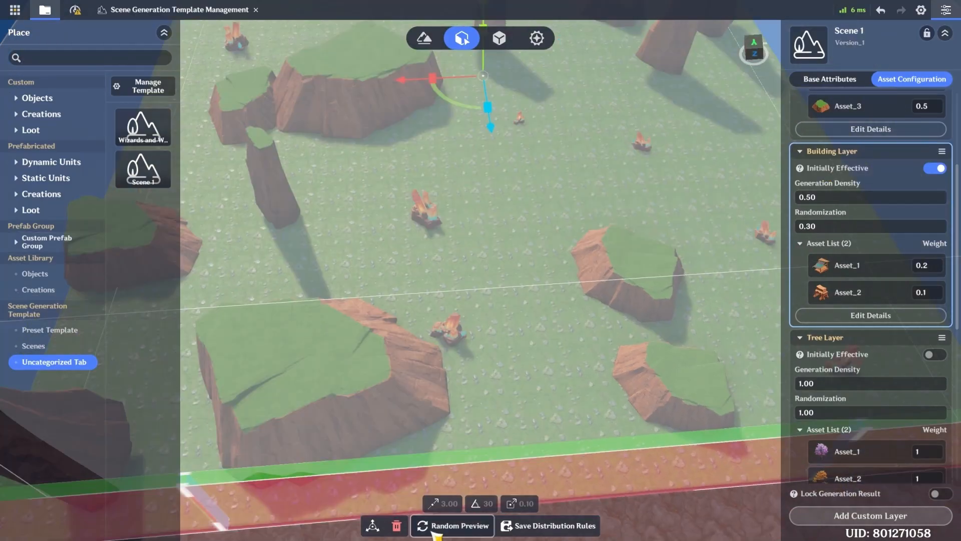
left_click(477, 523)
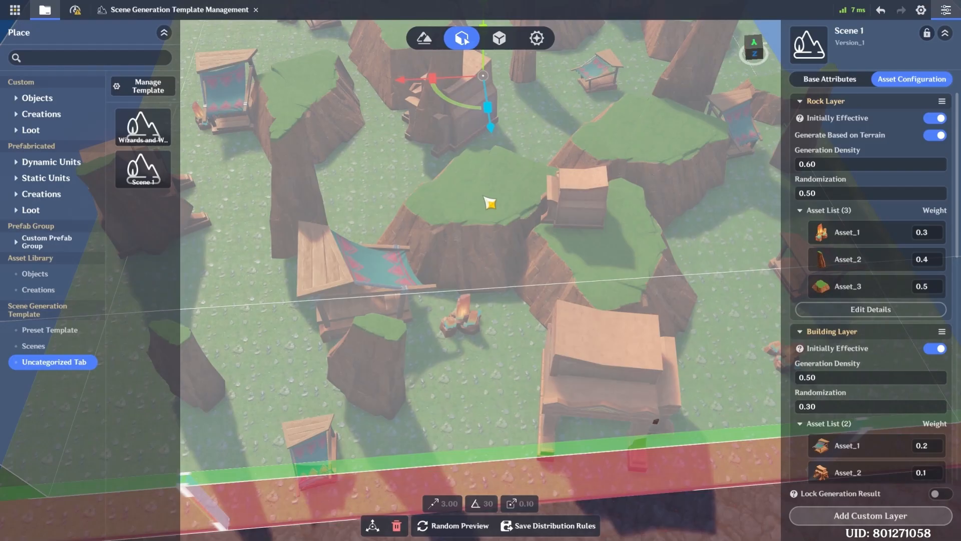
right_click_drag(490, 204, 384, 371)
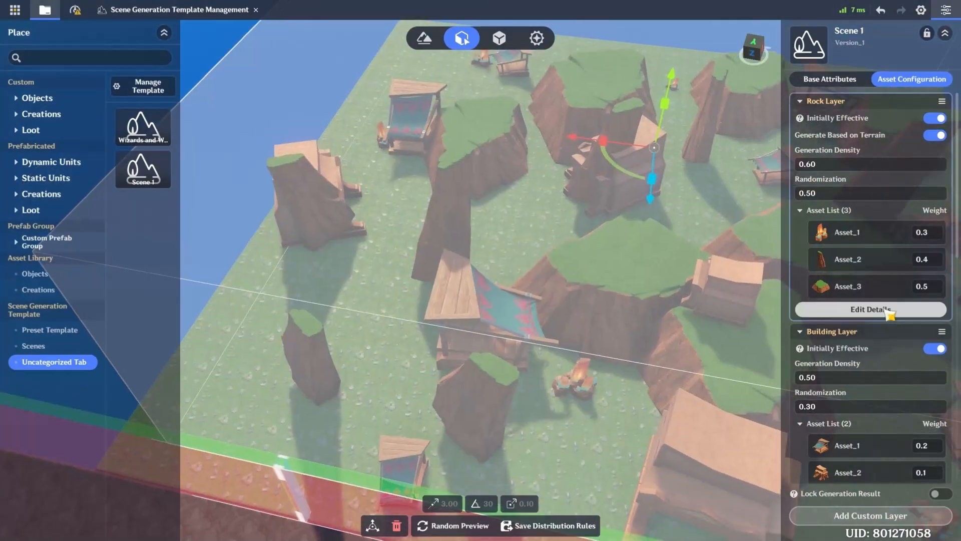
scroll(851, 280, "down", 3)
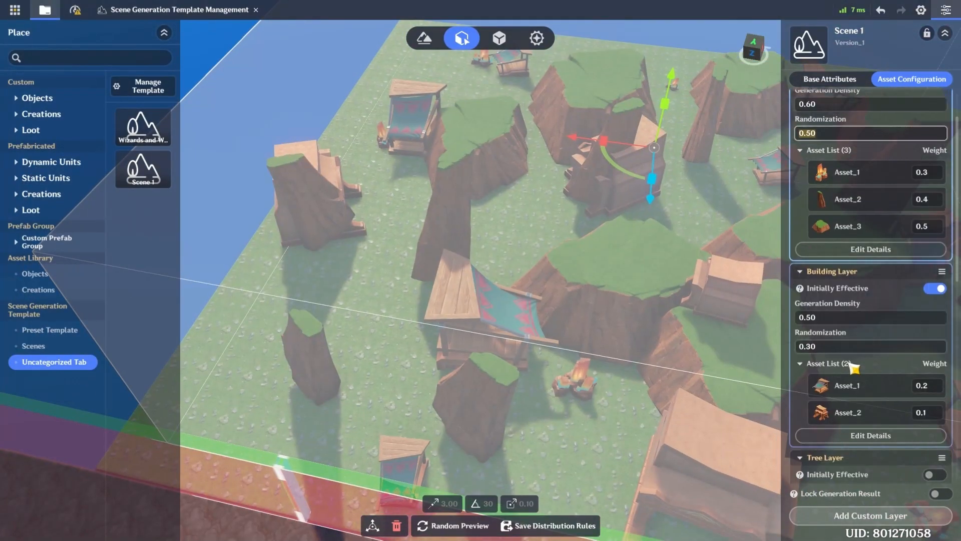
- Set the Building Layer's randomization to 0.20 and generate a random preview
left_click(857, 340)
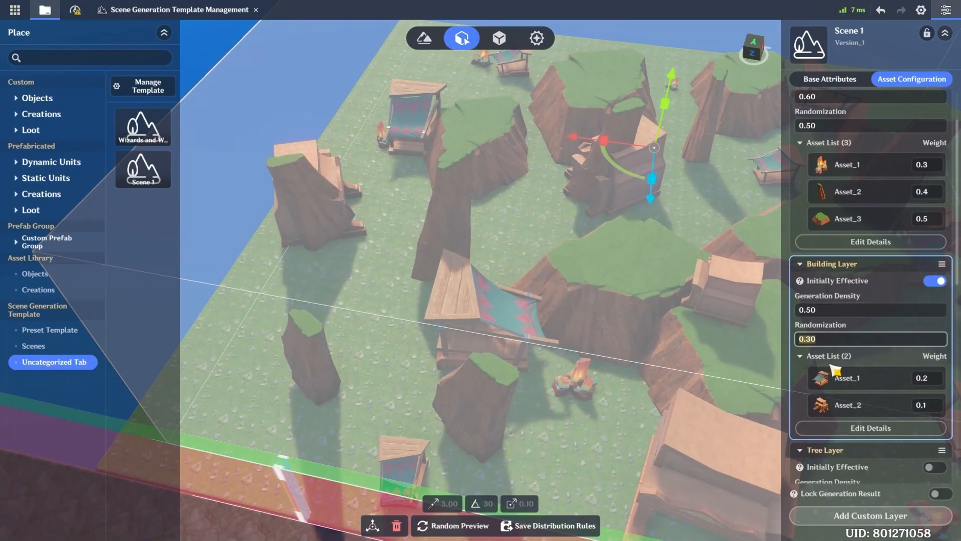
key("Return")
left_click(473, 529)
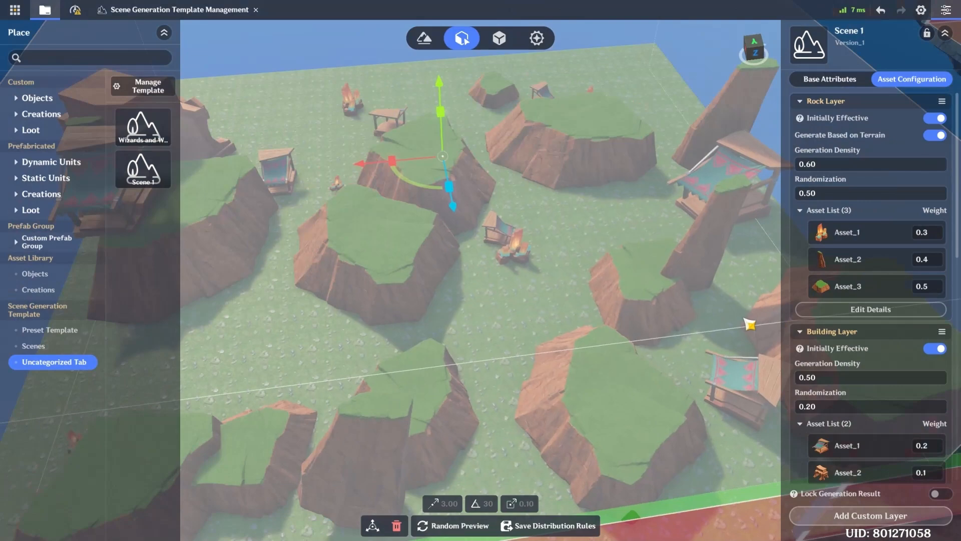
- Set the Building Layer's generation density to 0.20 and Asset_1's weight to 0.1, and generate a random preview
scroll(853, 399, "down", 1)
left_click(851, 343)
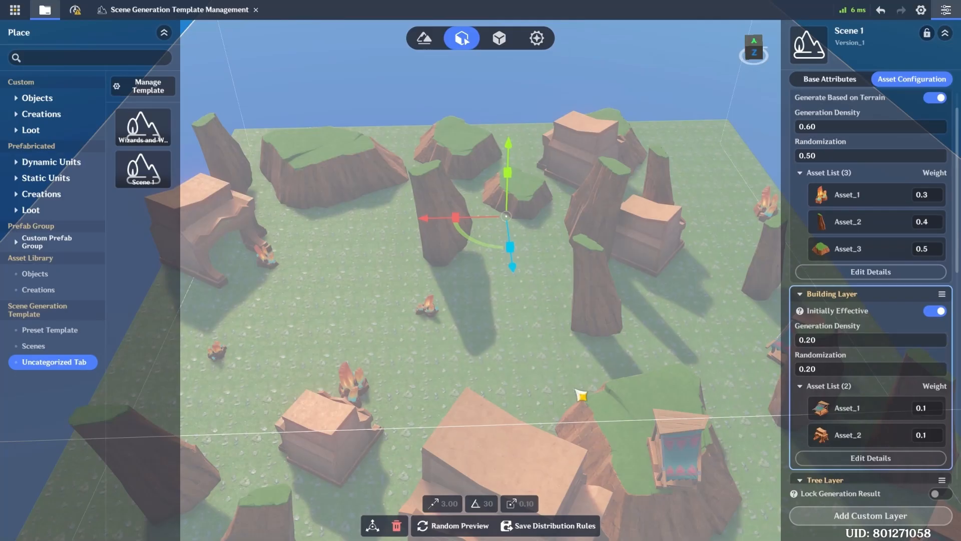
left_click(453, 525)
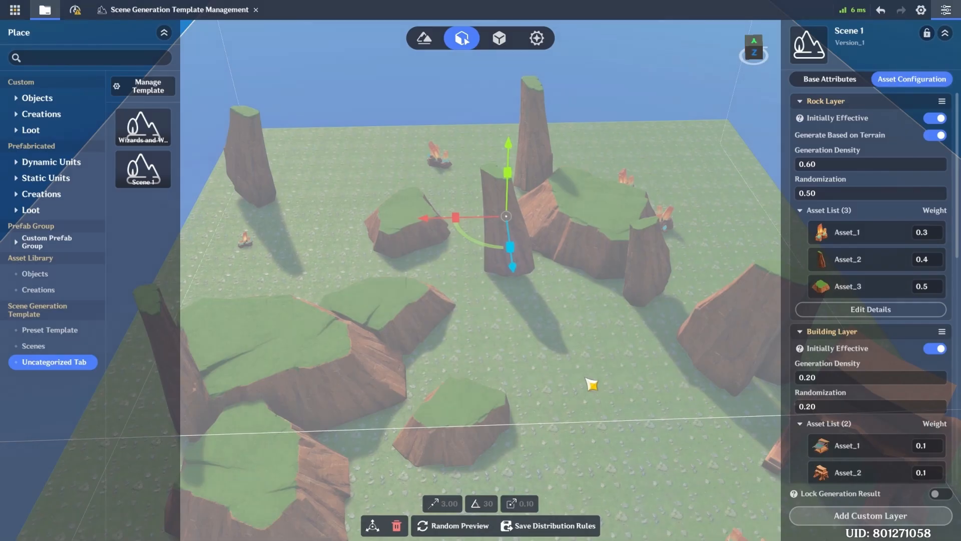
- Set the Building Layer's generation density to 0.30, generate a random preview and inspect the placed buildings
right_click_drag(582, 351, 698, 330)
right_click_drag(413, 286, 356, 166)
scroll(857, 382, "down", 1)
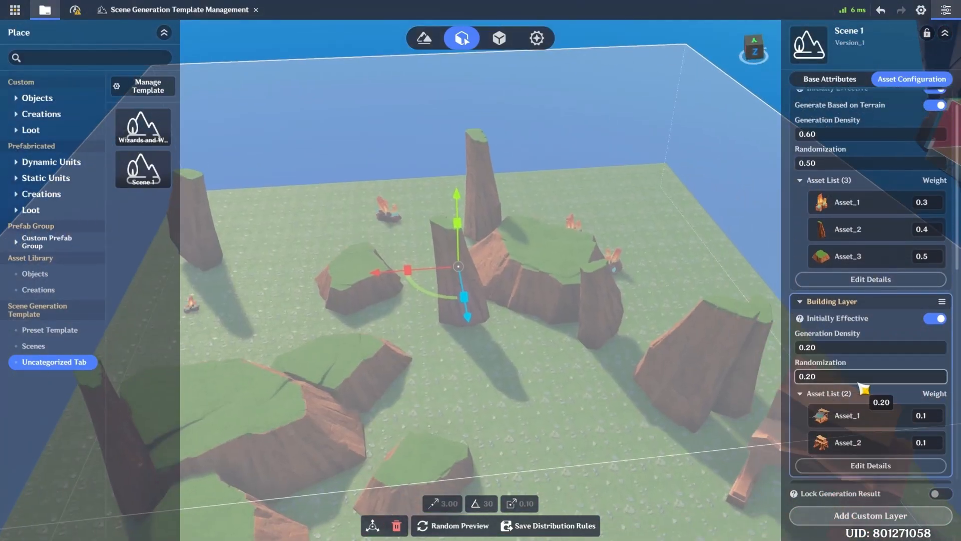
left_click(825, 349)
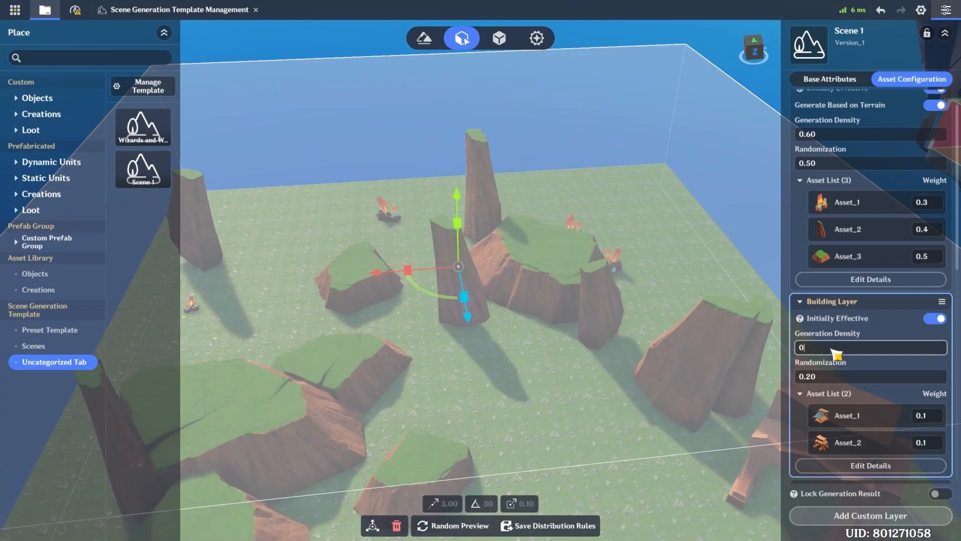
left_click(455, 525)
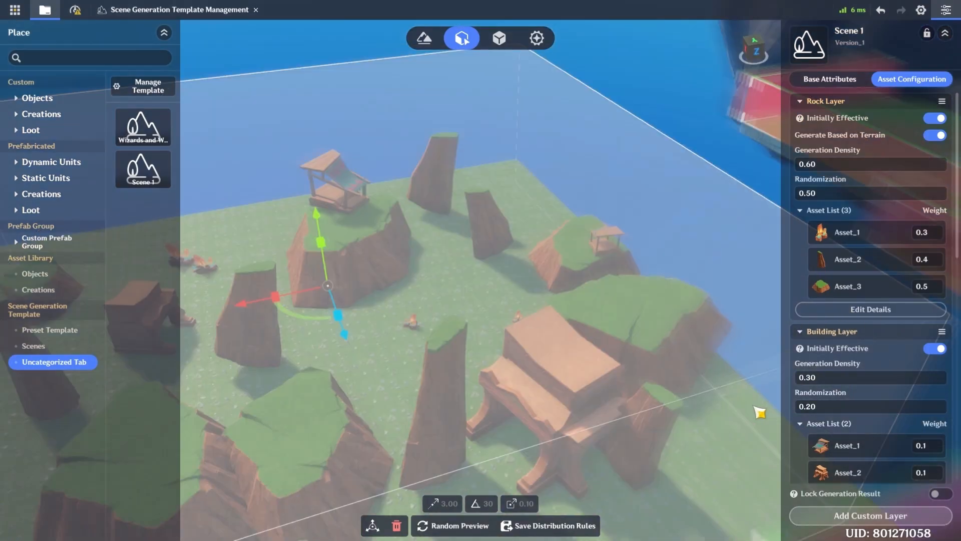
right_click_drag(755, 407, 762, 416)
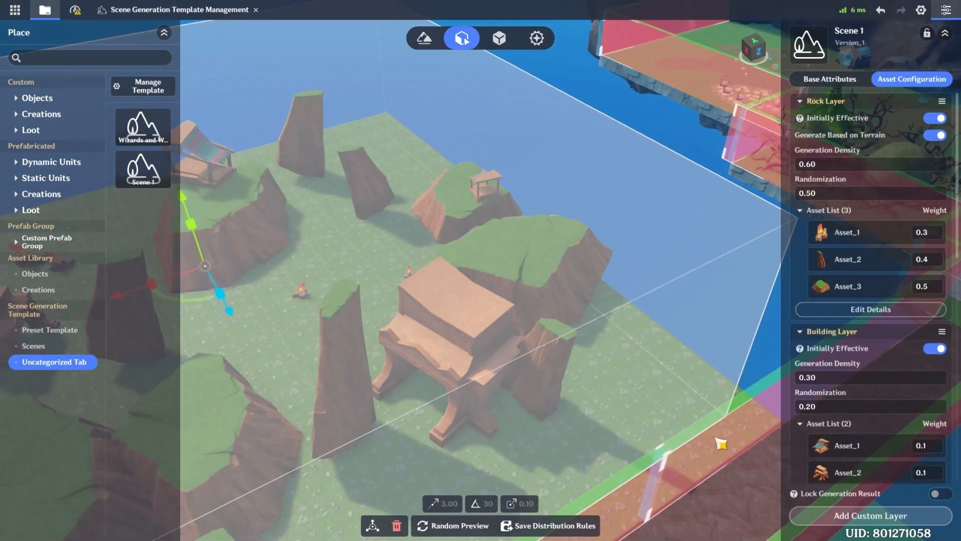
right_click_drag(423, 375, 227, 376)
- Make the Tree Layer initially effective
scroll(893, 365, "down", 4)
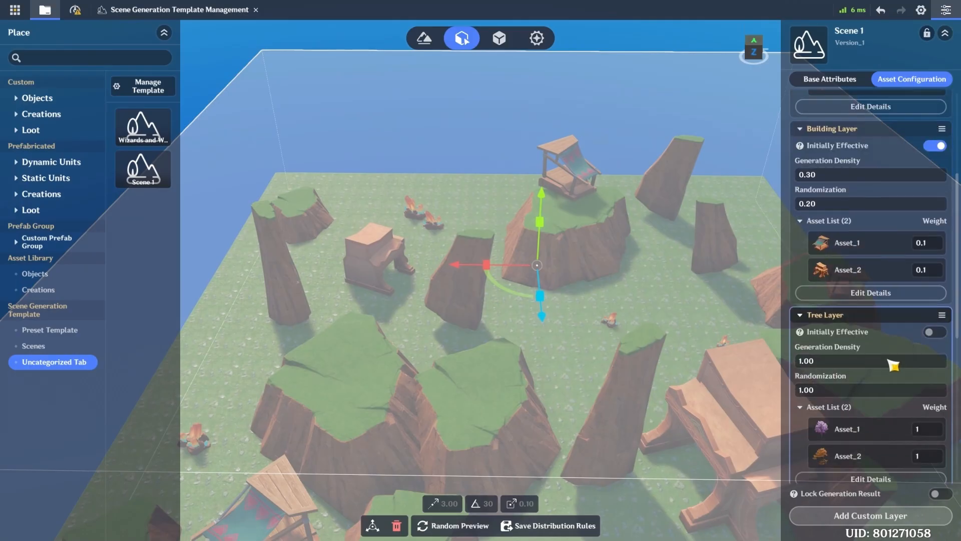
scroll(894, 365, "down", 5)
scroll(901, 204, "down", 1)
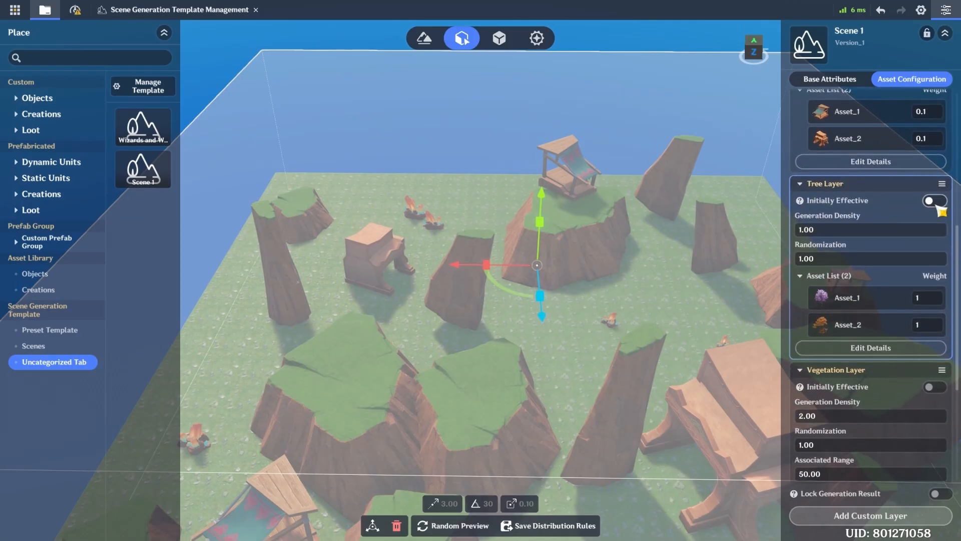
left_click(934, 201)
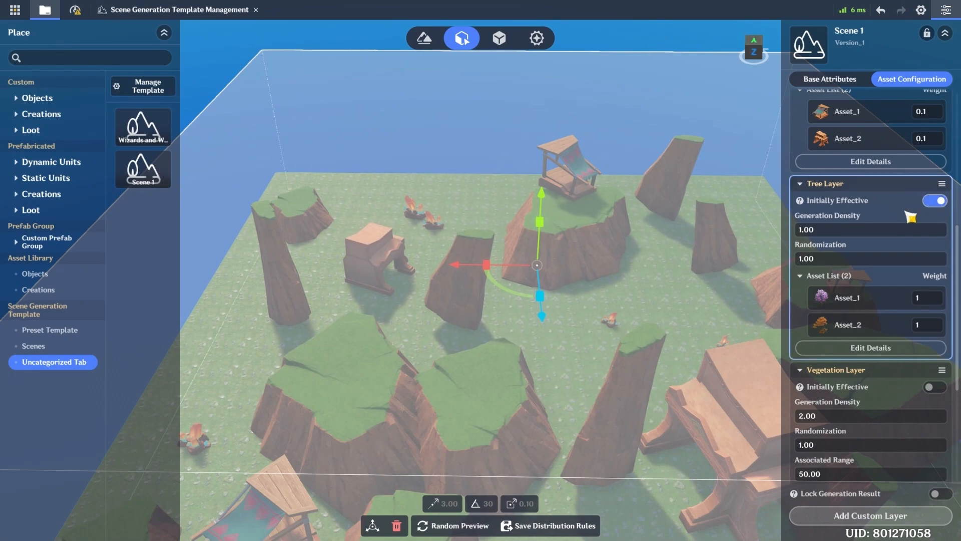
- Replace the Tree Layer's Asset_1 model with the Arbor tree, ID 20002696, and return to the layer configuration
left_click(874, 349)
left_click(703, 353)
scroll(701, 455, "down", 5)
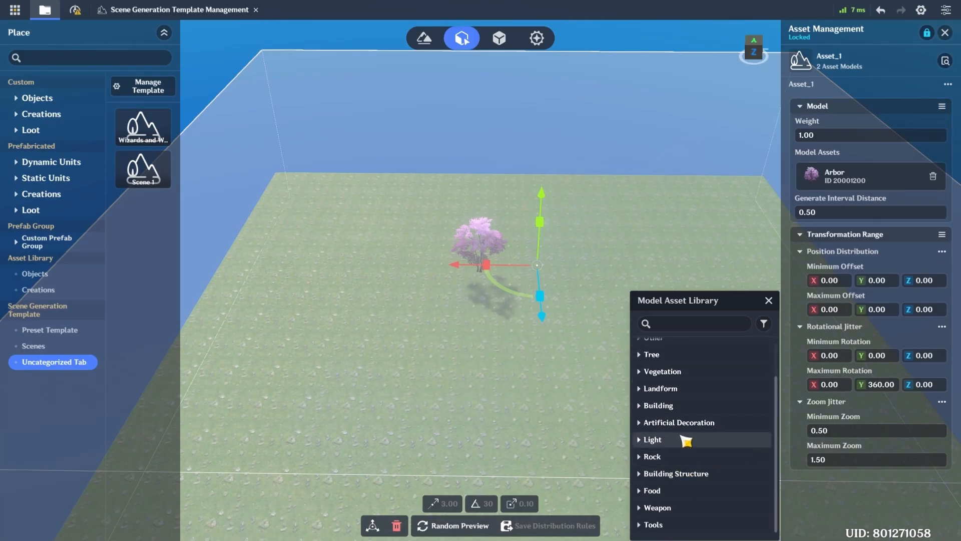
scroll(691, 363, "up", 1)
left_click(690, 357)
scroll(711, 441, "down", 5)
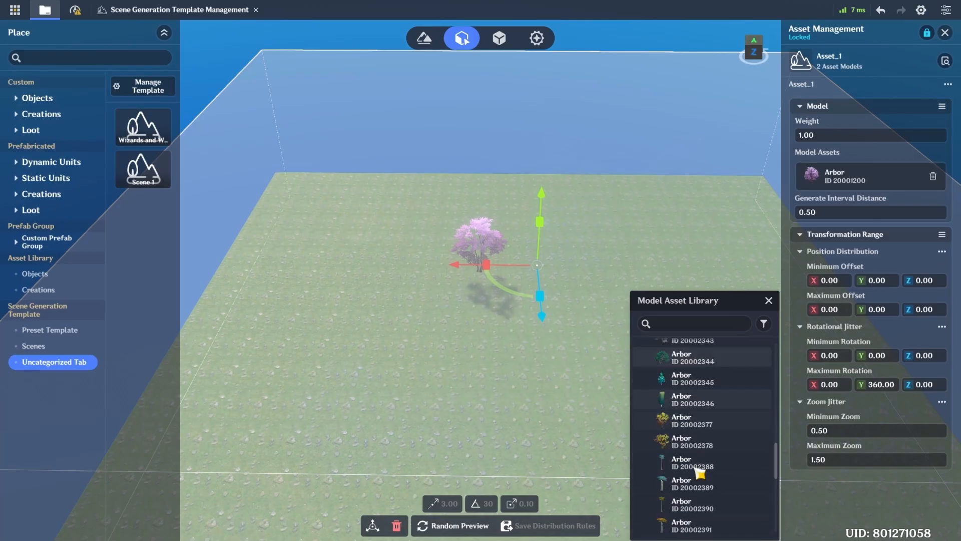
scroll(731, 481, "up", 3)
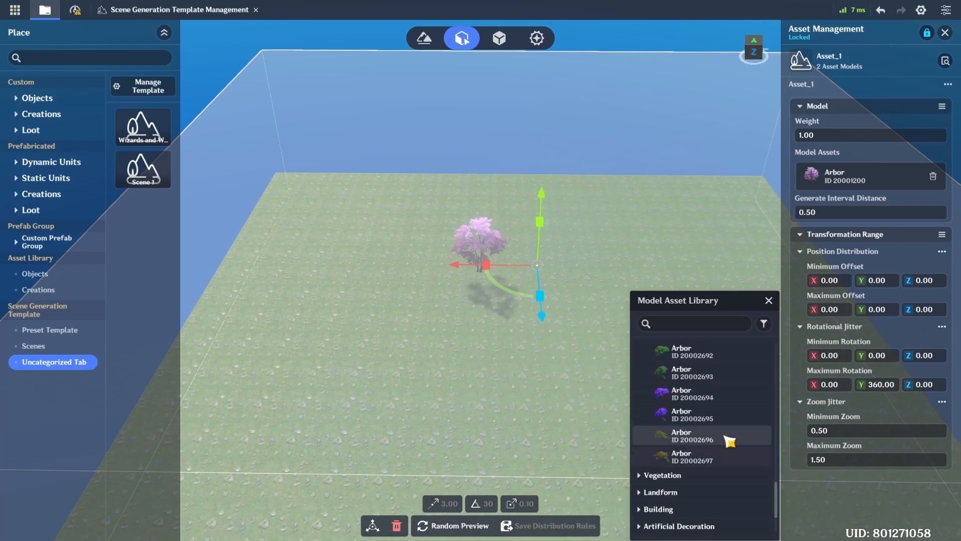
scroll(711, 463, "up", 5)
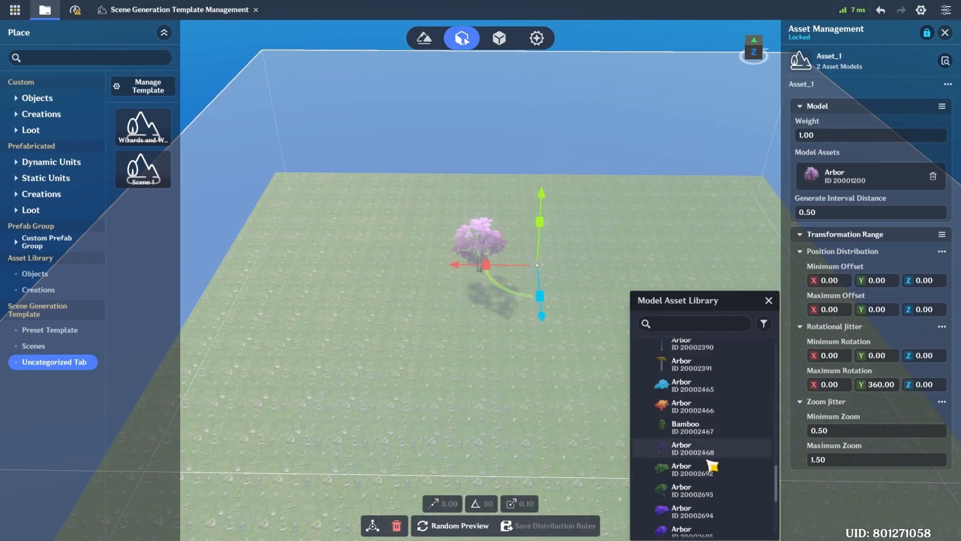
scroll(711, 415, "up", 6)
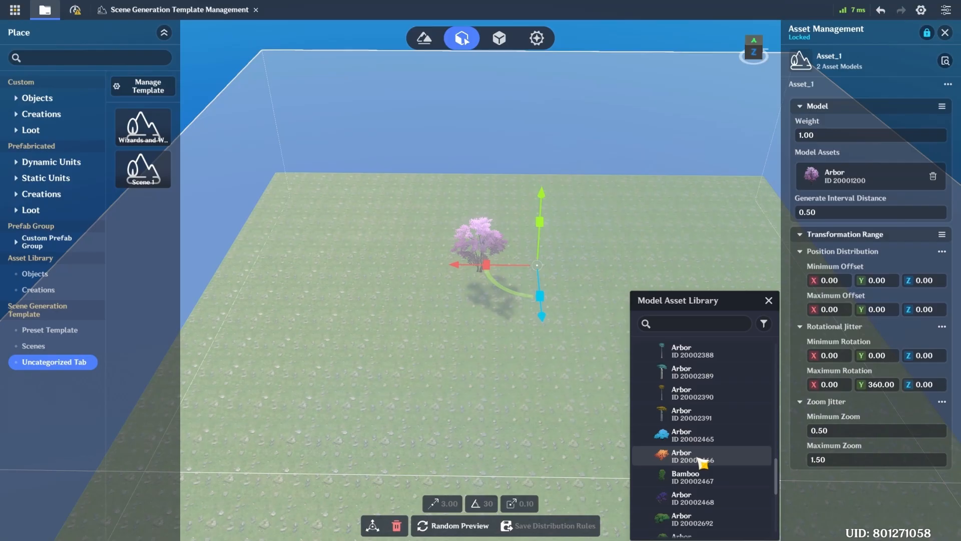
scroll(706, 465, "up", 8)
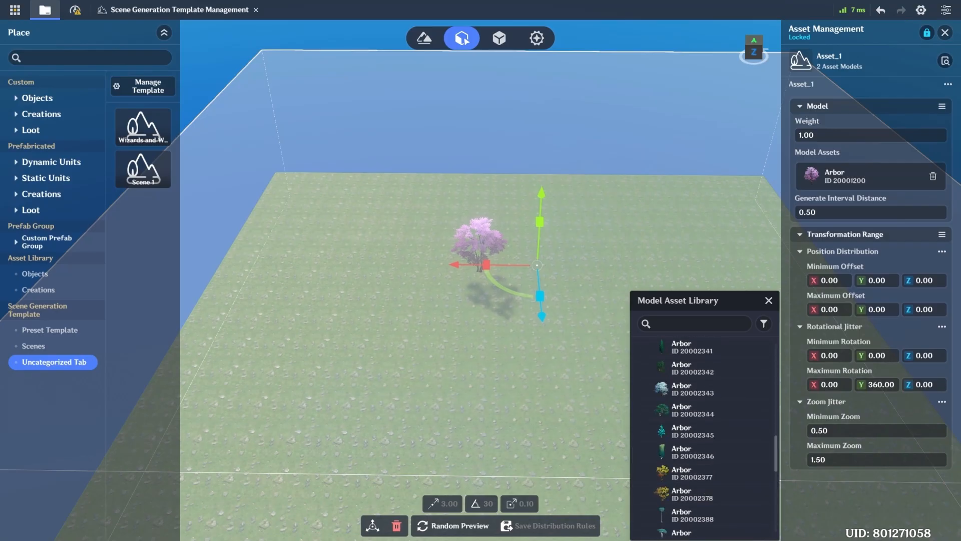
scroll(711, 453, "up", 1)
scroll(713, 461, "down", 15)
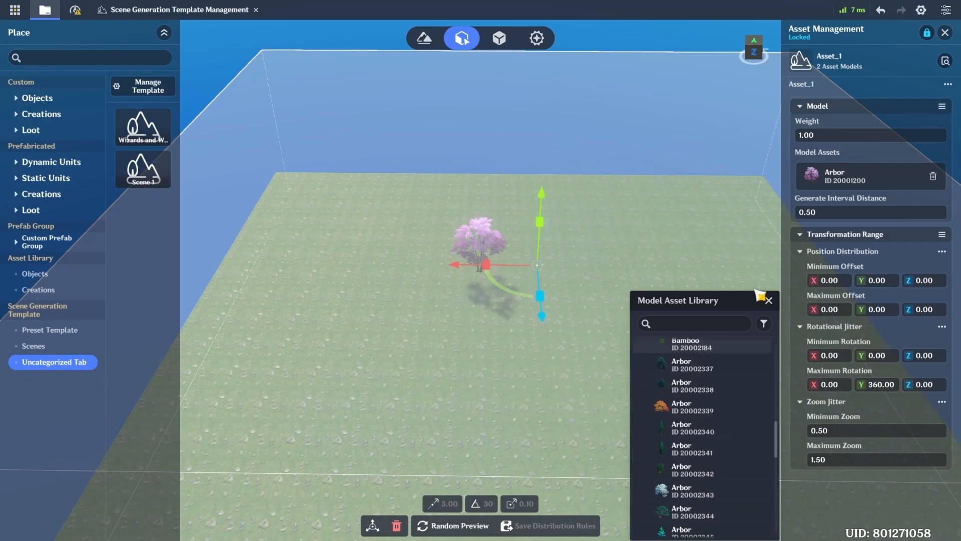
scroll(723, 445, "up", 1)
left_click(717, 450)
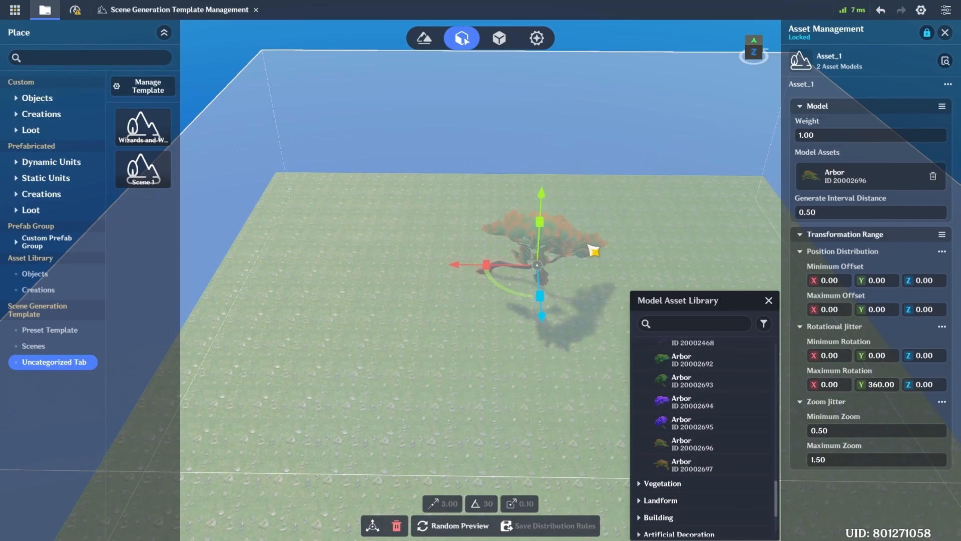
left_click(857, 204)
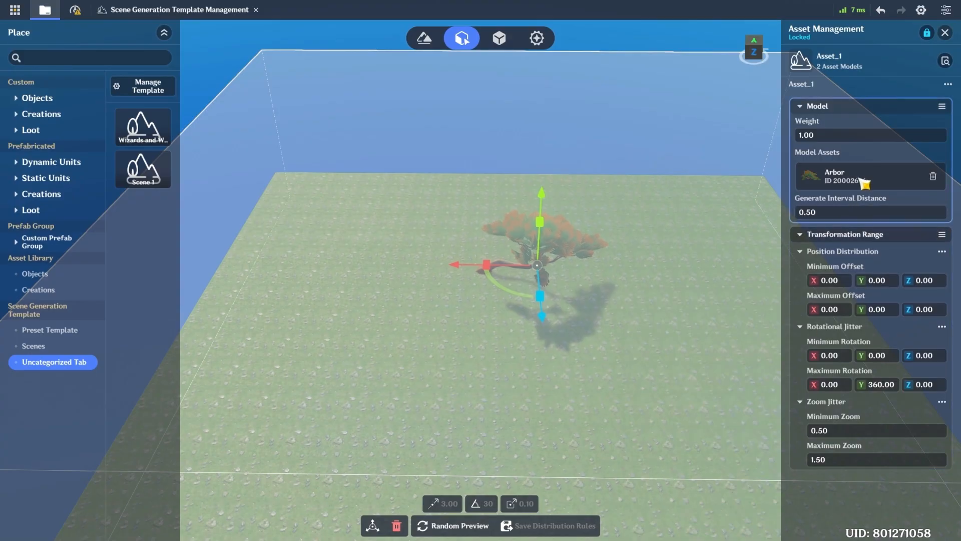
left_click(945, 32)
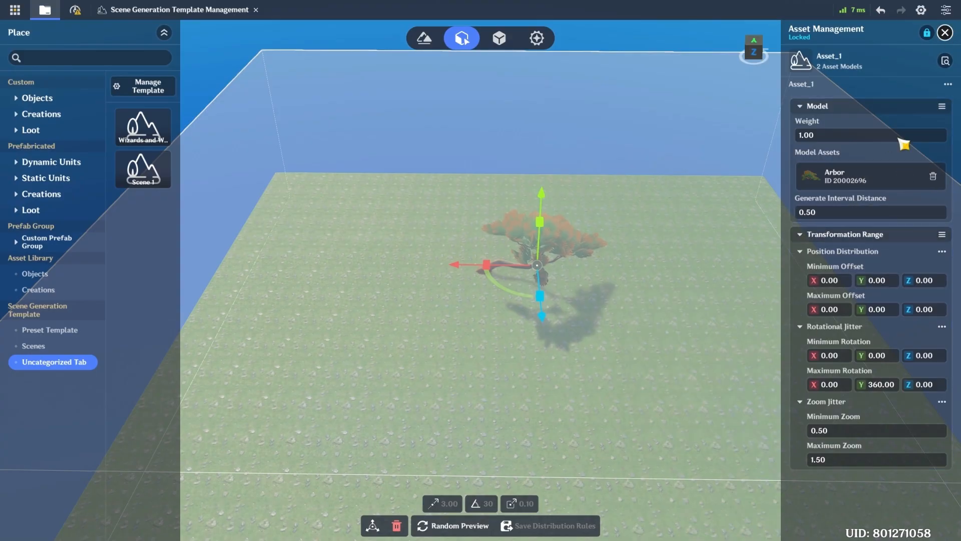
- Replace the Tree Layer's Asset_2 model with the Arbor tree, ID 20002697, and return to the layer configuration
scroll(848, 427, "down", 7)
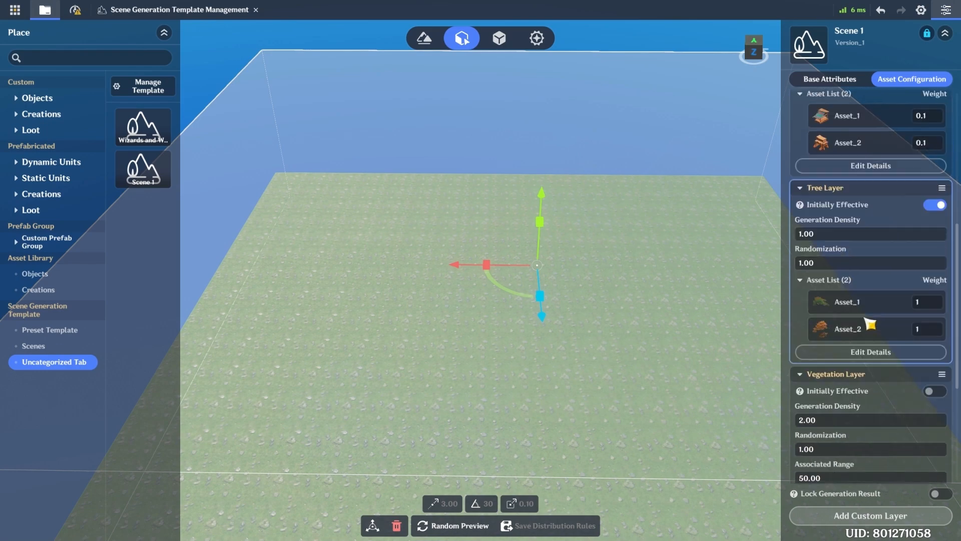
left_click(871, 334)
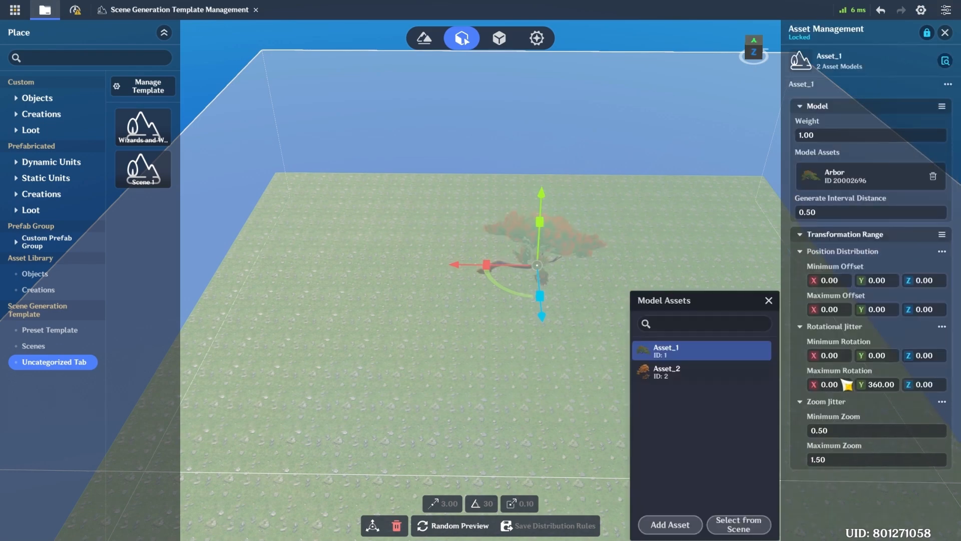
left_click(693, 373)
left_click(873, 189)
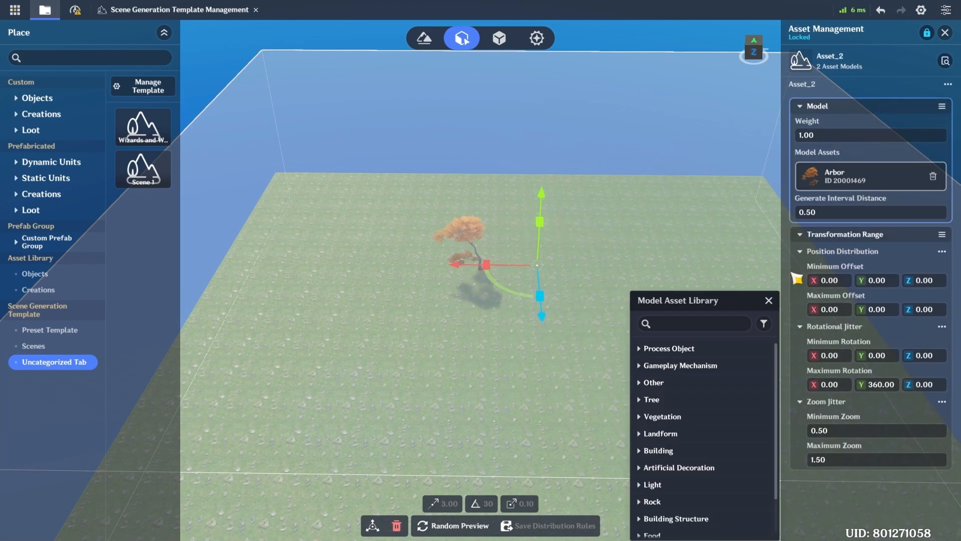
scroll(707, 495, "down", 3)
left_click(682, 353)
scroll(694, 432, "down", 10)
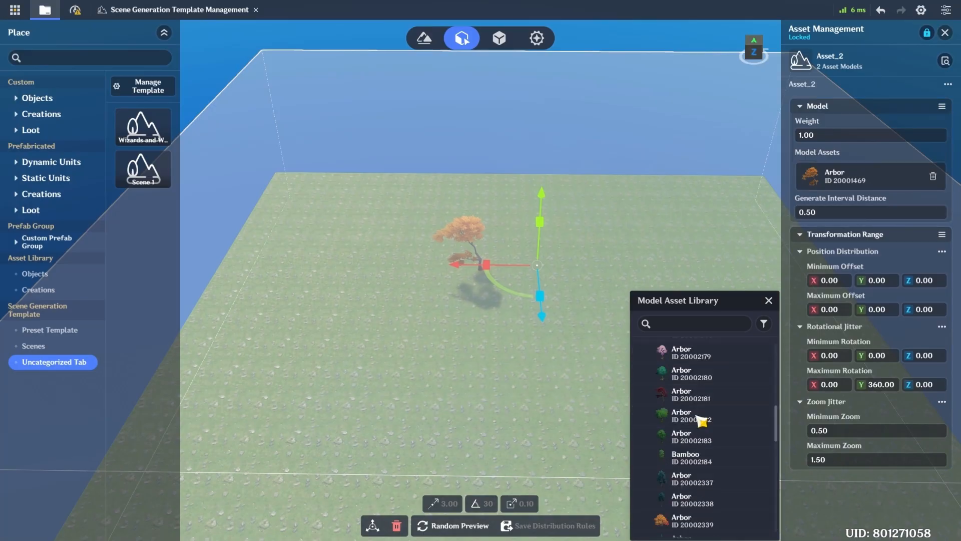
scroll(690, 425, "up", 3)
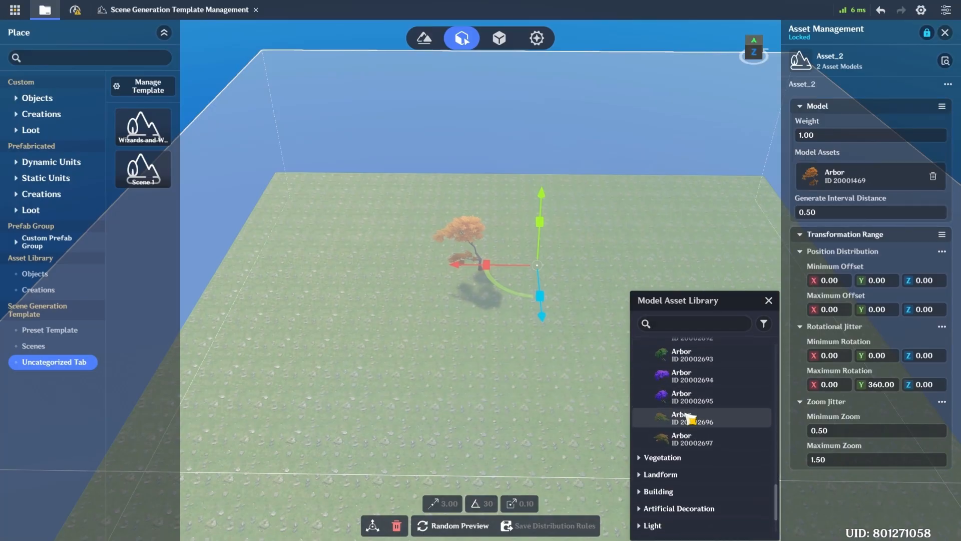
left_click(690, 423)
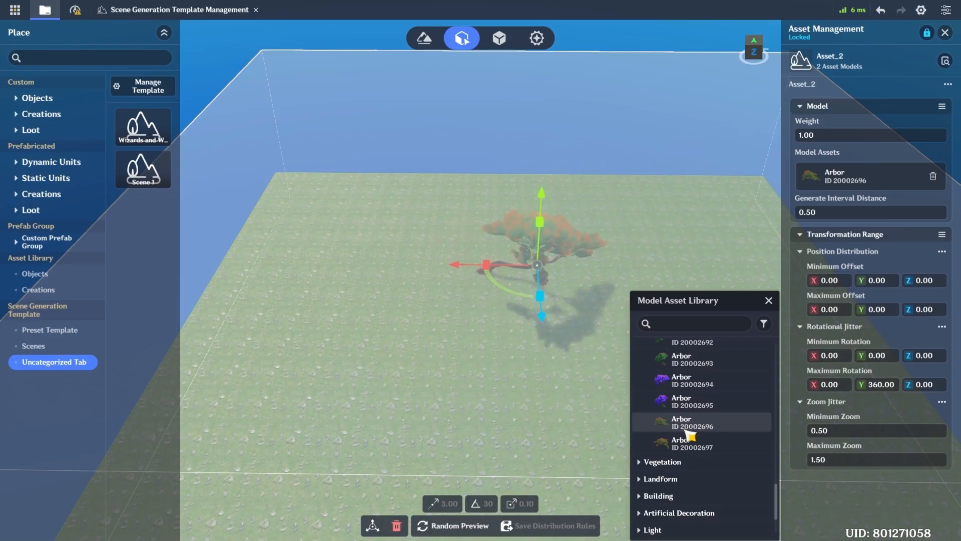
left_click(690, 443)
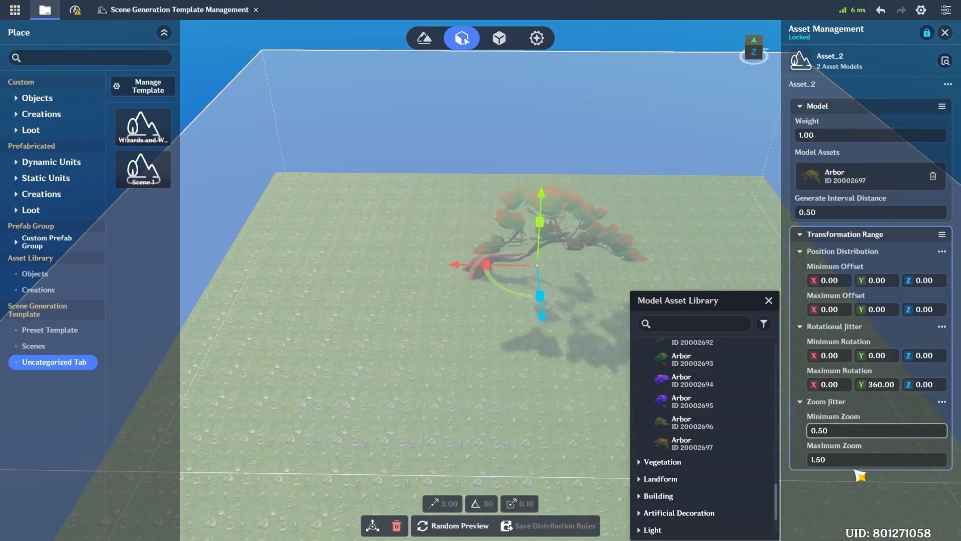
left_click(891, 404)
left_click(846, 135)
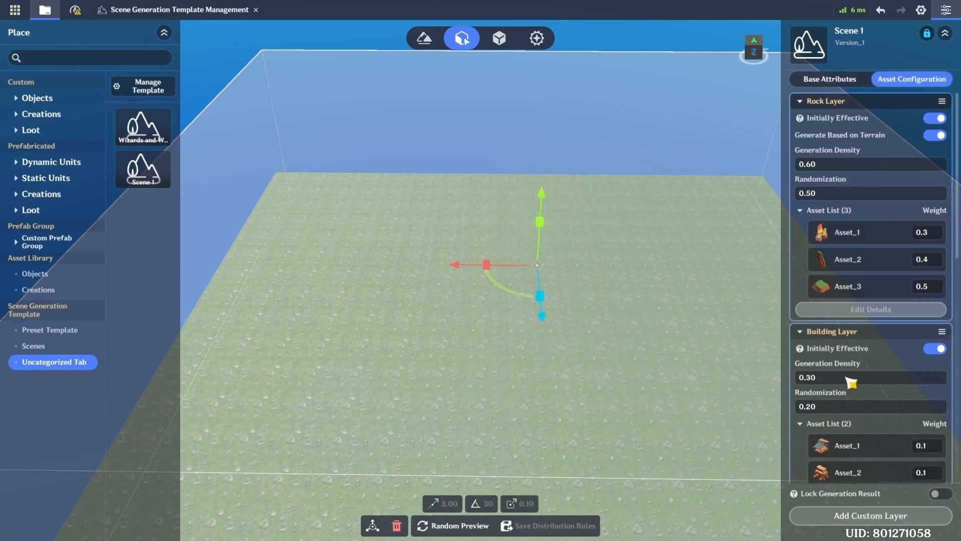
- Collapse the Rock Layer and Building Layer settings, generate a random preview and inspect the placed trees
left_click(860, 101)
left_click(853, 120)
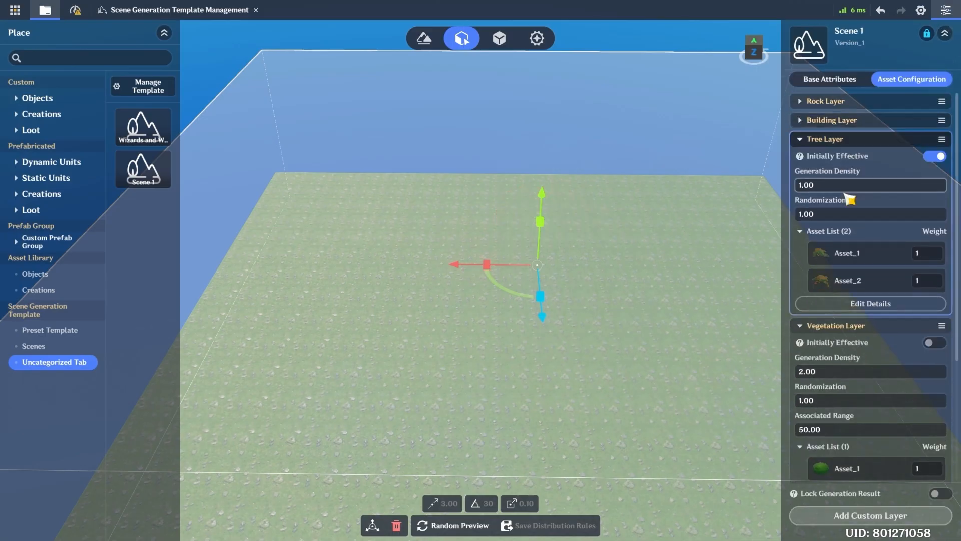
left_click(456, 531)
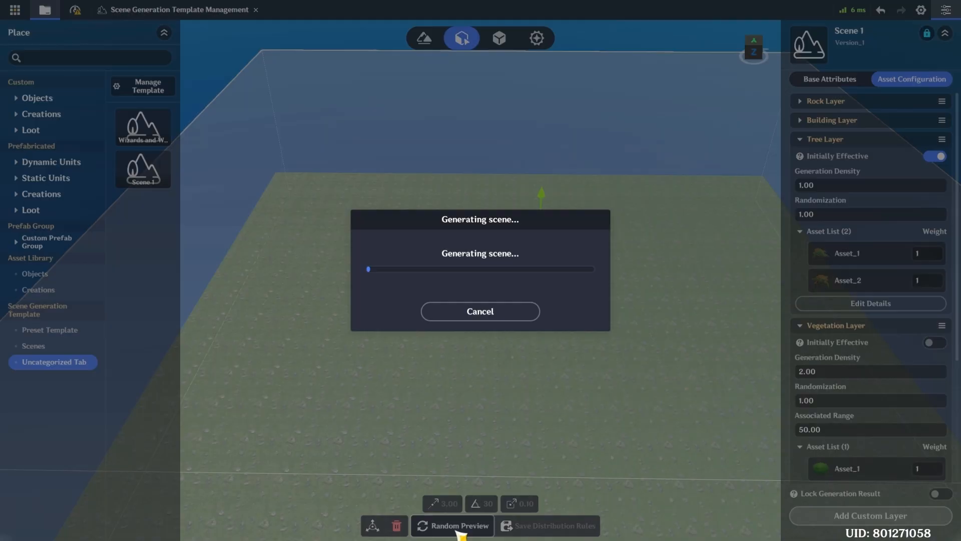
scroll(596, 368, "down", 5)
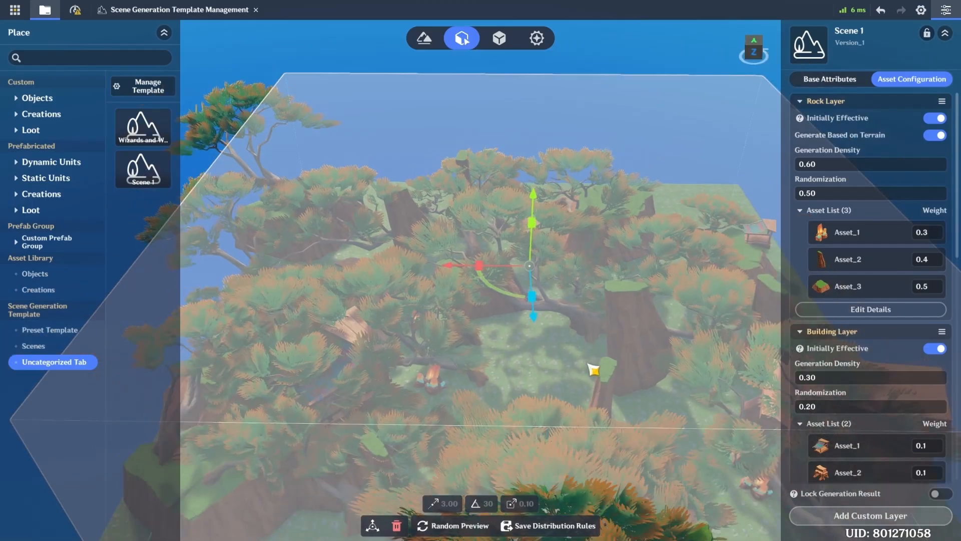
right_click_drag(603, 384, 591, 341)
- Set the Tree Layer's generation density to 0.5, generate a random preview and inspect the tree coverage
scroll(811, 386, "down", 5)
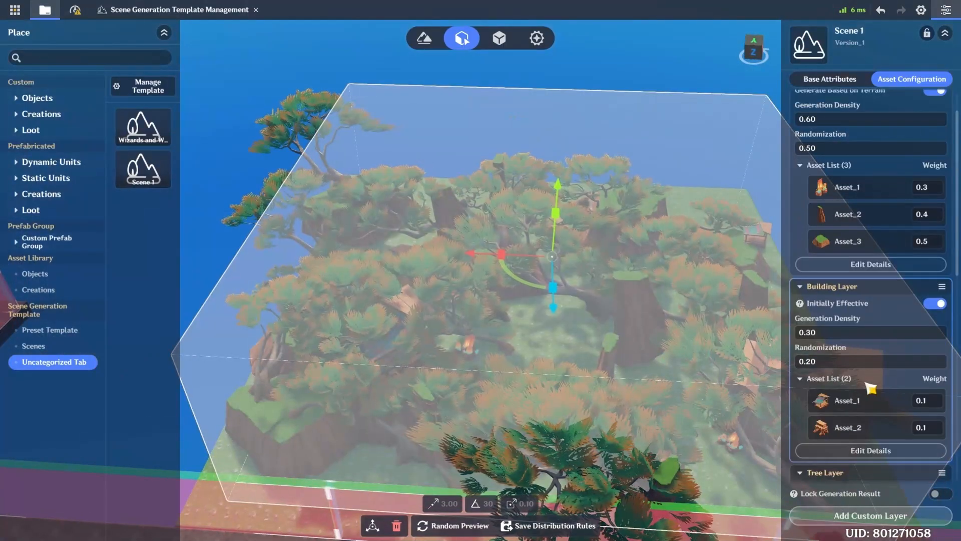
scroll(861, 295, "down", 1)
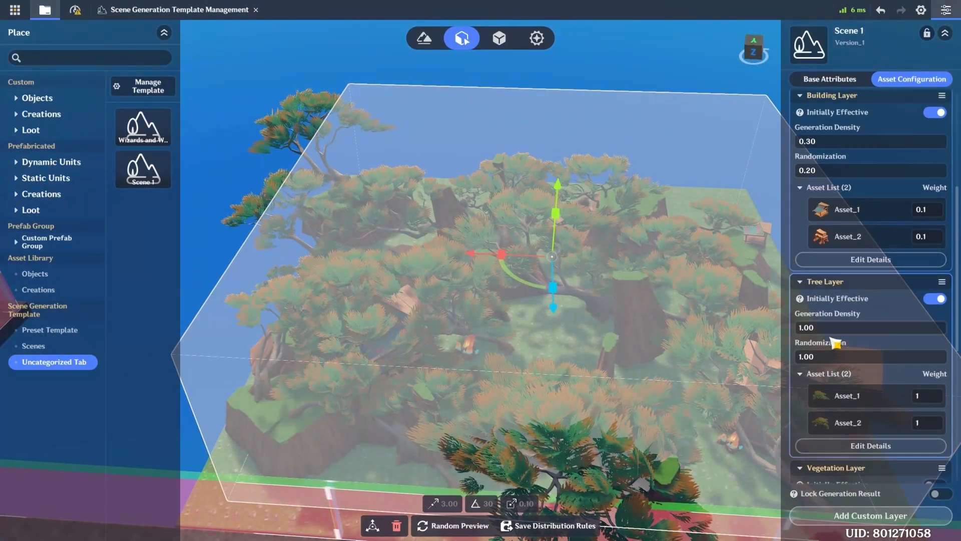
type("0.")
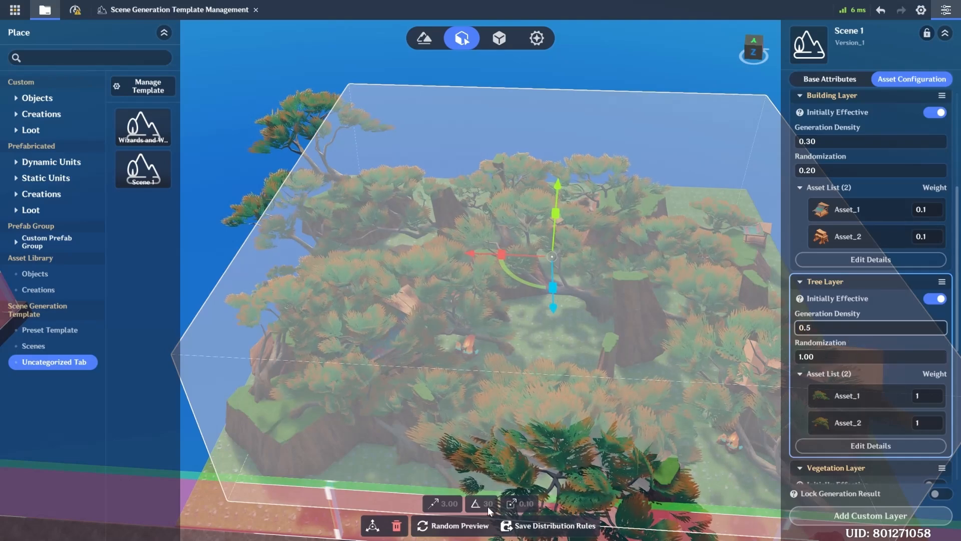
left_click(458, 525)
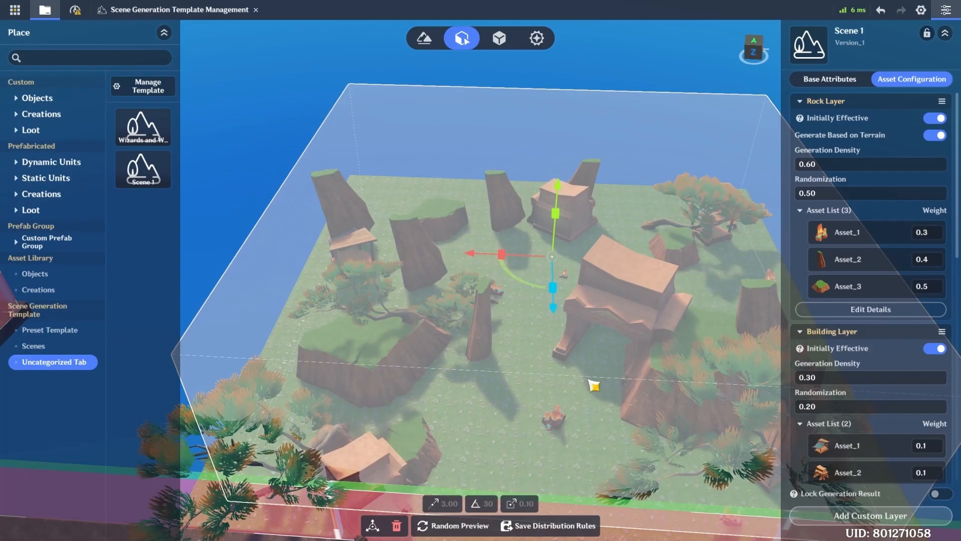
right_click_drag(585, 363, 668, 343)
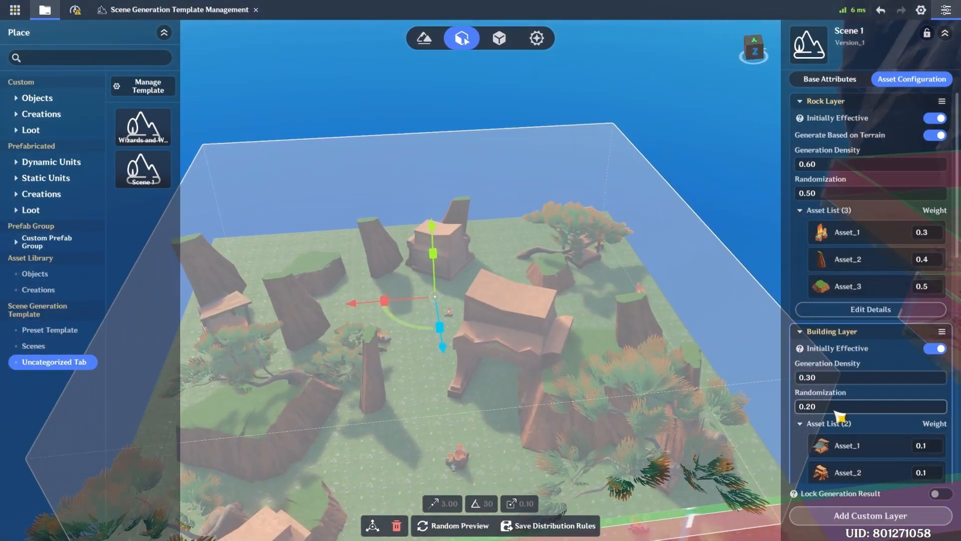
- Set the Tree Layer's generation density to 0.60
scroll(844, 349, "down", 5)
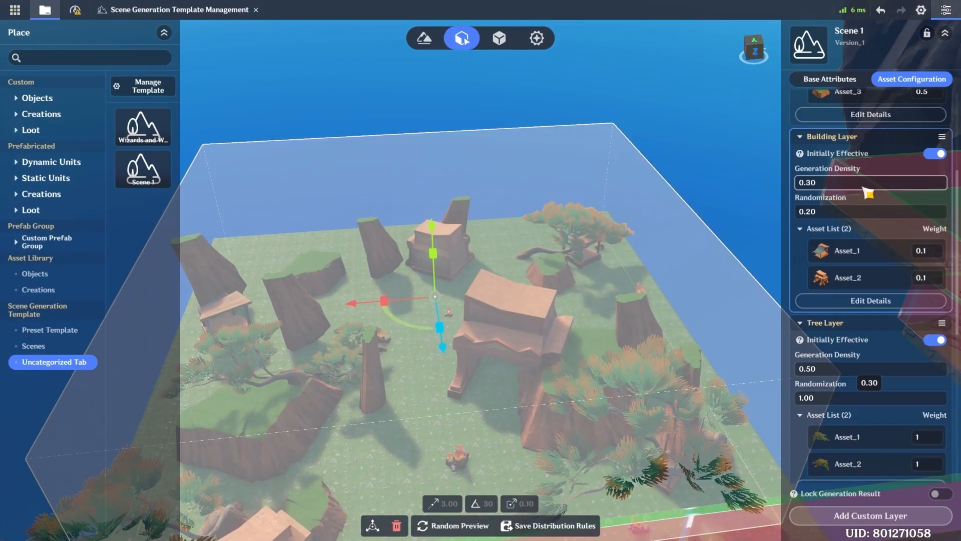
left_click(842, 331)
type("0.")
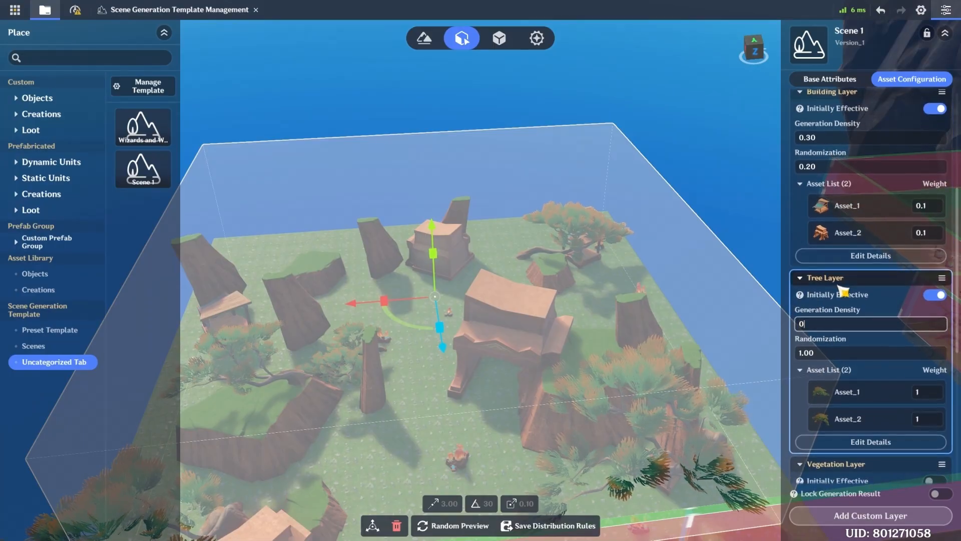
type("60")
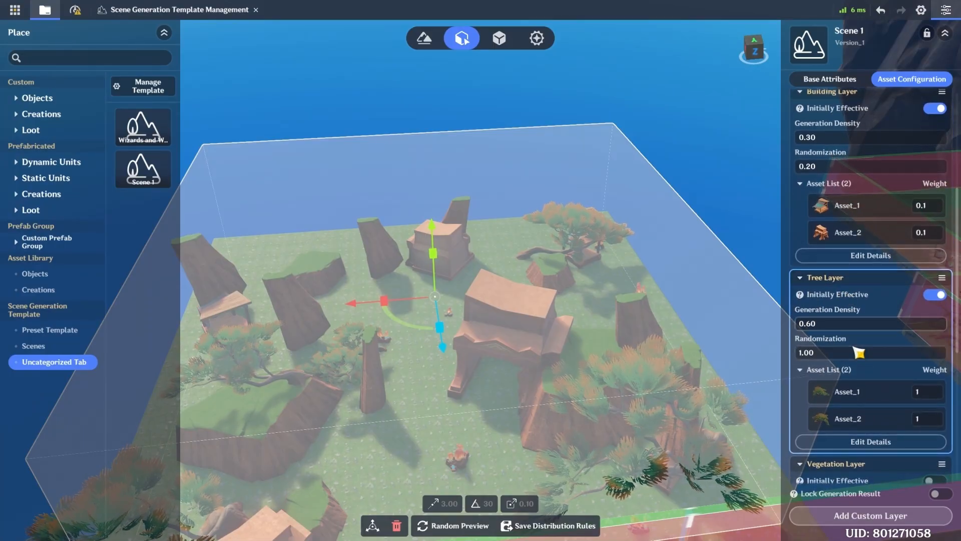
- Make the Vegetation Layer initially effective and set its generation density to 1.00
scroll(859, 353, "down", 5)
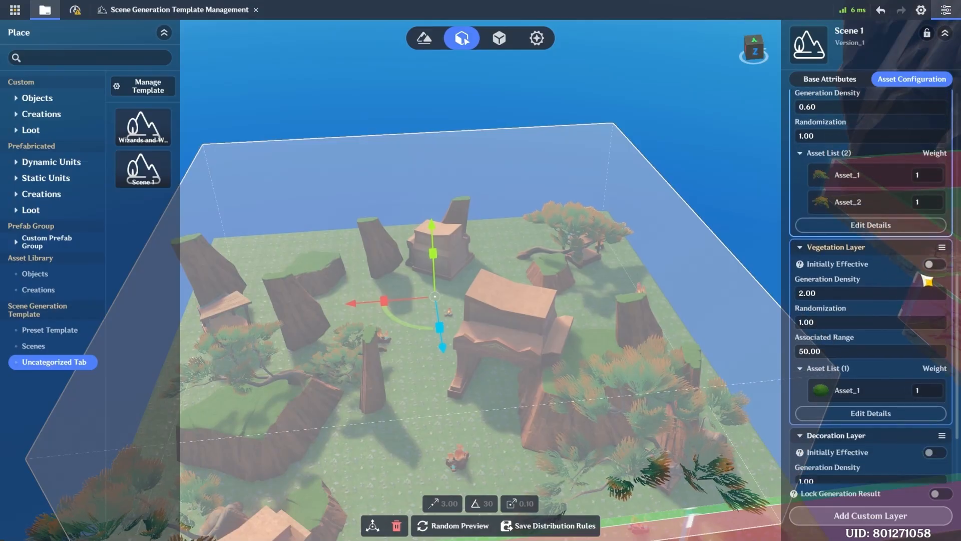
left_click(934, 258)
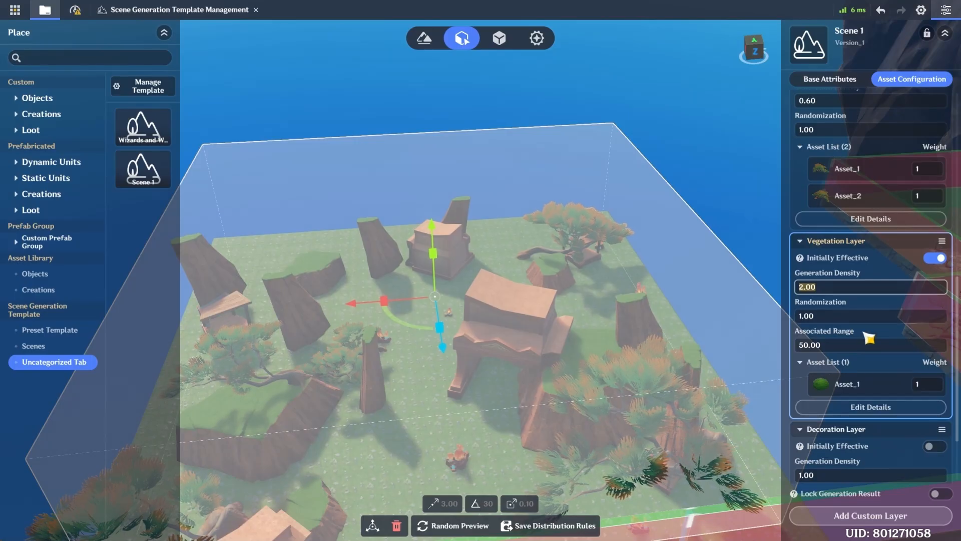
left_click(852, 347)
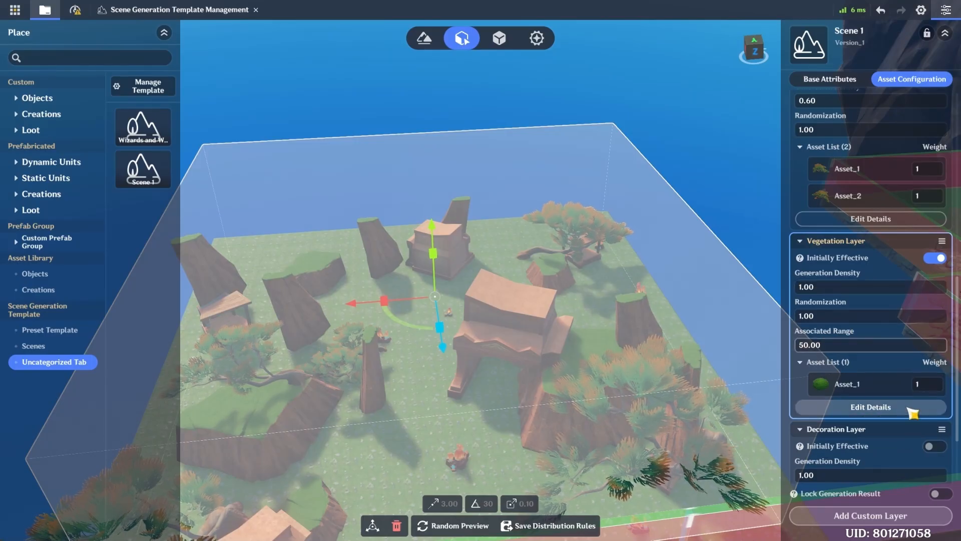
- Replace the Vegetation Layer's Asset_1 model with the Shrub, ID 20002691, from the Vegetation models
left_click(883, 382)
left_click(813, 187)
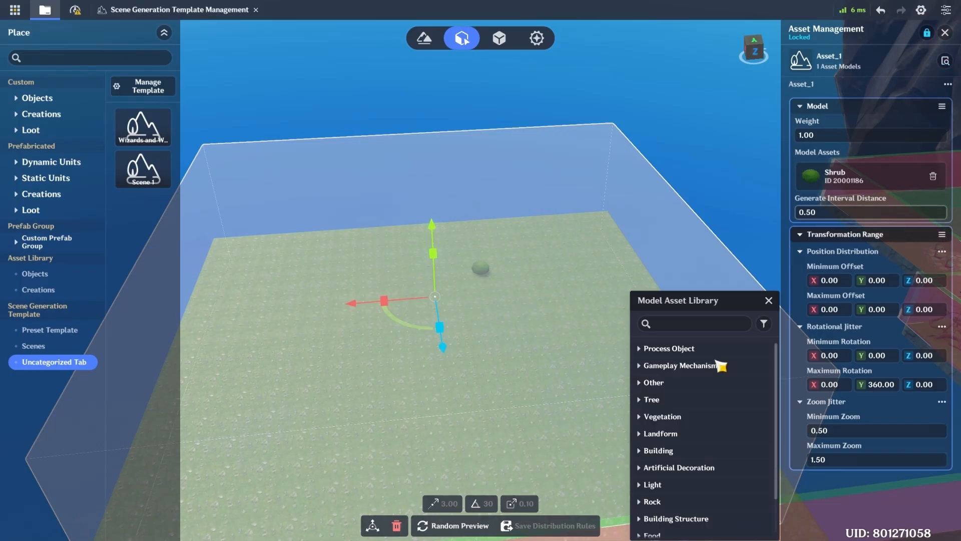
scroll(672, 446, "up", 1)
scroll(686, 416, "up", 1)
left_click(691, 389)
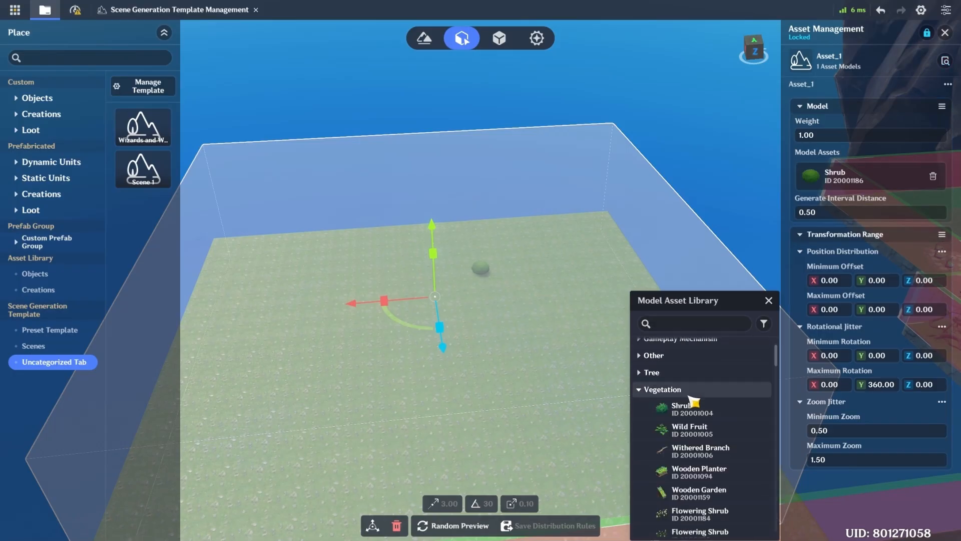
scroll(711, 425, "down", 5)
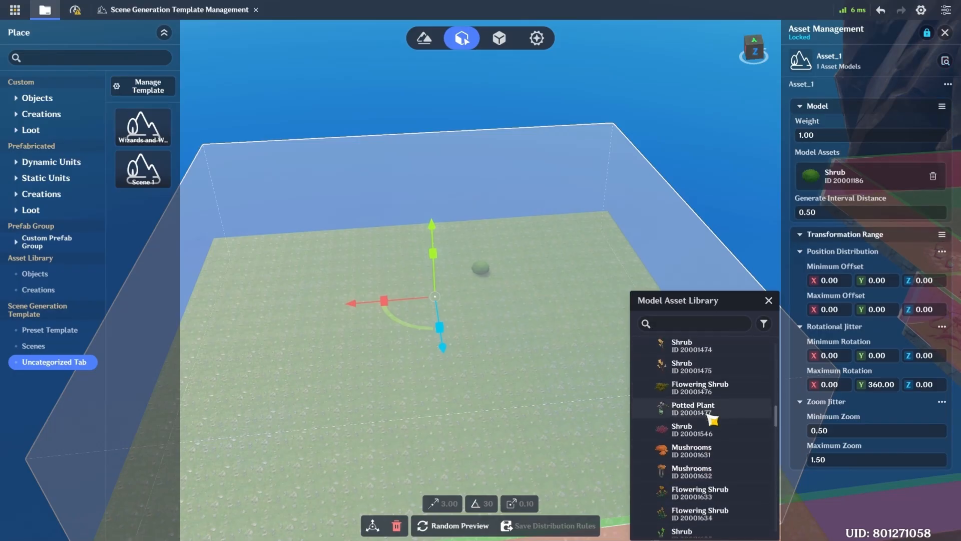
scroll(709, 400, "down", 7)
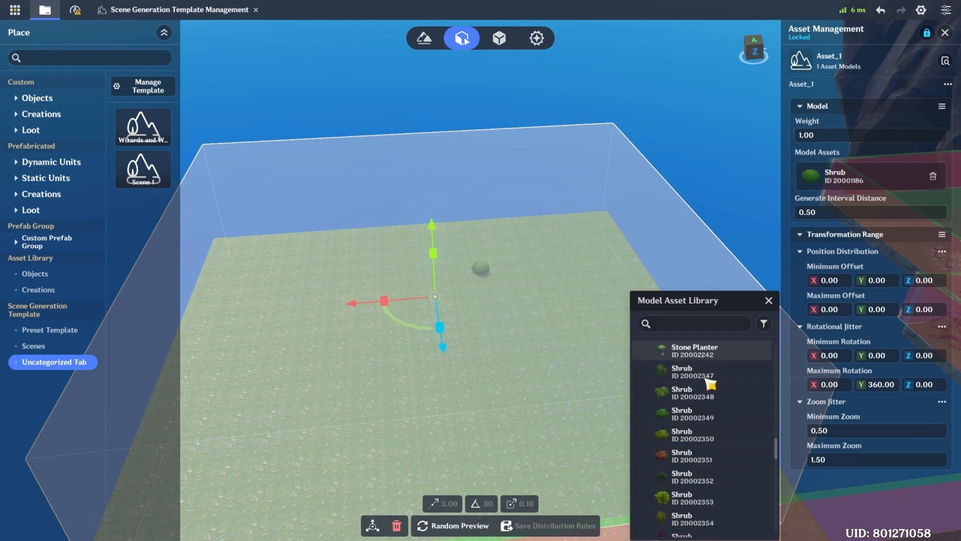
scroll(703, 461, "down", 9)
scroll(700, 475, "down", 9)
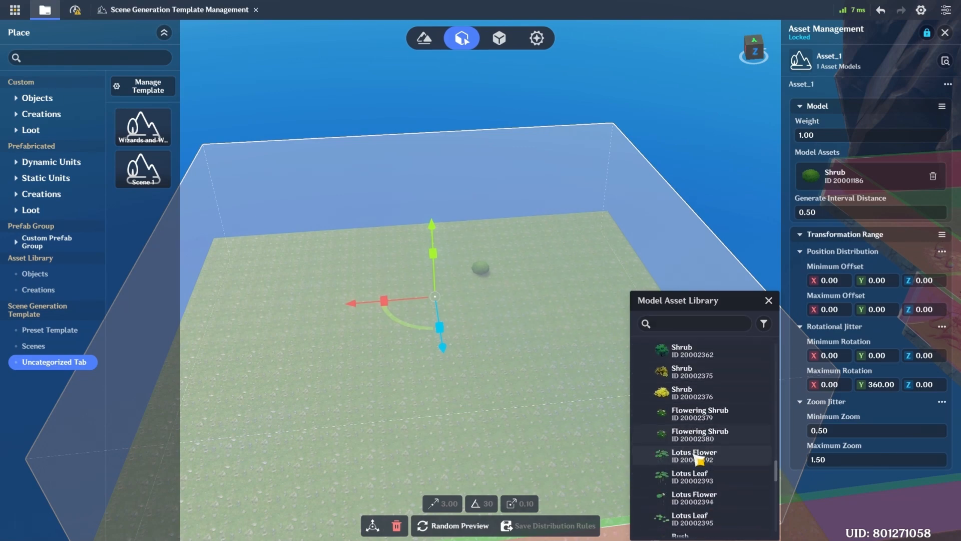
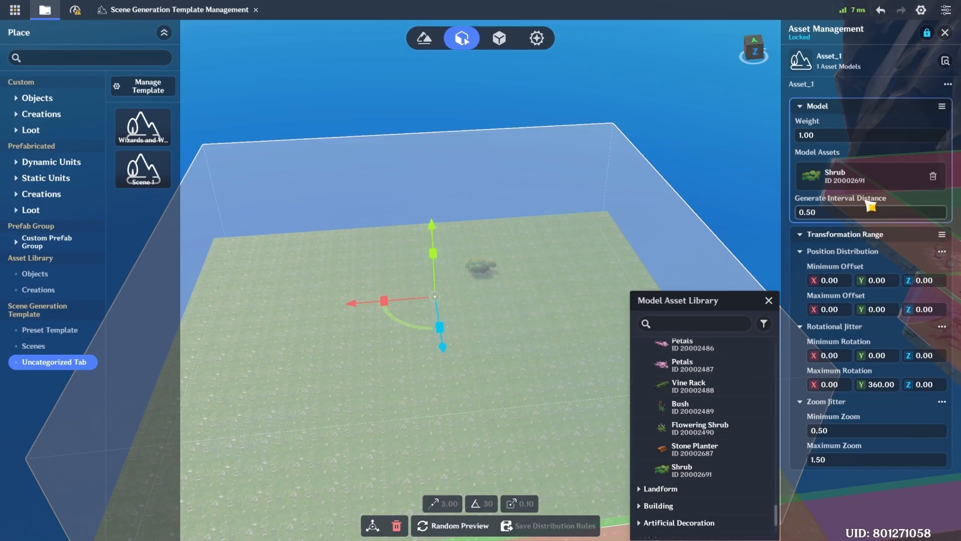
left_click(899, 149)
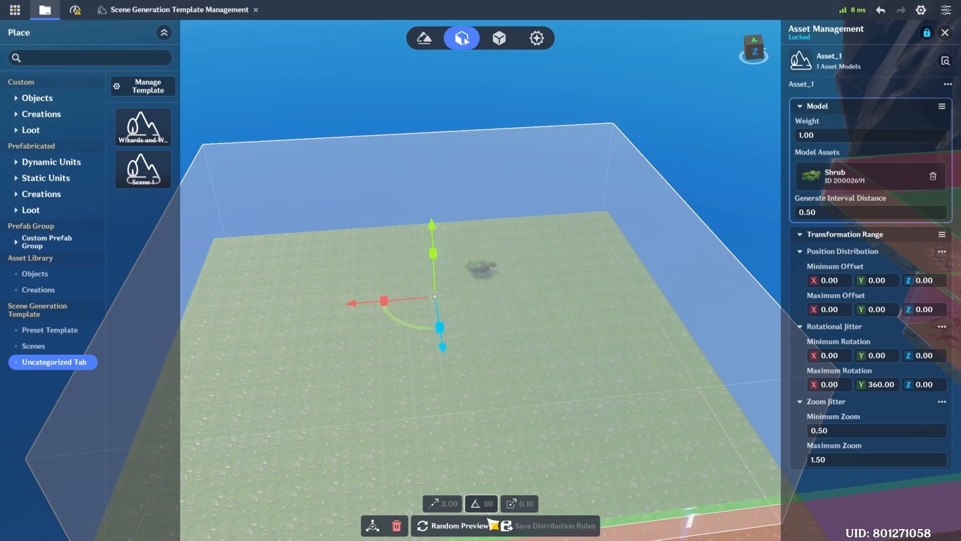
- Inspect the new shrub up close, generate a random preview and examine how the shrubs are distributed in the scene
scroll(543, 334, "up", 2)
scroll(555, 323, "up", 4)
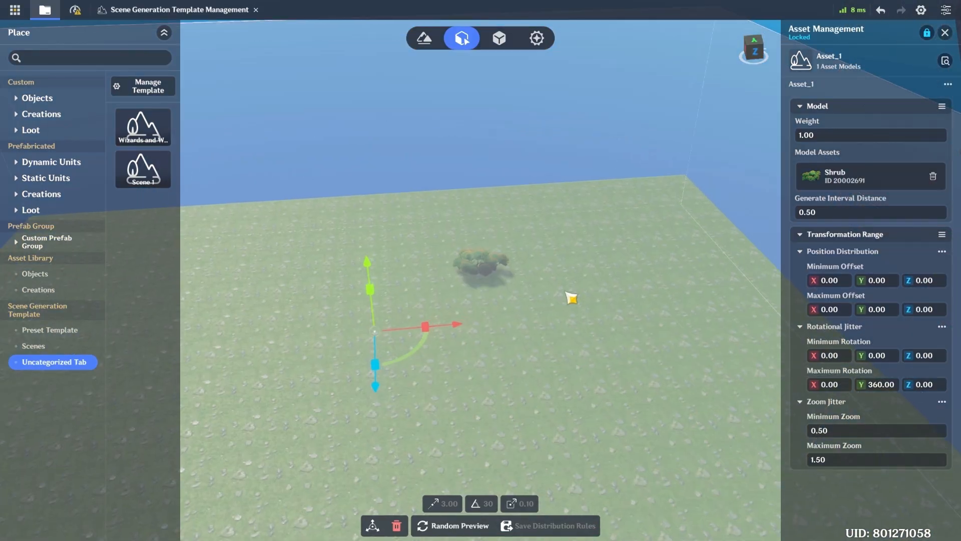
scroll(549, 308, "down", 1)
scroll(554, 312, "down", 3)
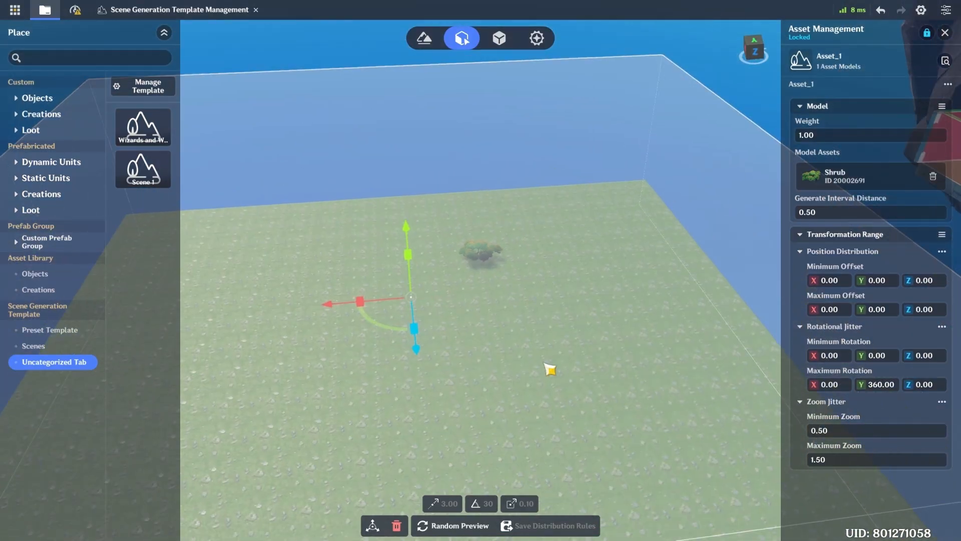
left_click(423, 525)
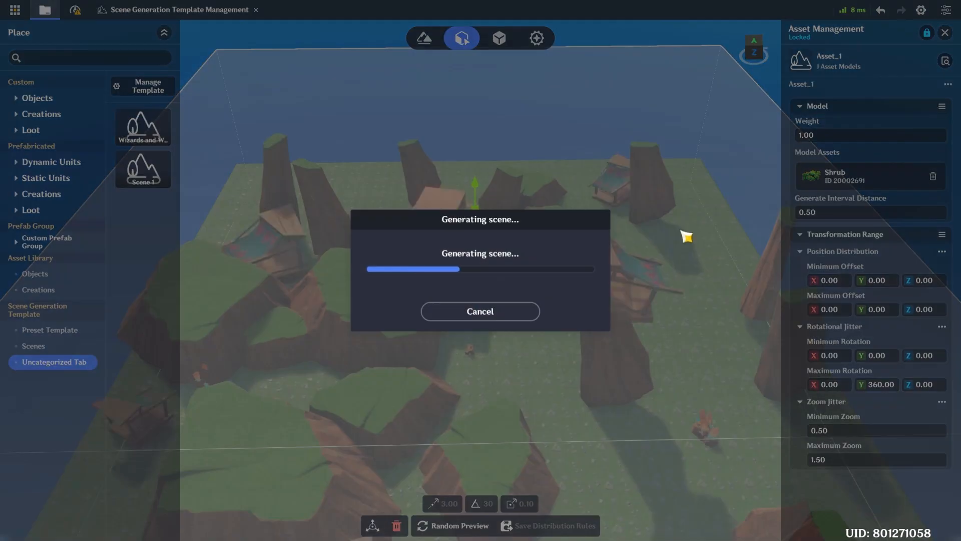
scroll(628, 297, "up", 5)
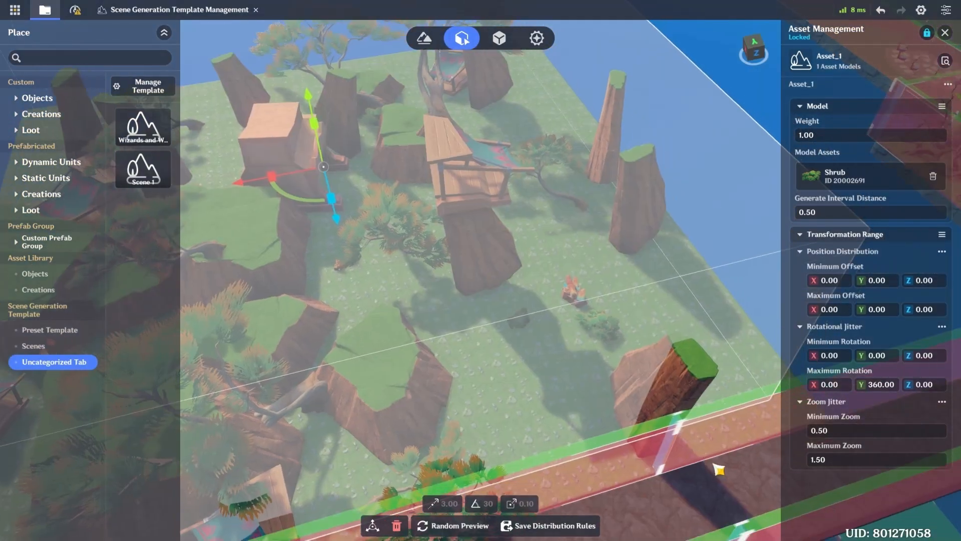
scroll(563, 369, "up", 4)
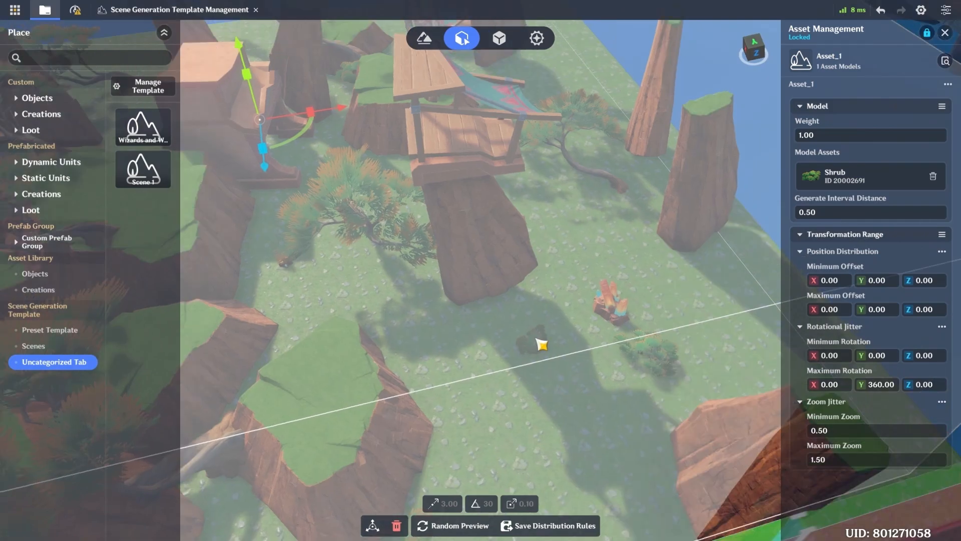
right_click_drag(542, 345, 845, 109)
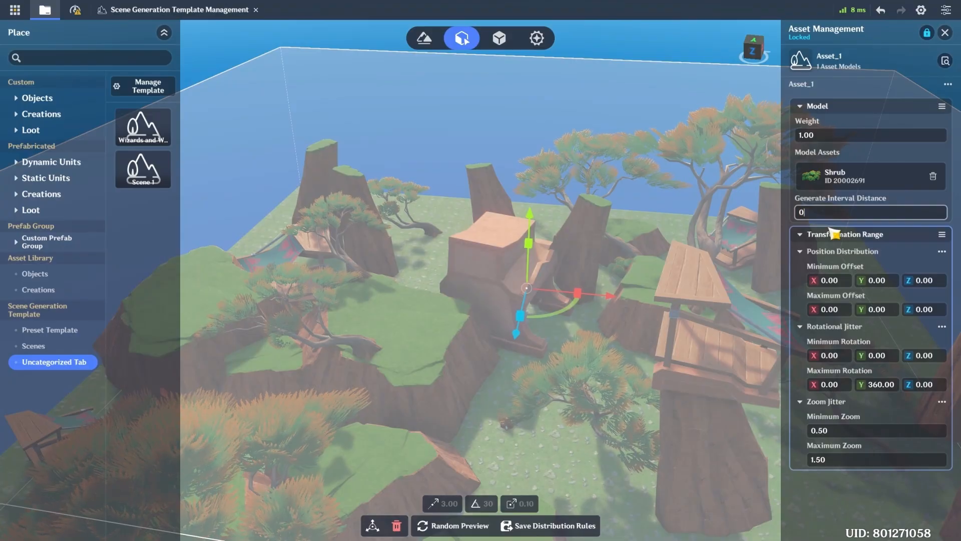
- Return to the layer configuration, generate another random preview and inspect the rock and tree placement
left_click(945, 33)
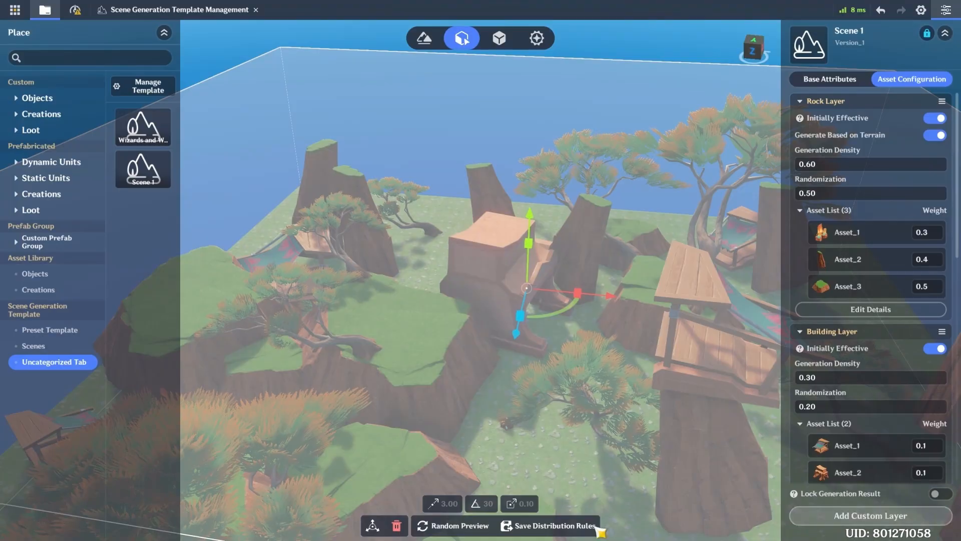
left_click(453, 526)
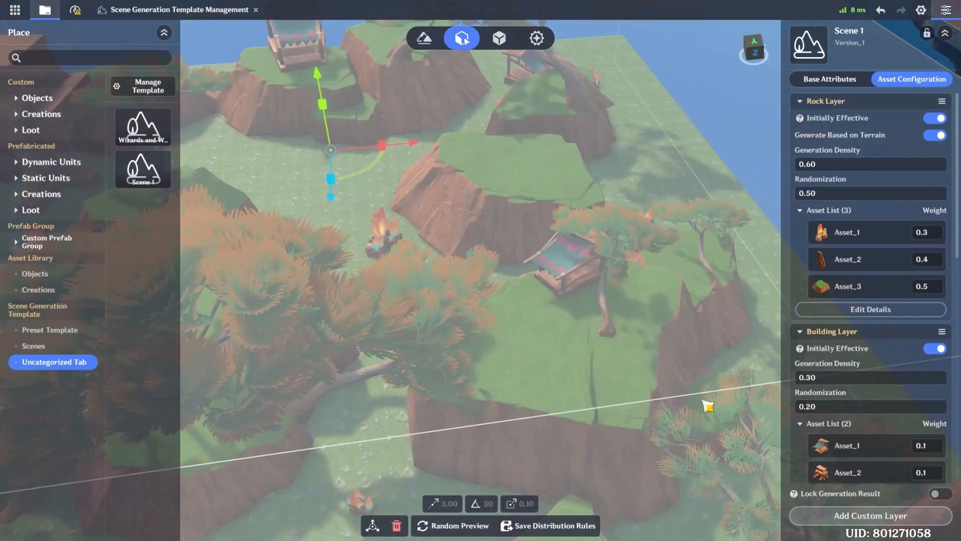
right_click_drag(708, 405, 596, 221)
- Set the Rock Layer weights to 0.2 for Asset_1 and Asset_2 and 0.3 for Asset_3, and check a random preview
left_click(907, 198)
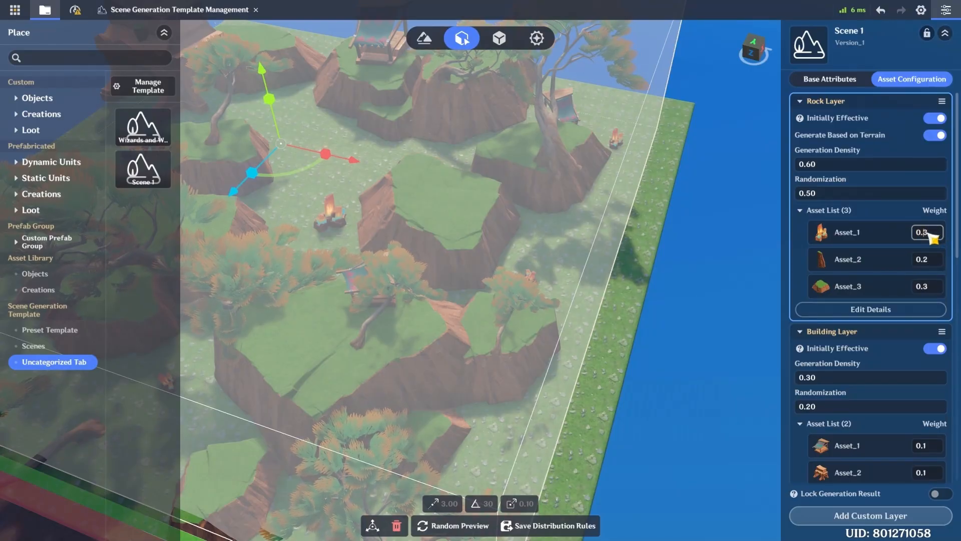
key("BackSpace")
type("2")
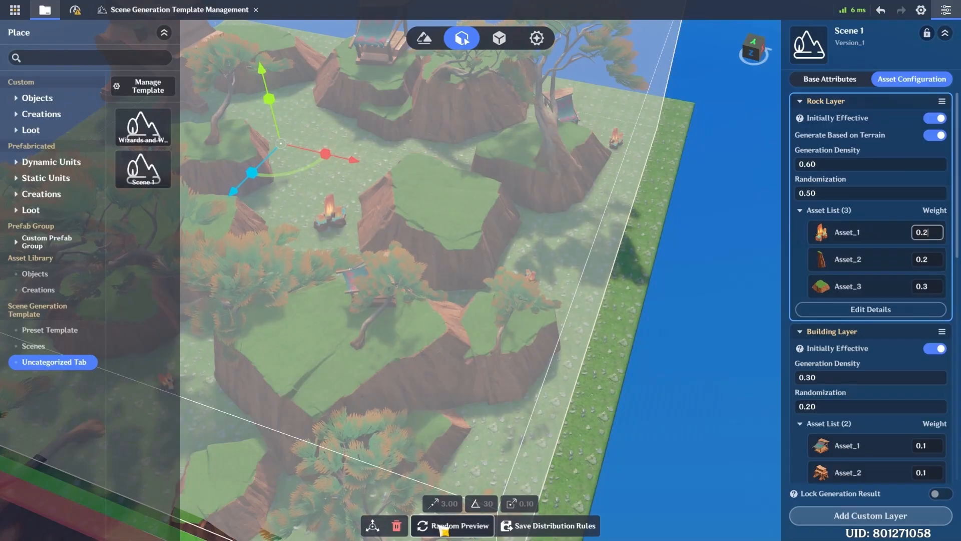
left_click(443, 527)
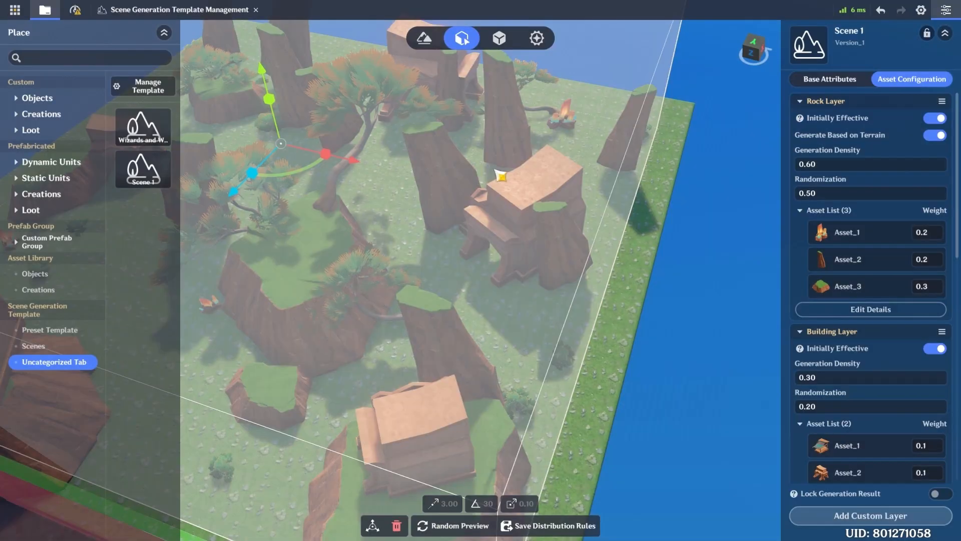
right_click_drag(500, 176, 483, 231)
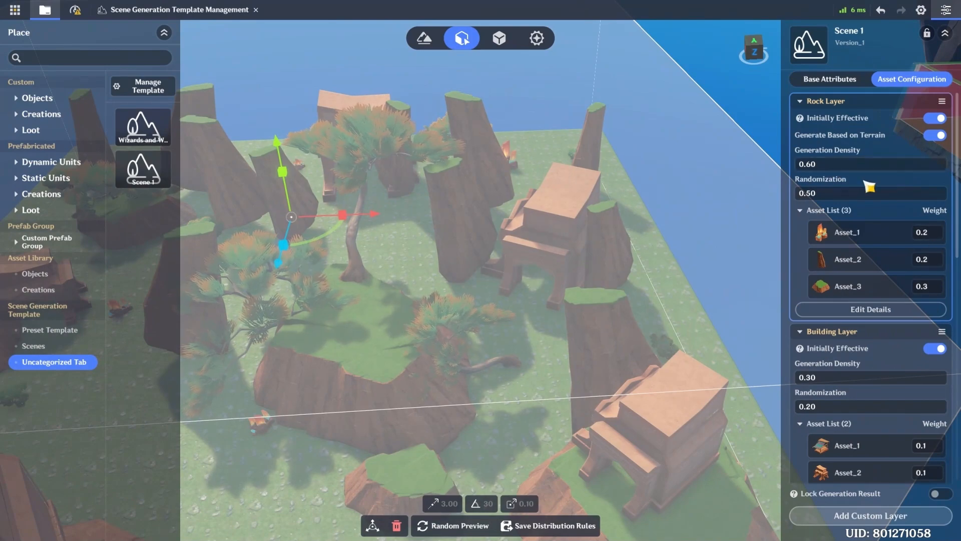
- Set the Rock Layer's Asset_3 weight to 0.5 and generation density to 0.5, and inspect a new random preview
left_click(816, 165)
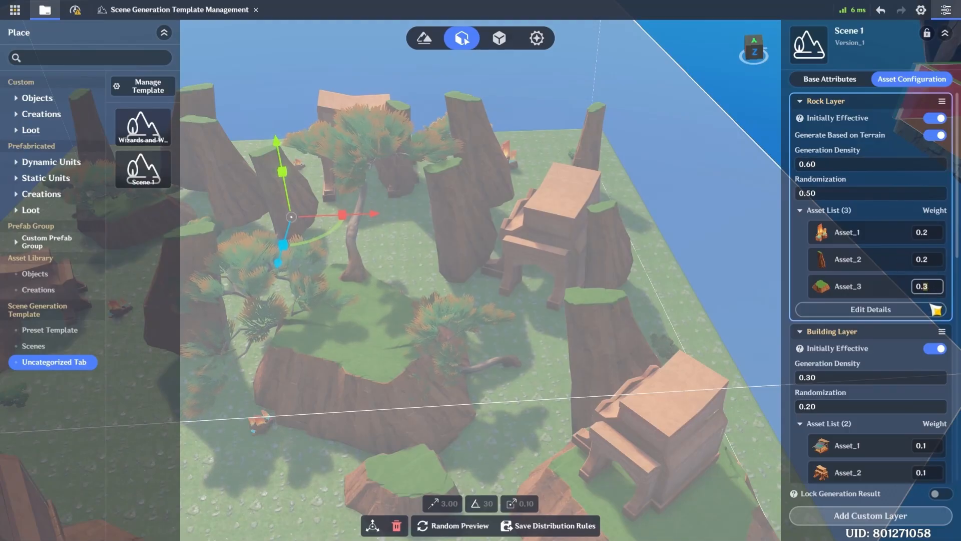
key("BackSpace")
type("5")
key("Return")
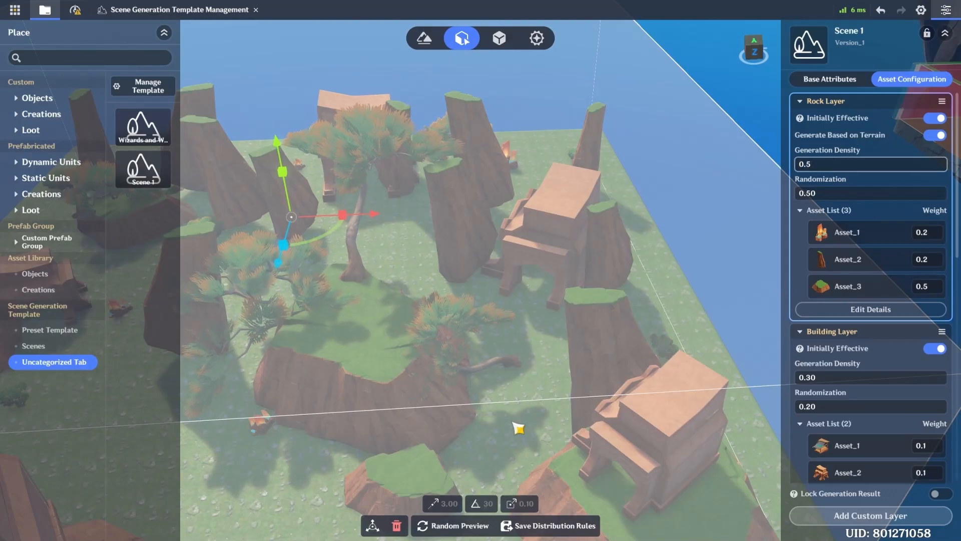
key("Return")
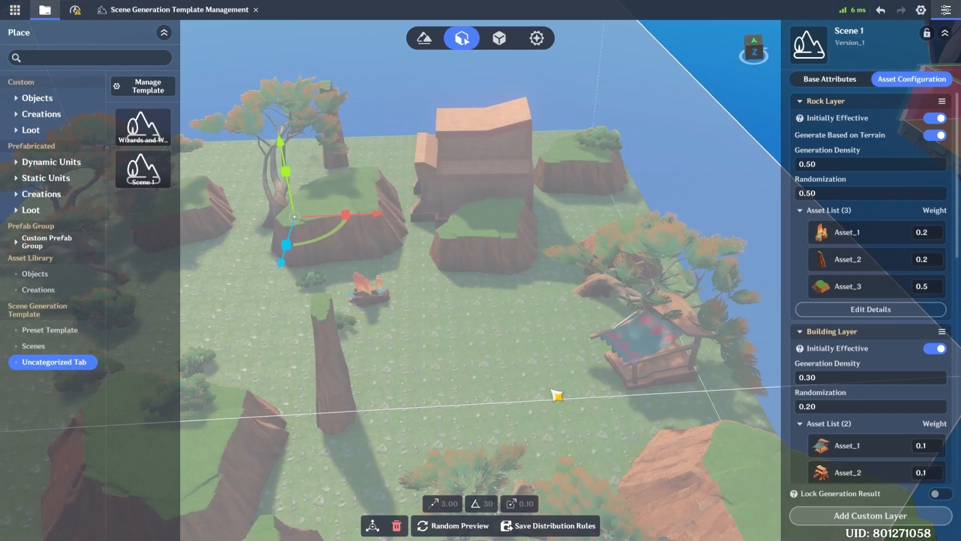
right_click_drag(552, 390, 437, 328)
- Make the Decoration Layer initially effective
scroll(875, 332, "down", 12)
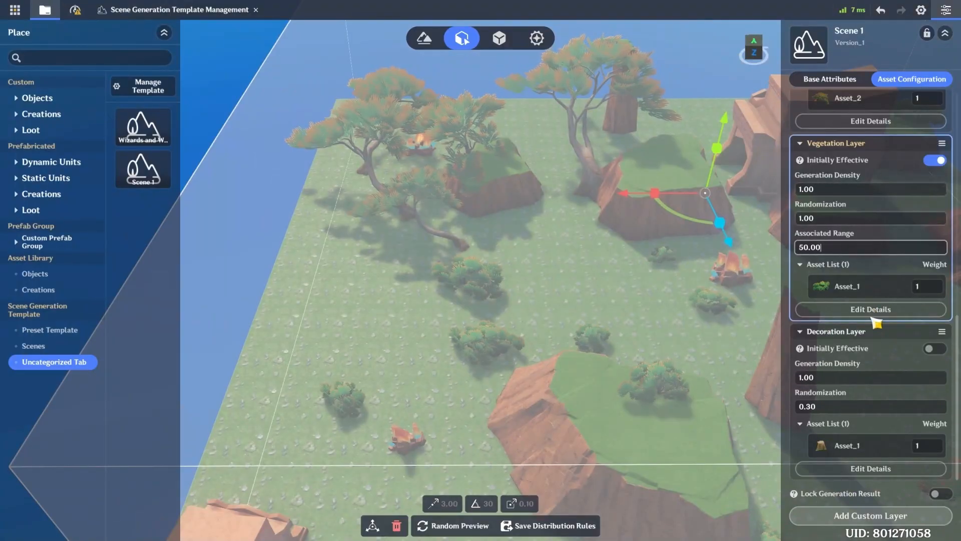
scroll(876, 373, "down", 1)
left_click(943, 353)
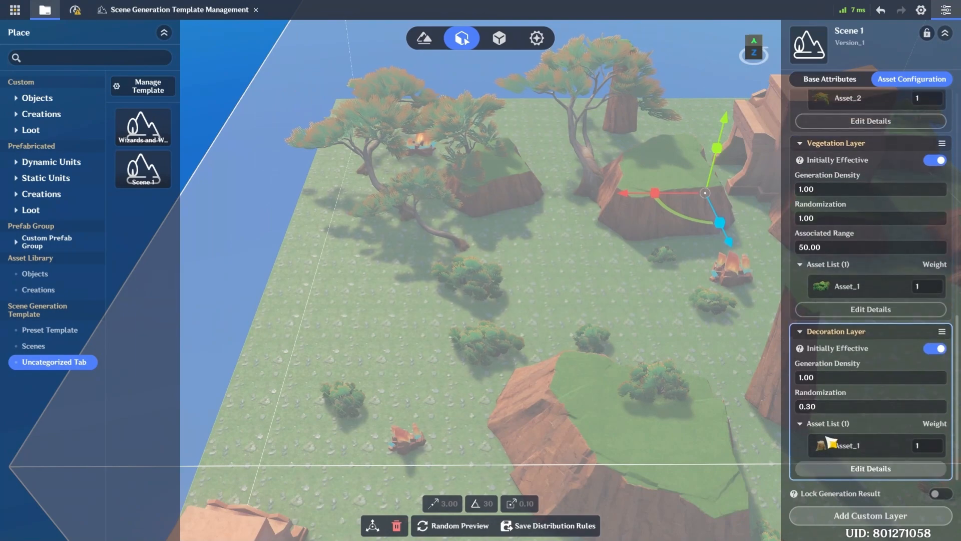
- Replace the Decoration Layer's Asset_1 model with the Stone Torch (ID 20002671) from the Artificial Decoration category
left_click(838, 444)
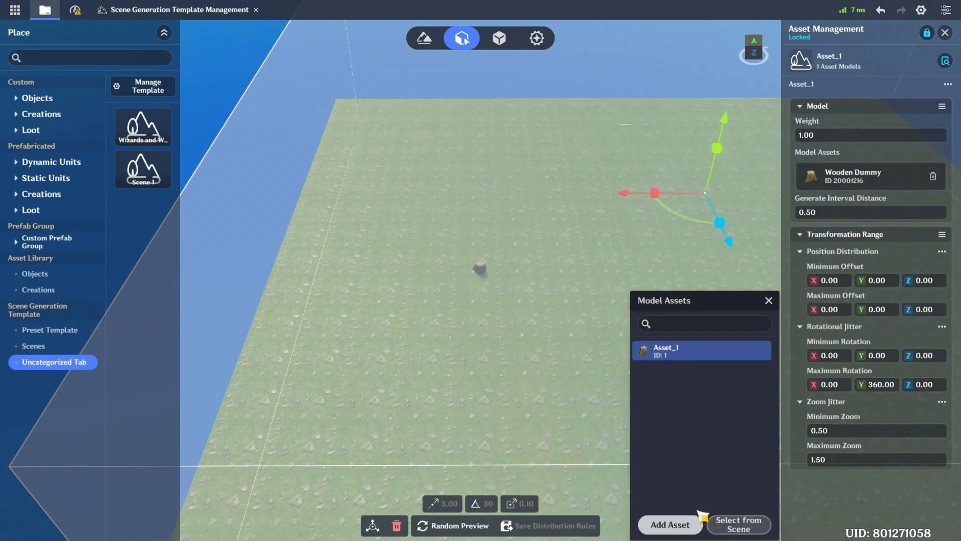
left_click(896, 186)
scroll(671, 488, "down", 2)
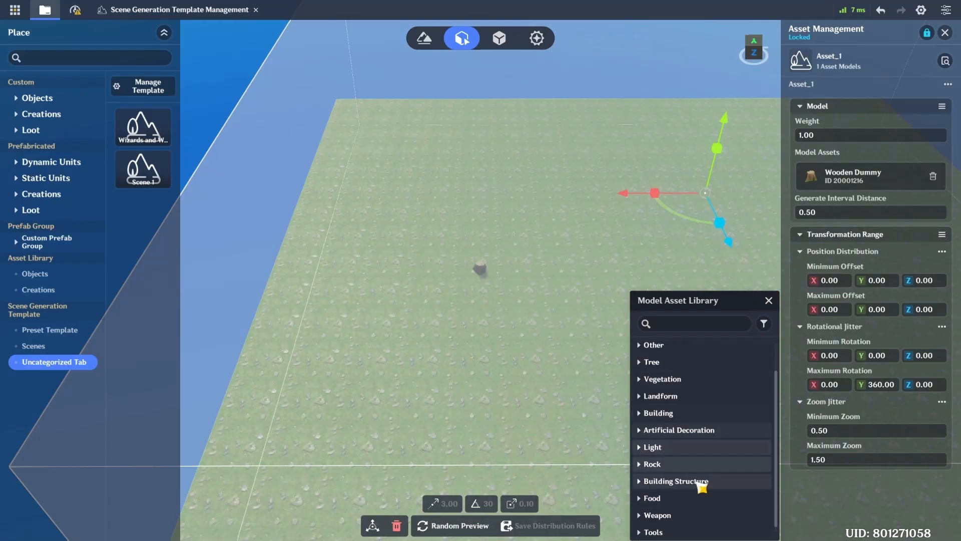
left_click(731, 420)
scroll(716, 441, "down", 10)
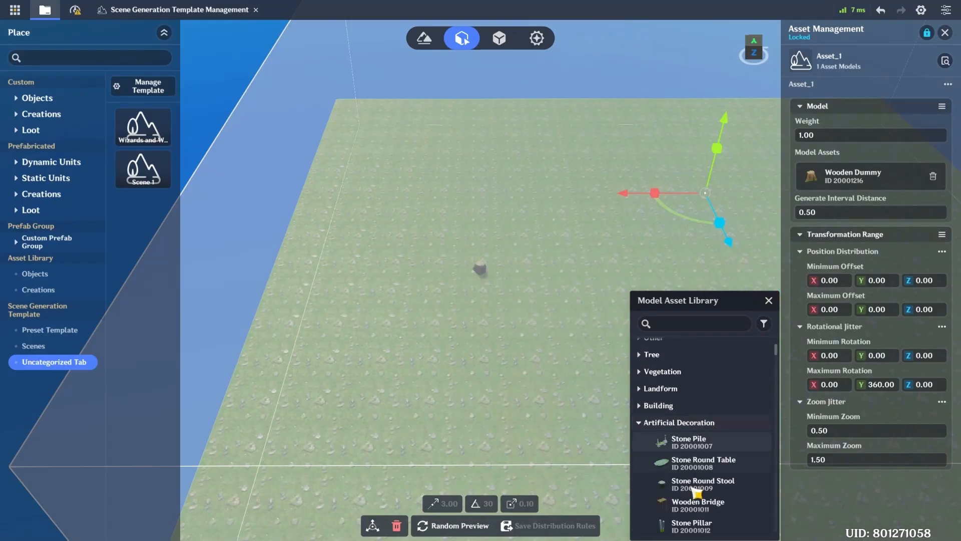
scroll(713, 447, "down", 12)
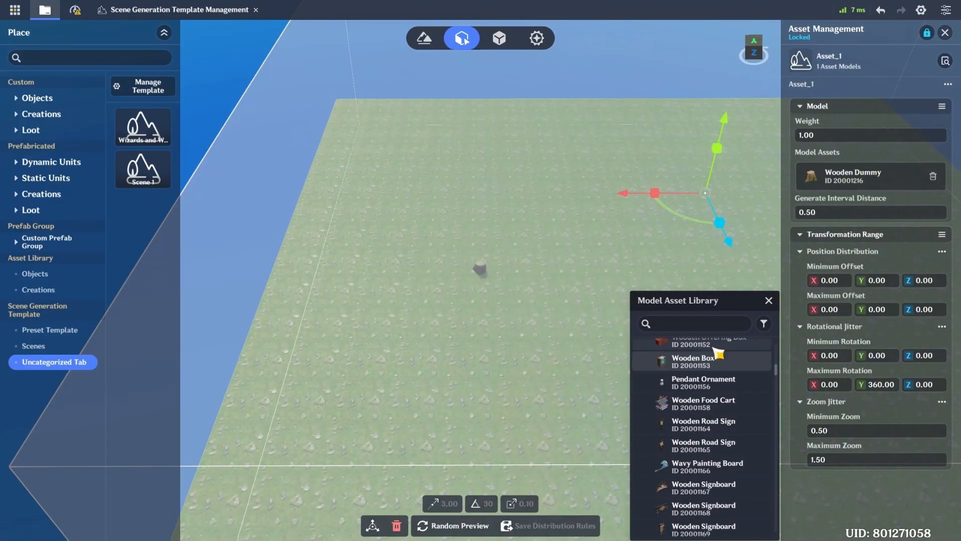
scroll(712, 433, "down", 12)
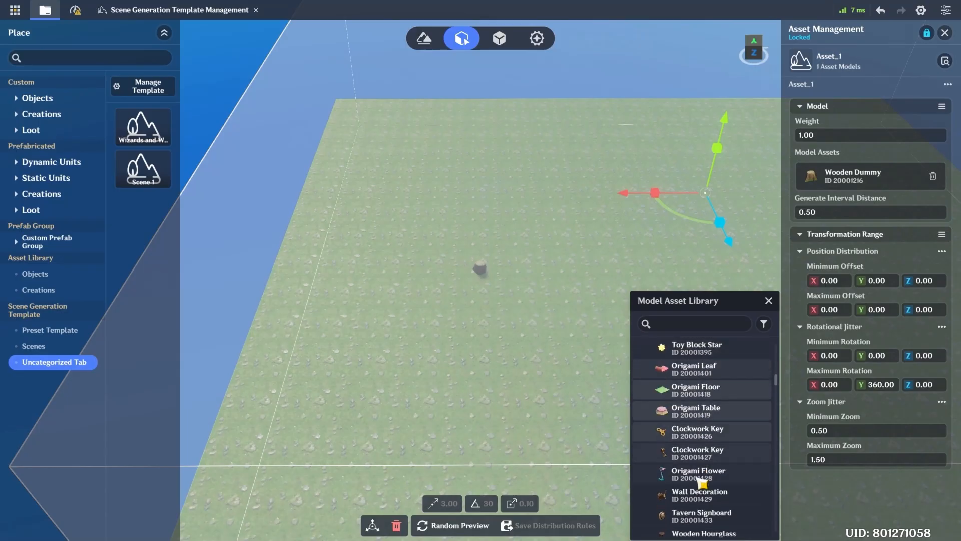
scroll(701, 475, "down", 10)
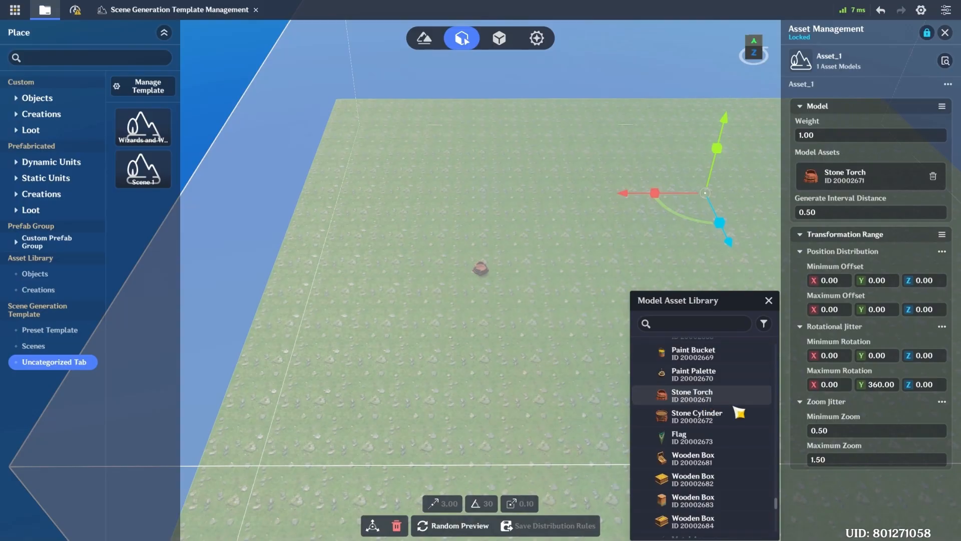
left_click(854, 198)
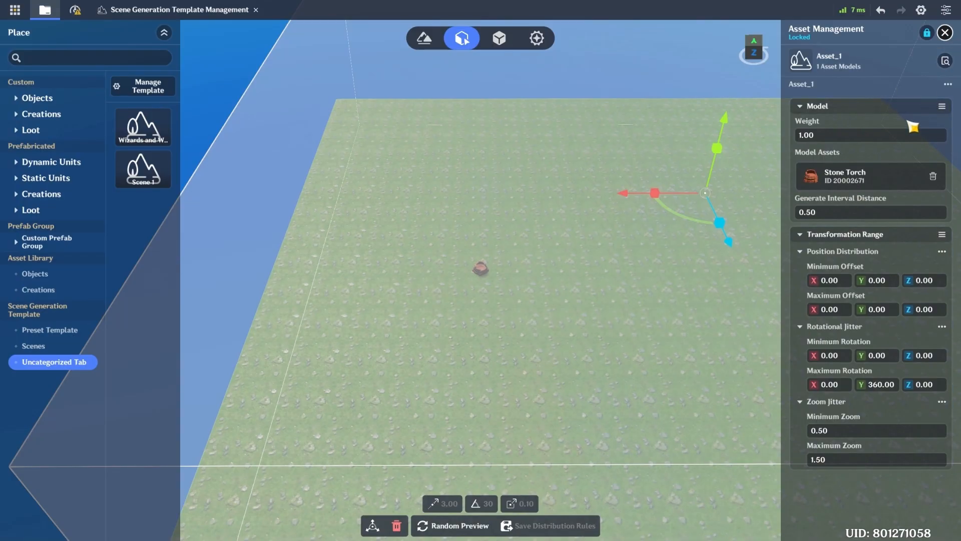
- Add a second asset to the Decoration Layer and assign it the Notice Board model (ID 20002787) from Artificial Decoration
left_click_drag(889, 476, 924, 11)
left_click(878, 474)
left_click(651, 524)
left_click(863, 180)
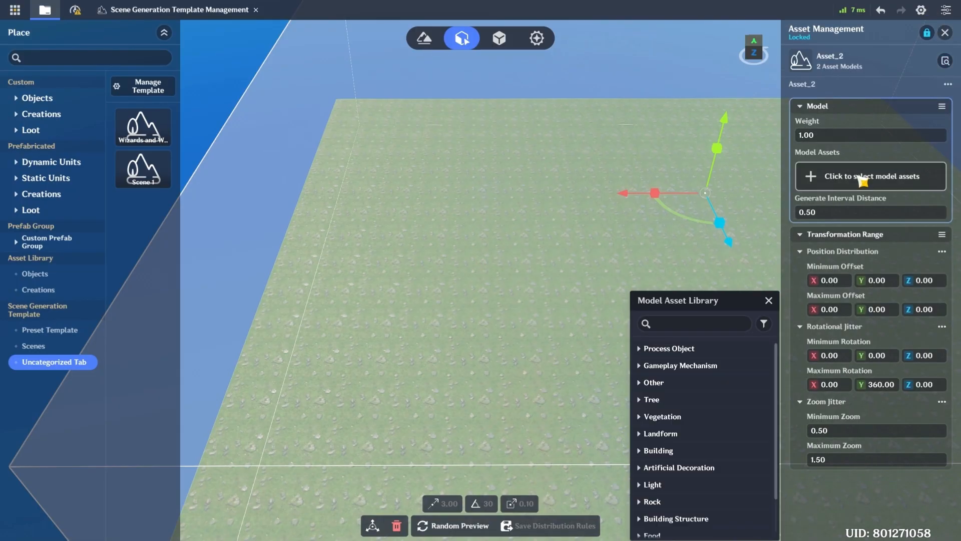
left_click(789, 441)
left_click(851, 181)
left_click(677, 469)
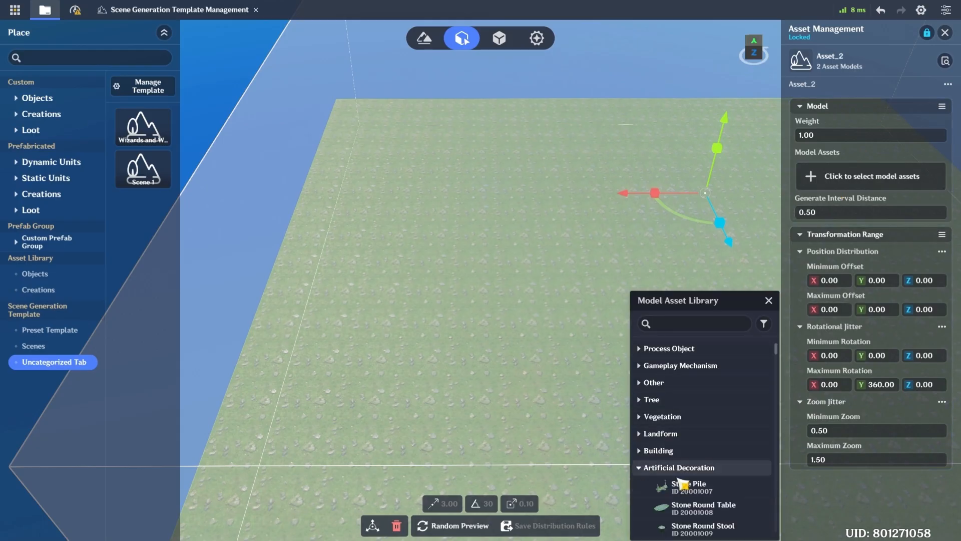
scroll(680, 493, "down", 3)
scroll(680, 487, "down", 10)
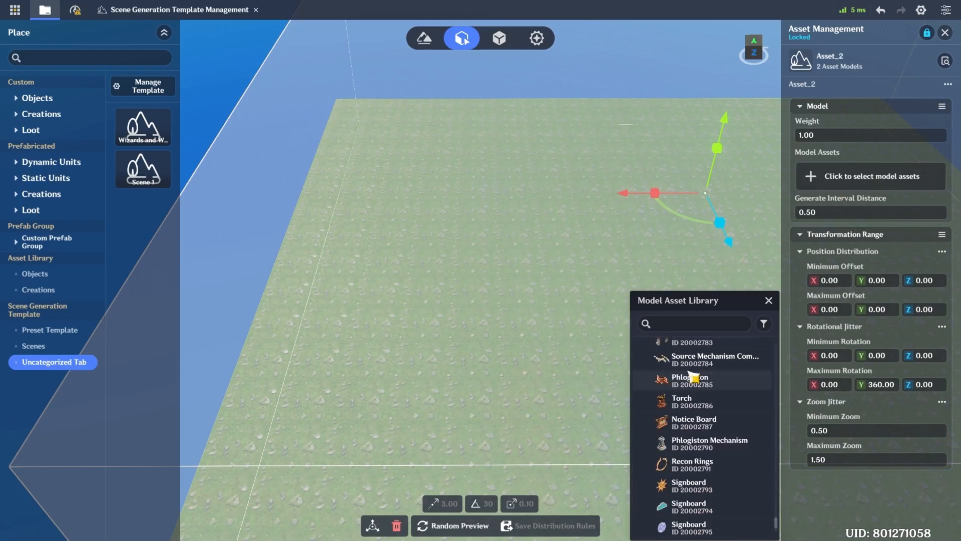
scroll(721, 420, "up", 2)
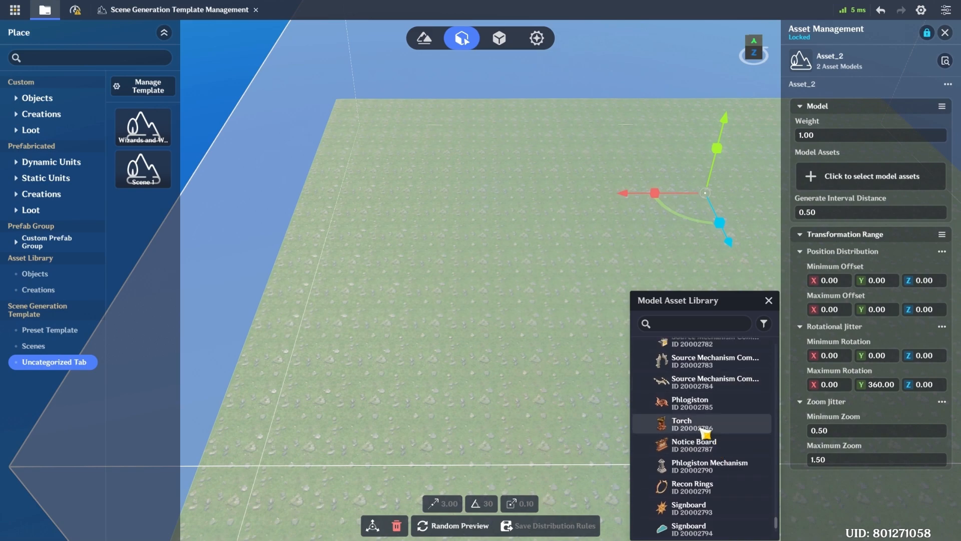
scroll(723, 402, "up", 2)
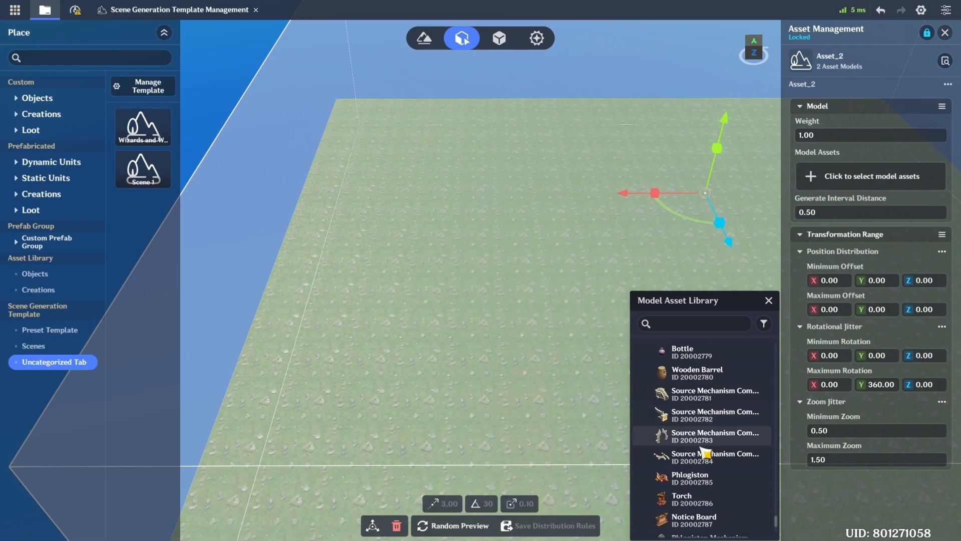
scroll(724, 456, "down", 2)
scroll(724, 457, "down", 1)
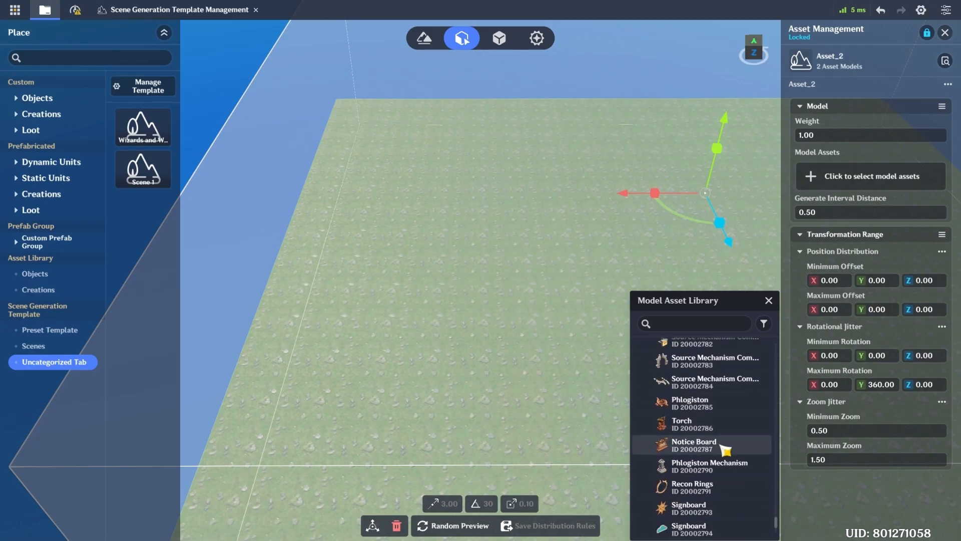
scroll(724, 449, "down", 2)
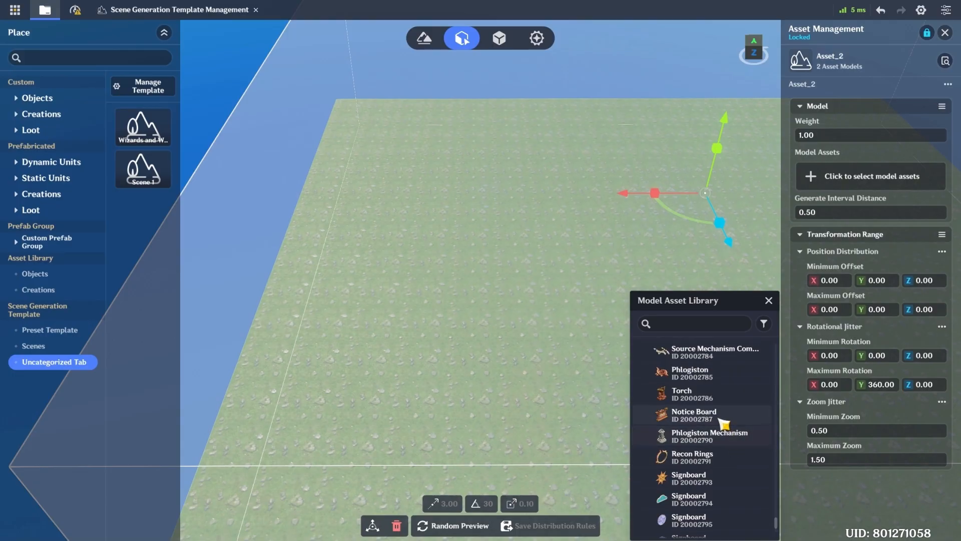
left_click(723, 416)
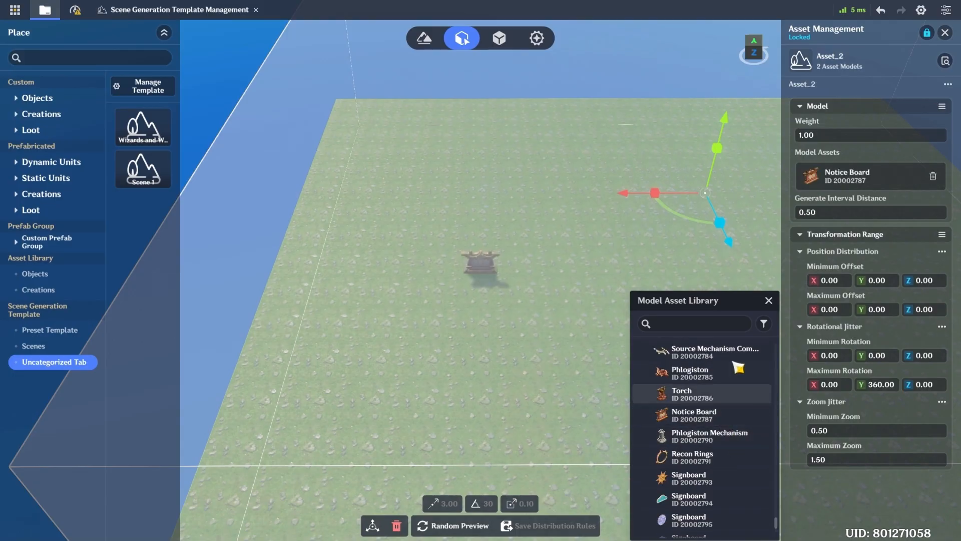
left_click(555, 264)
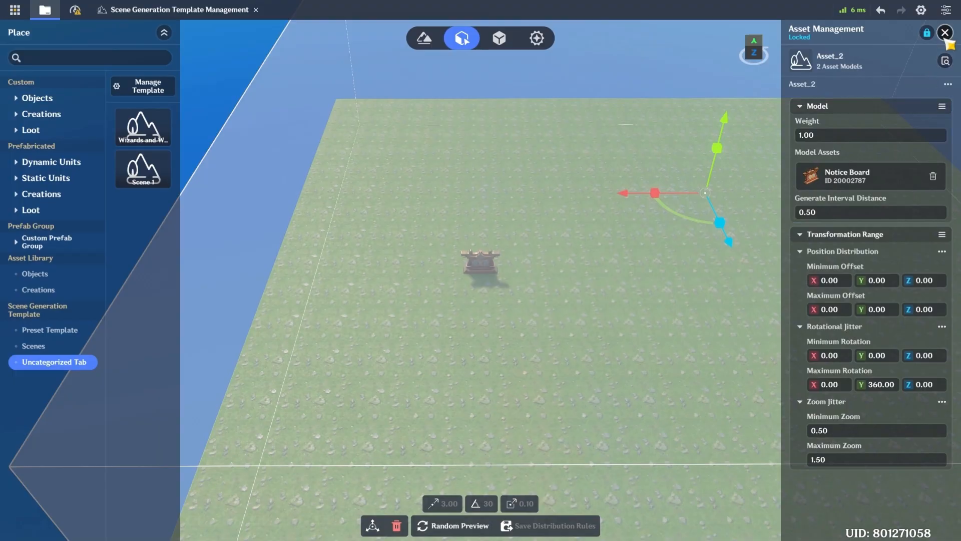
- Set the Notice Board asset's weight to 0.5 and return to the layer configuration
left_click(821, 140)
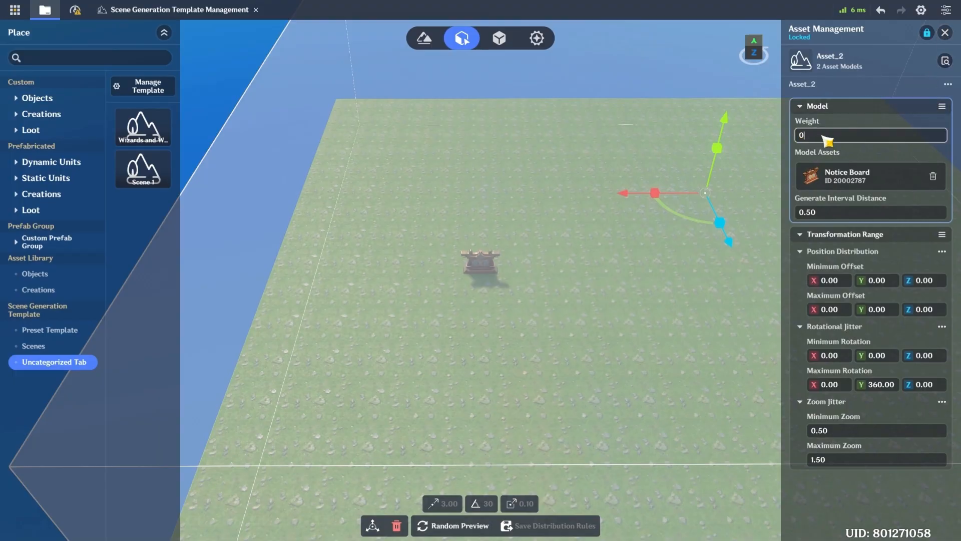
left_click(889, 90)
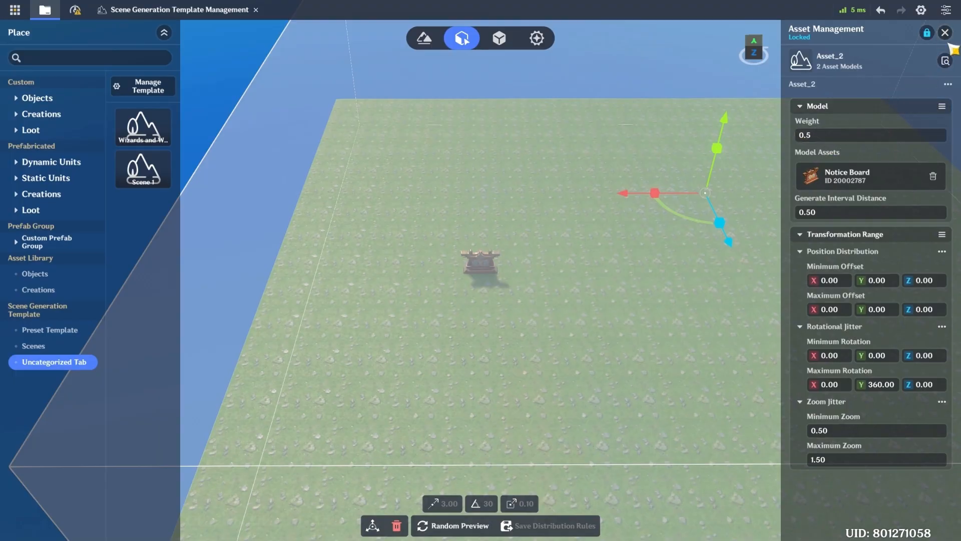
left_click(946, 34)
- Set the Decoration Layer weights to 0.8 for Asset_1 and 0.3 for Asset_2
scroll(889, 442, "down", 3)
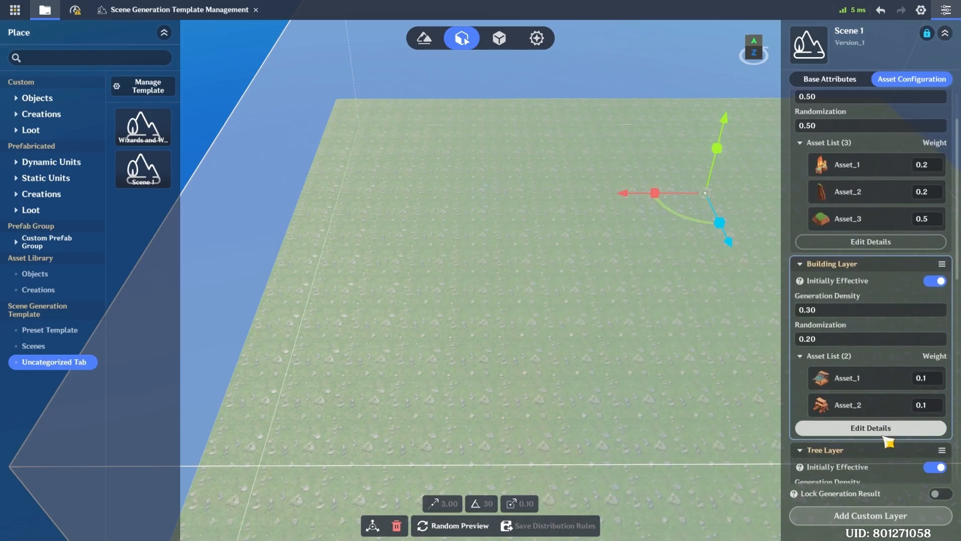
scroll(888, 443, "down", 15)
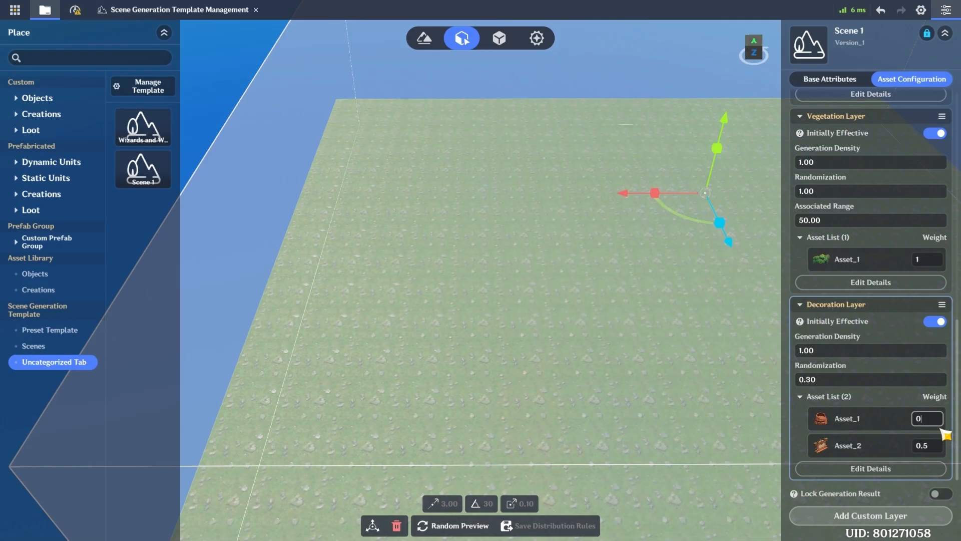
left_click(884, 441)
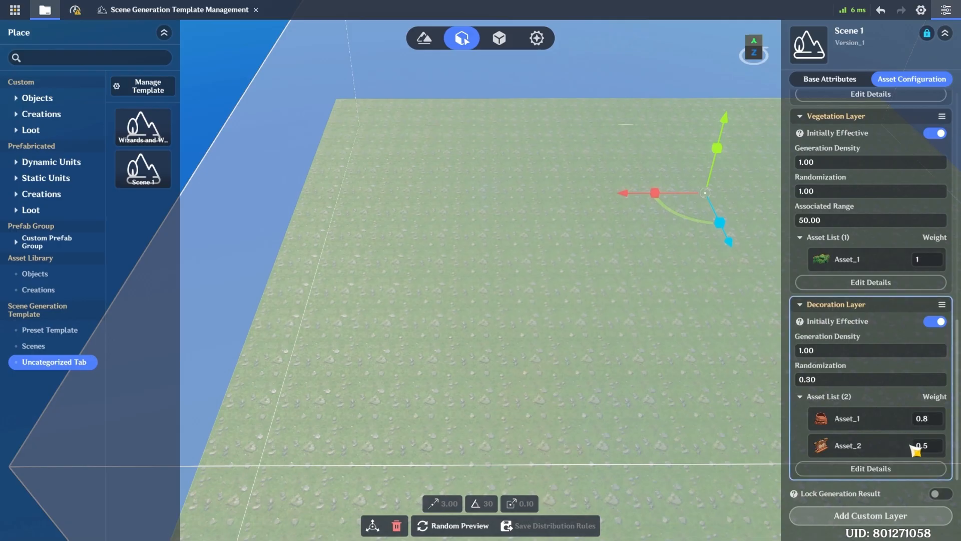
key("BackSpace")
type("3")
key("Return")
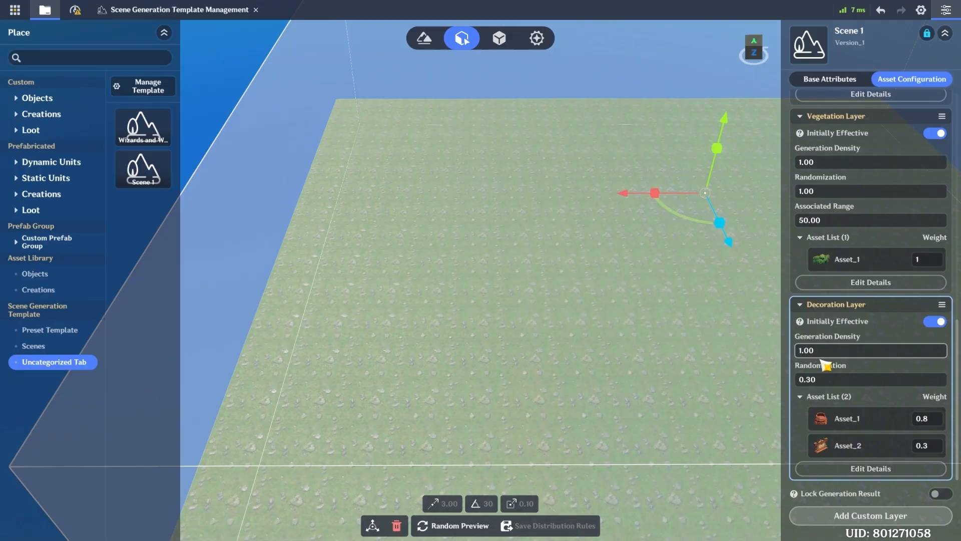
- Generate a random preview and inspect the whole scene from above
left_click(476, 526)
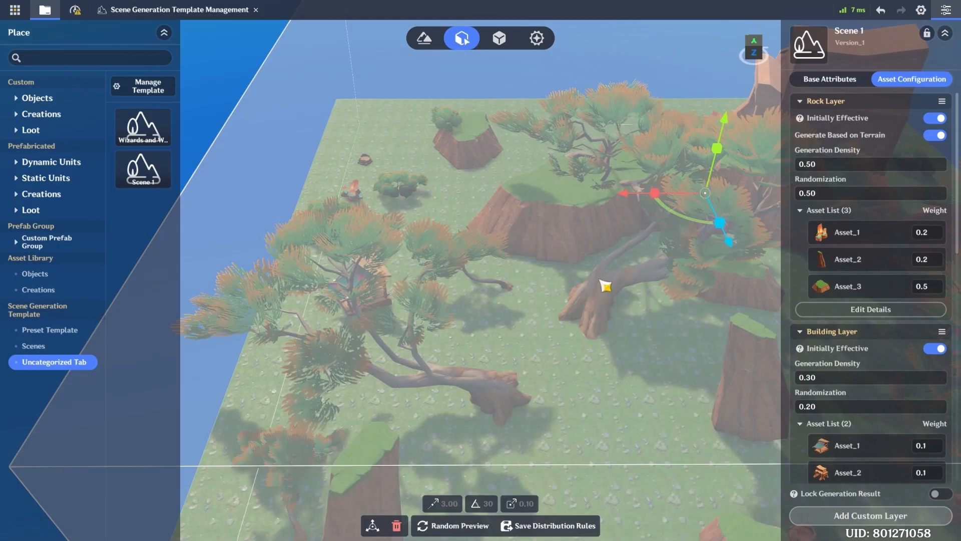
right_click_drag(526, 230, 821, 342)
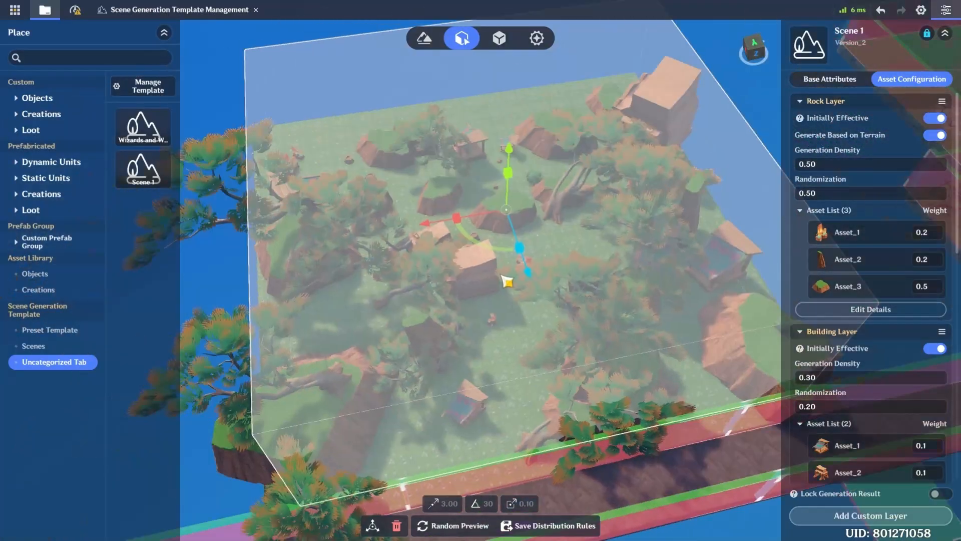
right_click_drag(506, 282, 451, 294)
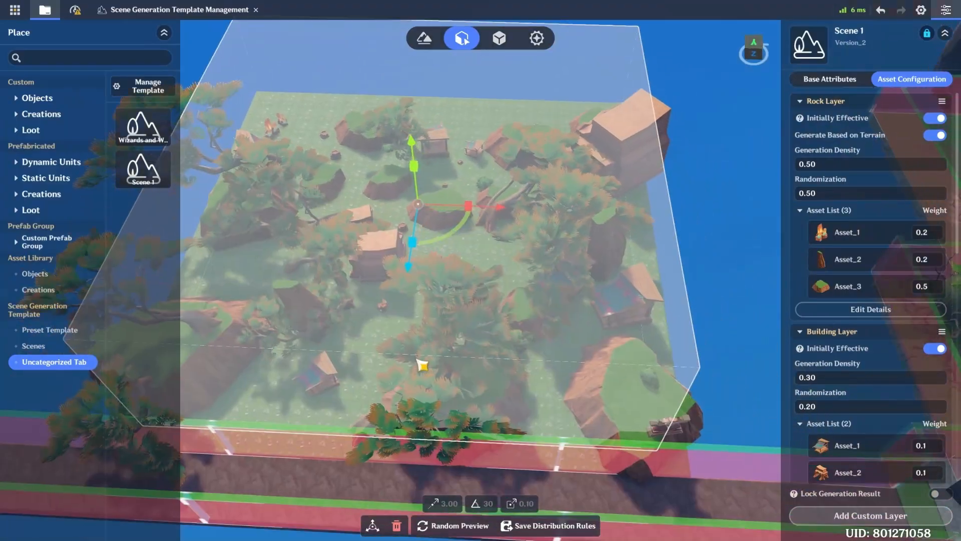
- Generate several more random previews to compare the object placement, and review the layer settings
left_click(447, 524)
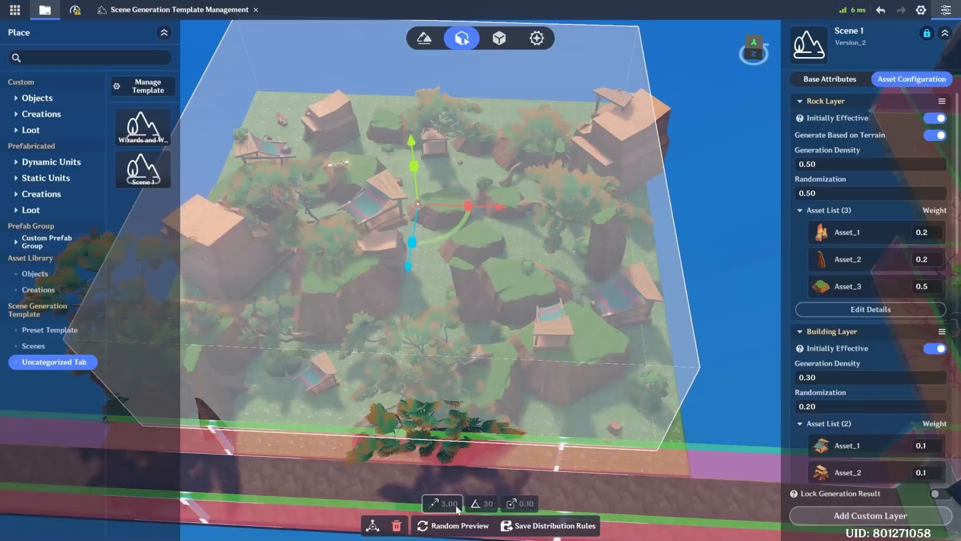
left_click(459, 524)
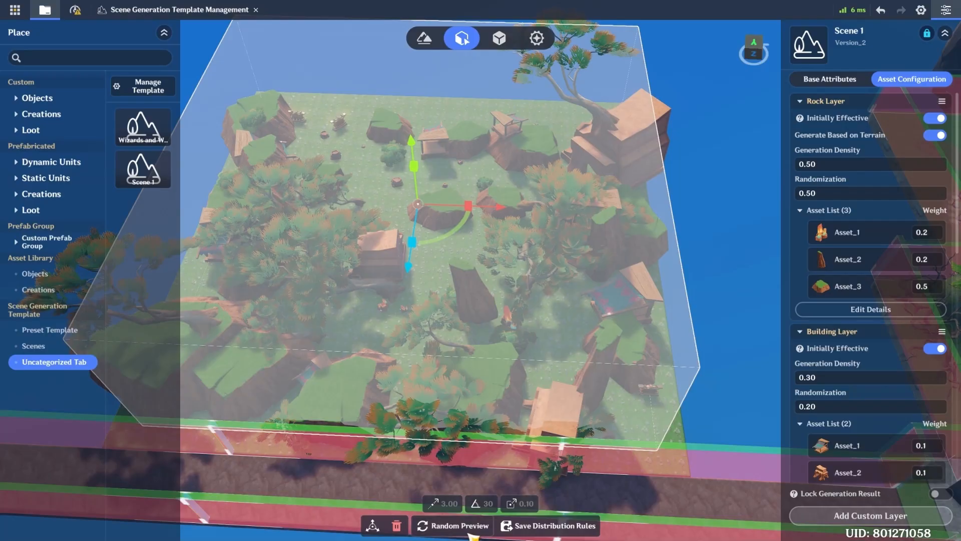
left_click(472, 531)
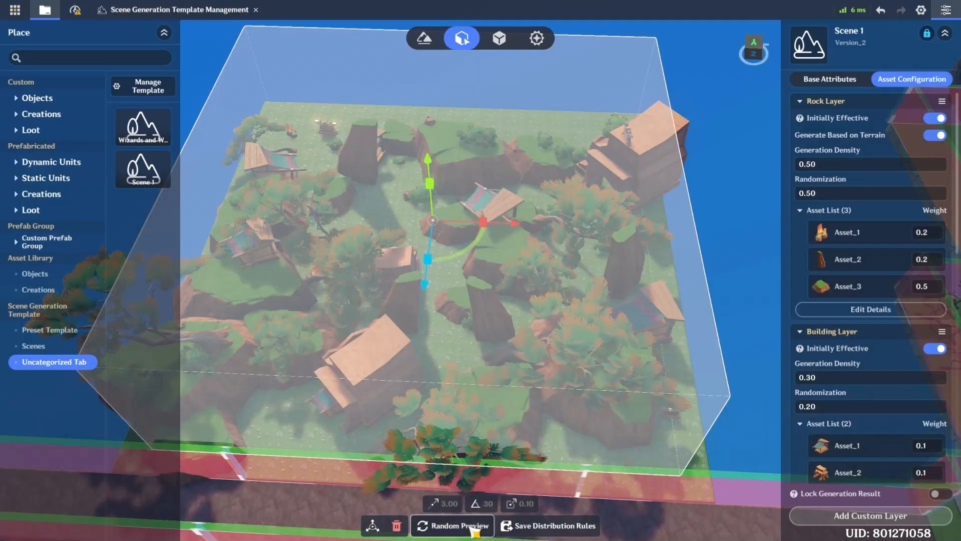
left_click(473, 528)
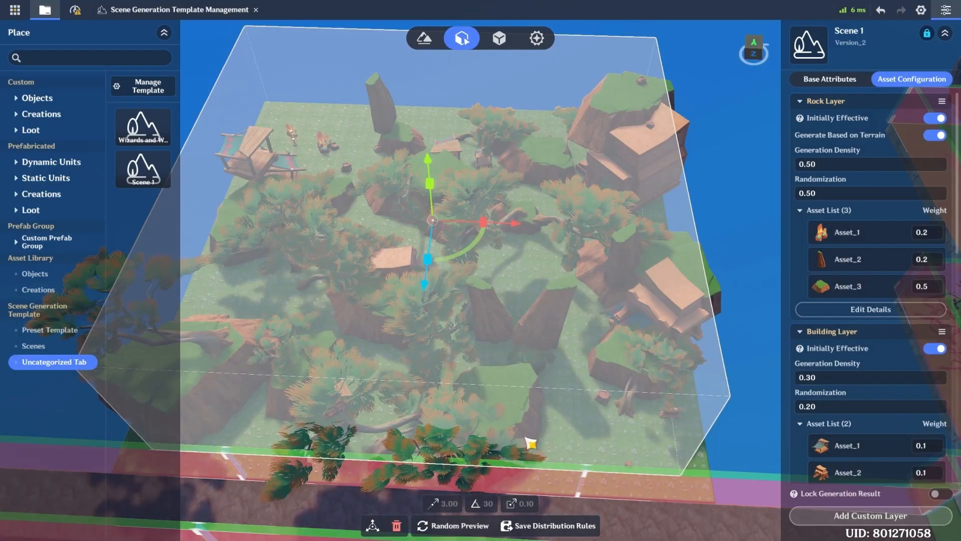
left_click(459, 525)
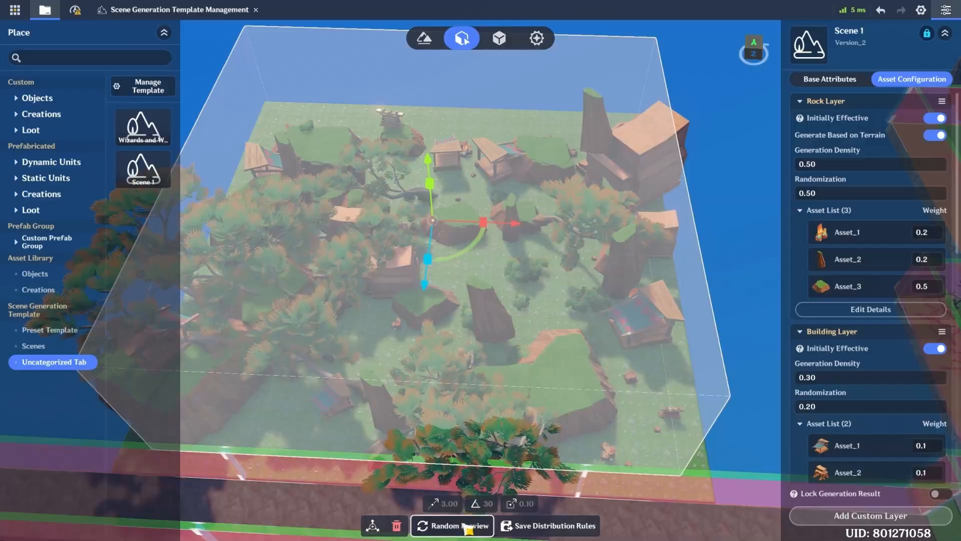
left_click(467, 527)
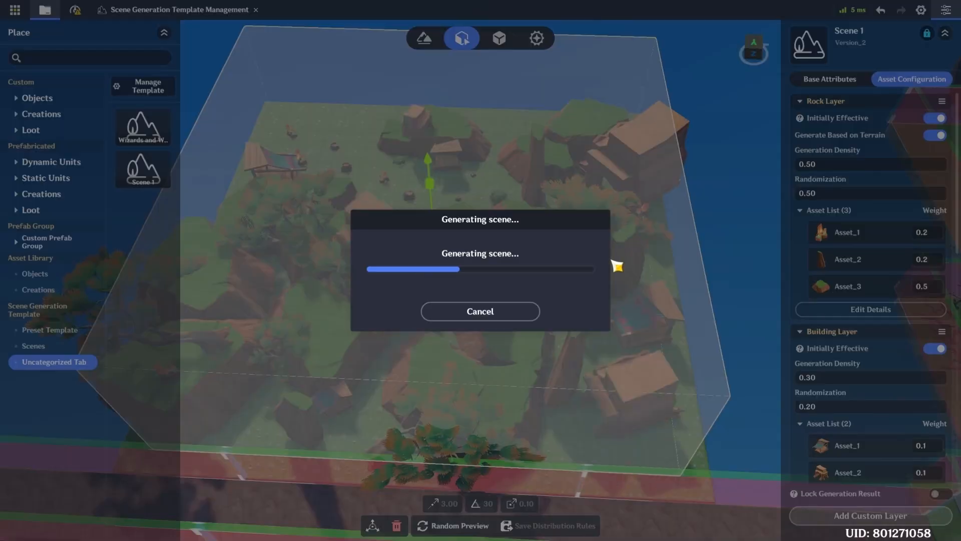
key("w")
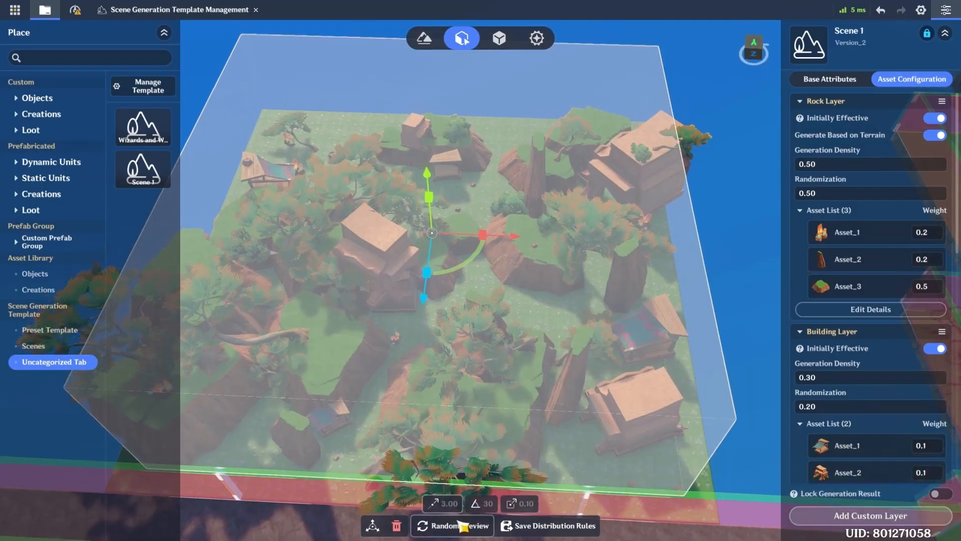
left_click(463, 526)
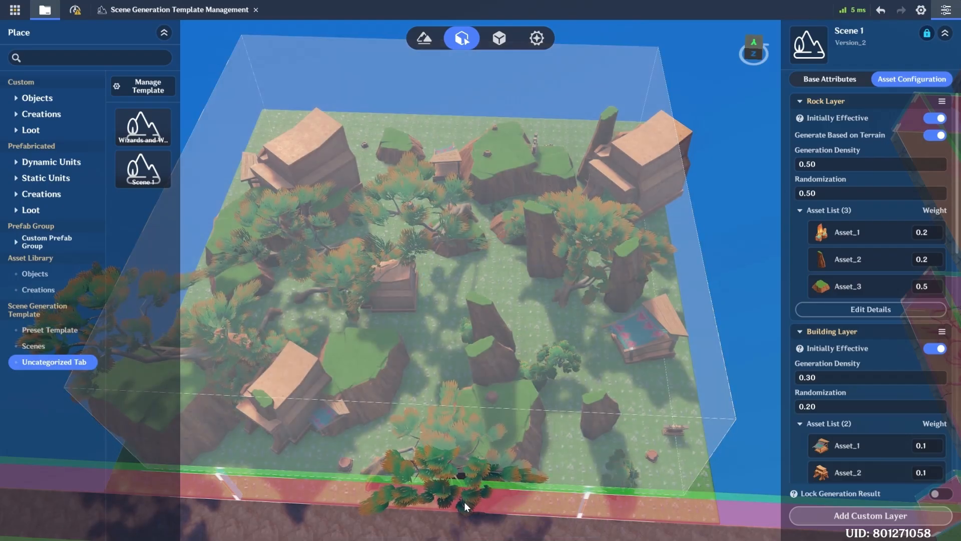
scroll(857, 401, "down", 12)
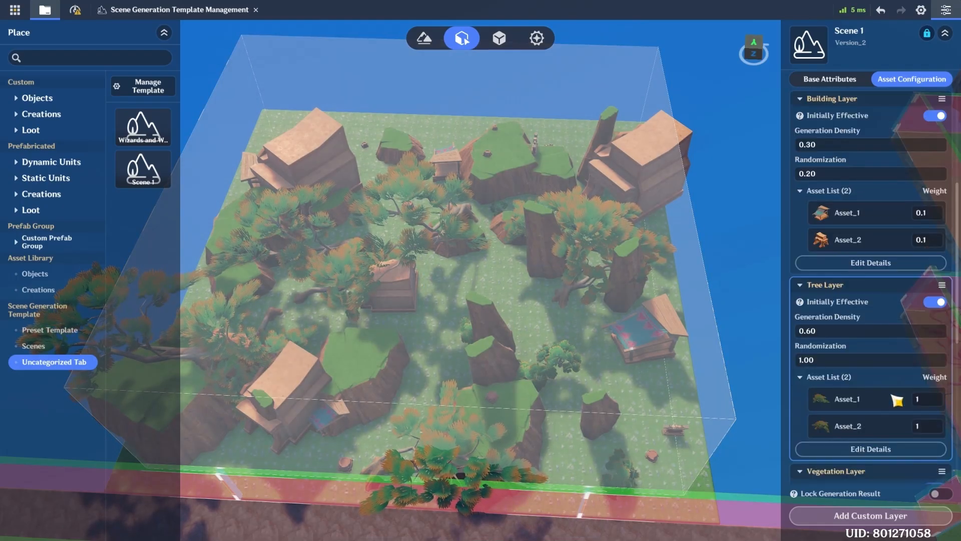
scroll(849, 284, "up", 10)
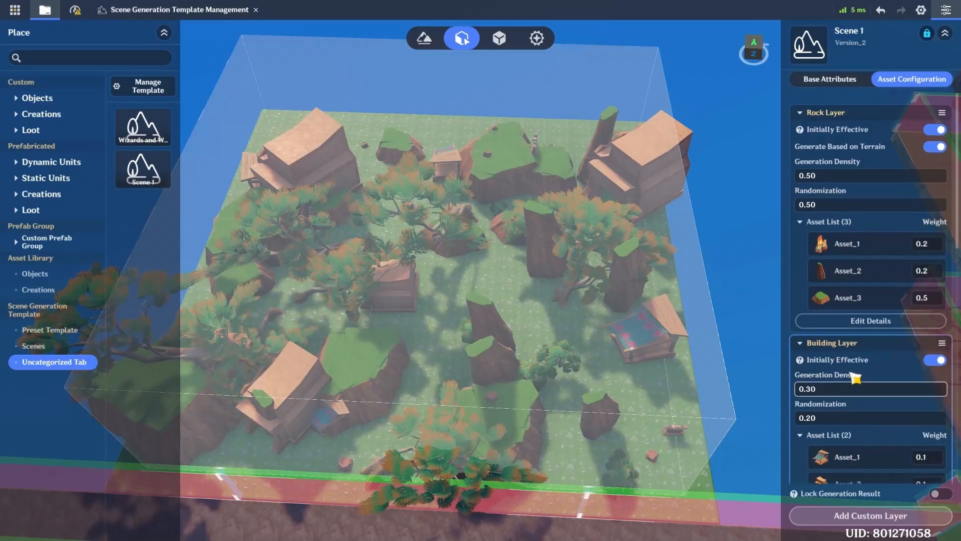
- Set the Building Layer's generation density to 0.20
scroll(853, 277, "down", 3)
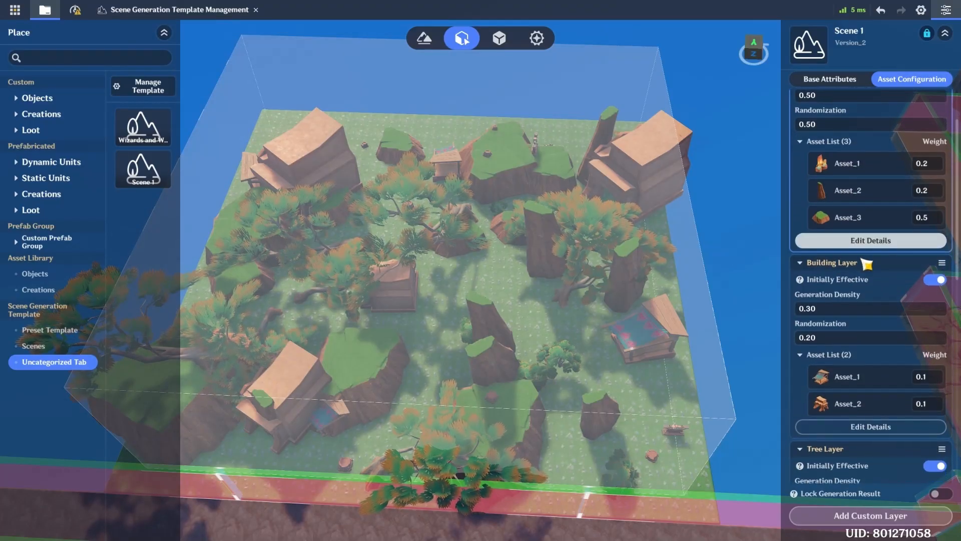
left_click(831, 306)
left_click(811, 309)
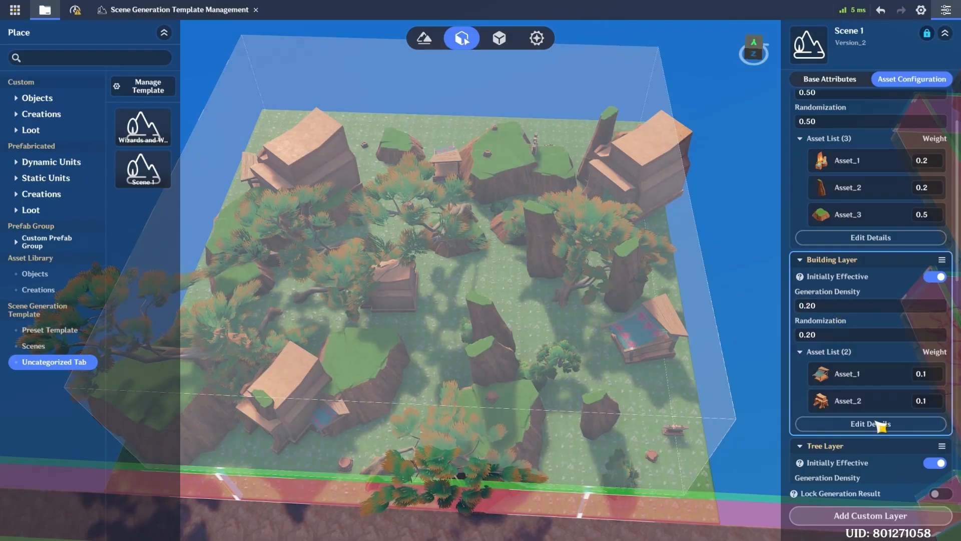
- Generate several random previews of Scene 1 and inspect the object placement from above
left_click(829, 78)
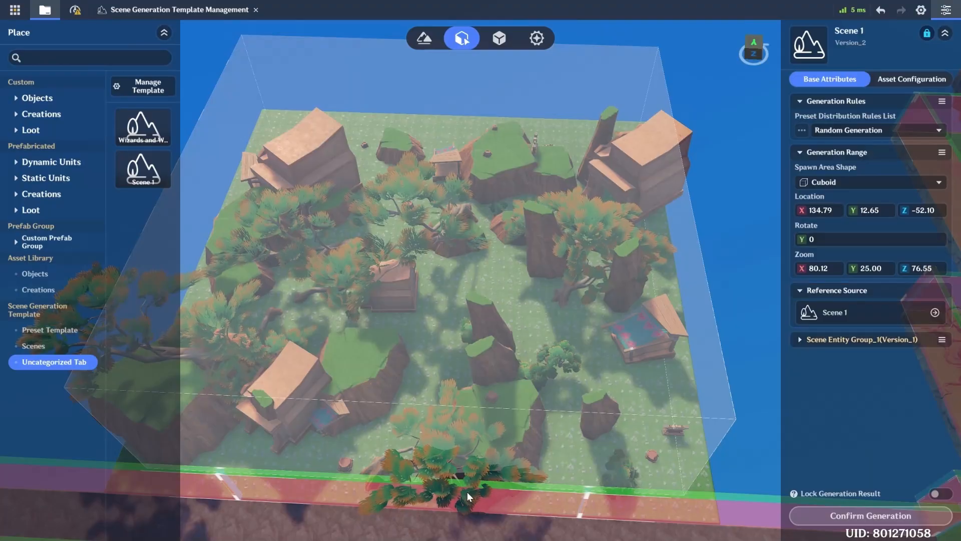
left_click(503, 274)
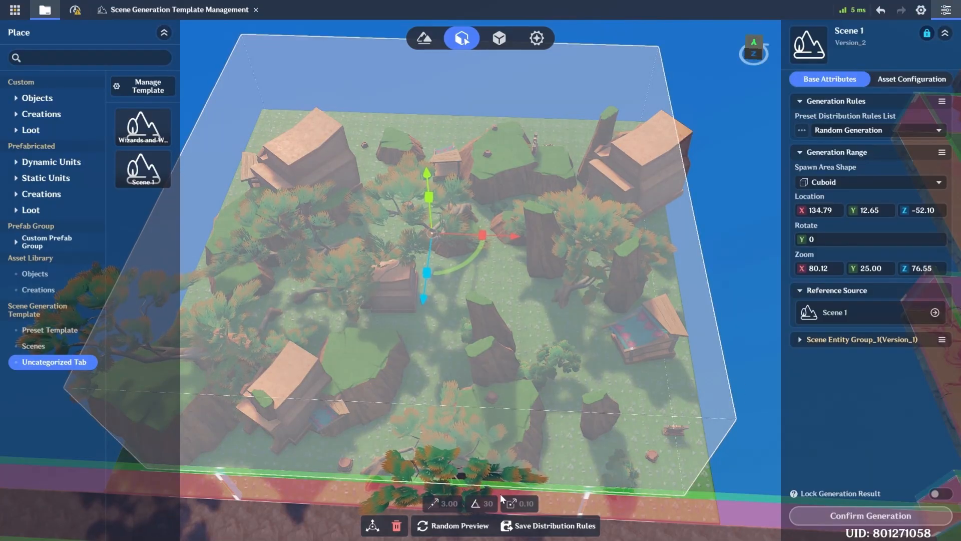
left_click(469, 531)
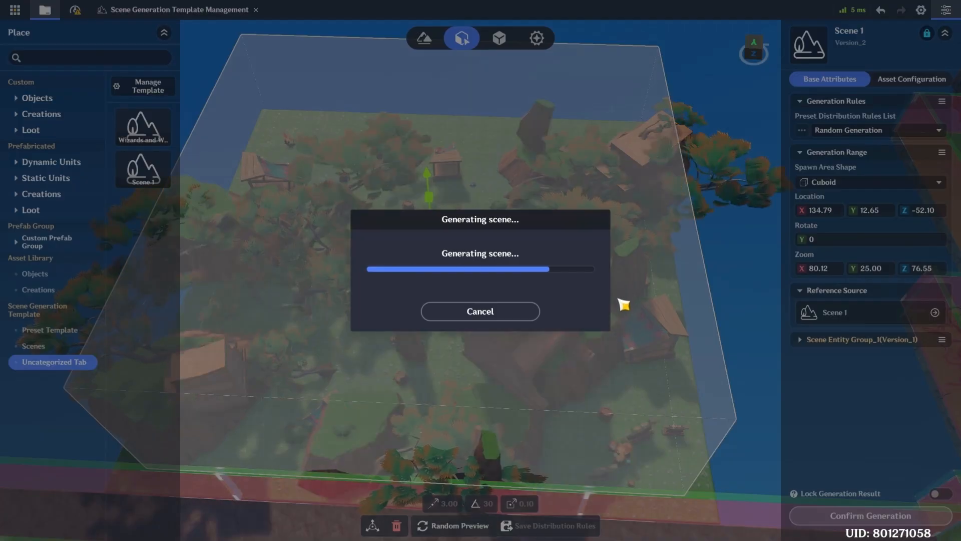
key("s")
key("d")
key("a")
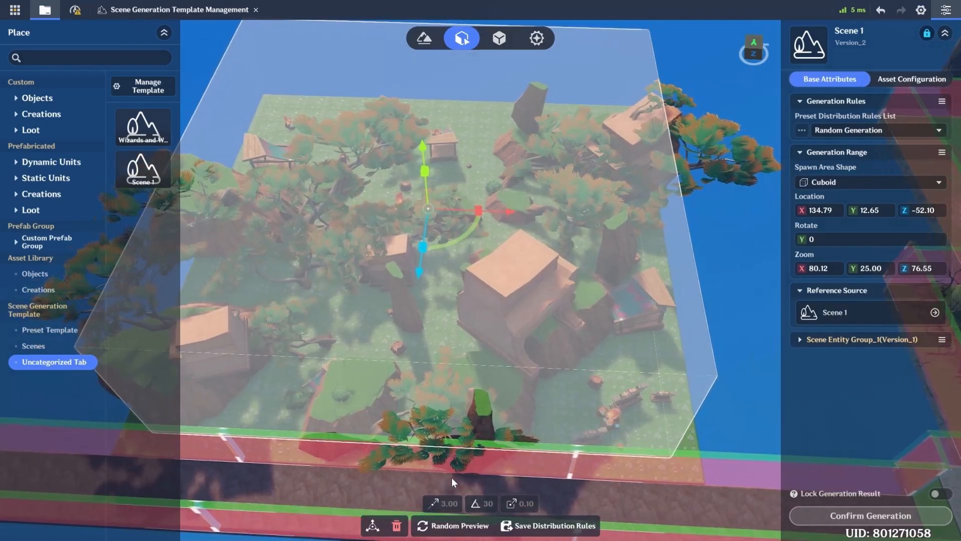
left_click(442, 531)
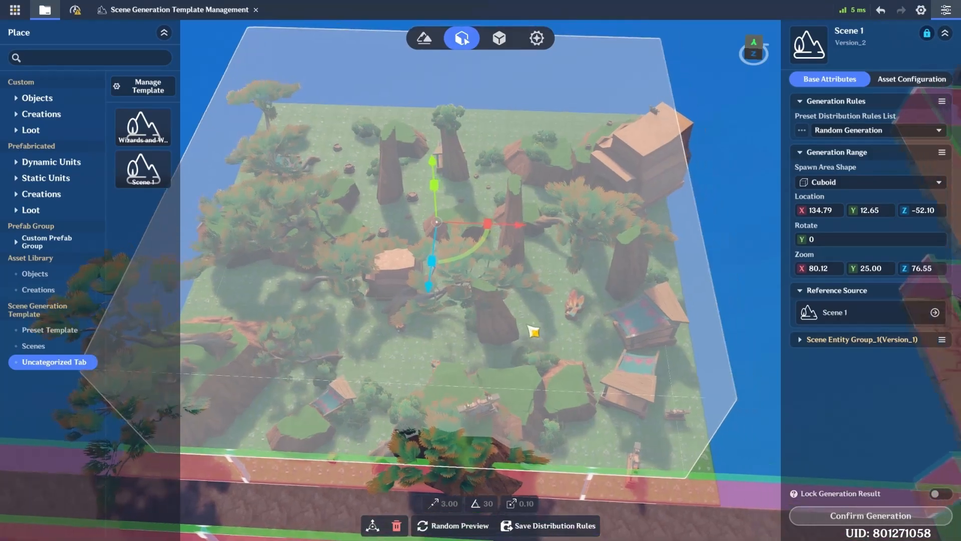
key("d")
right_click_drag(470, 323, 524, 303)
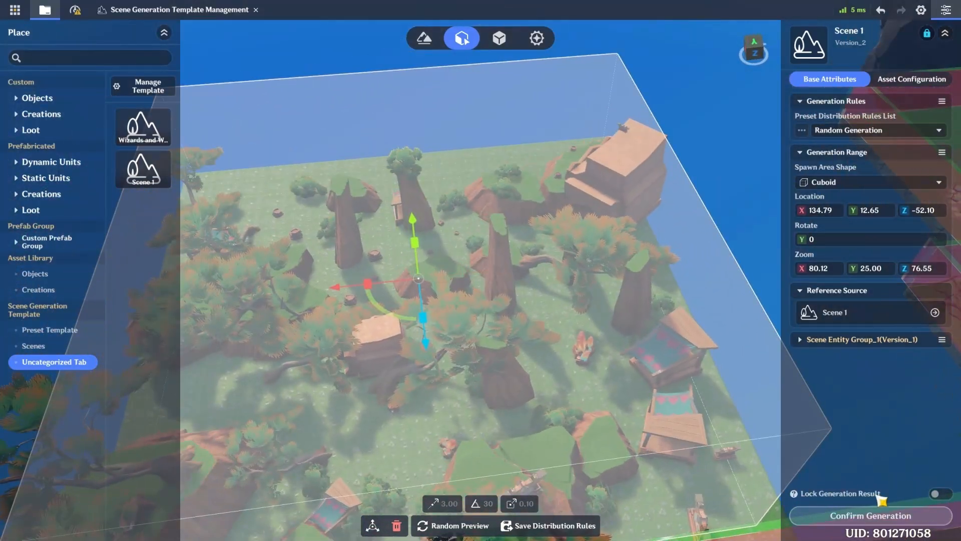
mouse_move(656, 331)
right_mouse_down()
mouse_move(539, 367)
mouse_move(629, 414)
mouse_move(671, 337)
right_mouse_up()
- Lock the generation result and save the current arrangement as preset distribution rules
left_click(940, 493)
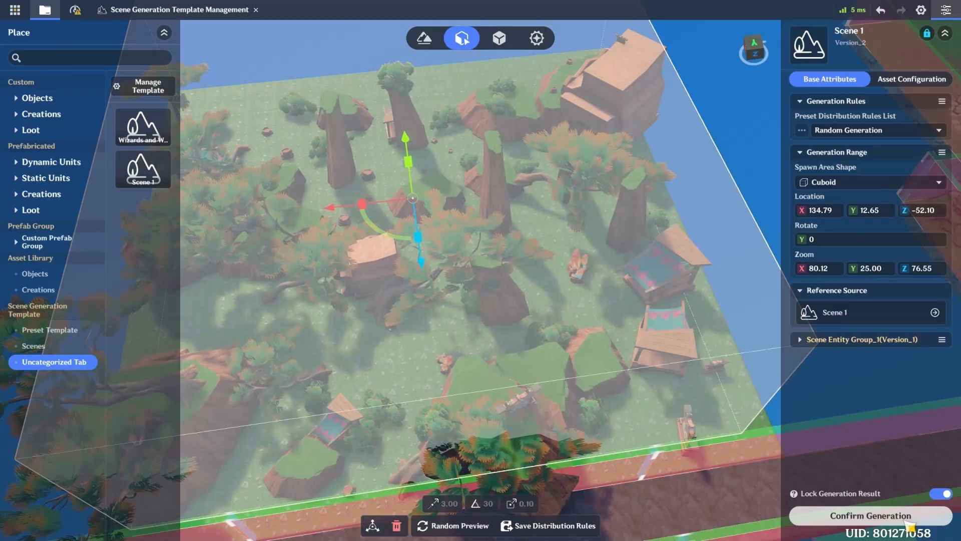
left_click(874, 521)
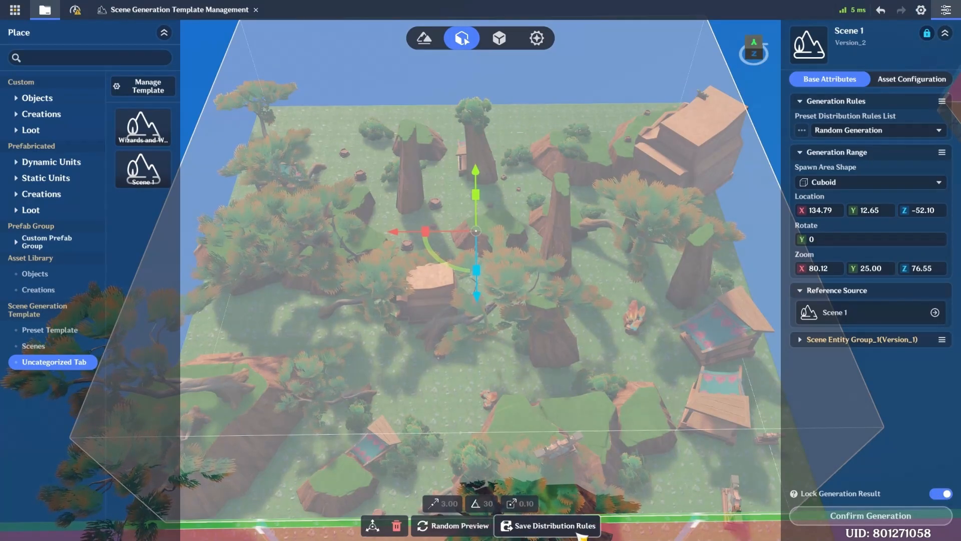
left_click(548, 526)
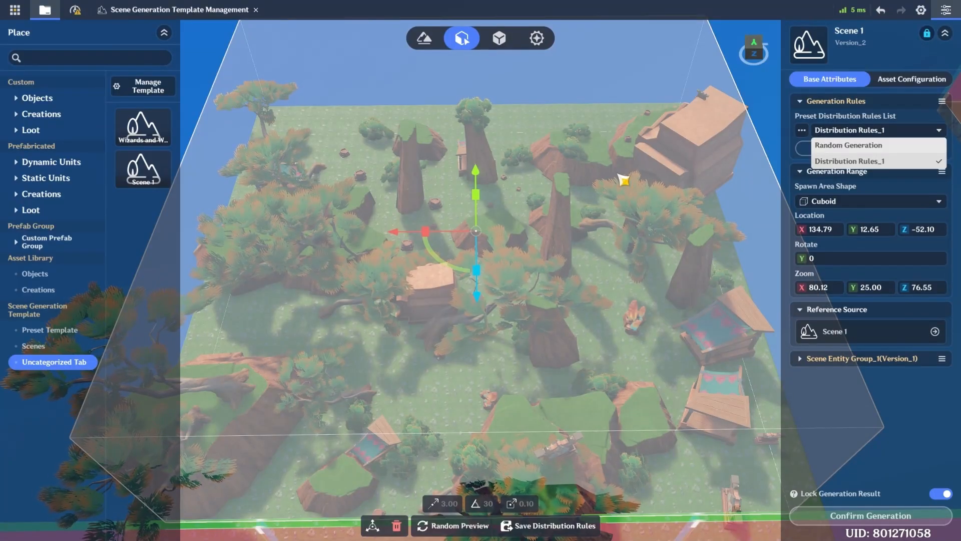
- Review all layer settings and inspect the scene generated with the saved distribution rules from several angles
left_click(915, 80)
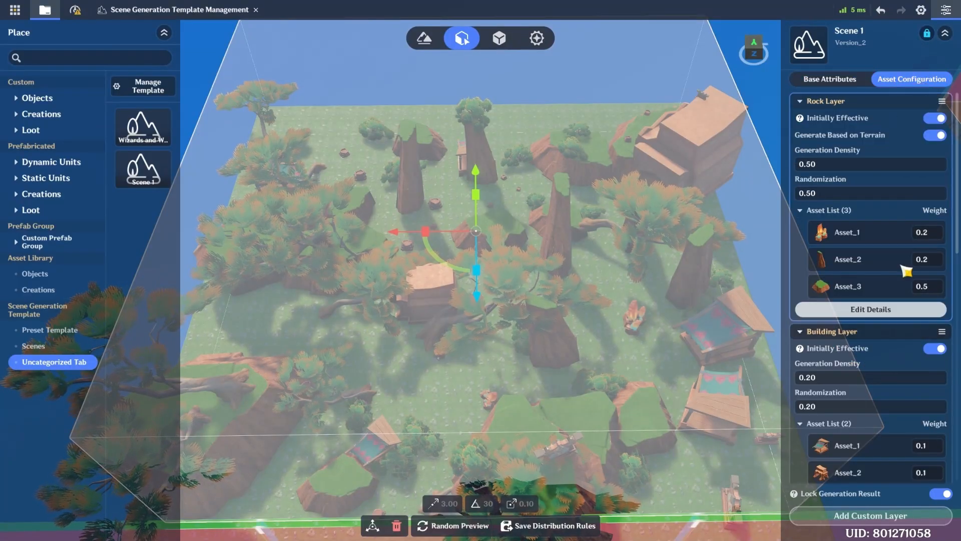
scroll(906, 271, "down", 10)
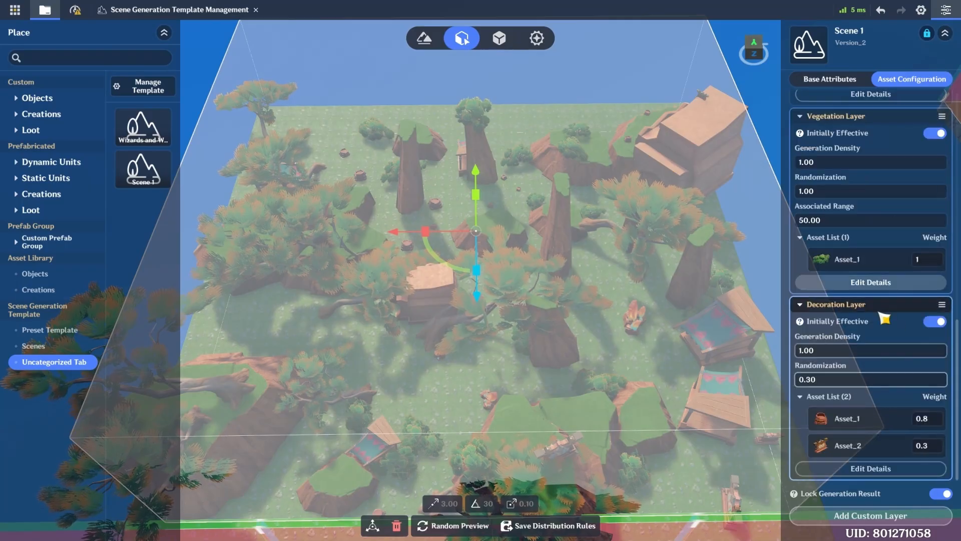
scroll(851, 150, "up", 10)
left_click(832, 81)
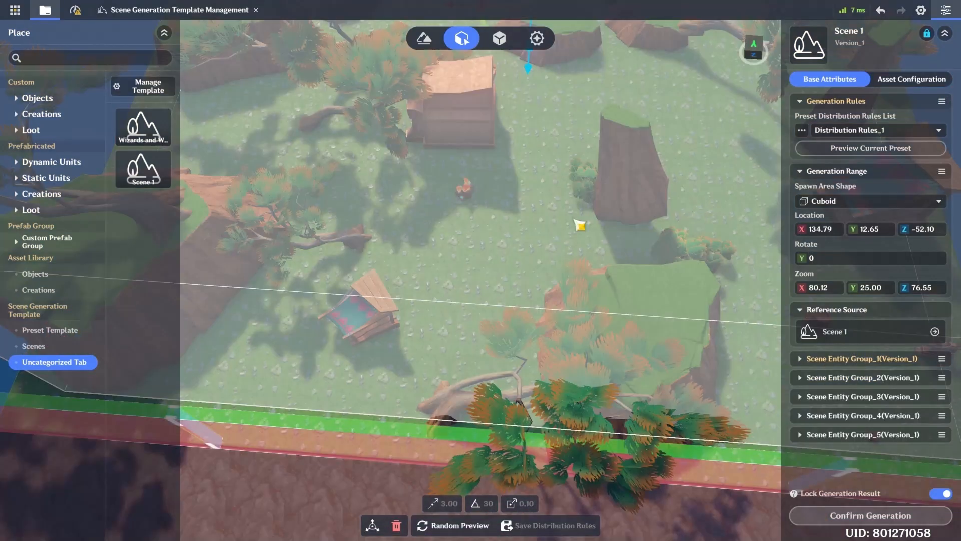
scroll(571, 274, "down", 3)
right_click_drag(570, 274, 710, 211)
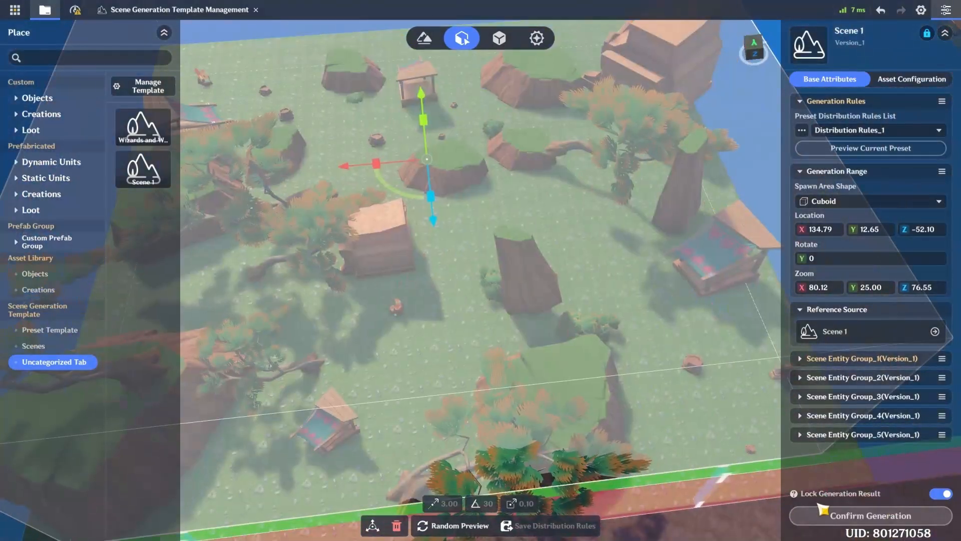
left_click(918, 83)
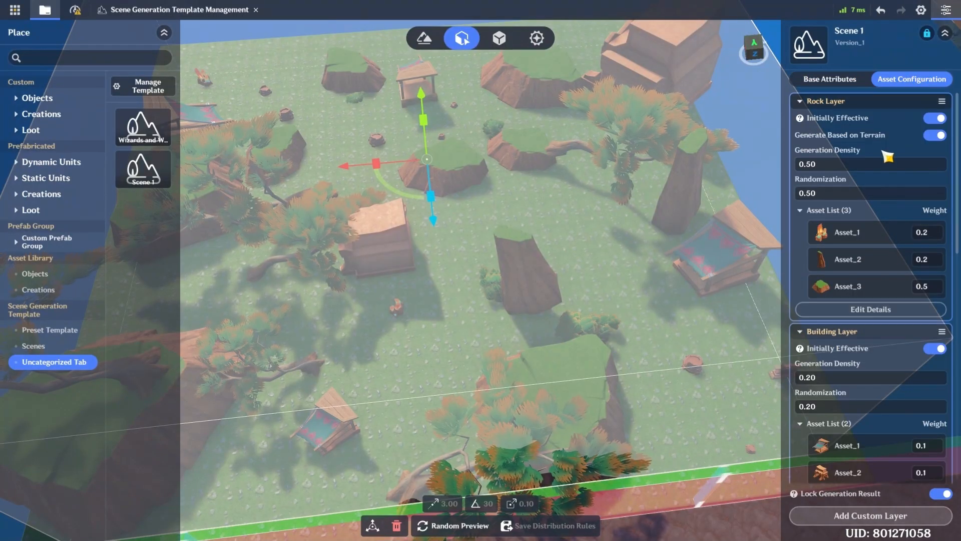
scroll(888, 157, "down", 10)
left_click(818, 83)
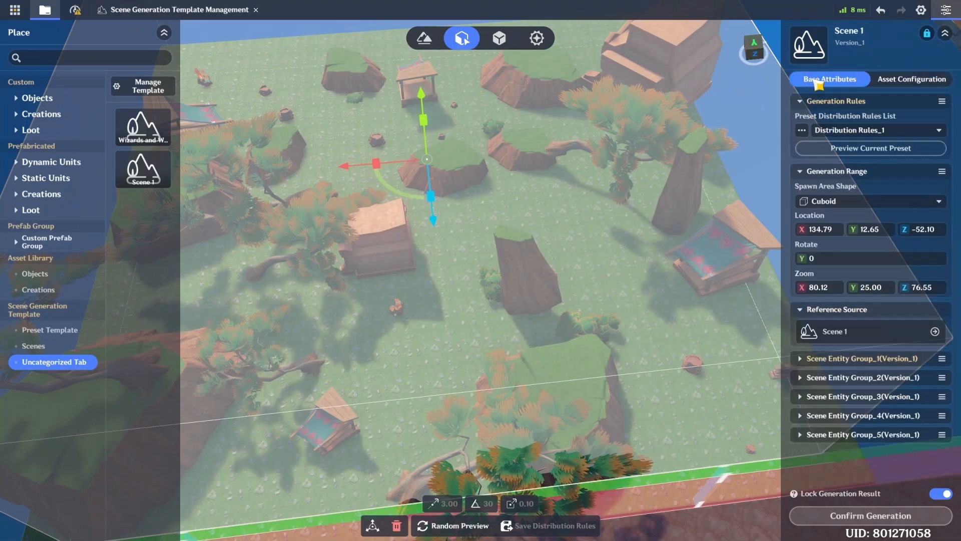
right_click_drag(478, 212, 473, 279)
right_click_drag(590, 300, 633, 158)
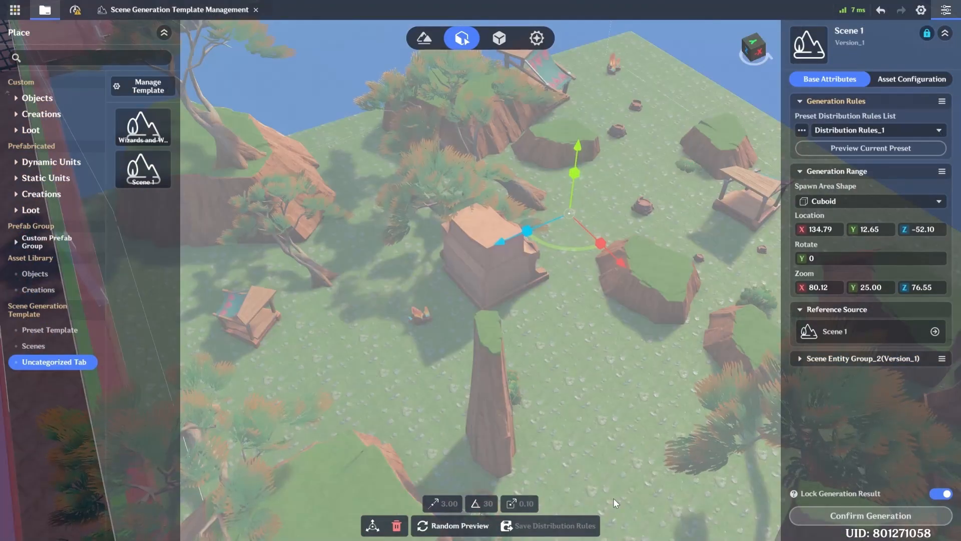
key("w")
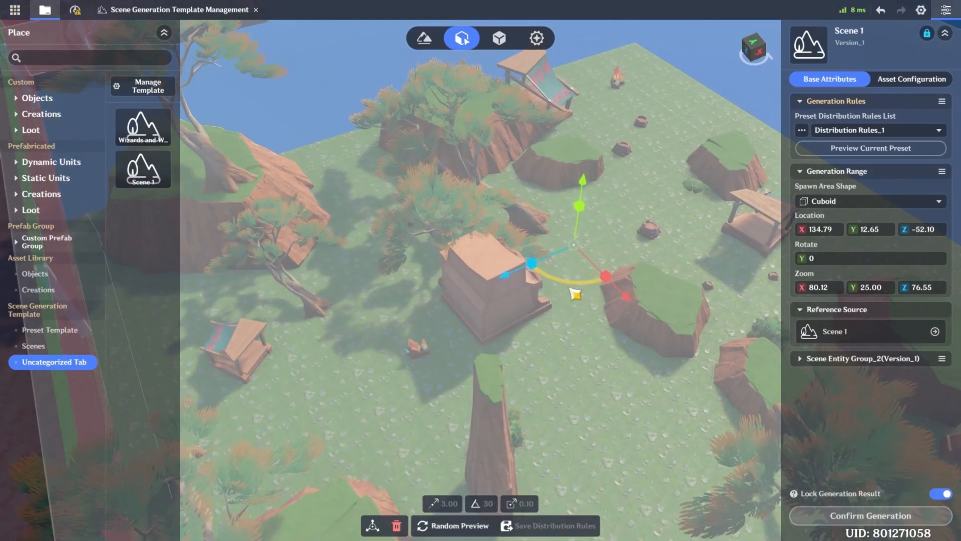
right_click_drag(574, 291, 824, 255)
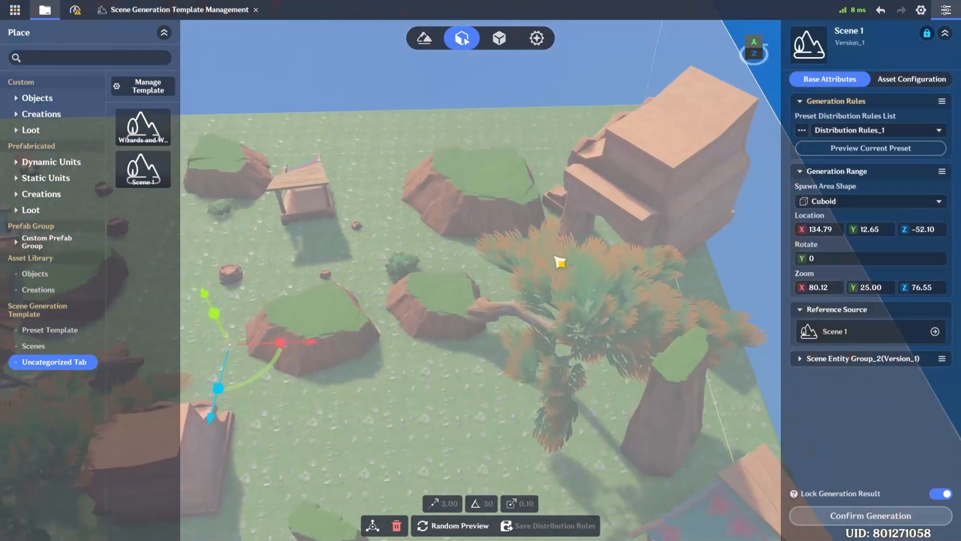
right_click_drag(586, 265, 490, 281)
- Slide the Wooden Hut that overlaps the rock slope toward the open grass
left_click(374, 270)
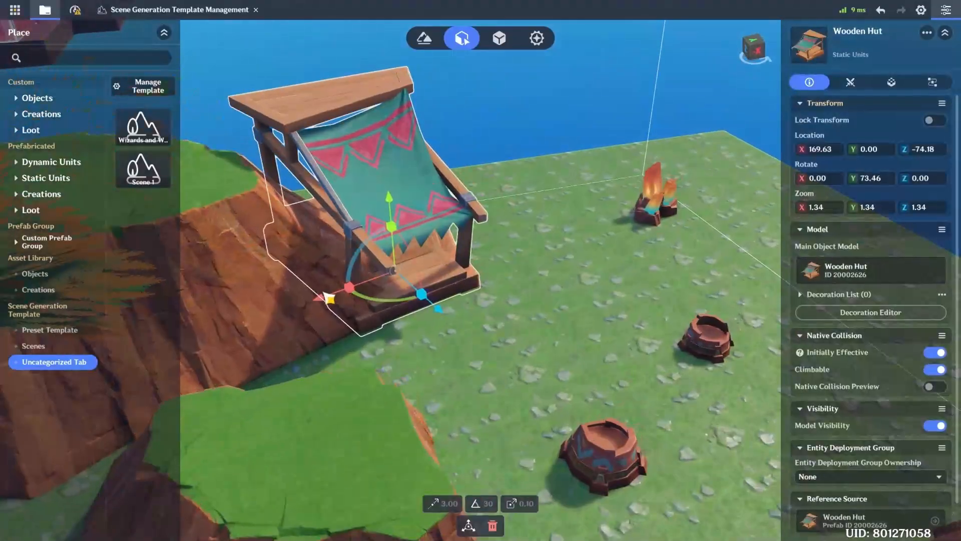
left_click_drag(329, 299, 337, 306)
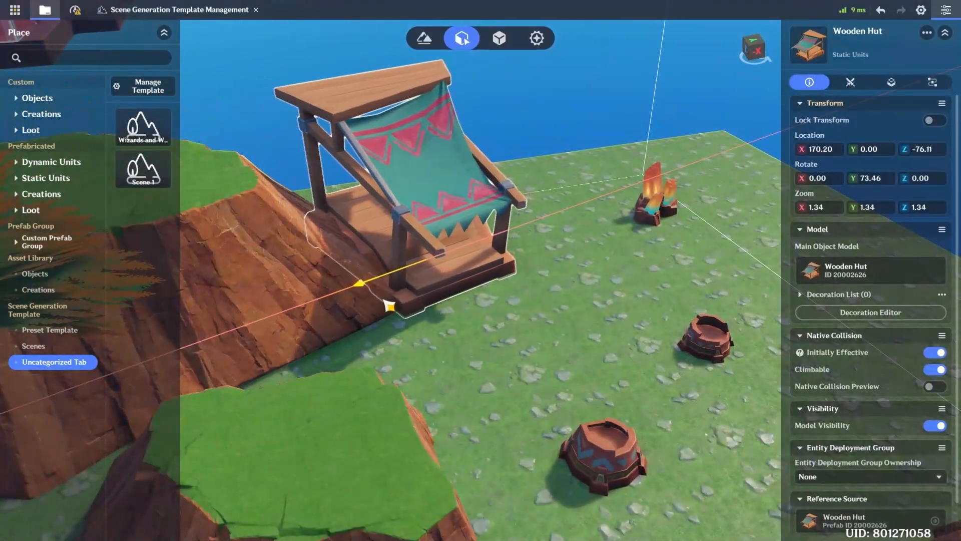
left_click_drag(366, 286, 414, 302)
left_click(580, 234)
right_click_drag(579, 234, 616, 184)
left_click(478, 243)
left_click_drag(461, 415, 506, 432)
key("d")
left_click(675, 415)
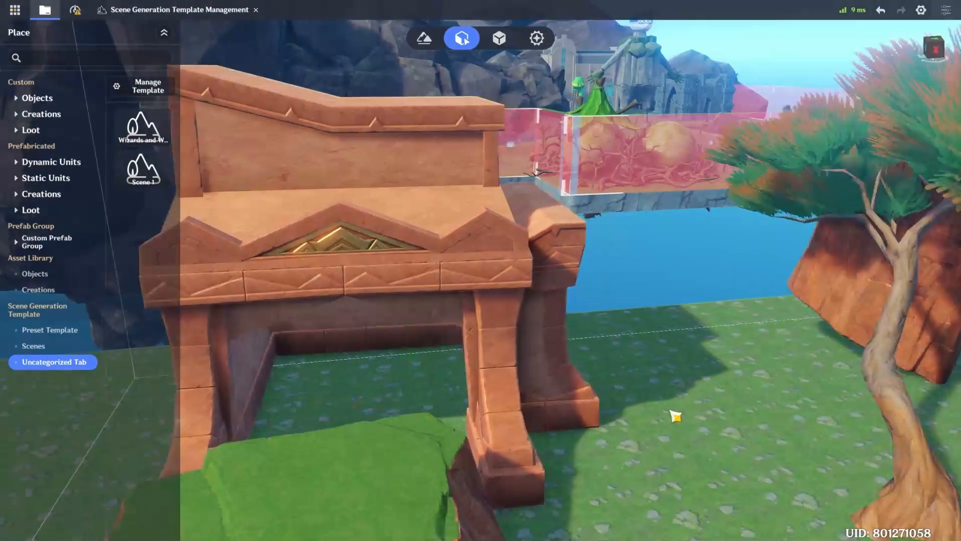
- Move the small notice board from beside the large Mountain Stone to the grass beside the stone building
key("s")
left_click(418, 439)
key("s")
key("a")
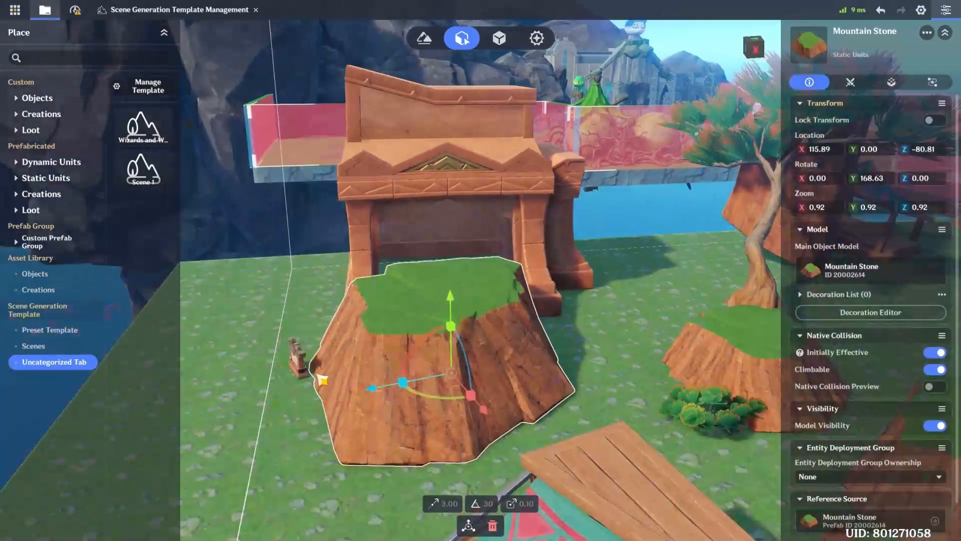
left_click(304, 370)
left_click(215, 398)
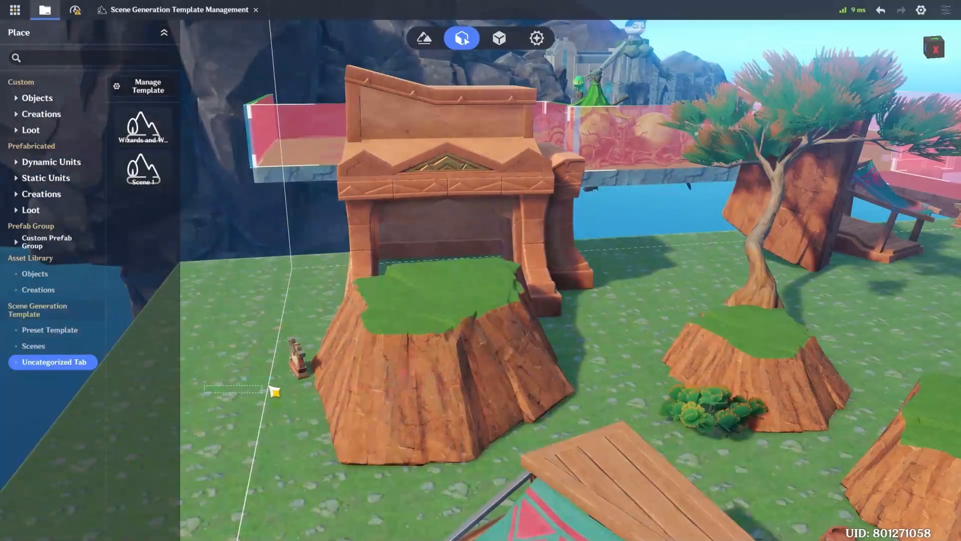
left_click_drag(270, 387, 300, 371)
left_click(301, 367)
left_click_drag(228, 394, 609, 347)
scroll(609, 347, "up", 4)
left_click_drag(587, 390, 651, 374)
- Slide the Mountain Stone in front of the stone building to about X 116.19, Z -82.28
key("s")
key("a")
left_click(455, 382)
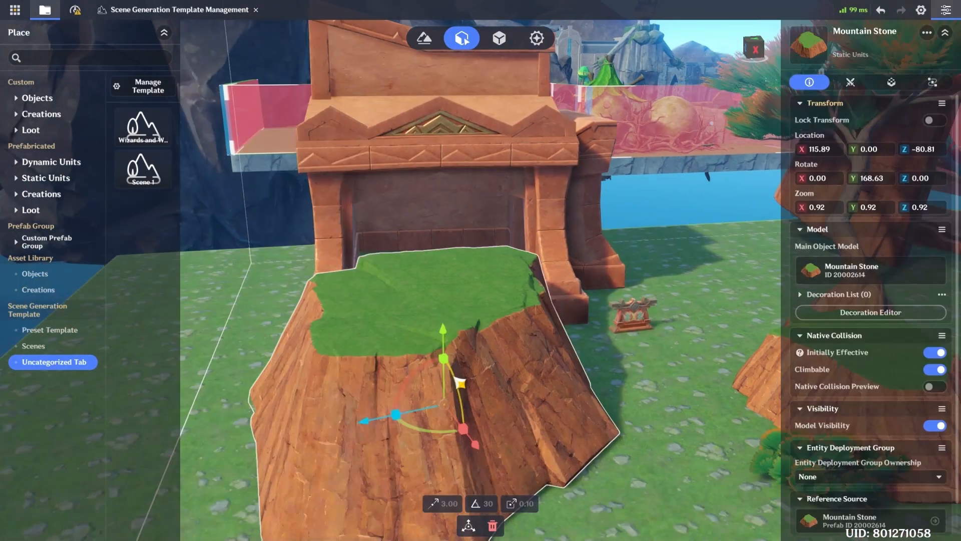
left_click_drag(420, 399, 381, 406)
scroll(808, 397, "down", 3)
key("s")
key("d")
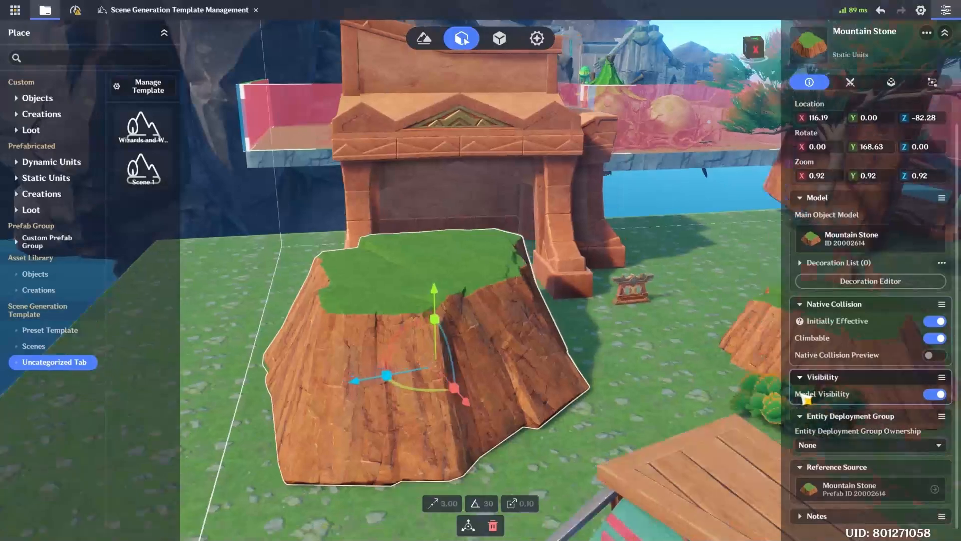
- Rotate the Shrub beside the small Mountain Stone to about 73.20 degrees around Y
right_click_drag(738, 391, 407, 377)
left_click(409, 378)
scroll(577, 411, "down", 8)
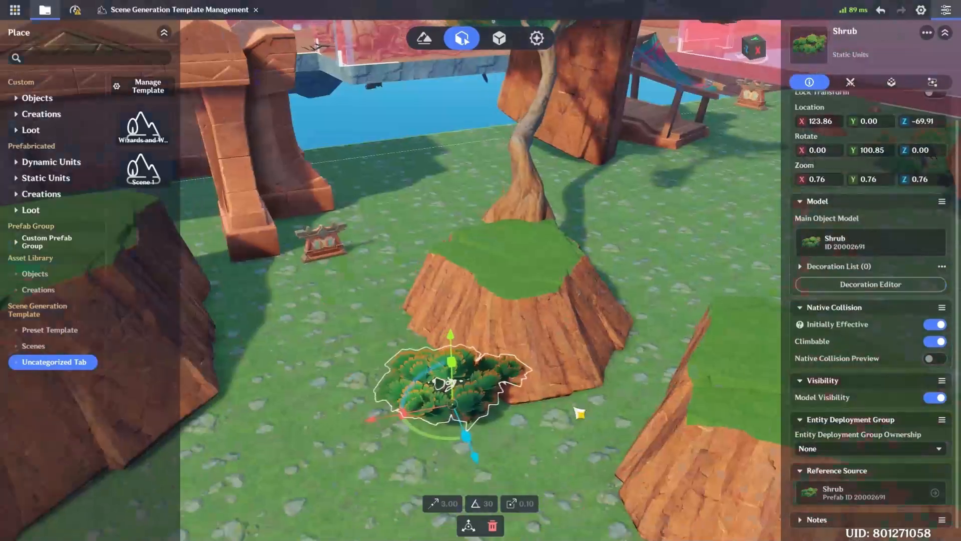
scroll(515, 374, "up", 4)
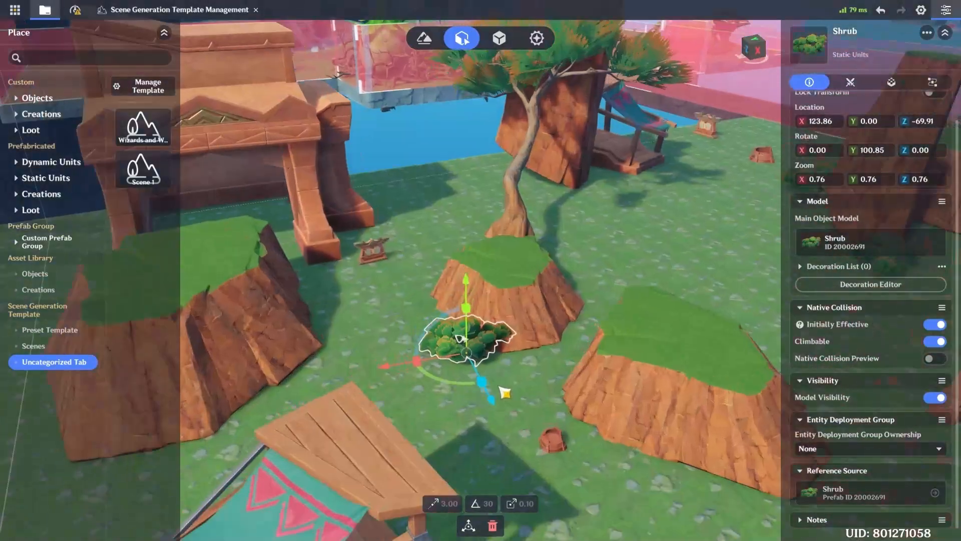
left_click_drag(439, 388, 473, 396)
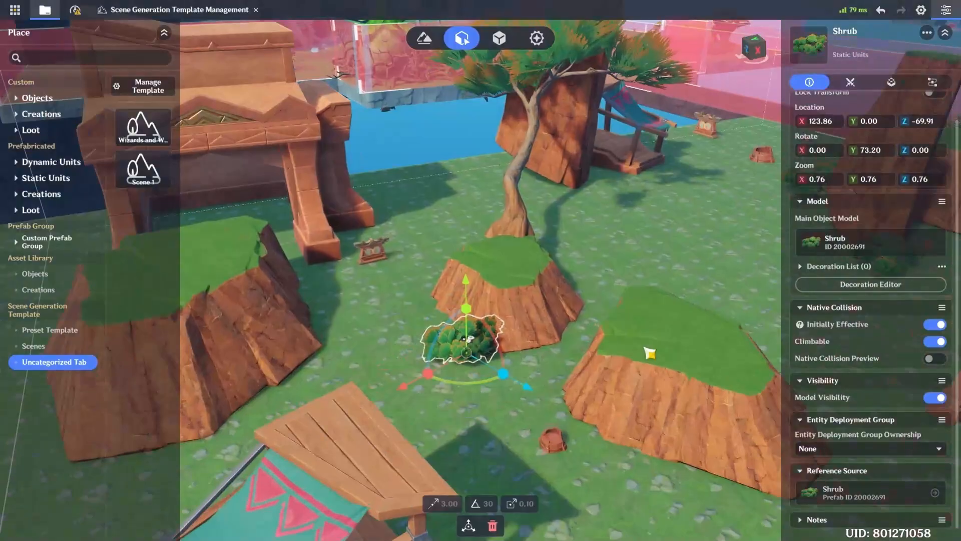
- Disable the initially effective native collision of the Shrub at the foot of the tall rock
left_click(650, 352)
key("d")
key("w")
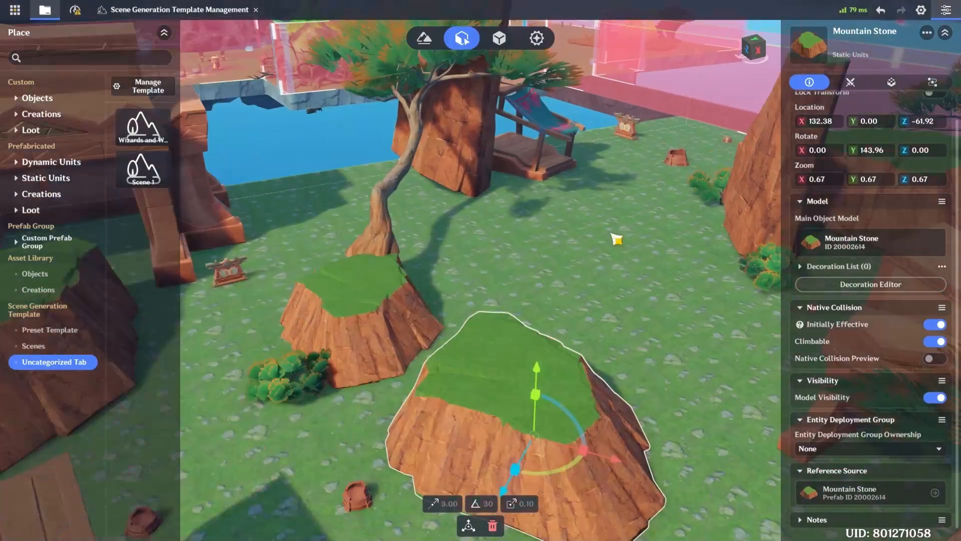
key("a")
right_click_drag(695, 274, 622, 390)
middle_click_drag(622, 390, 614, 364)
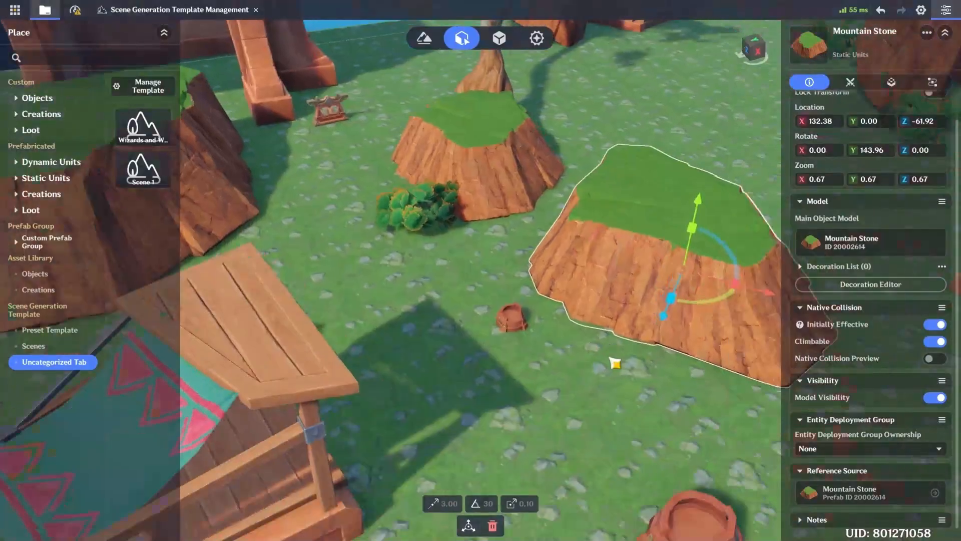
right_click_drag(614, 363, 851, 280)
key("w")
left_click(570, 232)
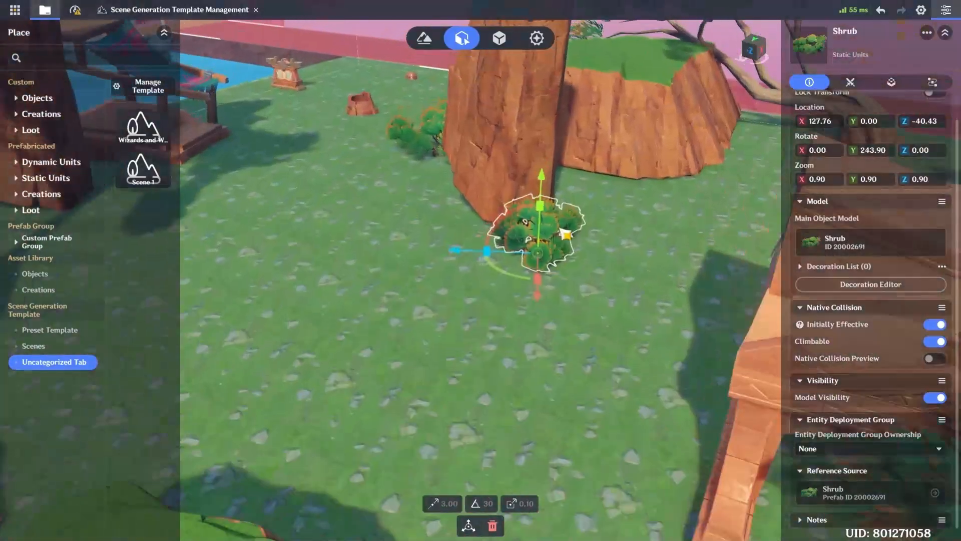
key("w")
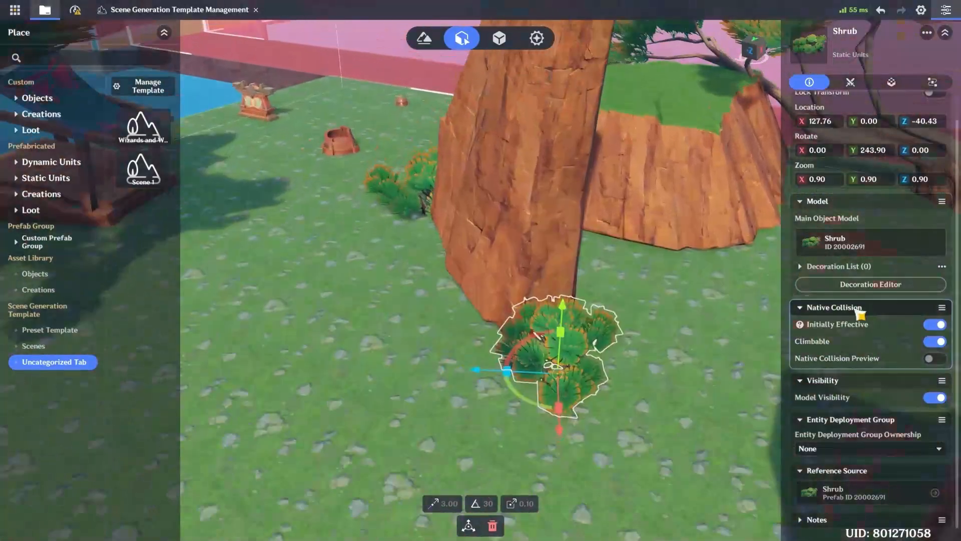
left_click(931, 325)
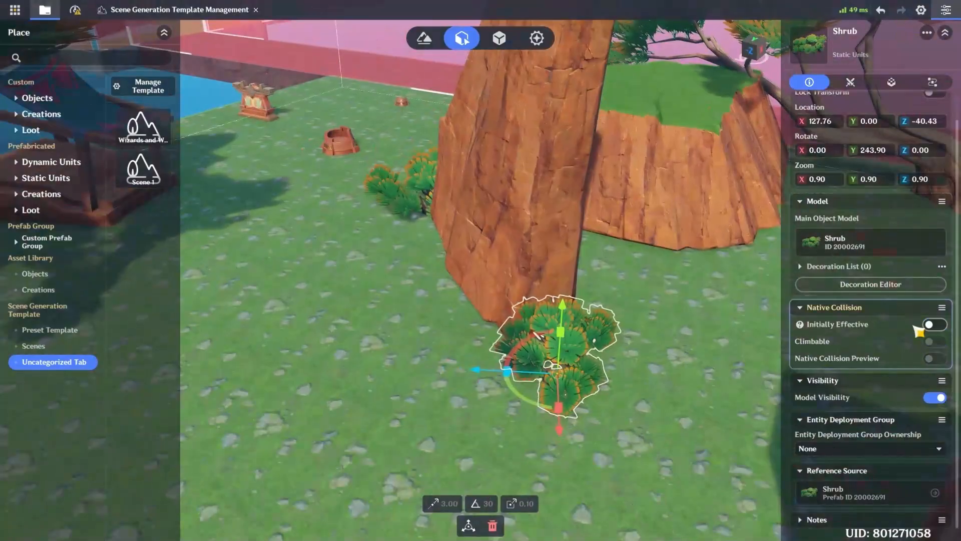
- Disable the initially effective native collision of the larger Shrub on the far side of the tall rock
key("a")
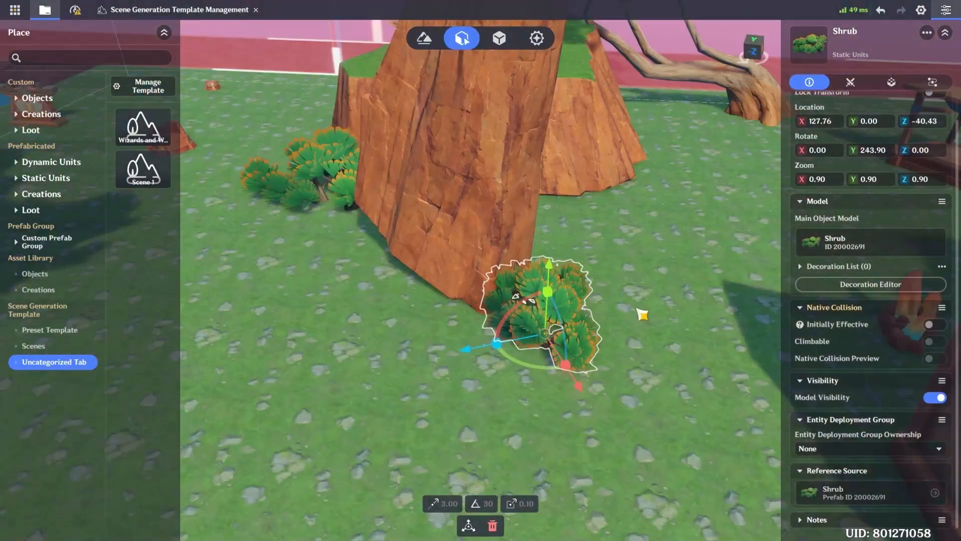
key("w")
key("a")
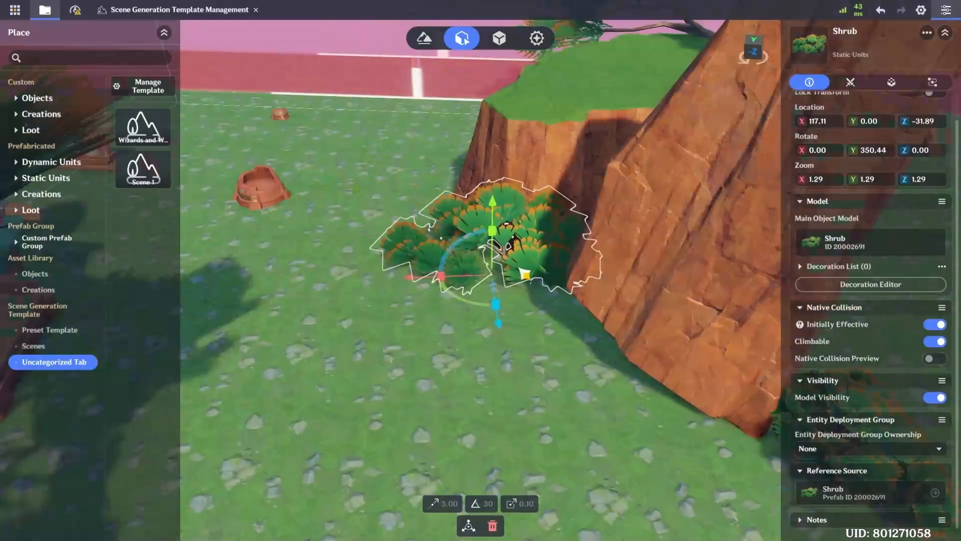
left_click(932, 326)
- Reposition individual scene objects on the grass in the area around the tall rock
key("s")
key("d")
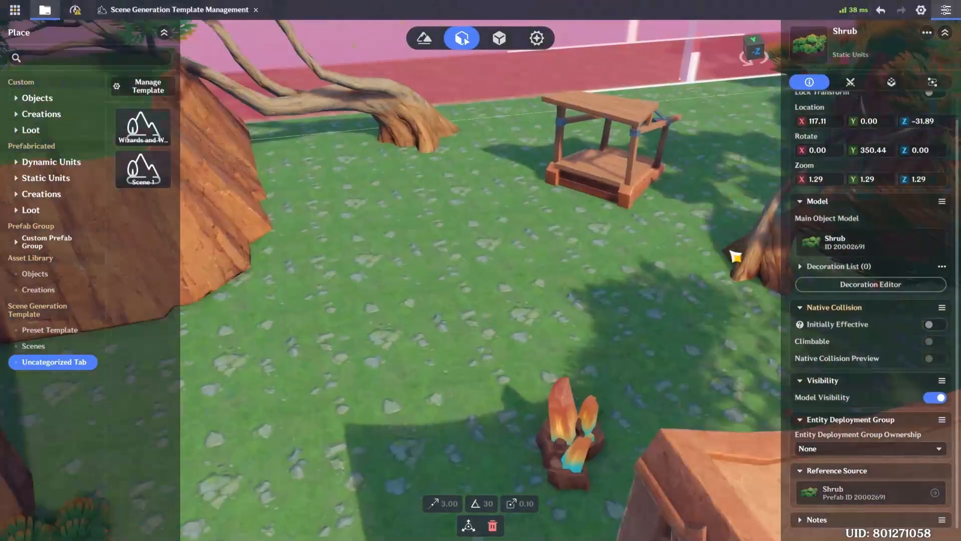
key("s")
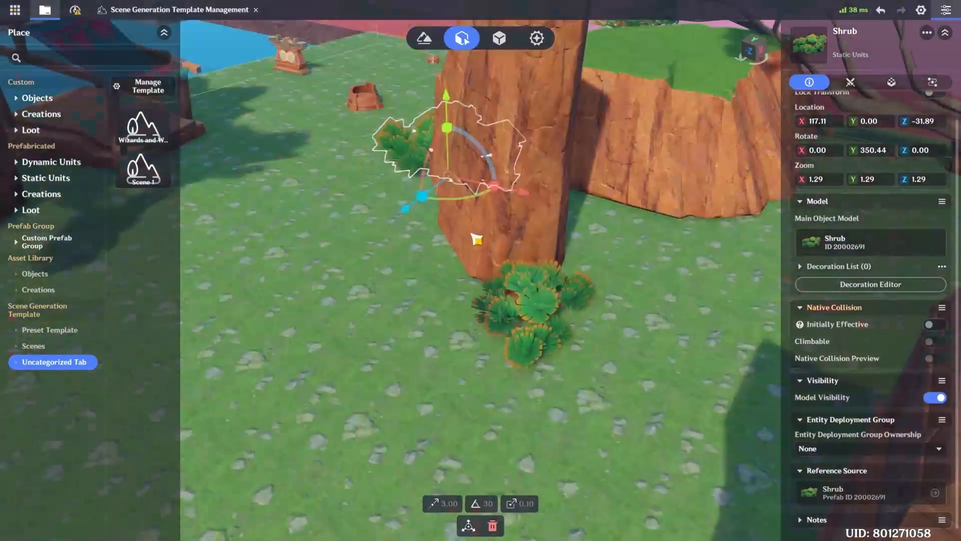
right_click_drag(477, 239, 440, 219)
key("w")
left_click(605, 216)
key("w")
right_click_drag(572, 219, 486, 299)
left_click(565, 273)
left_click_drag(560, 308, 626, 287)
key("s")
left_click_drag(578, 219, 408, 339)
right_click_drag(407, 339, 689, 328)
left_click(504, 237)
key("s")
left_click_drag(506, 238, 549, 344)
key("w")
right_click_drag(549, 343, 672, 331)
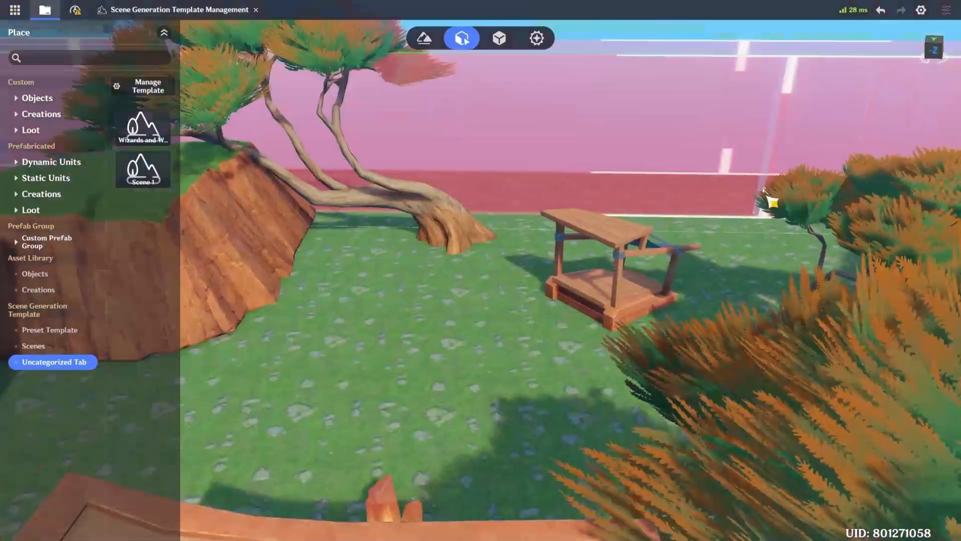
- Adjust the placement of objects on the grass, starting beside the open wooden stall near the pink boundary
key("w")
right_click_drag(716, 246, 675, 243)
left_click(621, 318)
left_click_drag(621, 318, 365, 318)
left_click(501, 306)
right_click_drag(500, 306, 602, 338)
key("s")
left_click_drag(633, 369, 646, 216)
right_click_drag(646, 217, 654, 335)
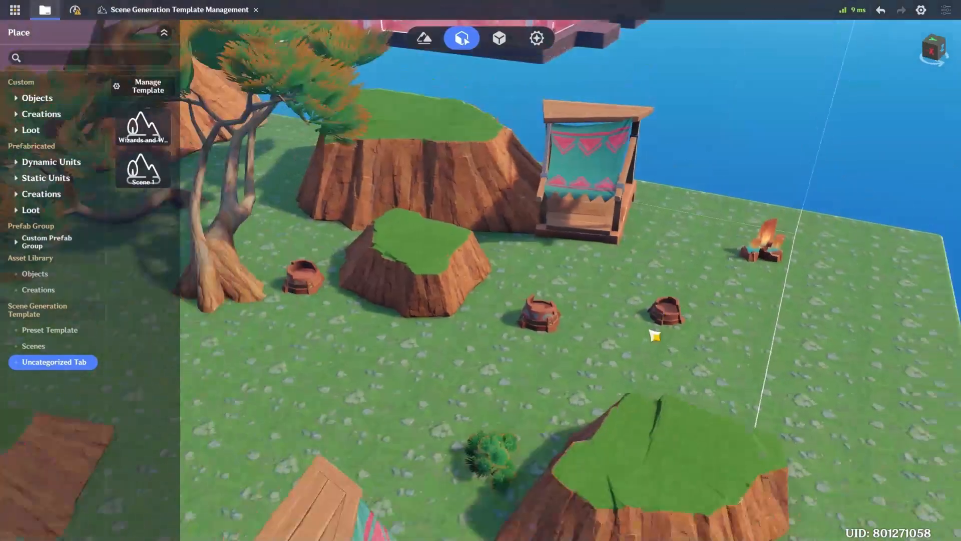
scroll(646, 348, "down", 10)
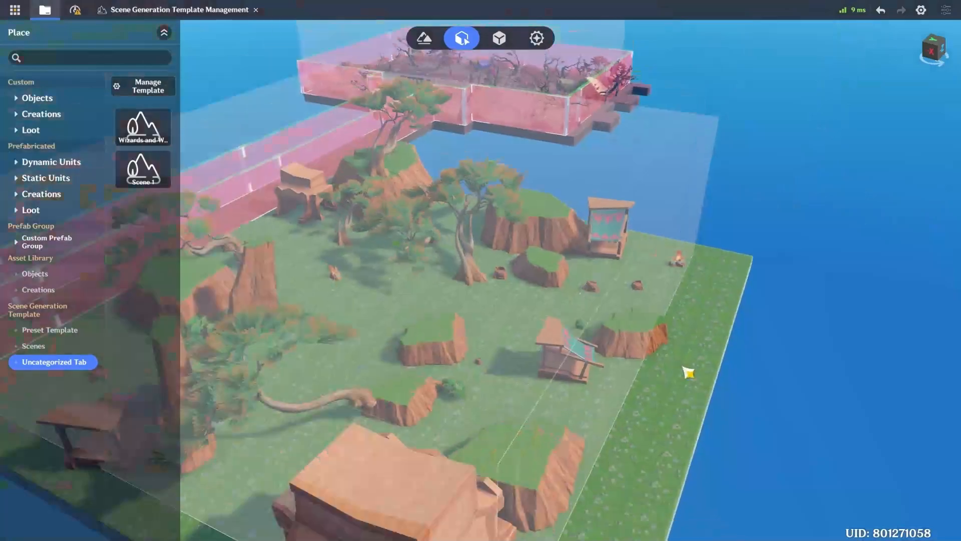
right_click_drag(689, 373, 424, 360)
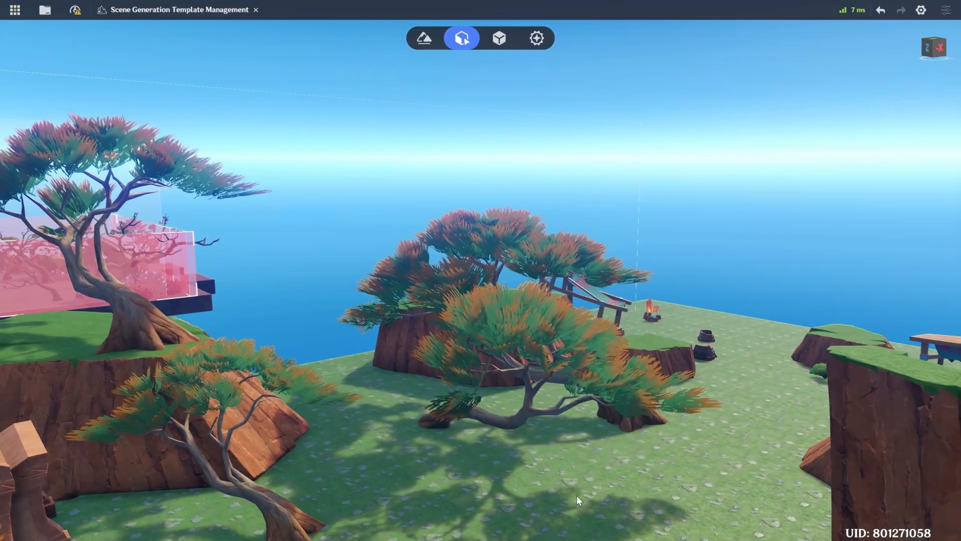